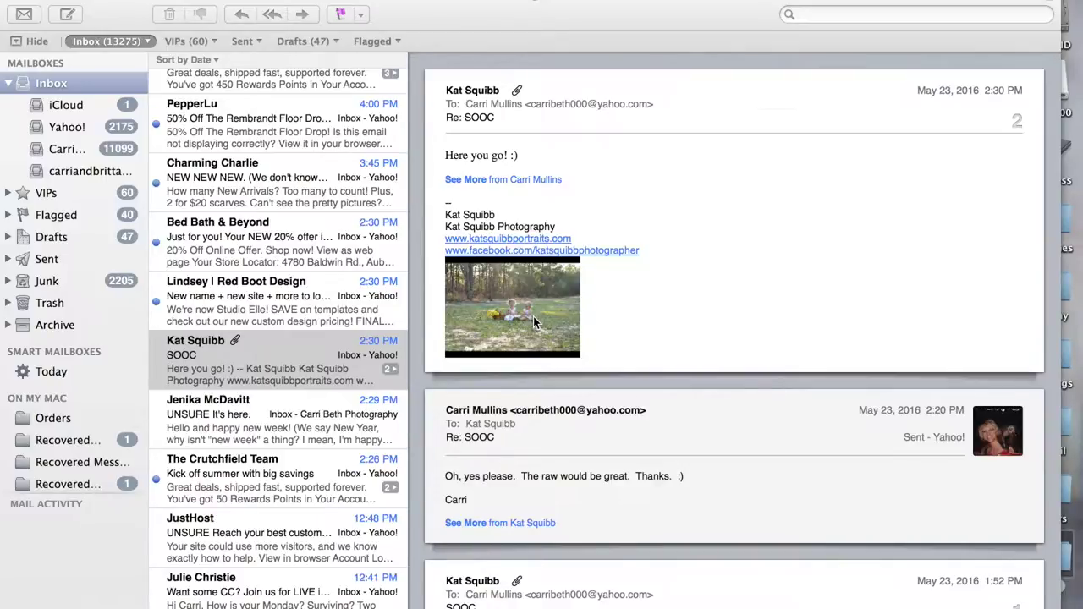
Step: Open the raw photo attached to the e-mail and set its Saturation to +20 and Blacks to -20
double_click(533, 316)
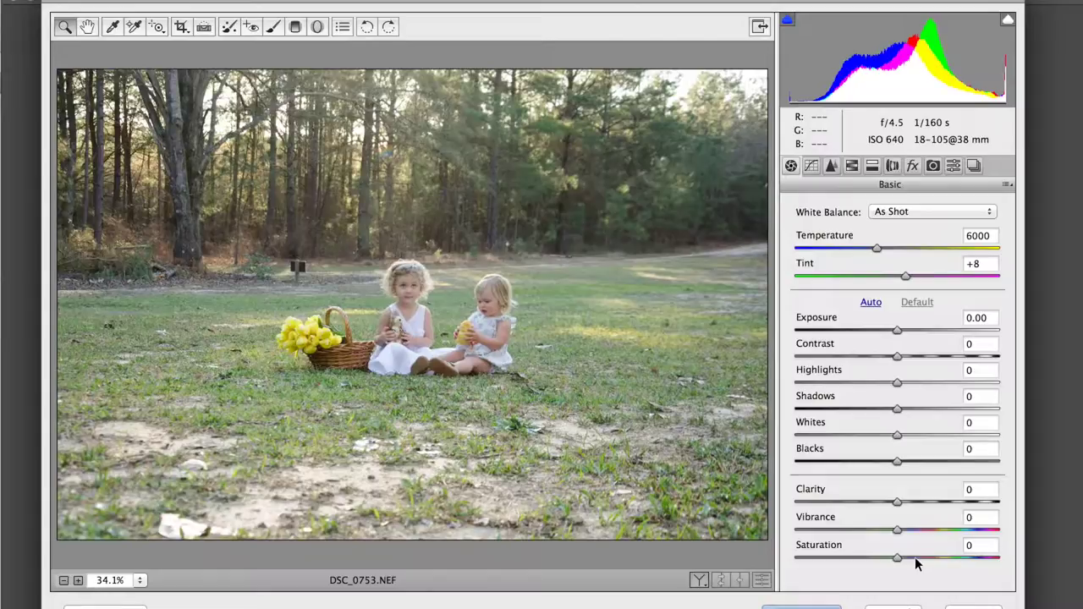
click(915, 557)
drag(915, 562, 916, 563)
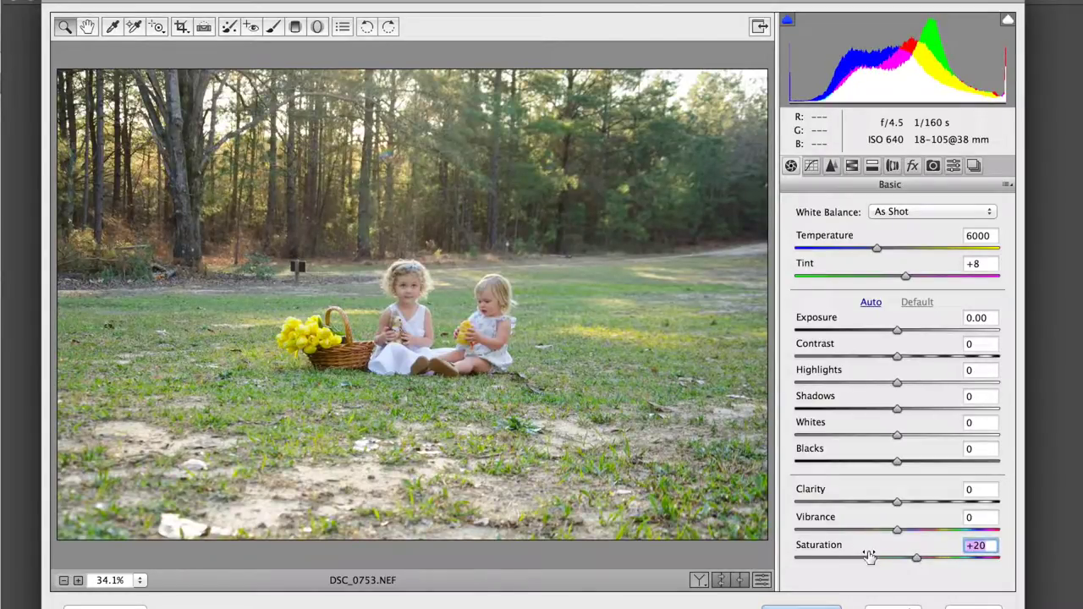
click(878, 462)
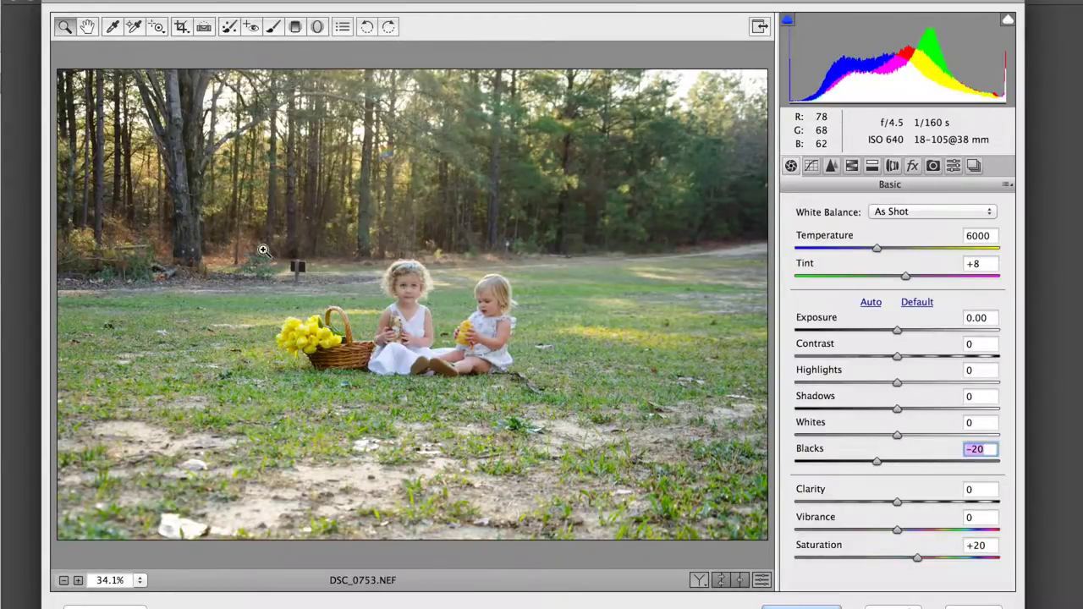
click(761, 581)
click(761, 581)
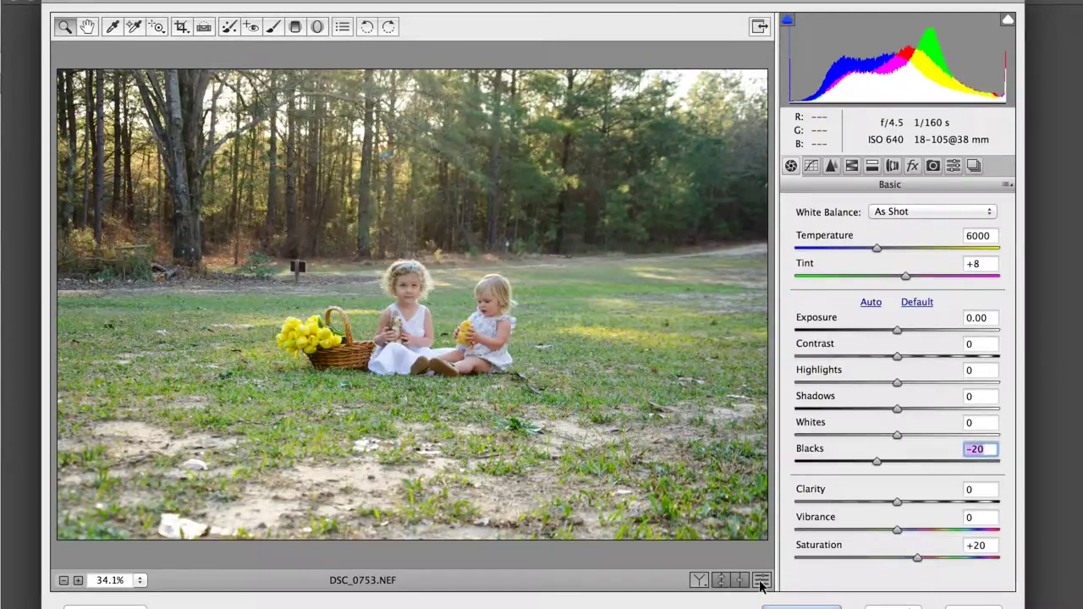
click(760, 581)
click(760, 581)
Step: Warm the photo's white balance by setting the Temperature to 6450
click(981, 236)
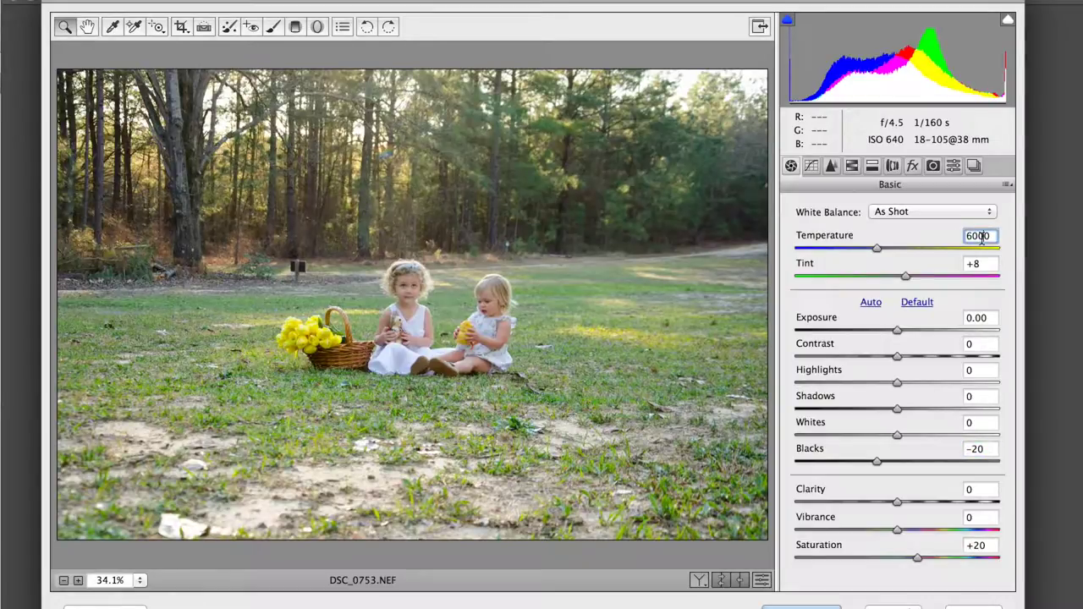
key(Up)
key(Up)
key(Up)
key(Up)
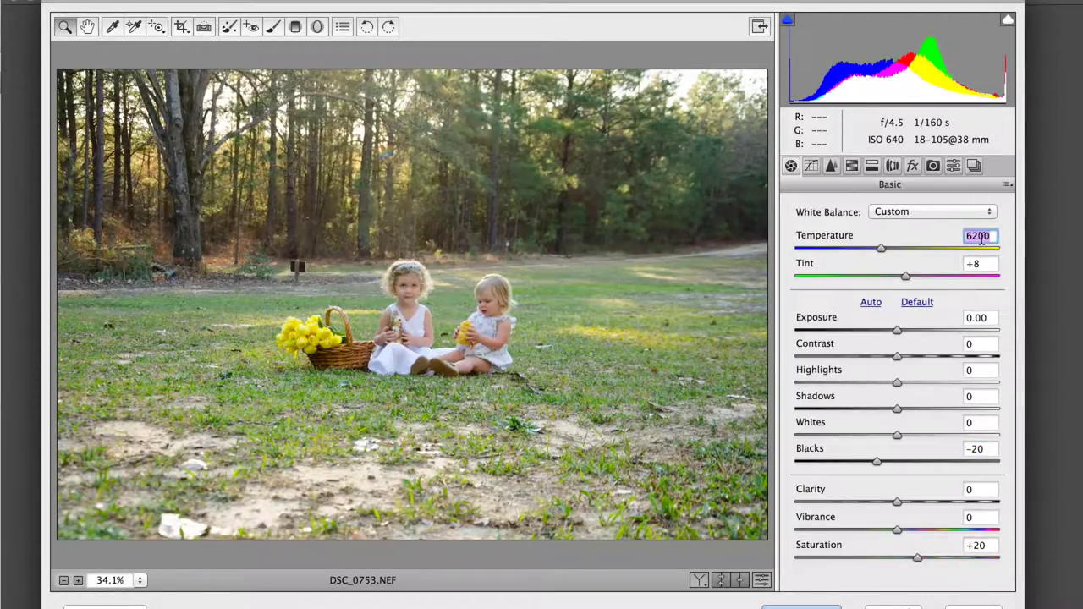
key(Up)
key(Up)
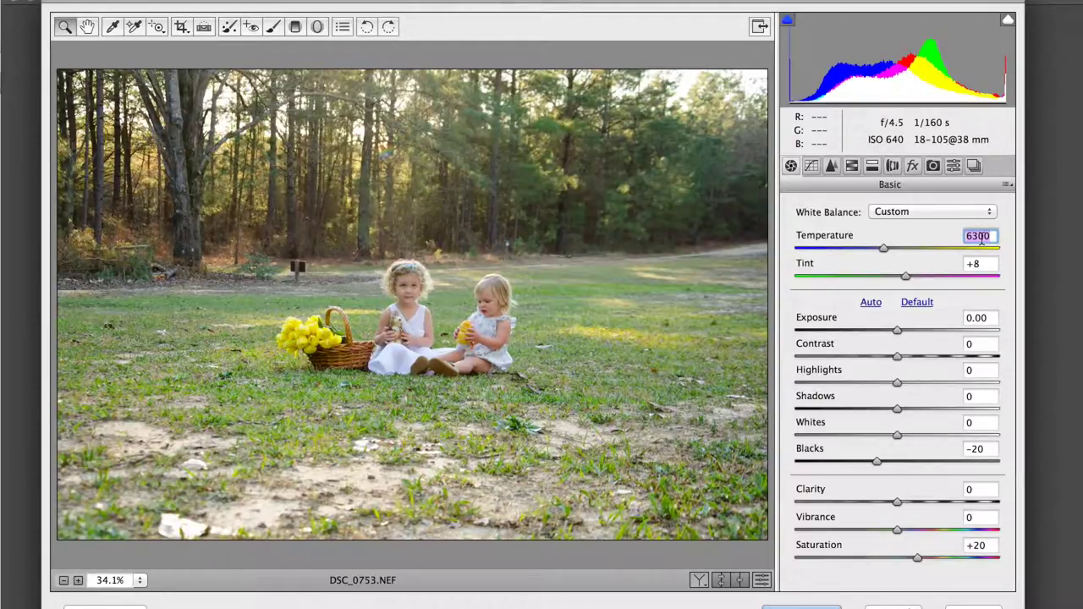
key(Up)
key(Up)
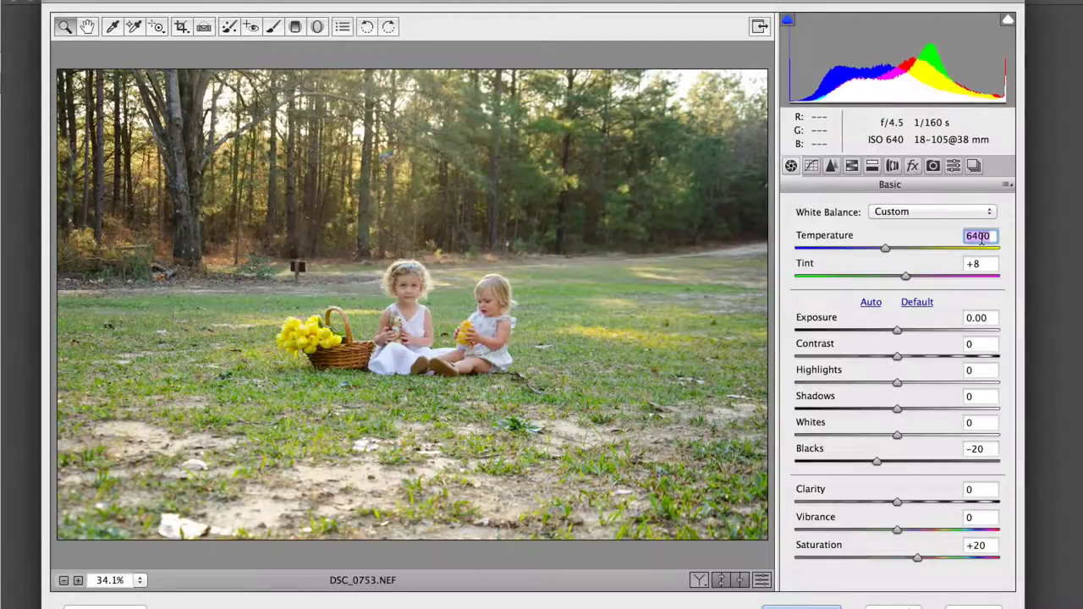
key(Up)
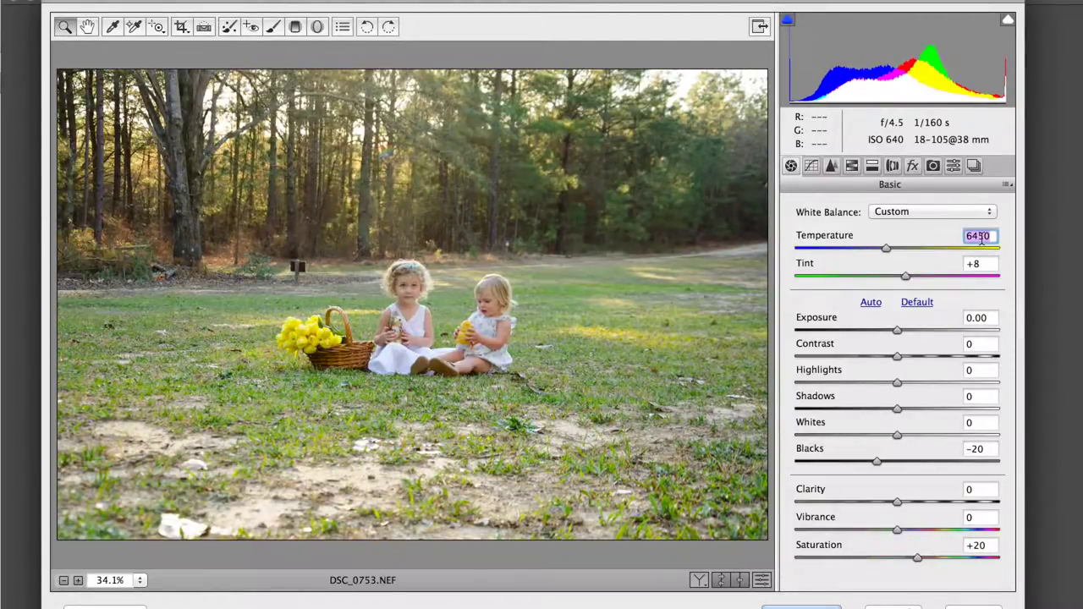
key(Up)
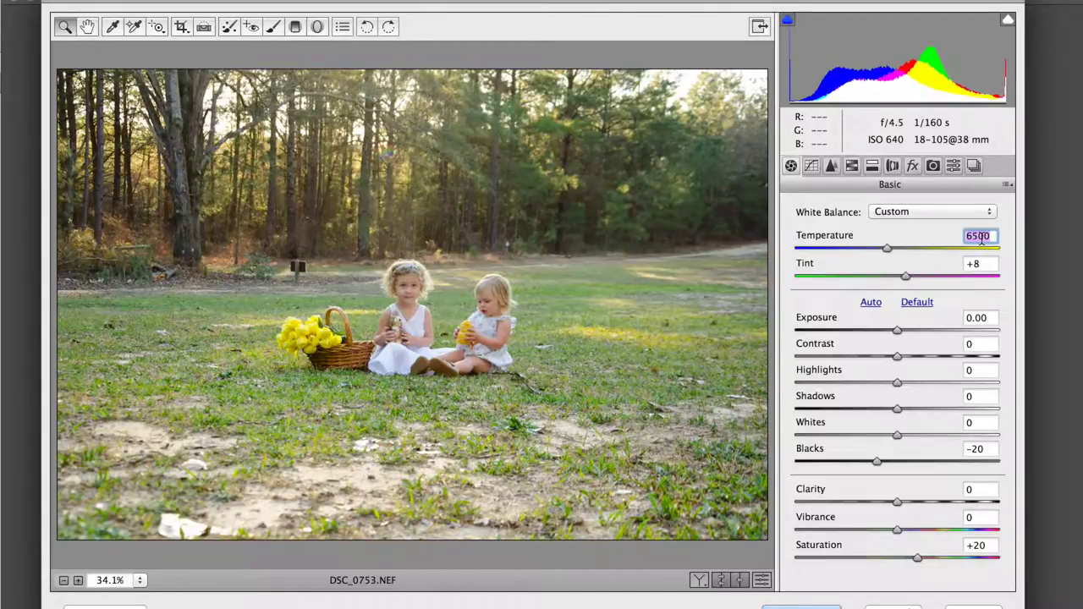
key(Down)
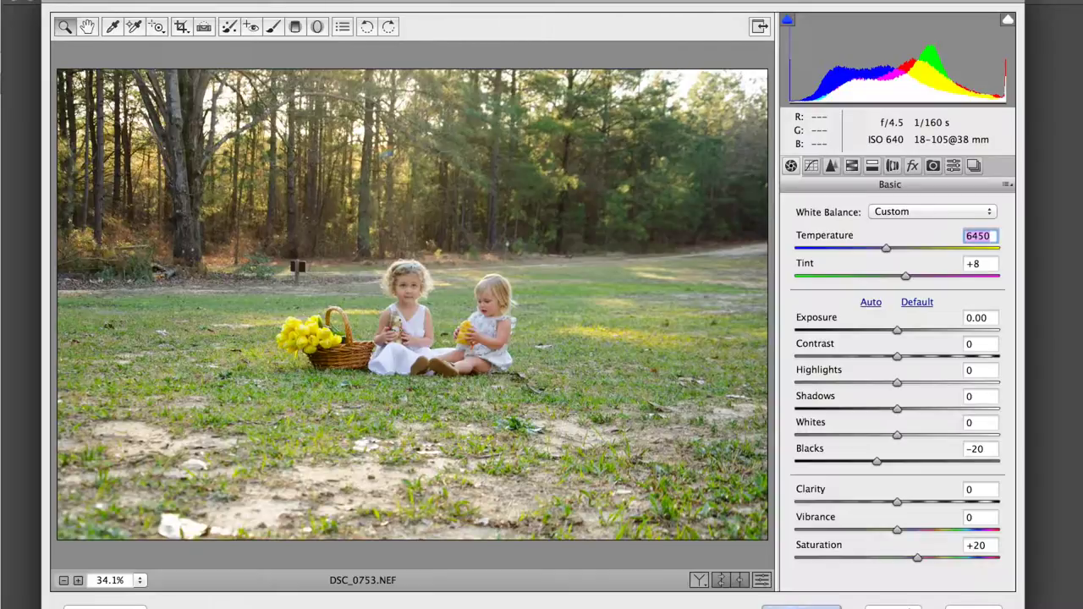
Step: Compare the adjusted photo with its original settings and open it in Photoshop as a normal image
click(761, 580)
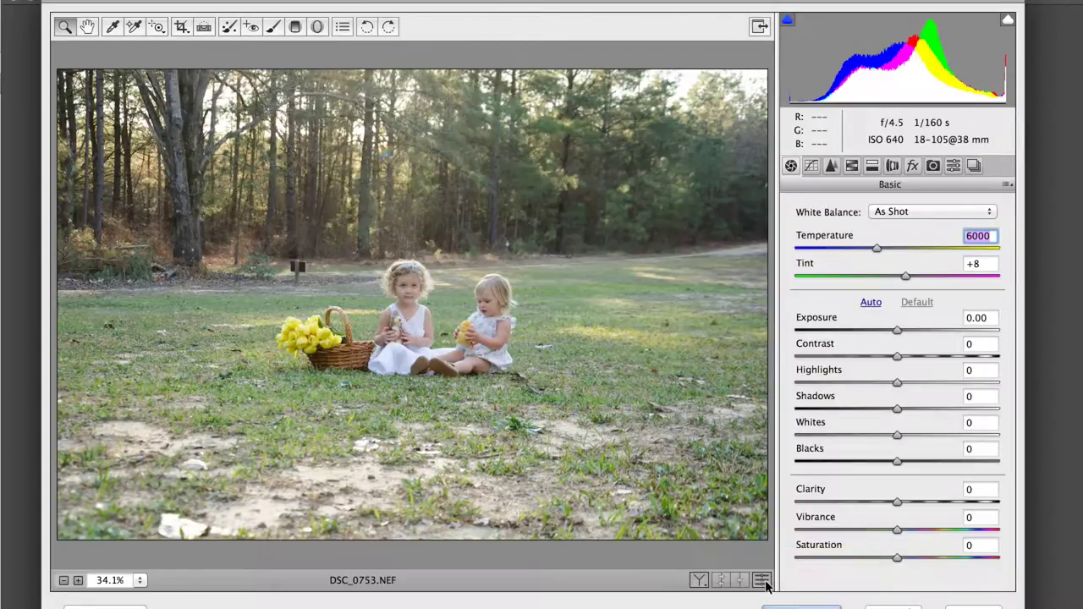
click(762, 581)
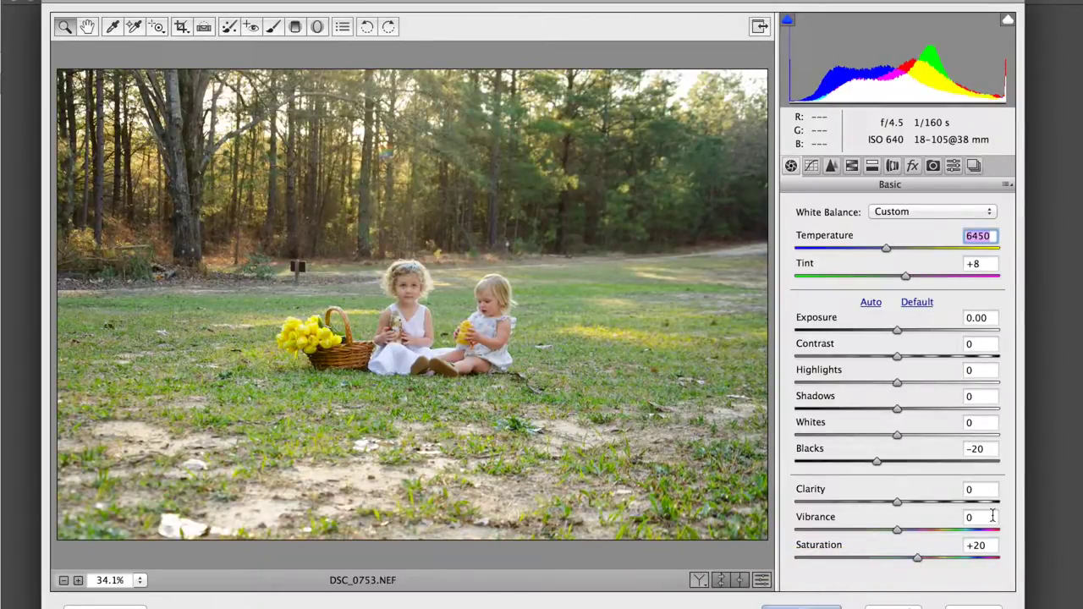
click(760, 582)
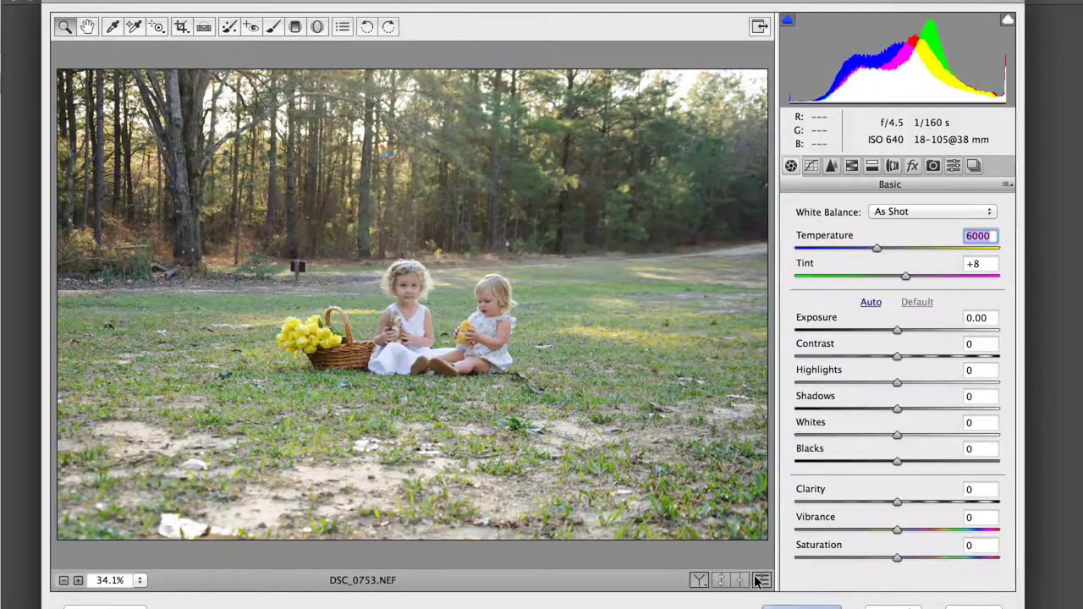
click(760, 582)
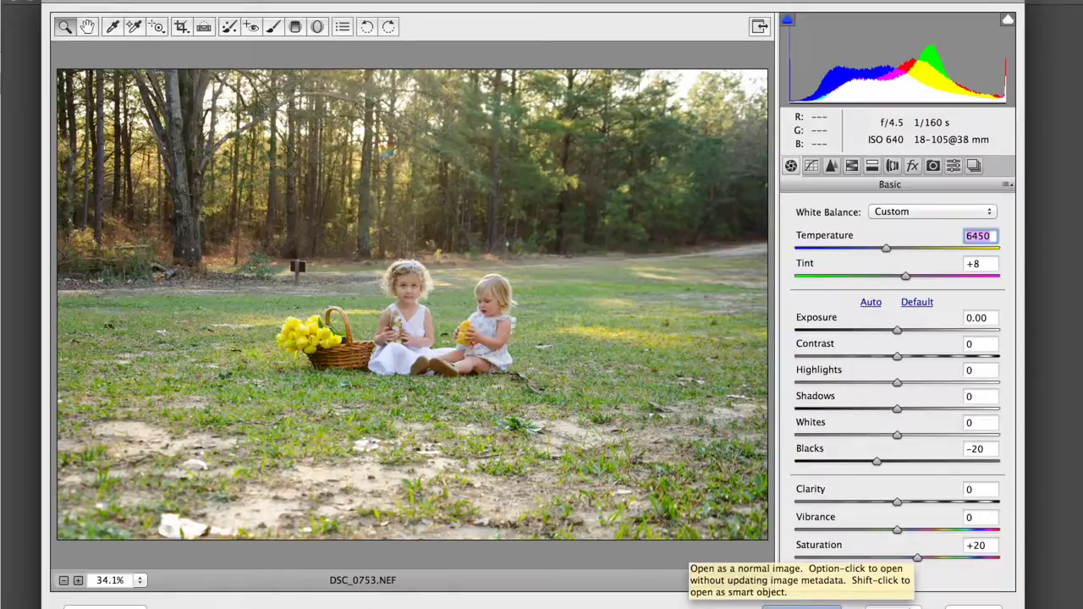
click(800, 607)
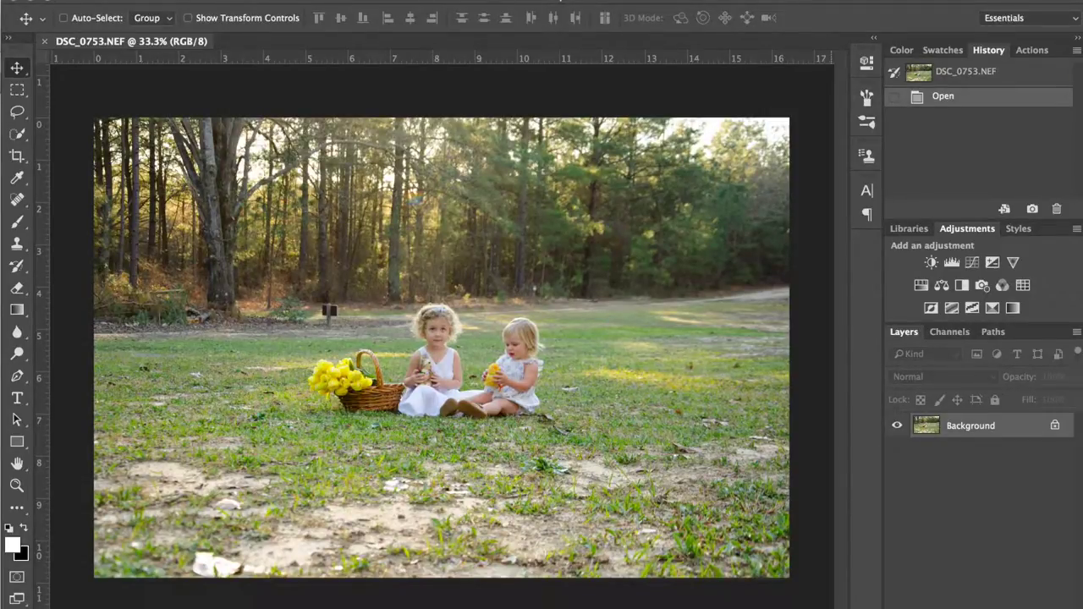
Step: Duplicate the Background layer of the opened photo
click(62, 18)
key(ctrl+plus)
key(ctrl+plus)
key(ctrl+plus)
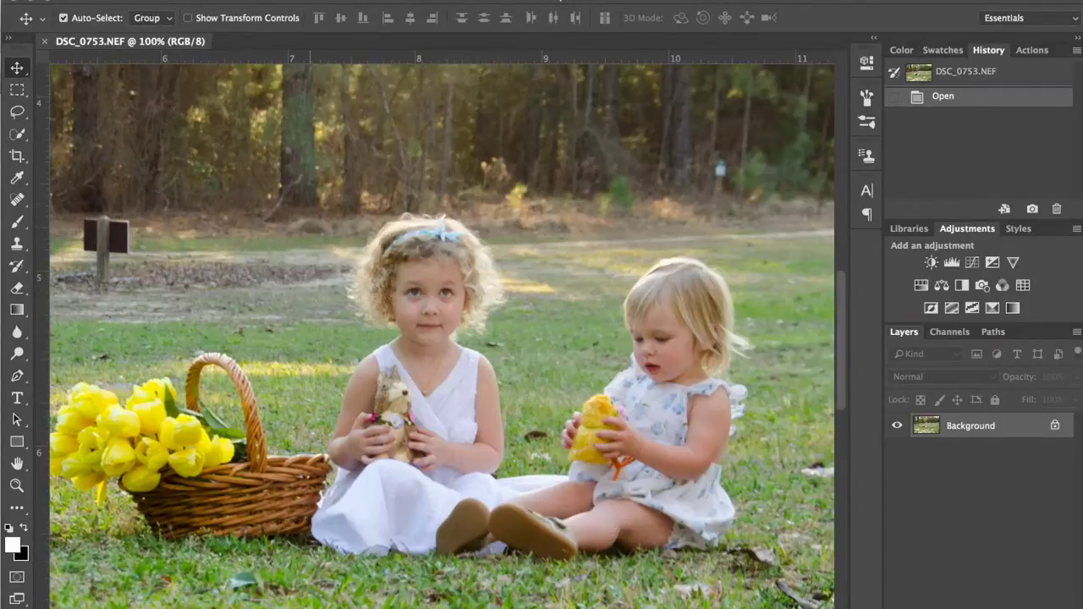
key(ctrl+plus)
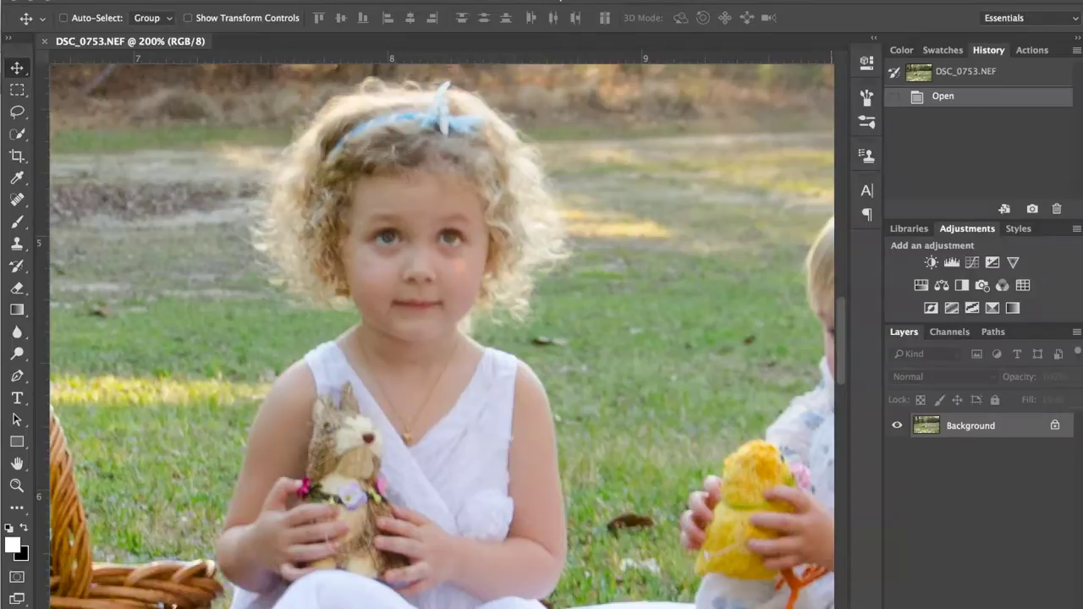
key(ctrl+minus)
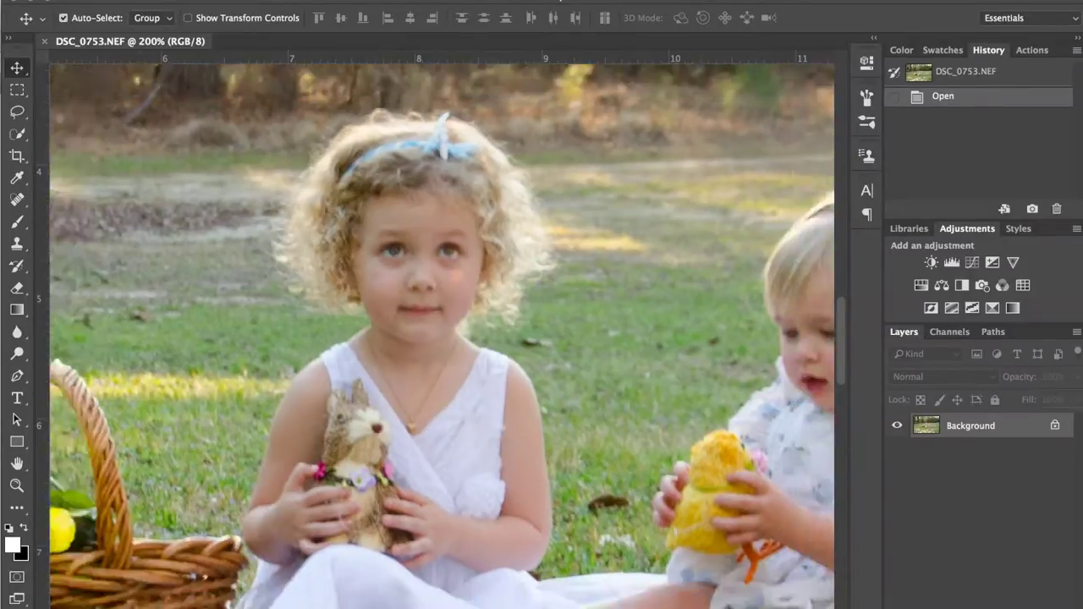
key(ctrl+0)
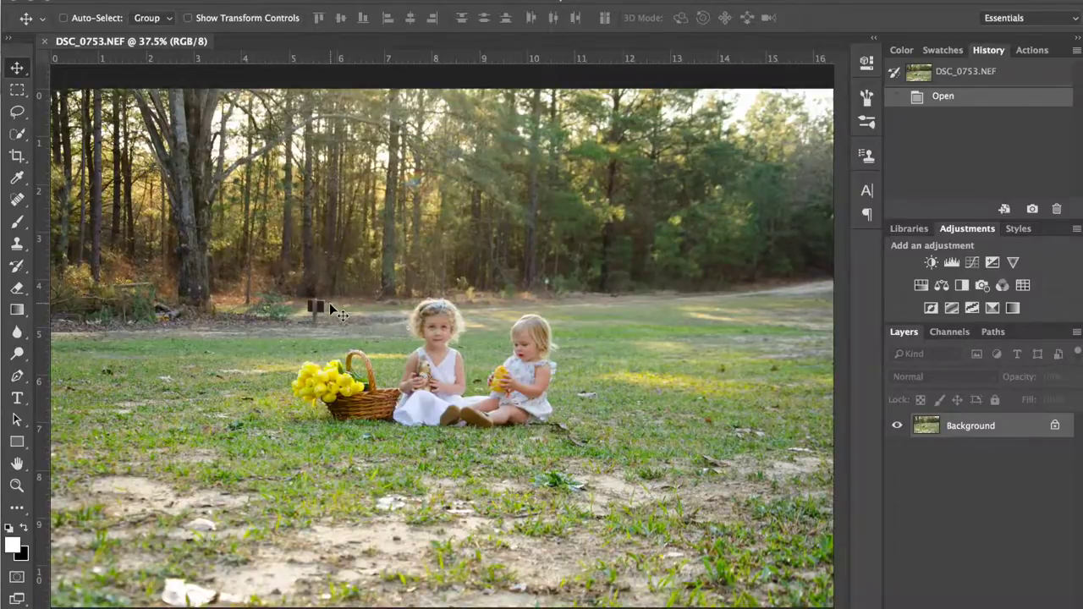
key(ctrl+j)
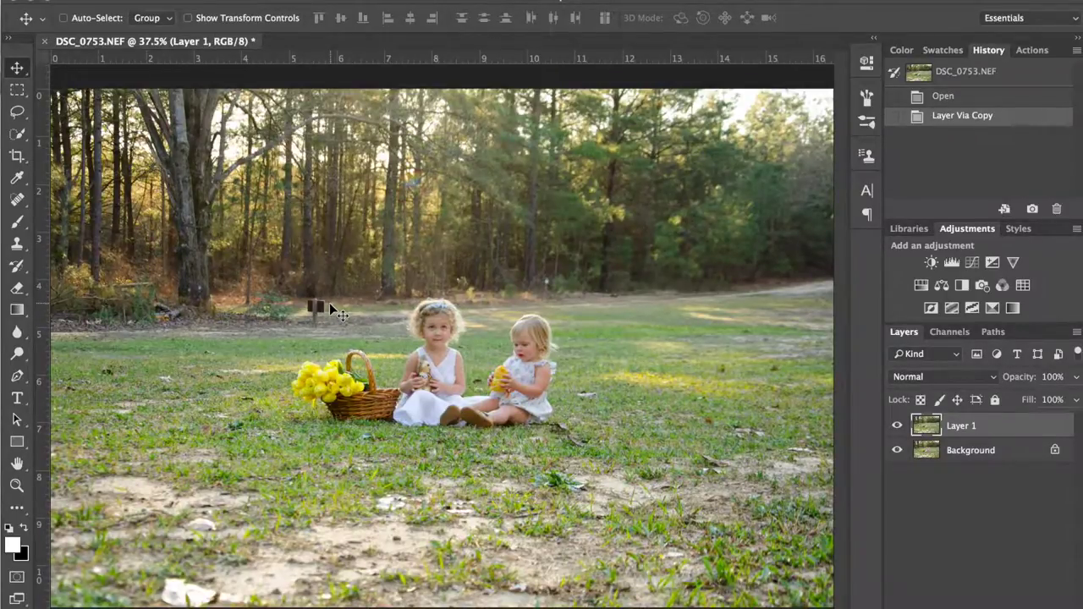
Step: Use the Quick Selection tool at brush size 40 to select the tulip basket and the two children
key(ctrl+plus)
key(ctrl+plus)
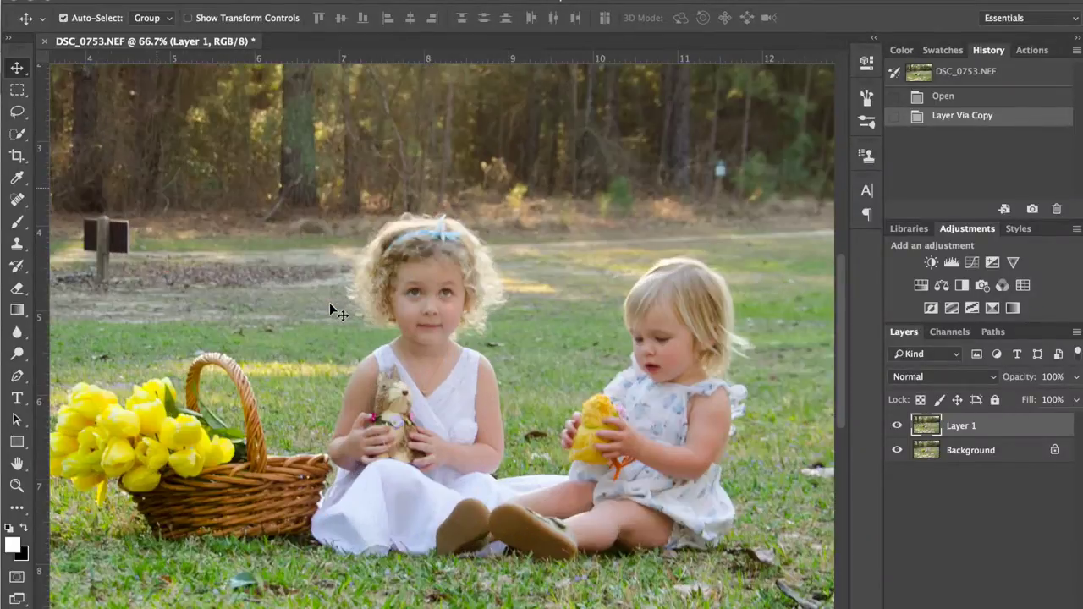
key(ctrl+plus)
key(ctrl+plus)
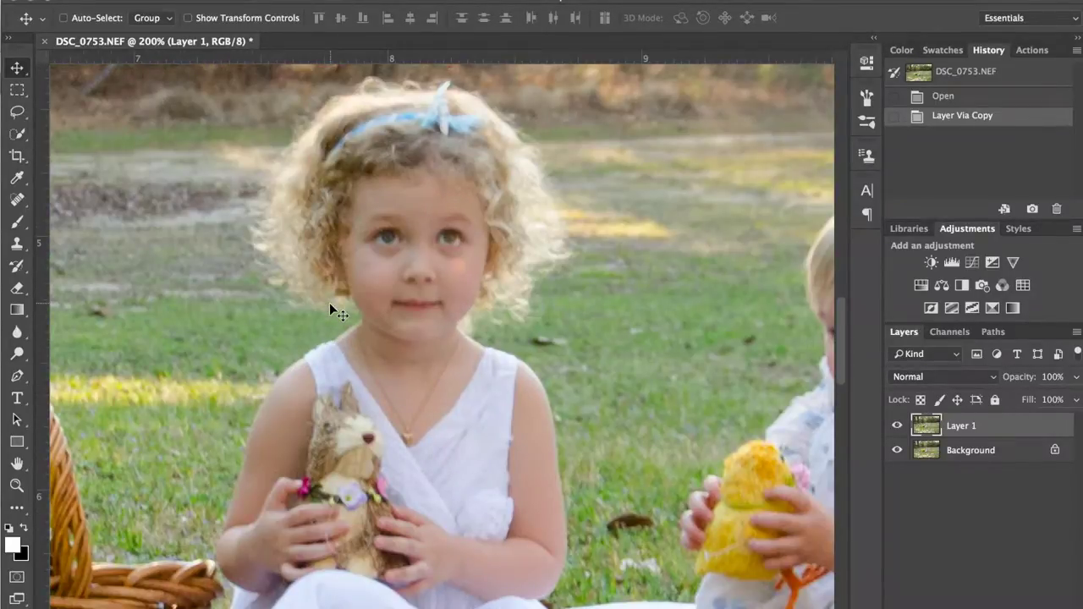
key(ctrl+minus)
key(w)
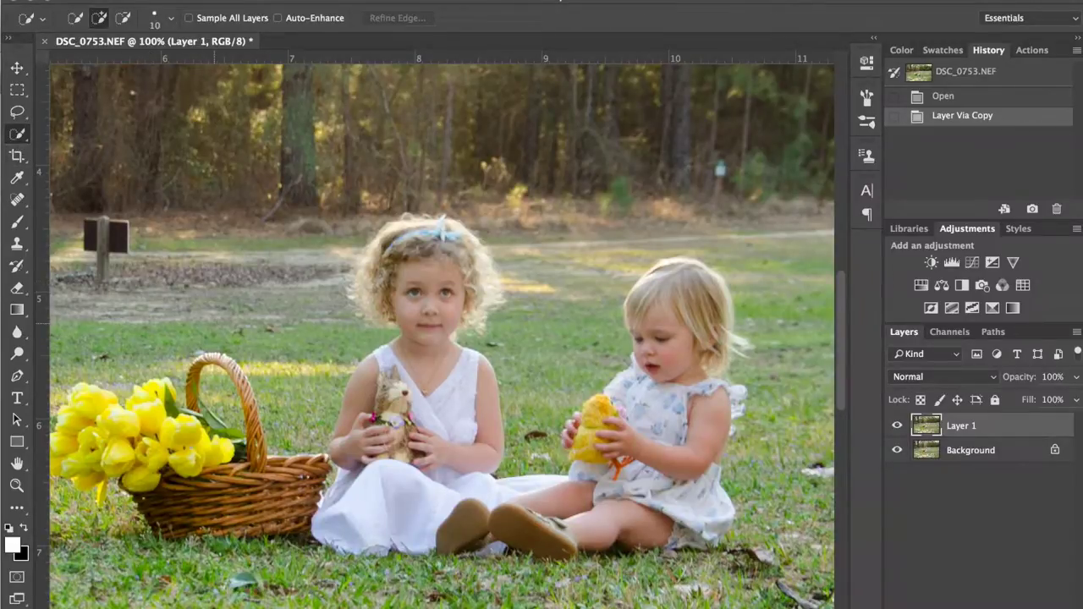
scroll(152, 442, left, 2)
key(bracketright)
key(bracketright)
key(bracketright)
mouse_move(103, 441)
mouse_down()
mouse_move(164, 433)
mouse_move(194, 458)
mouse_up()
drag(236, 512, 711, 538)
mouse_move(718, 451)
mouse_down()
mouse_move(720, 338)
mouse_move(685, 275)
mouse_move(749, 306)
mouse_up()
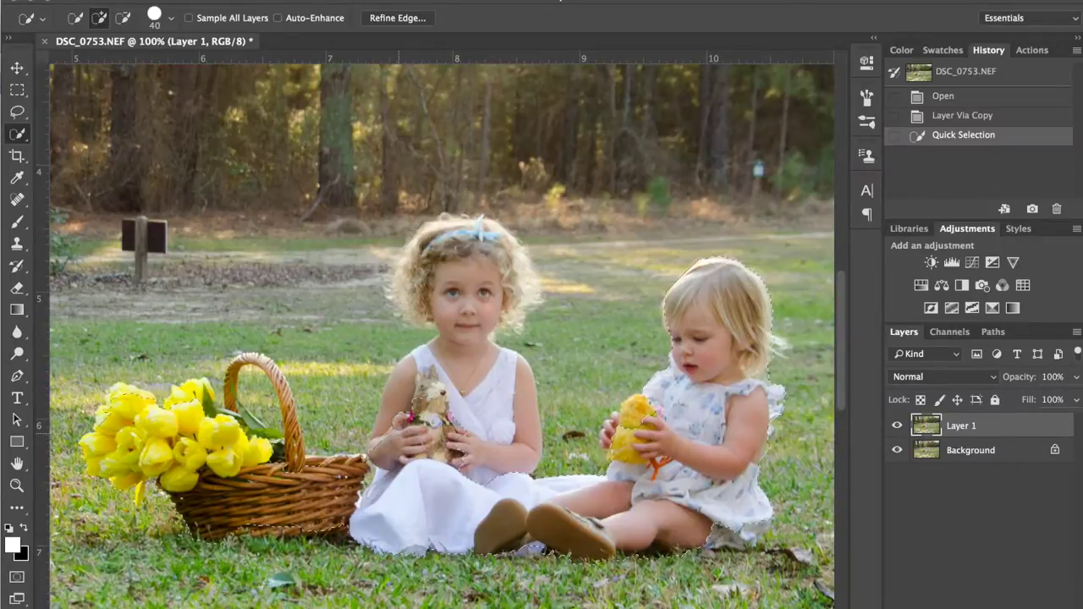
Step: Add the older girl's arm and curly hair and the toddler's elbow to the selection
mouse_move(414, 375)
mouse_down()
mouse_move(503, 380)
mouse_move(509, 404)
mouse_move(487, 333)
mouse_move(447, 300)
mouse_move(432, 254)
mouse_move(405, 296)
mouse_move(430, 235)
mouse_move(454, 231)
mouse_move(507, 263)
mouse_move(524, 290)
mouse_move(423, 273)
mouse_up()
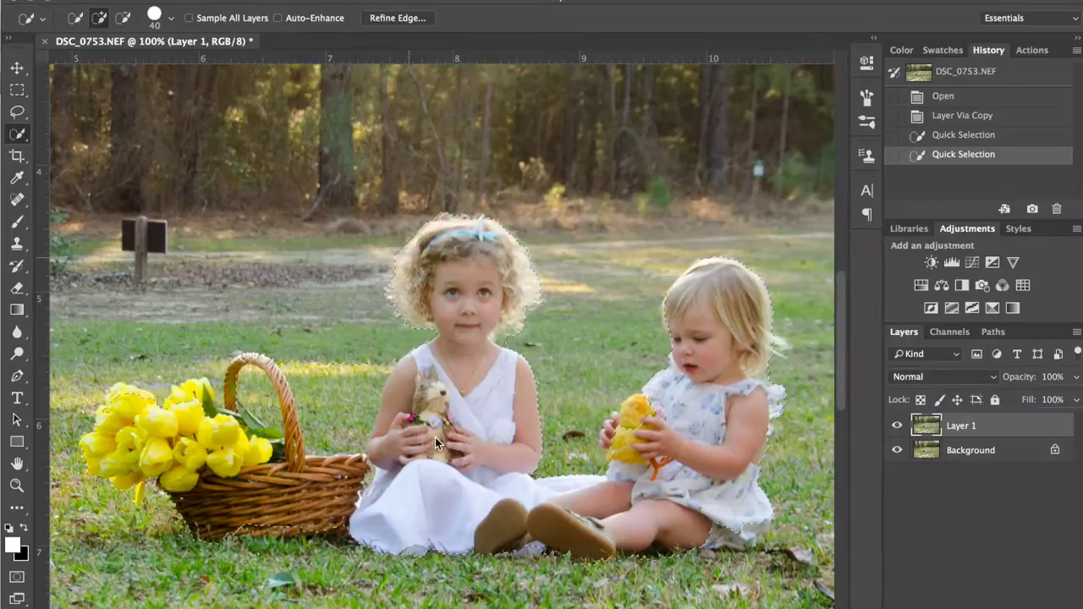
click(410, 258)
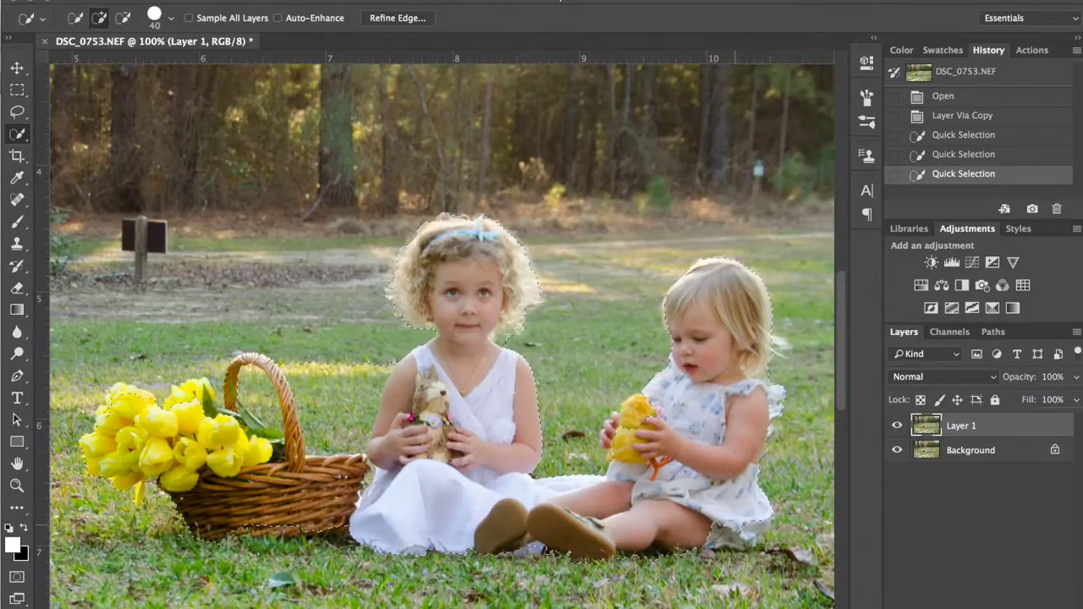
click(756, 457)
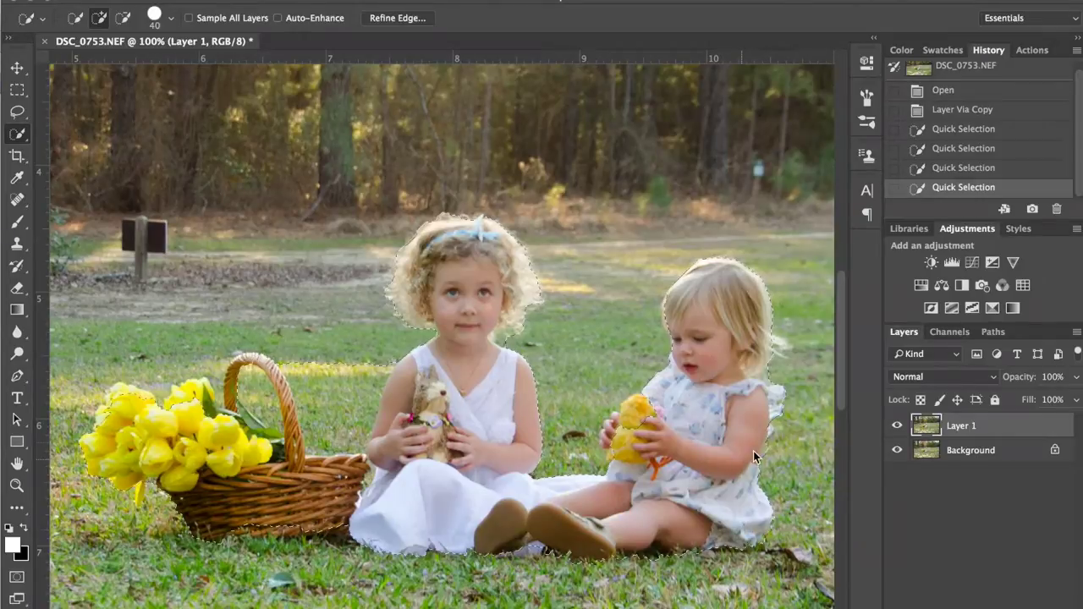
Step: Reduce the selection brush to 15, add the toddler's arm edge and hand, and undo the last stroke that spills onto the grass
key(bracketleft)
key(bracketleft)
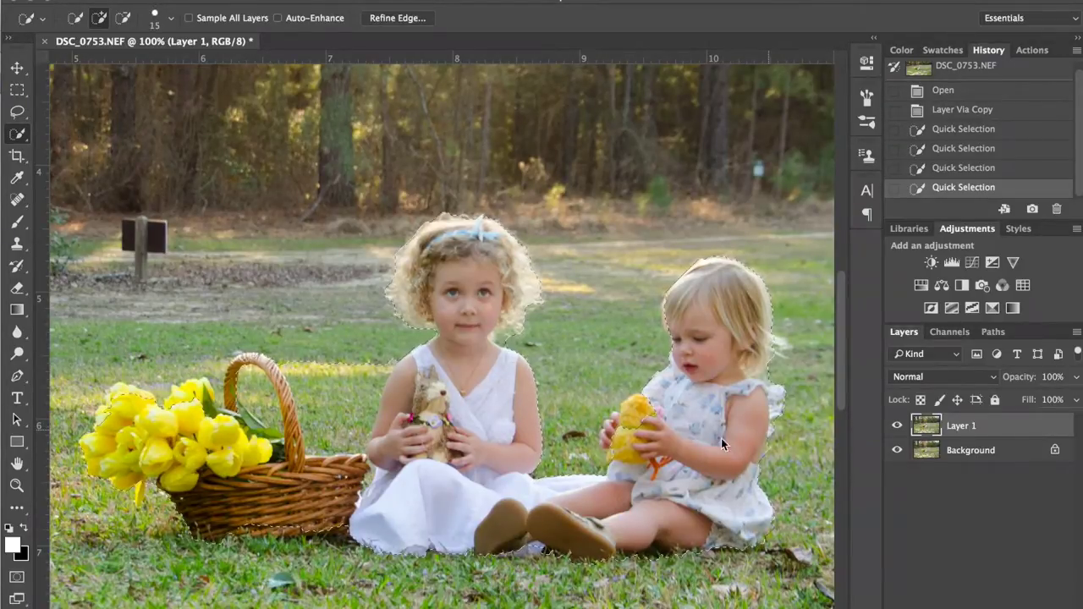
drag(766, 425, 735, 423)
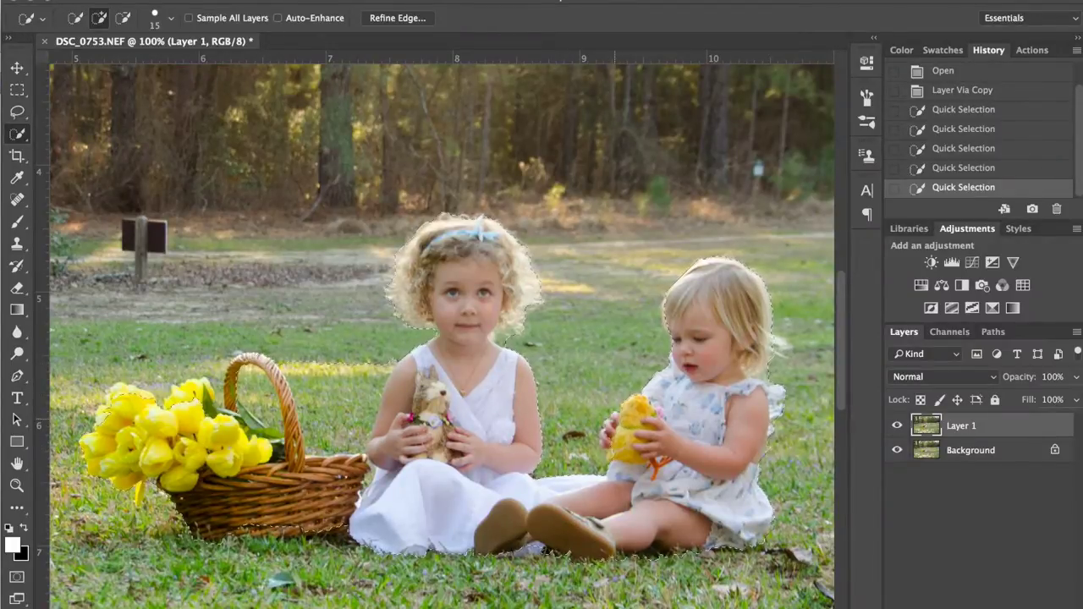
click(605, 442)
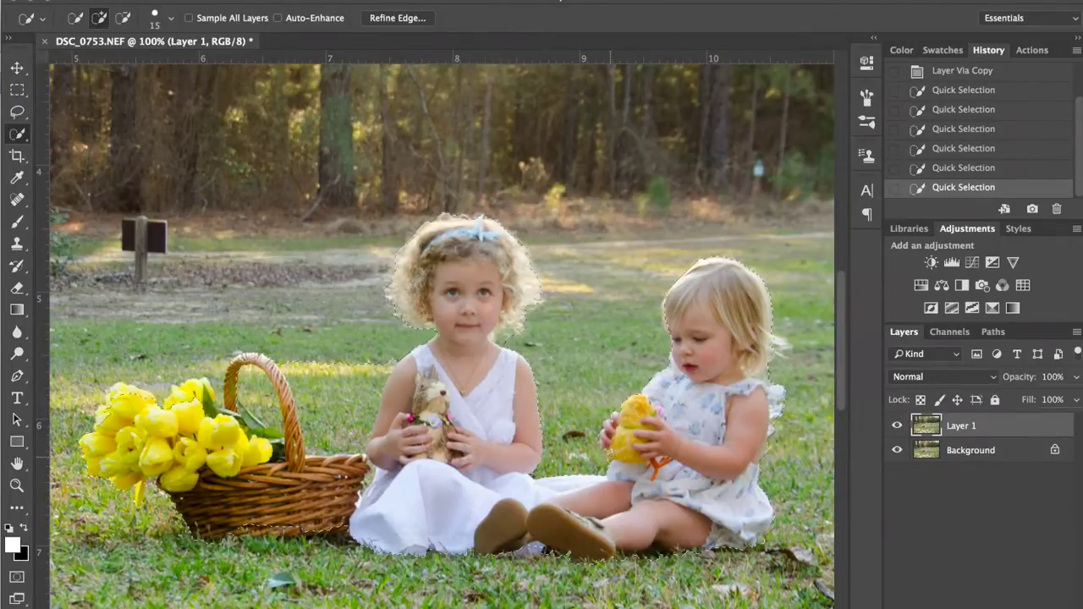
click(612, 457)
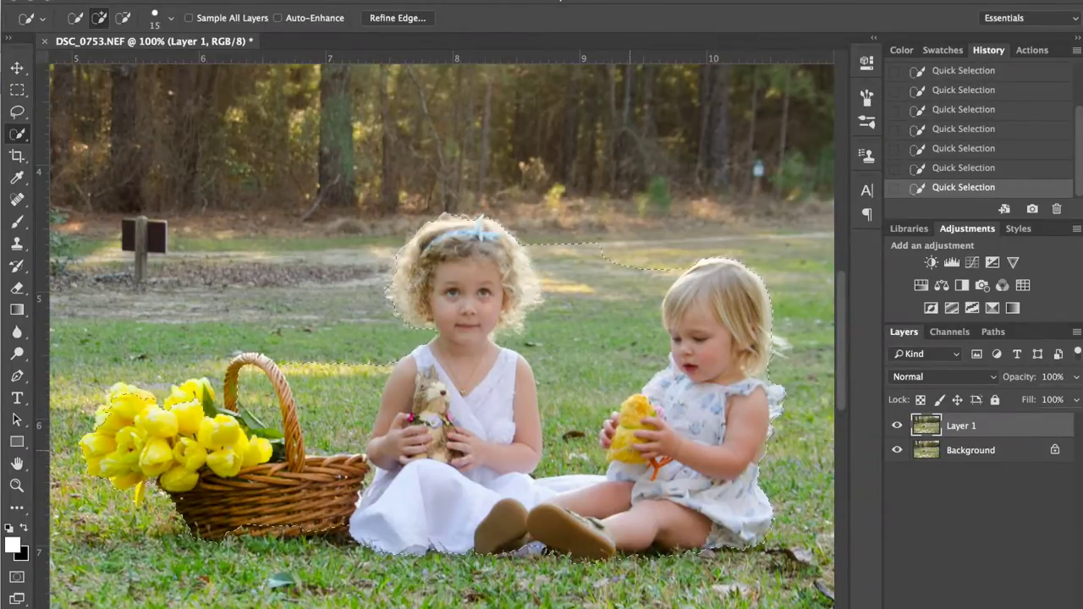
key(ctrl+z)
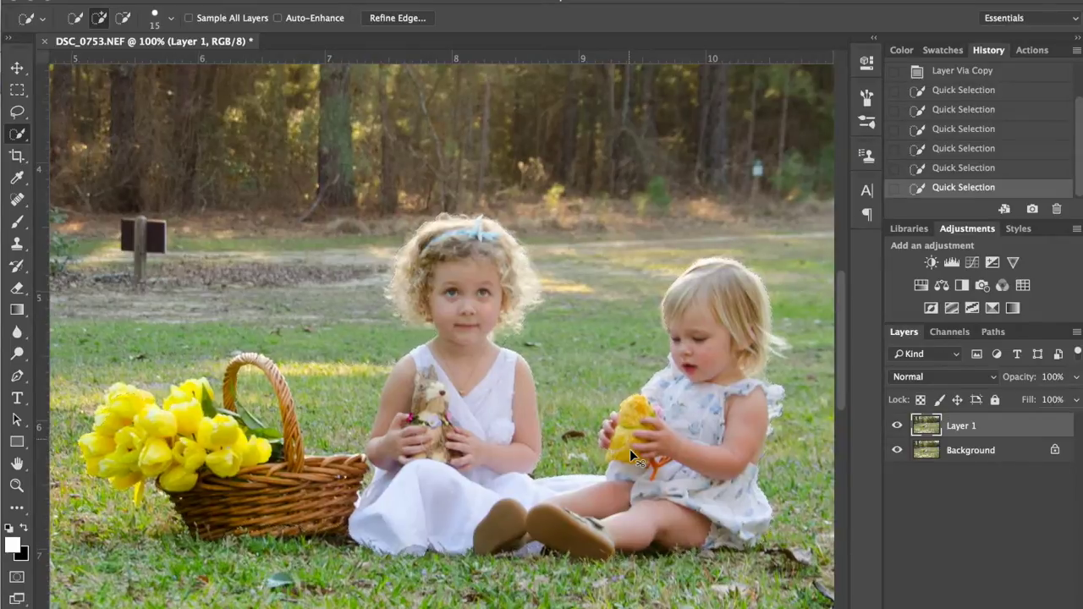
Step: Reduce the selection brush to 9 and add the lower edge of the yellow toy chick to the selection
key(ctrl+plus)
scroll(629, 449, right, 10)
scroll(630, 449, down, 4)
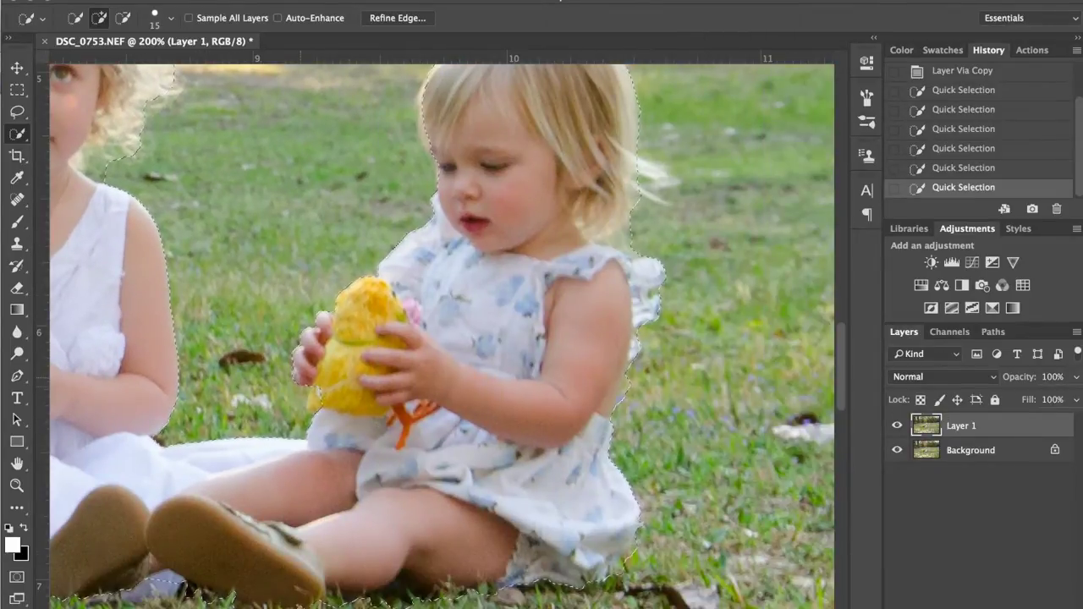
key(bracketleft)
key(bracketleft)
click(321, 395)
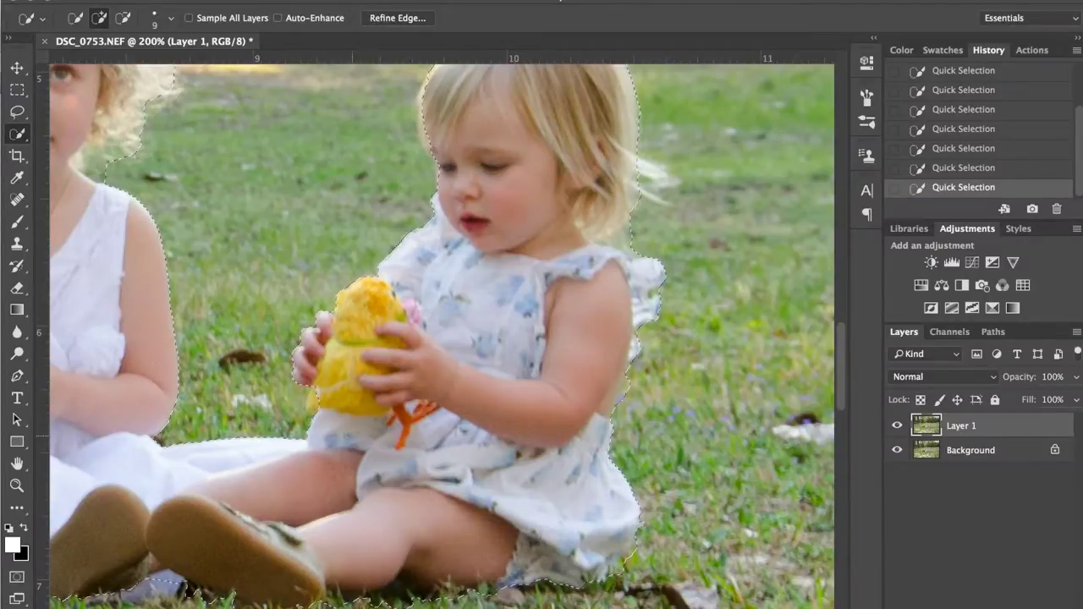
Step: Subtract the strip of grass between the basket handle and the older girl's arm from the selection
scroll(442, 336, left, 10)
scroll(441, 336, up, 4)
scroll(442, 330, left, 6)
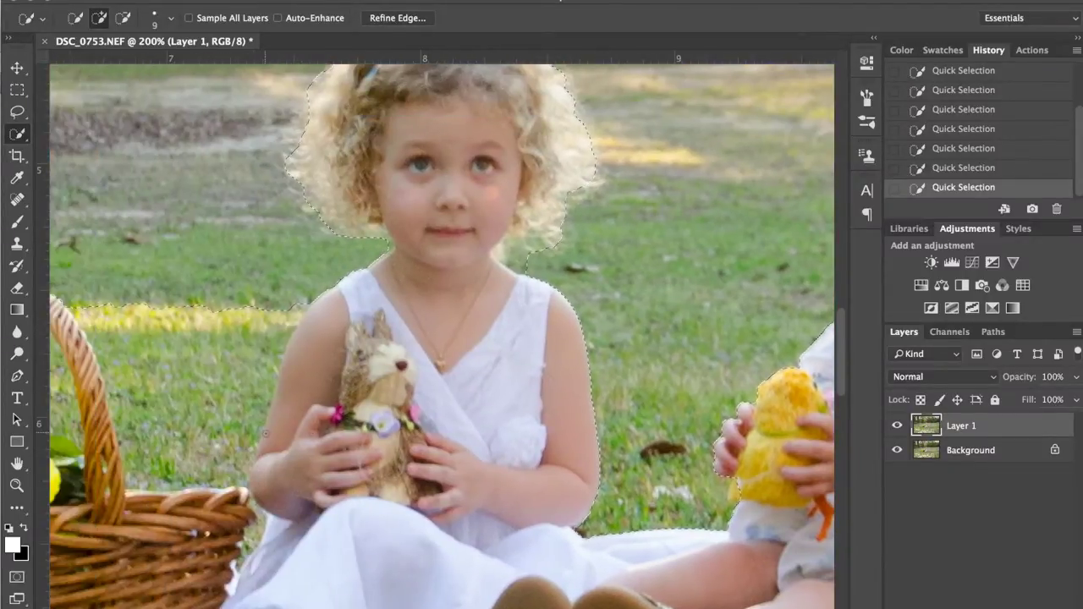
scroll(441, 330, down, 1)
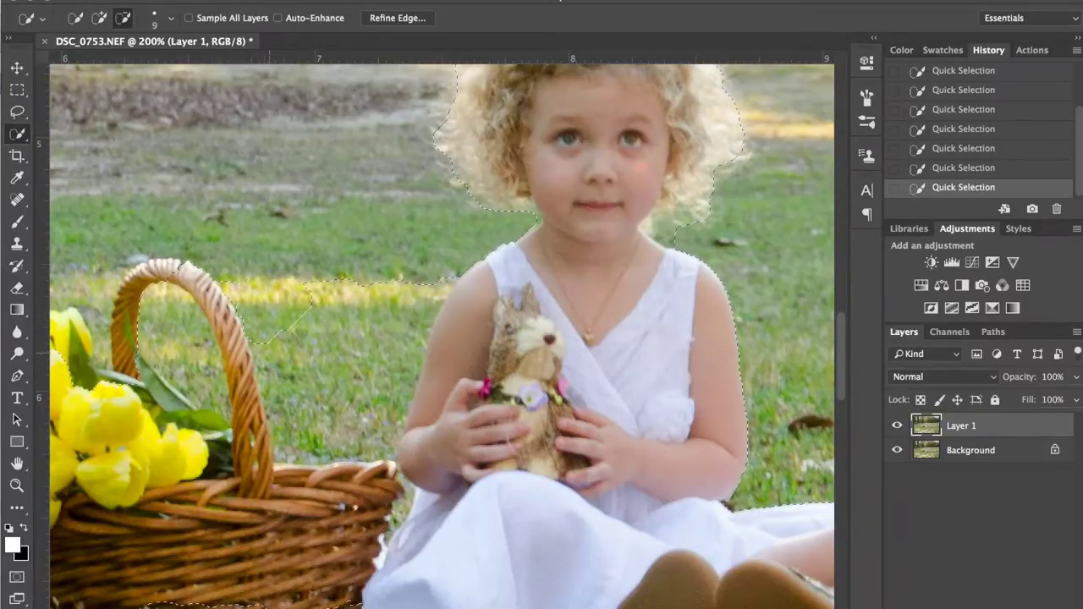
mouse_move(296, 372)
mouse_down()
mouse_move(300, 440)
mouse_move(373, 414)
mouse_move(427, 324)
mouse_up()
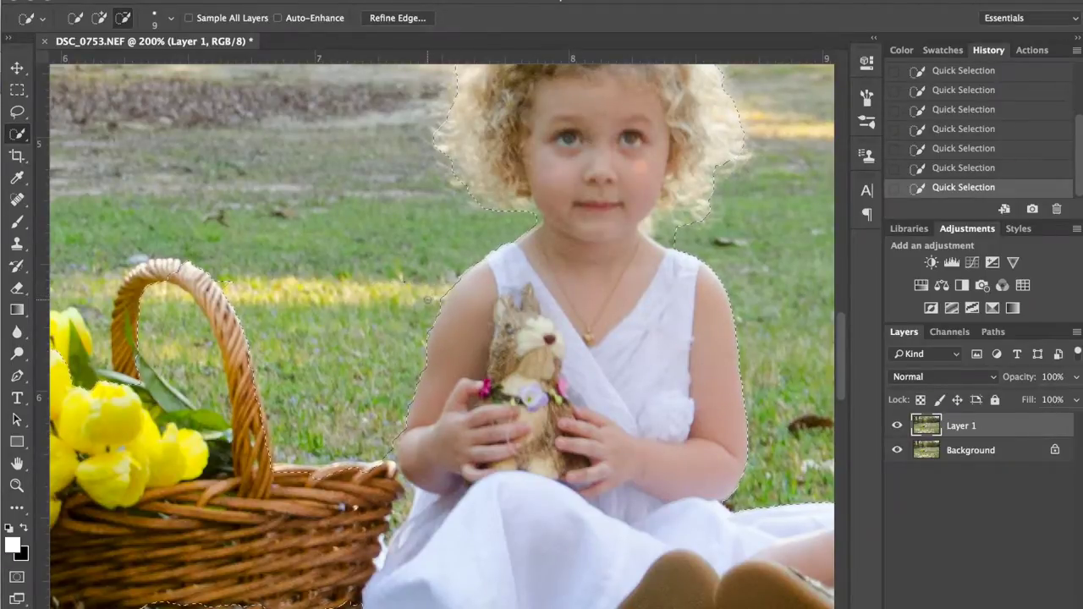
Step: Refine the selection along the basket's handle, rim and lower edge
scroll(429, 302, left, 5)
scroll(430, 302, down, 3)
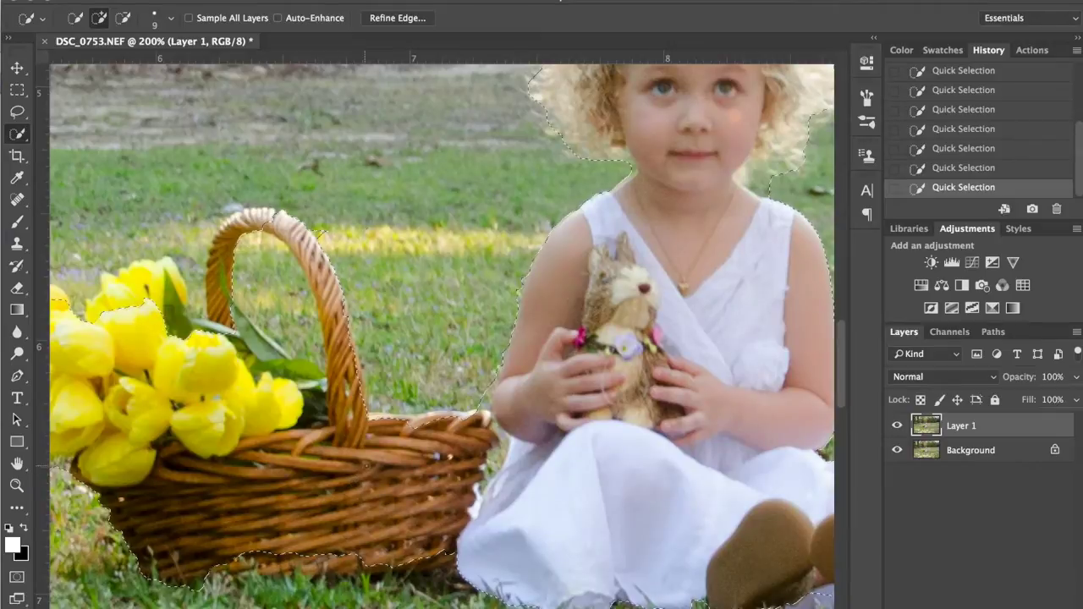
click(320, 231)
click(421, 433)
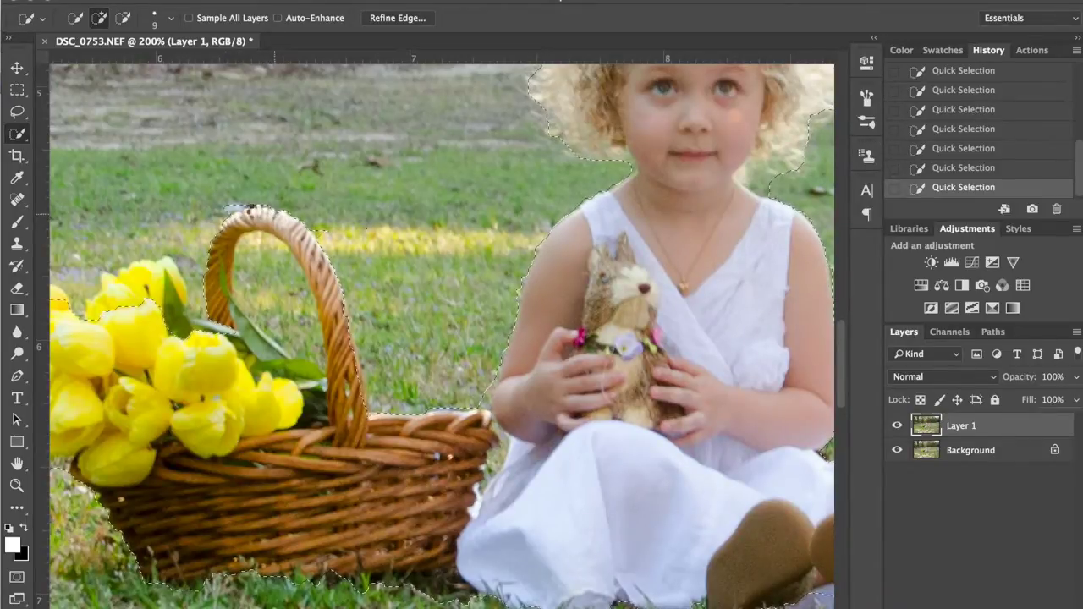
key(alt)
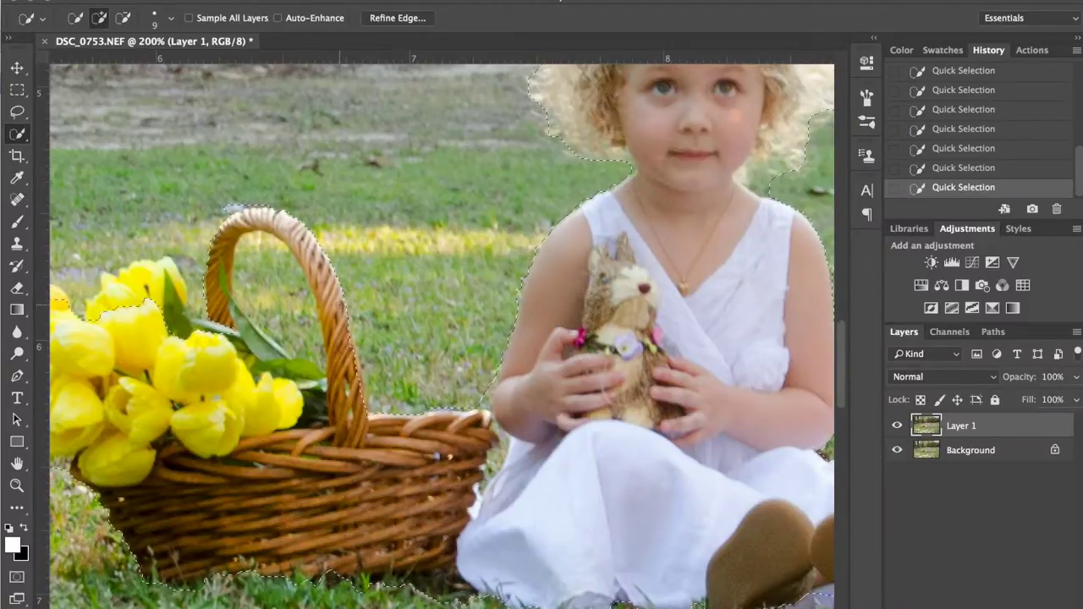
Step: Add the remaining yellow tulips, including the hanging petal beside the basket, to the selection
scroll(146, 318, left, 3)
scroll(146, 318, left, 1)
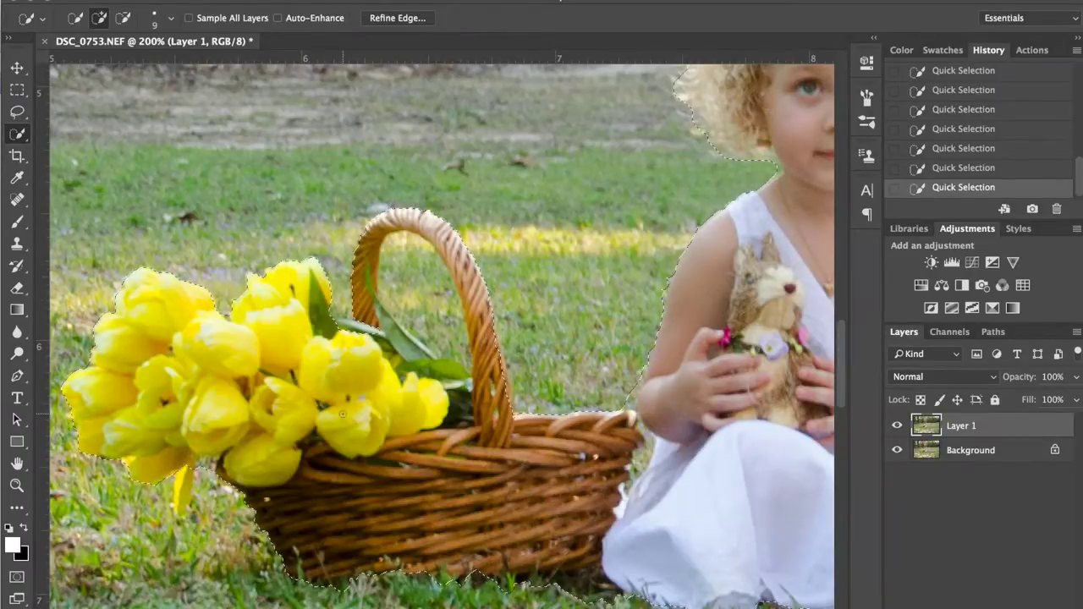
scroll(343, 413, down, 2)
scroll(343, 413, left, 3)
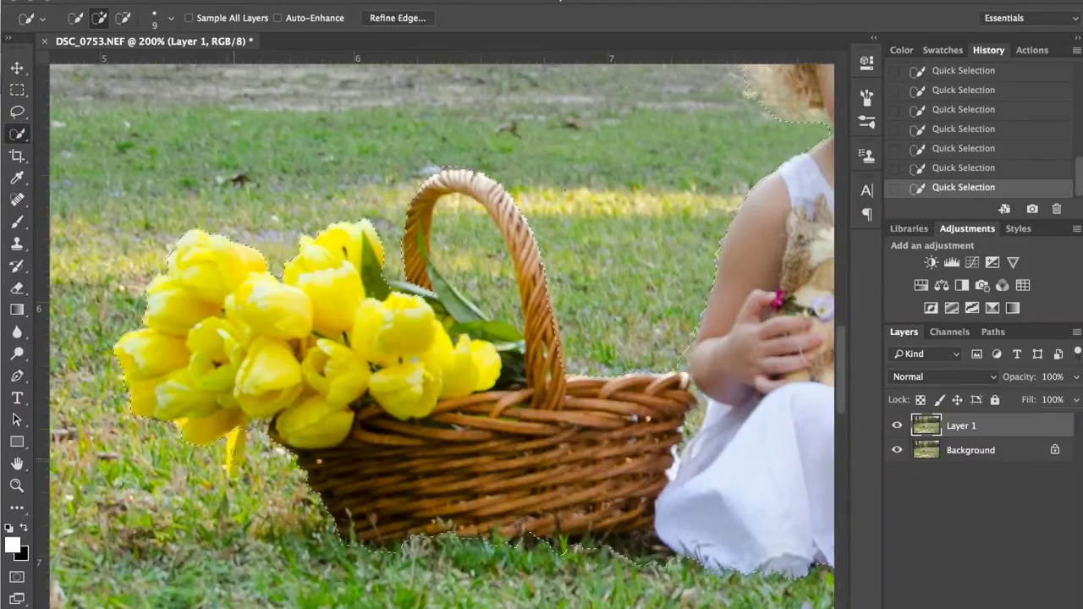
scroll(440, 338, right, 3)
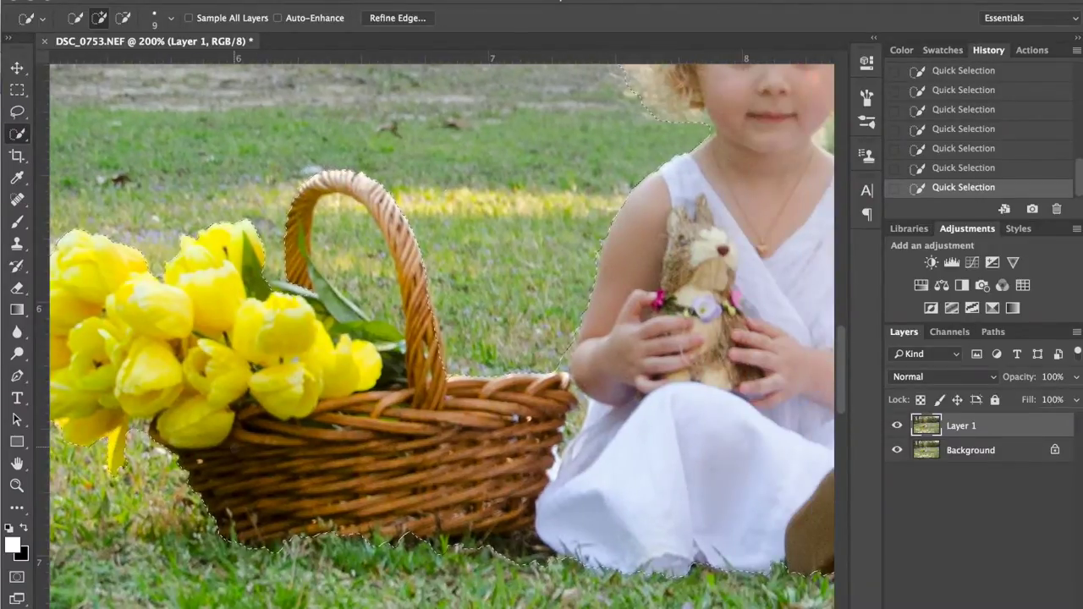
scroll(440, 339, left, 7)
scroll(440, 339, right, 3)
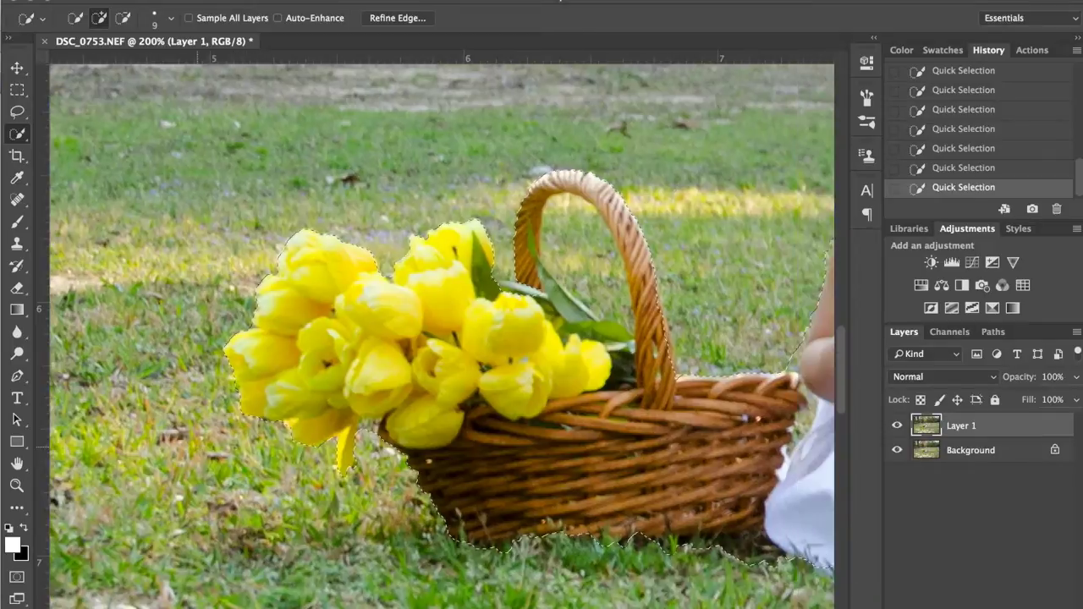
Step: Subtract the grass inside the basket handle, reduce the selection brush to 7 and restore the handle's edge in the selection
key(alt)
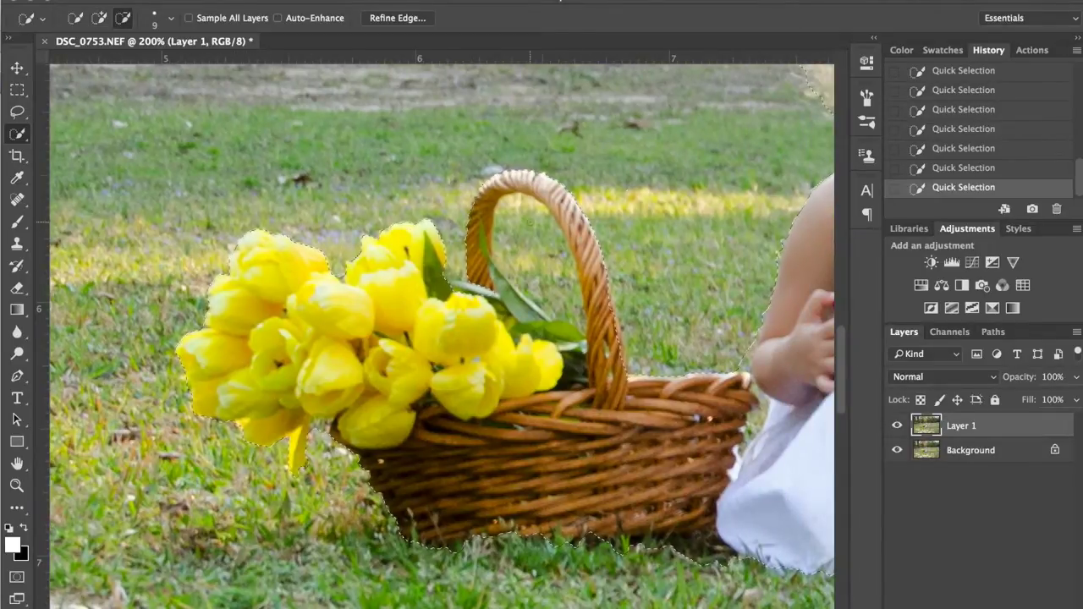
drag(517, 216, 527, 222)
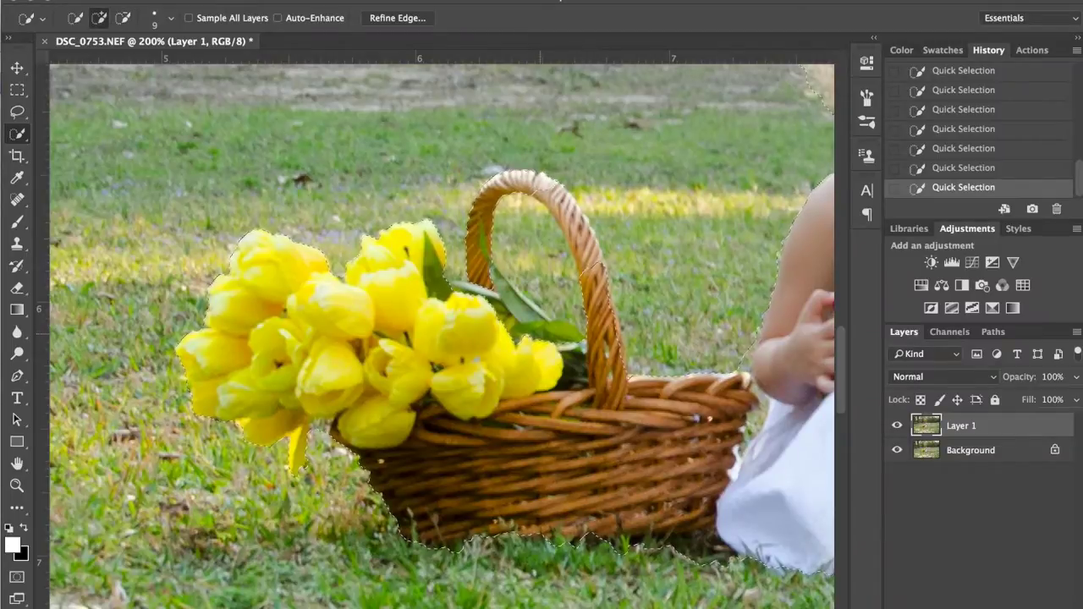
mouse_move(546, 182)
mouse_down()
mouse_move(504, 292)
mouse_move(593, 332)
mouse_up()
key(bracketleft)
key(bracketleft)
mouse_move(588, 254)
mouse_down()
mouse_move(575, 227)
mouse_move(613, 321)
mouse_move(583, 253)
mouse_up()
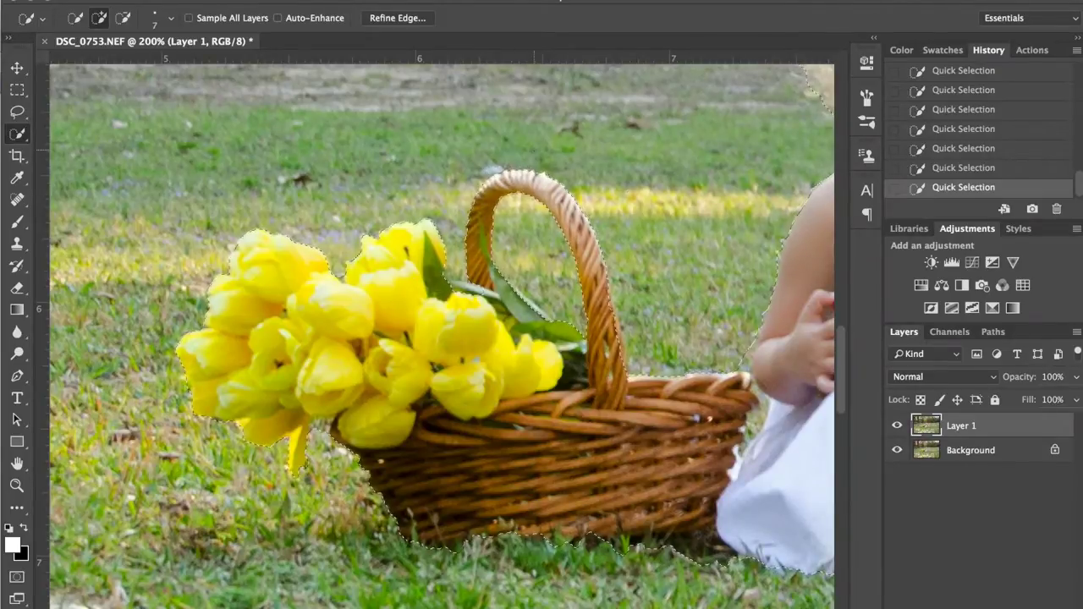
Step: Fine-tune the selection edge along the older girl's arm and neck, subtracting stray grass
scroll(440, 339, right, 5)
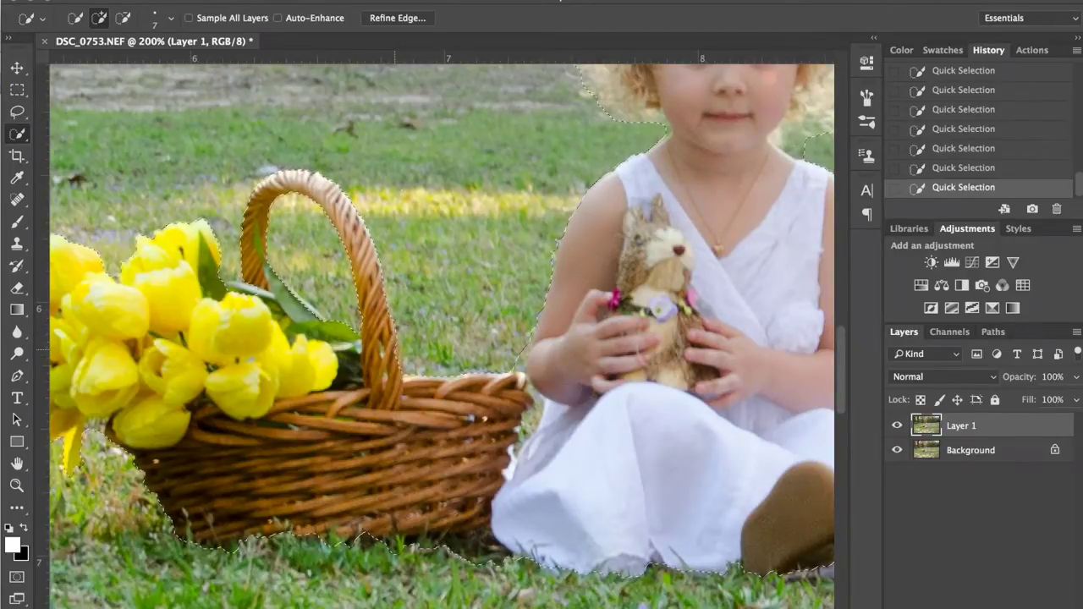
drag(396, 356, 345, 418)
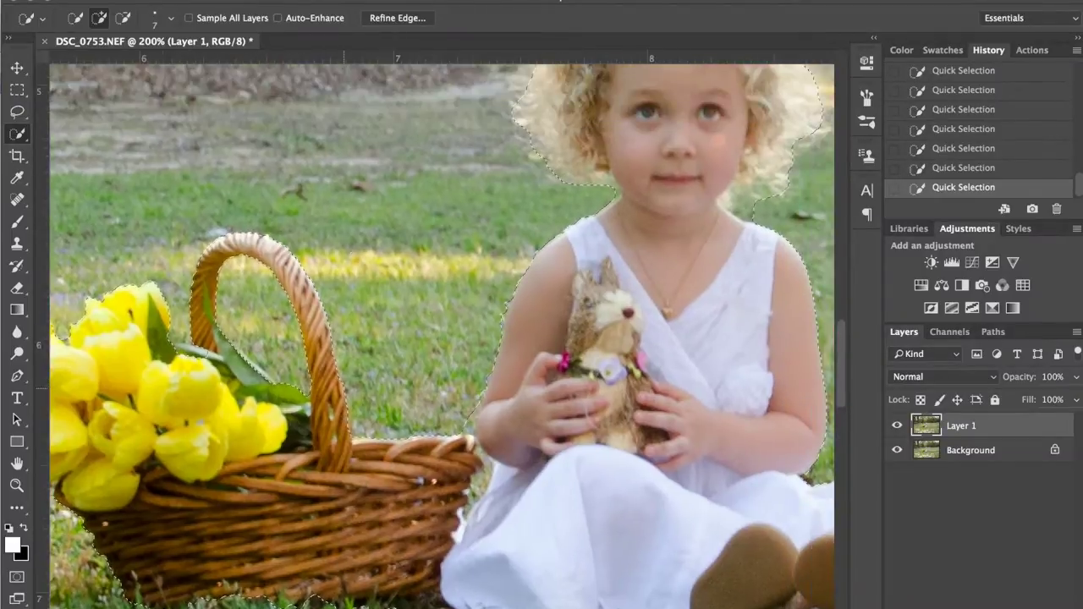
scroll(436, 330, right, 5)
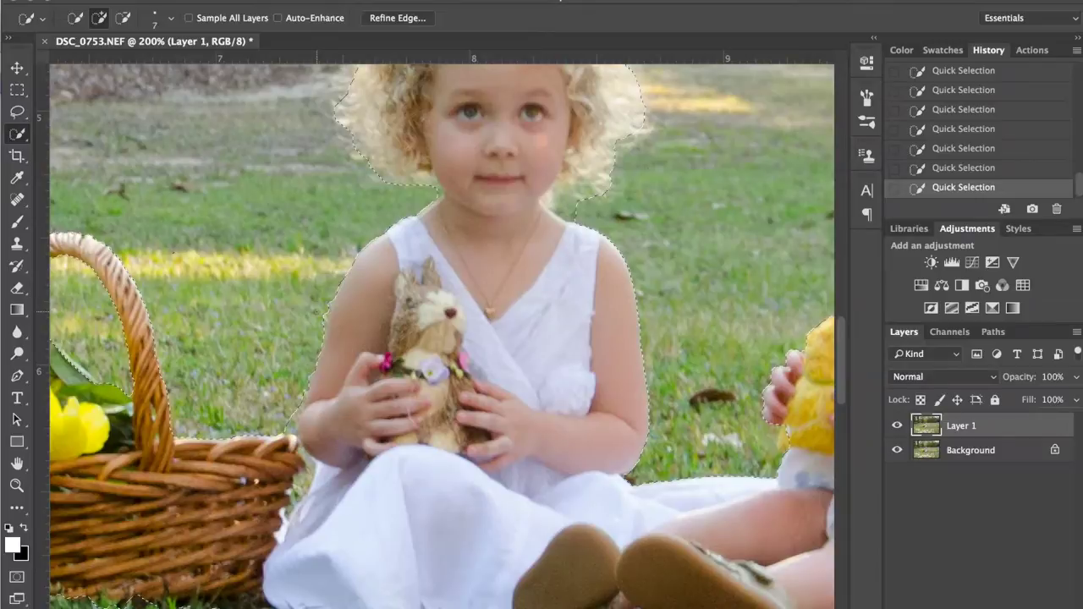
key(alt)
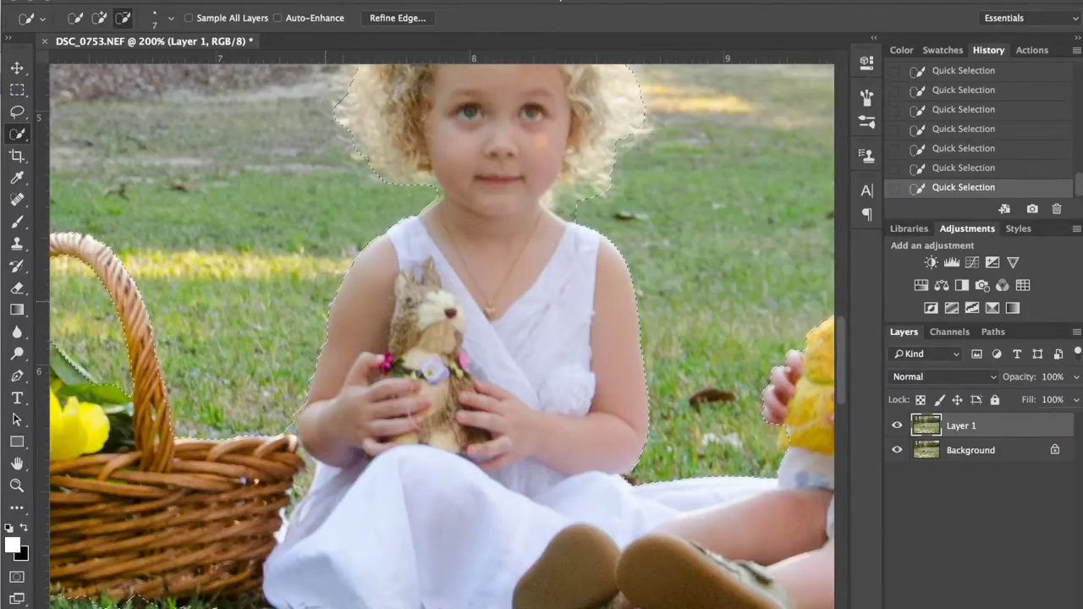
scroll(365, 322, right, 3)
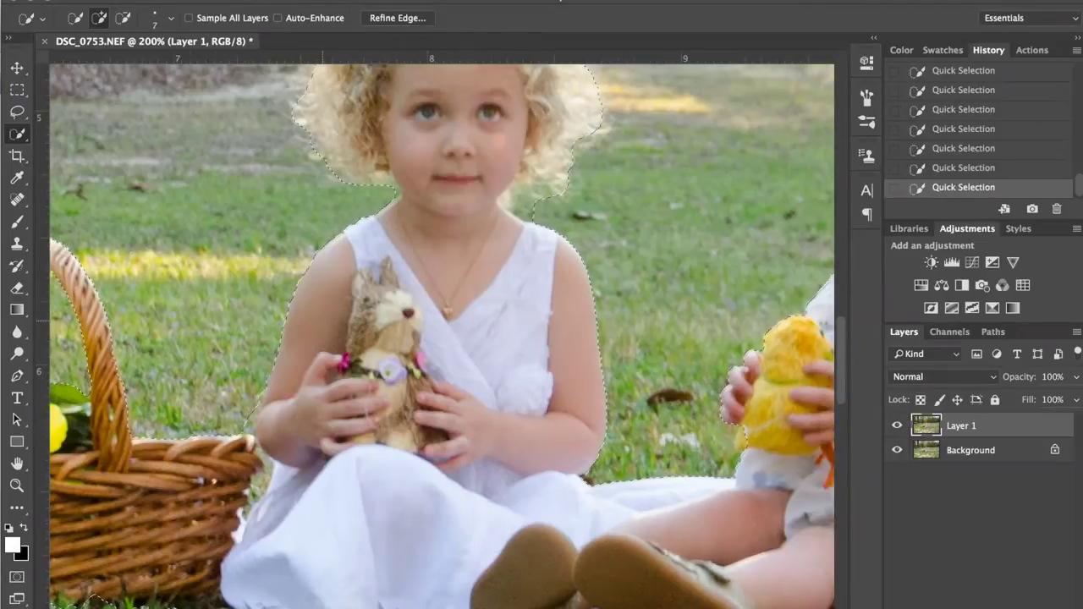
scroll(365, 321, up, 7)
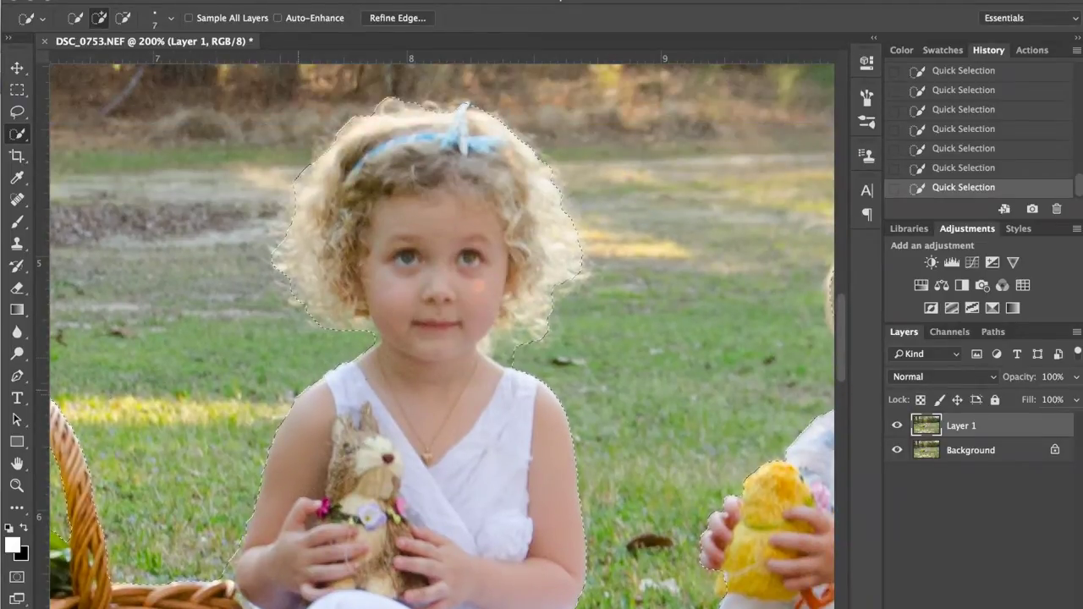
key(alt)
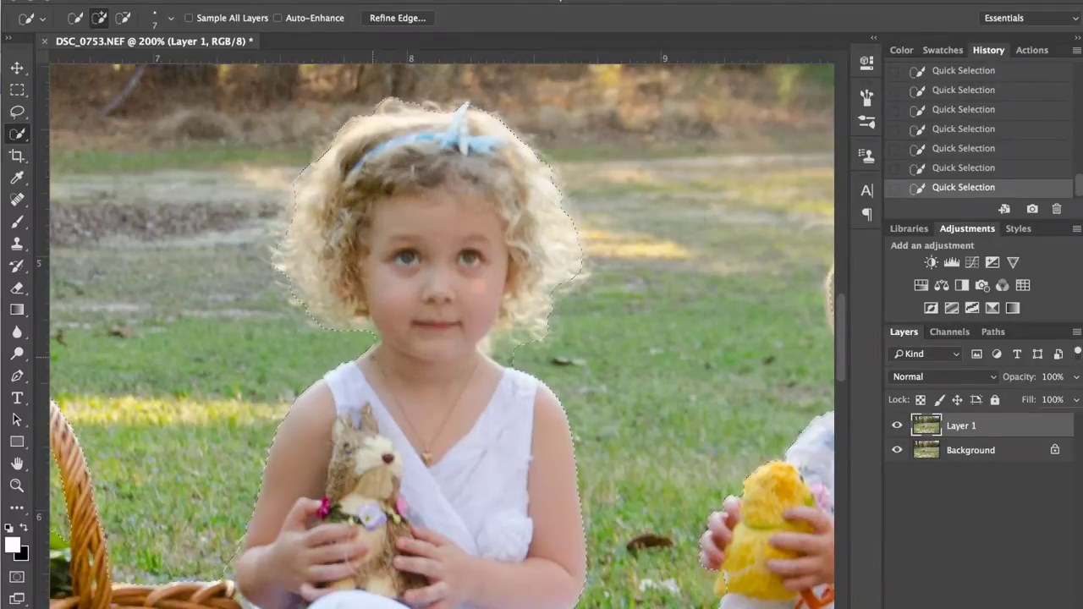
Step: Inspect the selection outline around the older girl's curly hair and the toddler for missed or spilled areas
scroll(441, 329, right, 3)
scroll(441, 329, down, 2)
scroll(441, 335, down, 1)
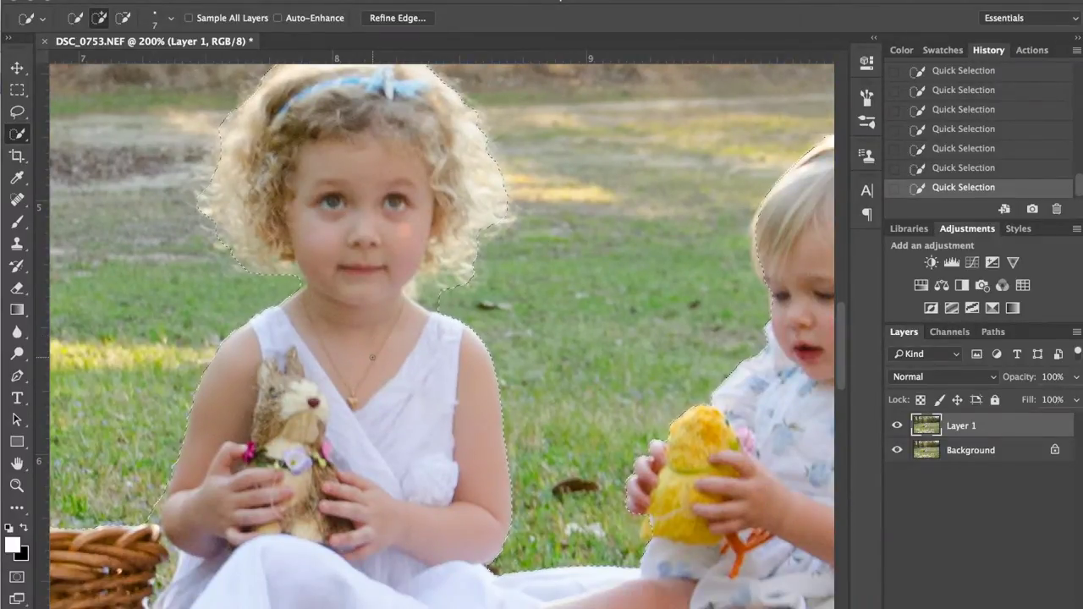
scroll(441, 335, down, 2)
scroll(441, 336, right, 1)
key(alt)
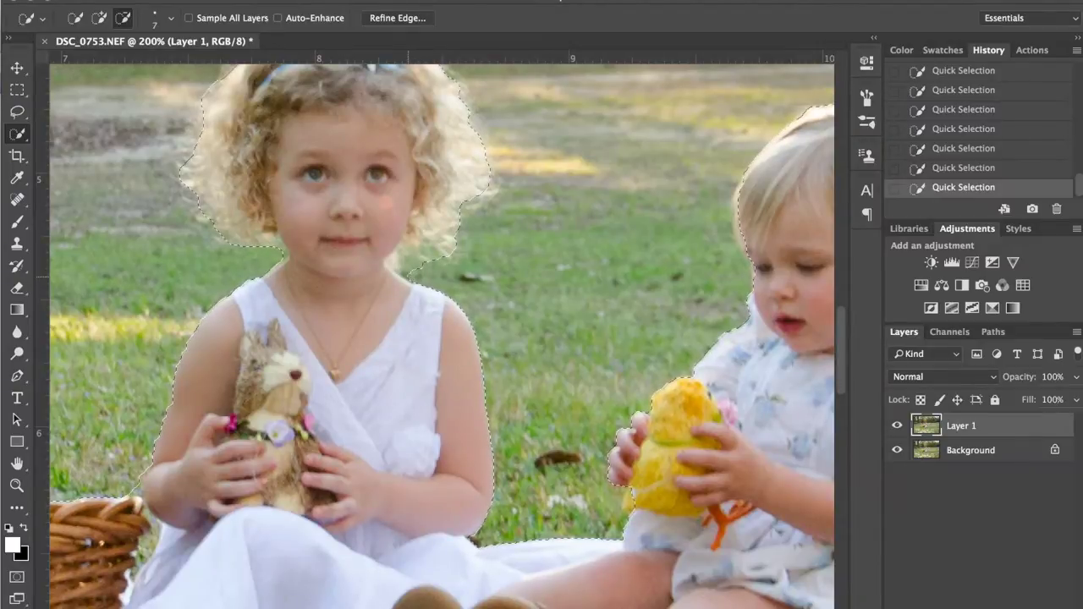
scroll(442, 335, right, 5)
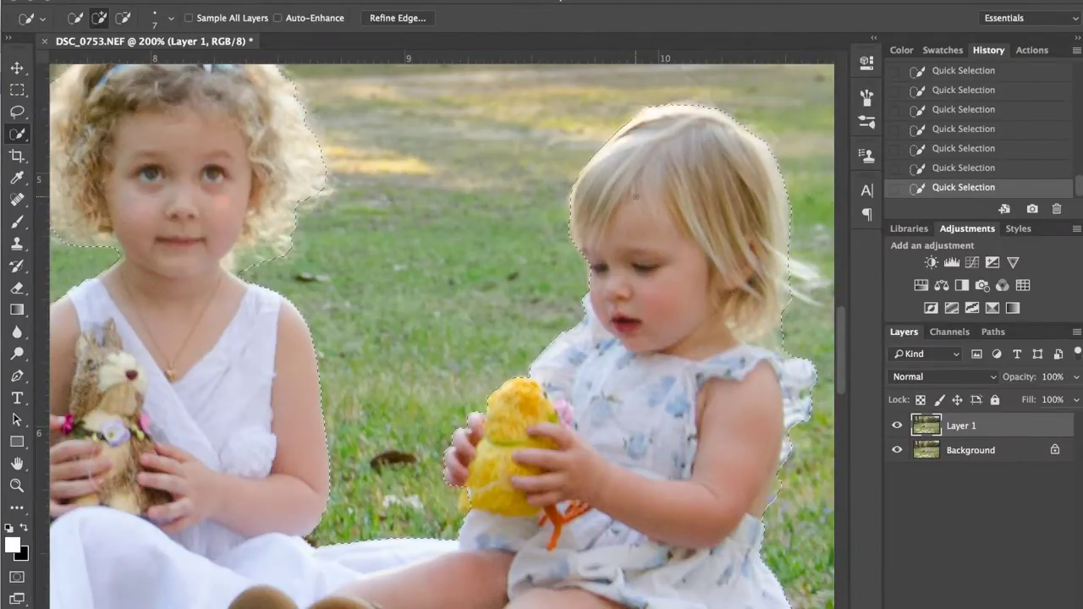
scroll(441, 335, right, 2)
scroll(442, 335, right, 2)
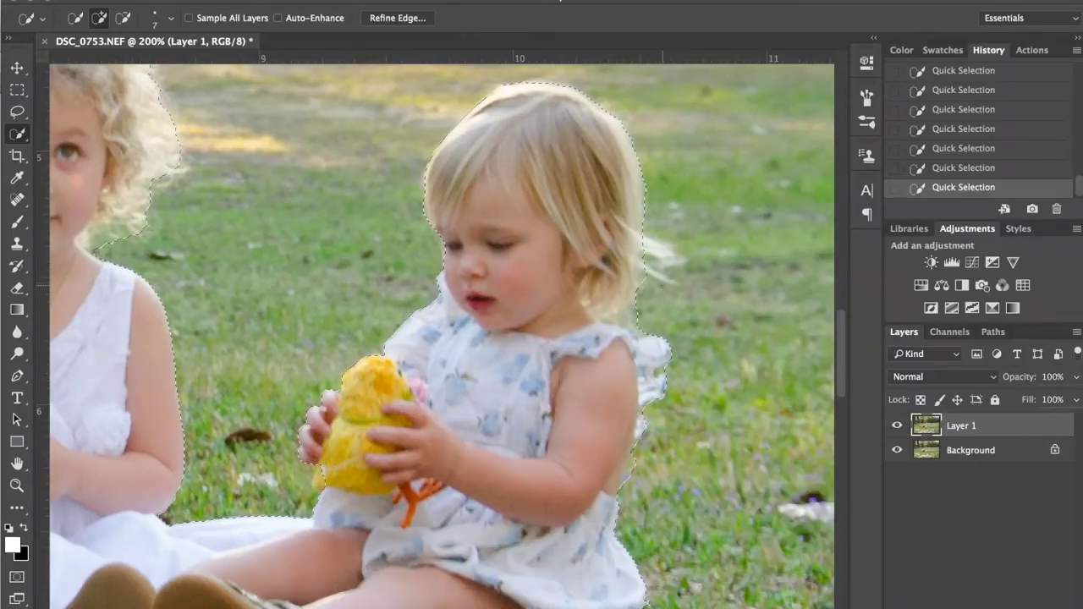
scroll(442, 335, left, 3)
scroll(442, 336, left, 5)
scroll(442, 335, up, 2)
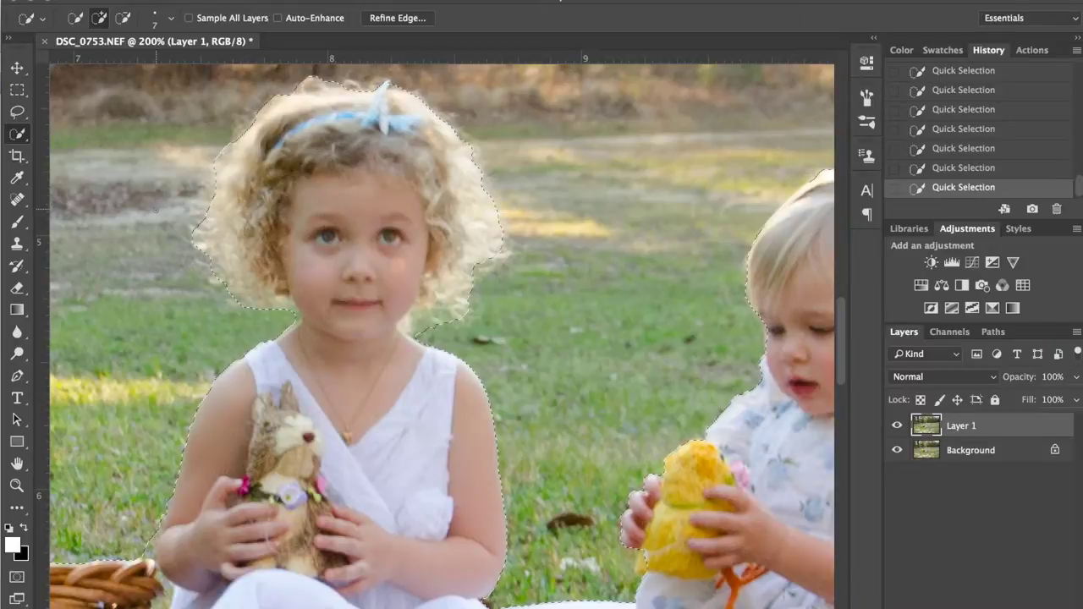
Step: Add a layer mask to Layer 1 from the selection and invert the mask
scroll(442, 335, down, 1)
scroll(442, 335, right, 4)
scroll(442, 335, up, 1)
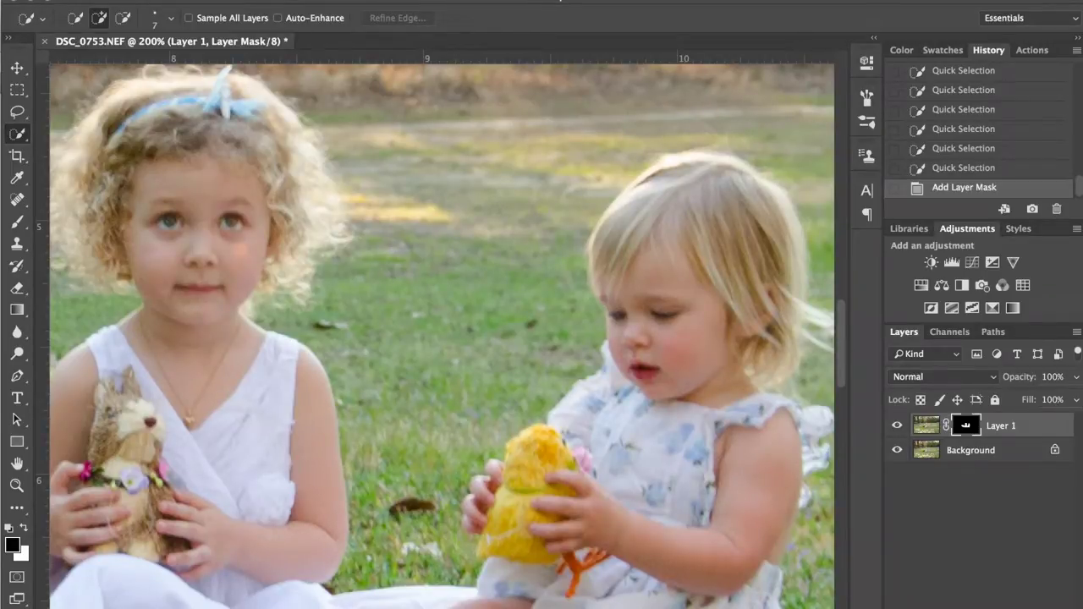
key(ctrl+i)
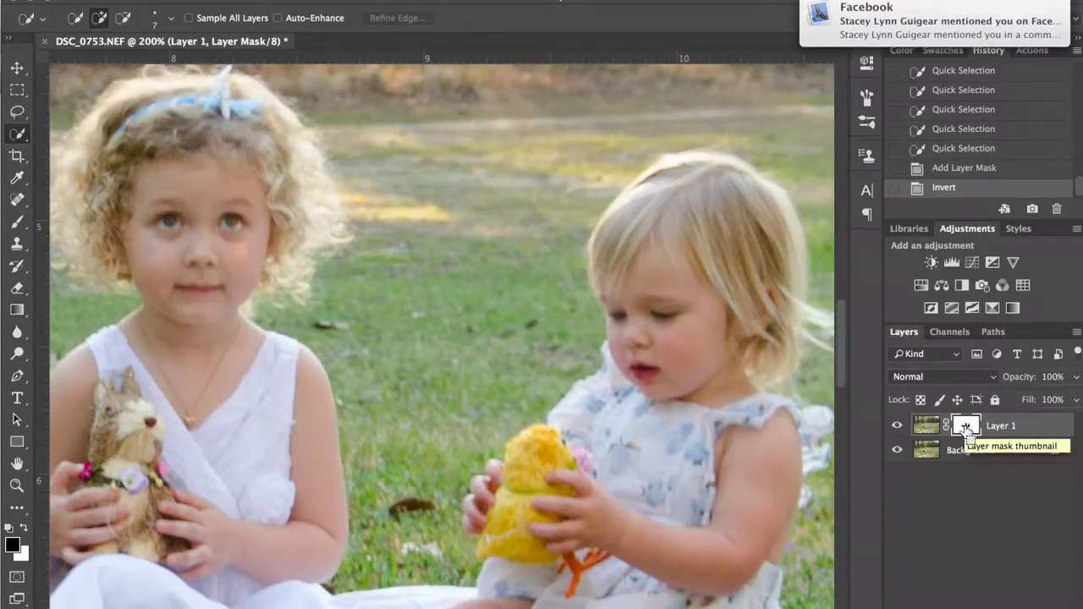
key(ctrl+z)
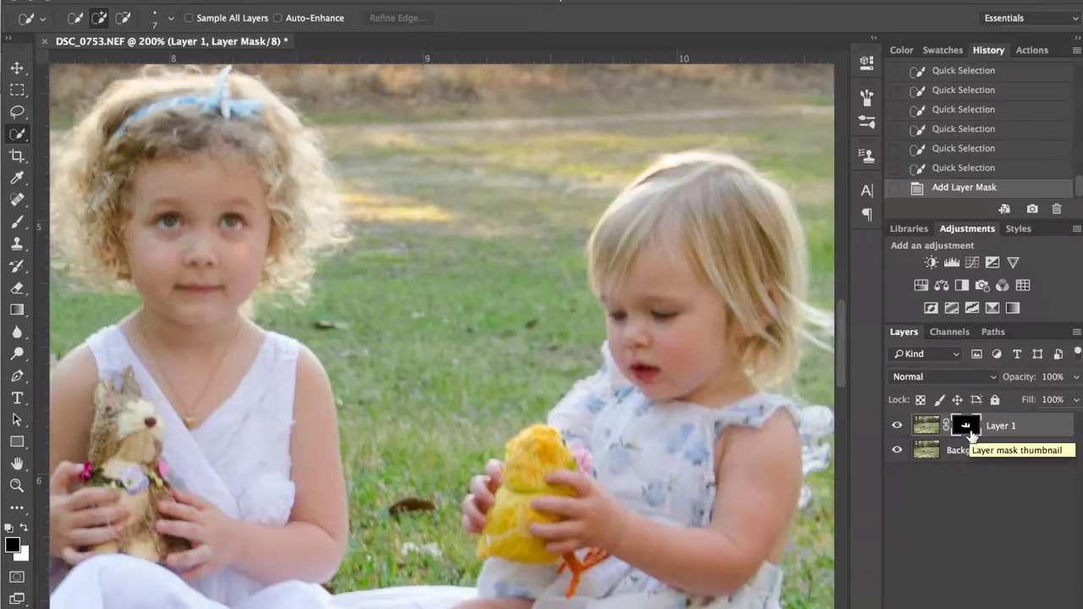
key(ctrl+i)
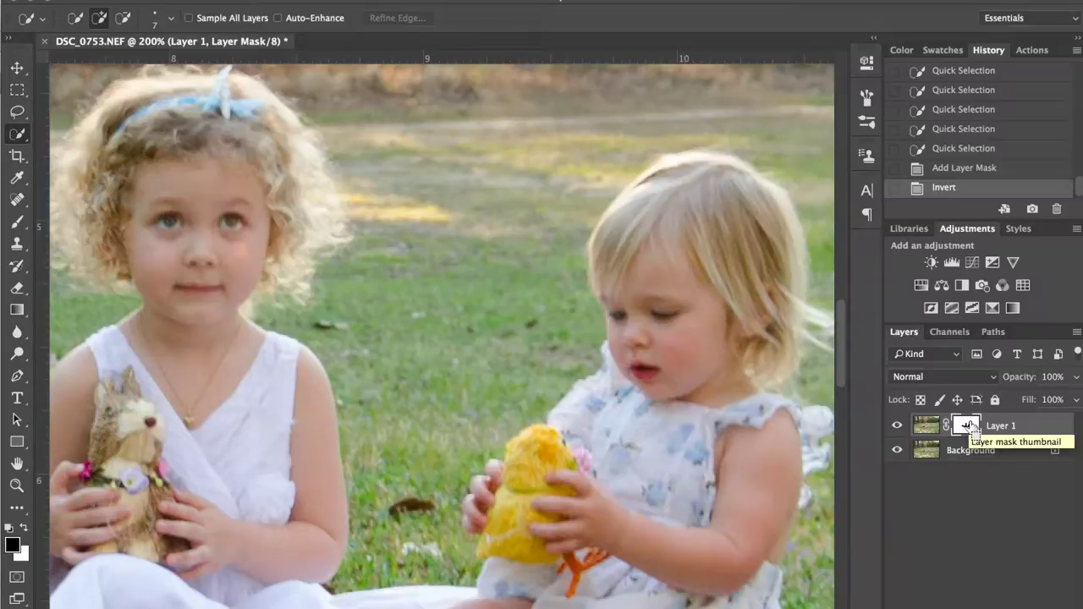
Step: Load Layer 1's mask as a selection and make the layer's image active instead of its mask
super+click(969, 426)
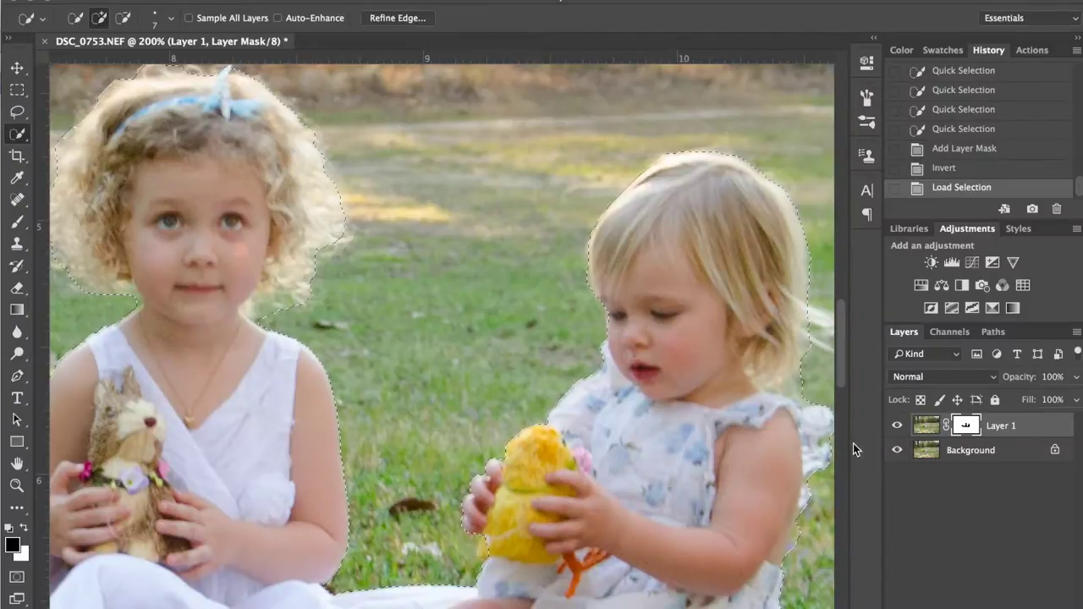
click(926, 425)
scroll(435, 330, left, 2)
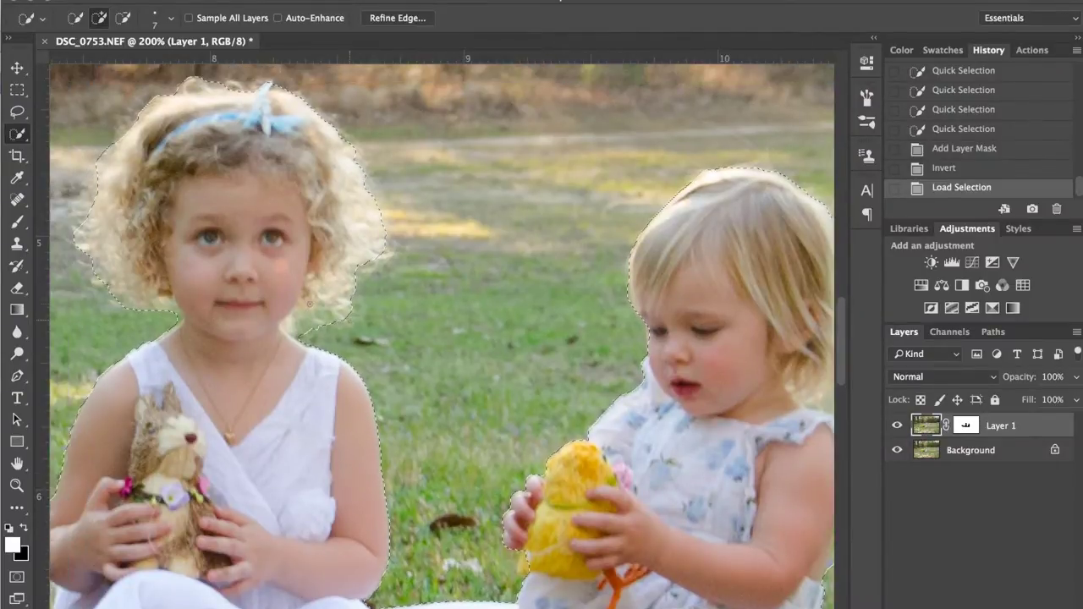
scroll(440, 330, left, 2)
scroll(440, 330, up, 1)
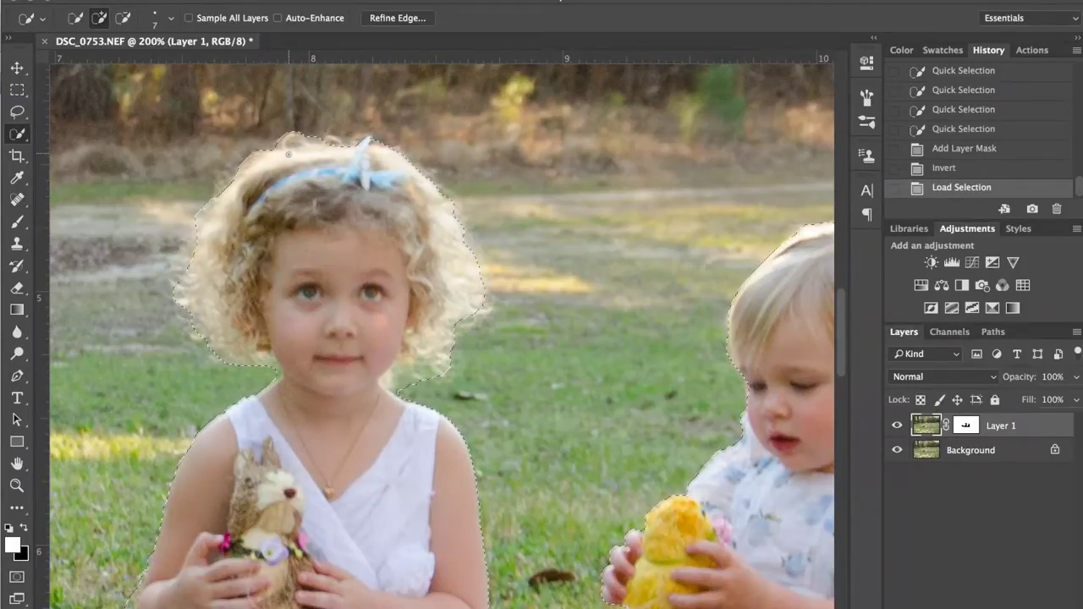
Step: Make Layer 1's mask active and look through its mask commands without applying any
click(967, 425)
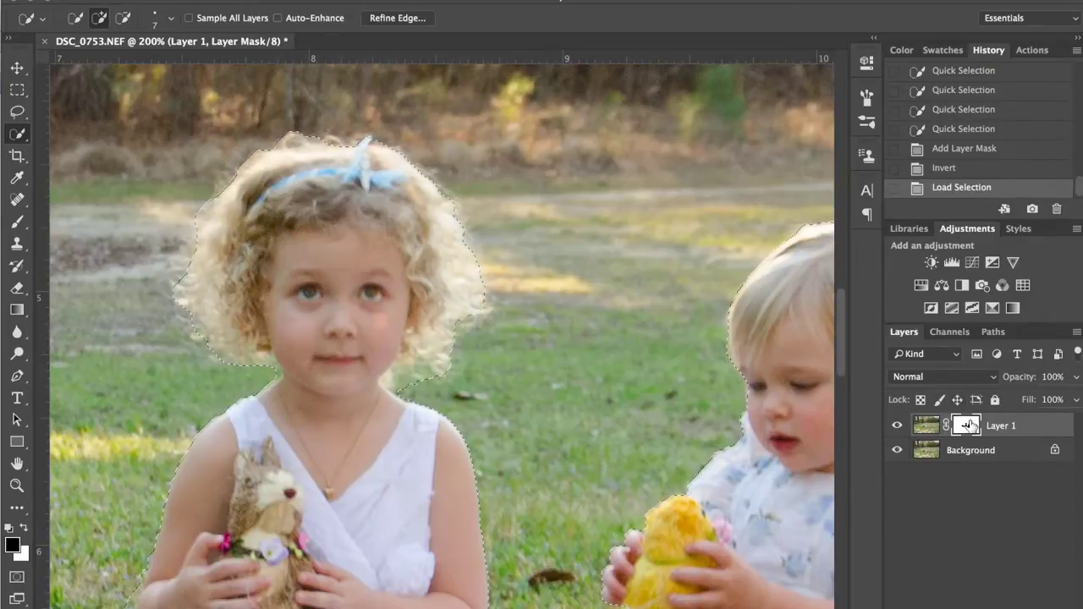
right_click(970, 423)
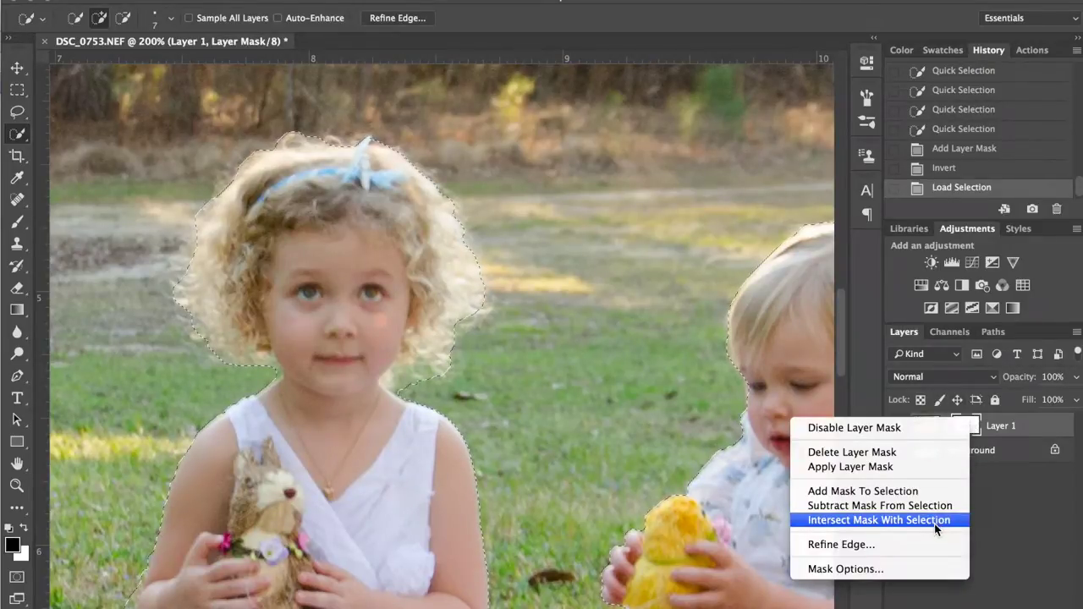
click(977, 424)
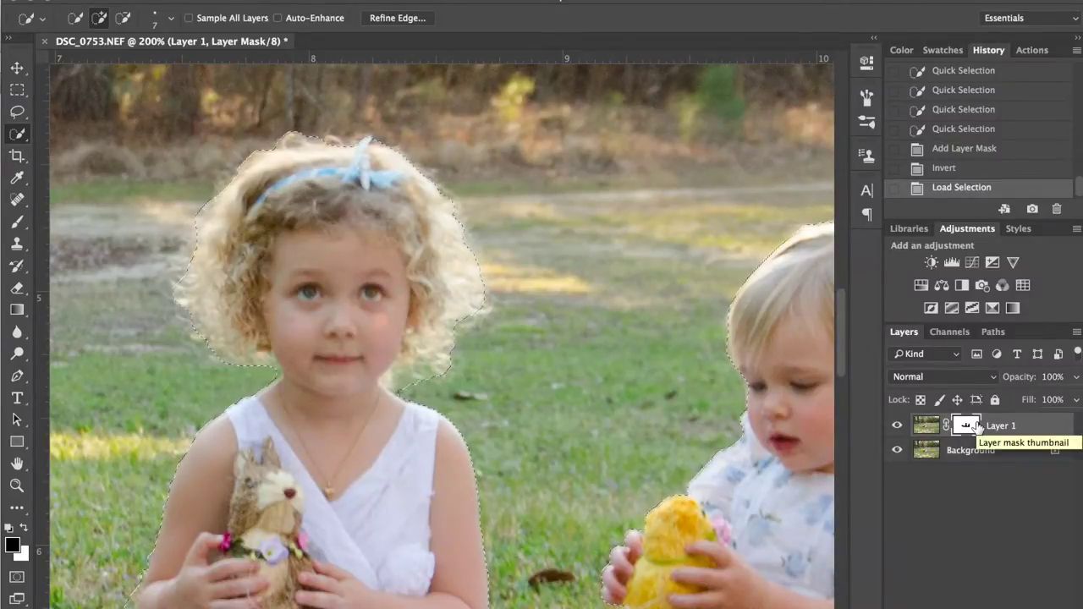
Step: Fill Layer 1's mask with the background color inside the selection, deselect, and fill the whole mask with the same color
key(shift+BackSpace)
key(Return)
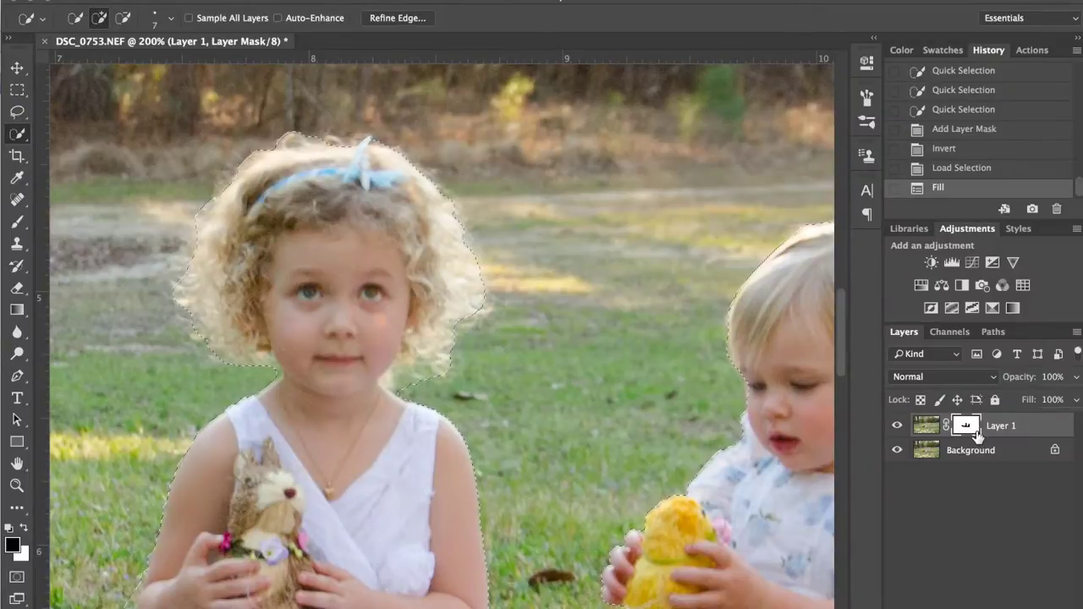
key(shift+BackSpace)
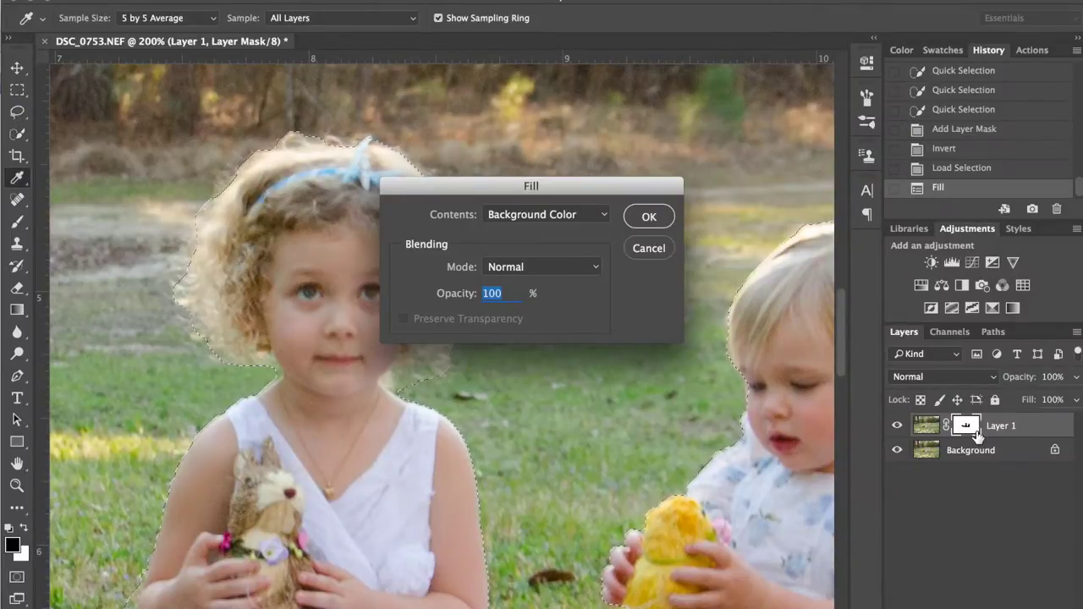
key(Return)
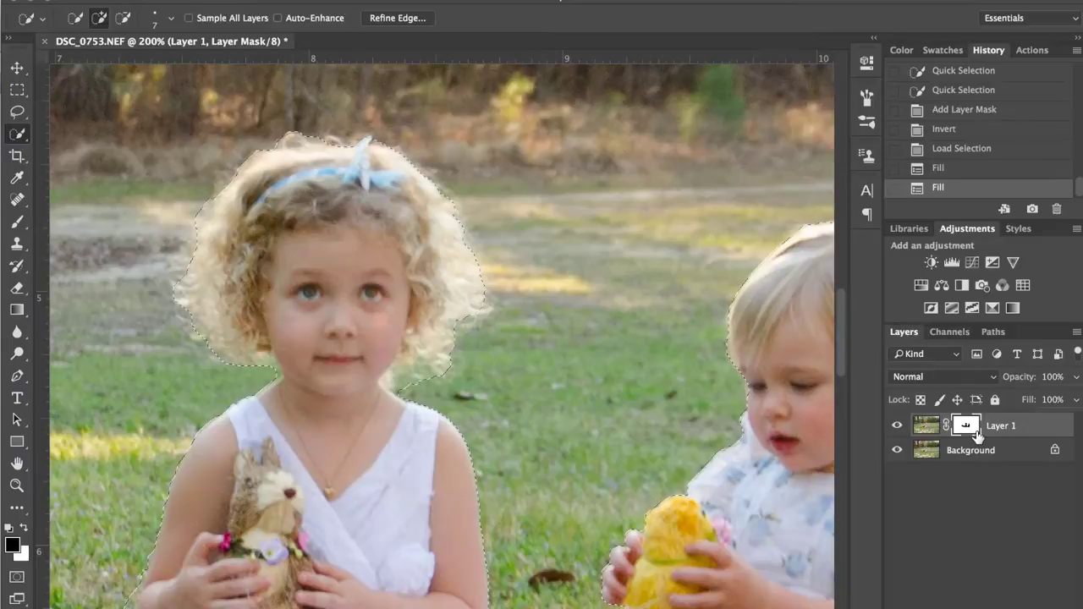
key(ctrl+d)
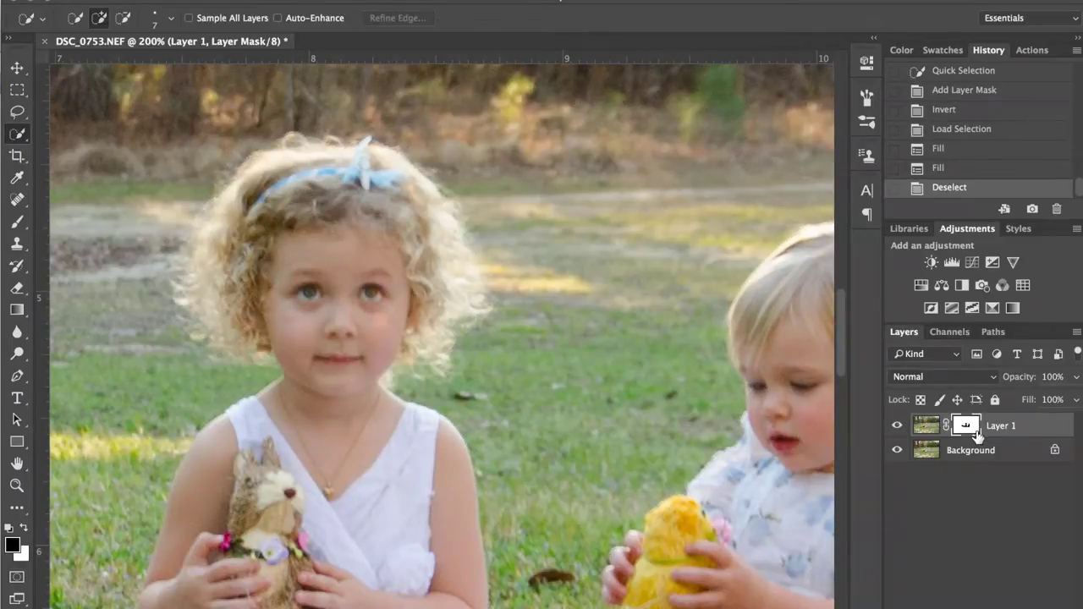
key(shift+BackSpace)
key(Return)
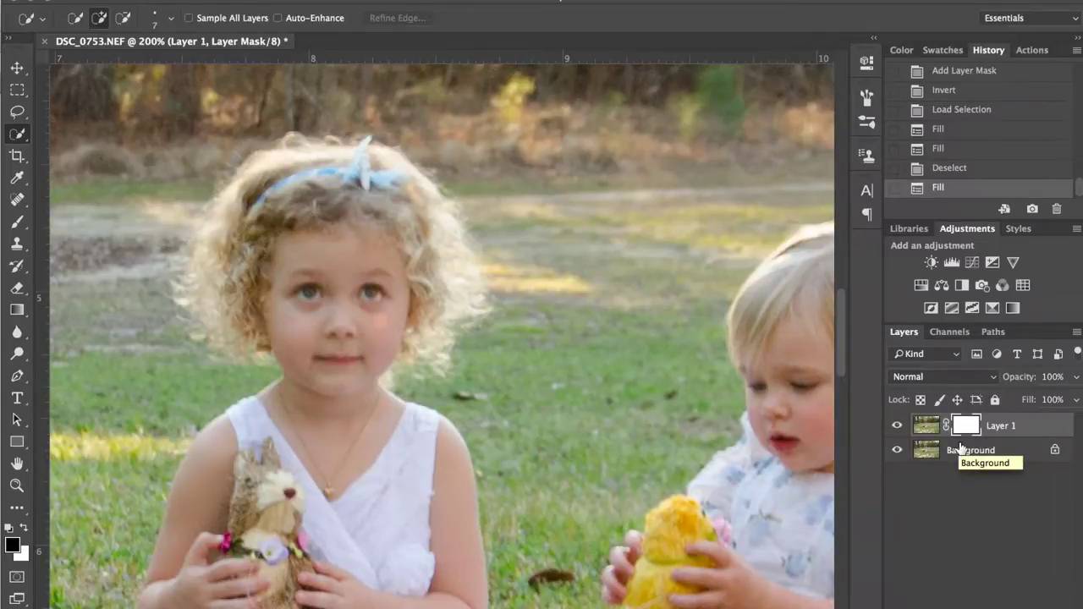
Step: Restore the last Quick Selection history state from before the layer mask, and open Refine Edge with the Reveal Layer view
scroll(965, 110, up, 3)
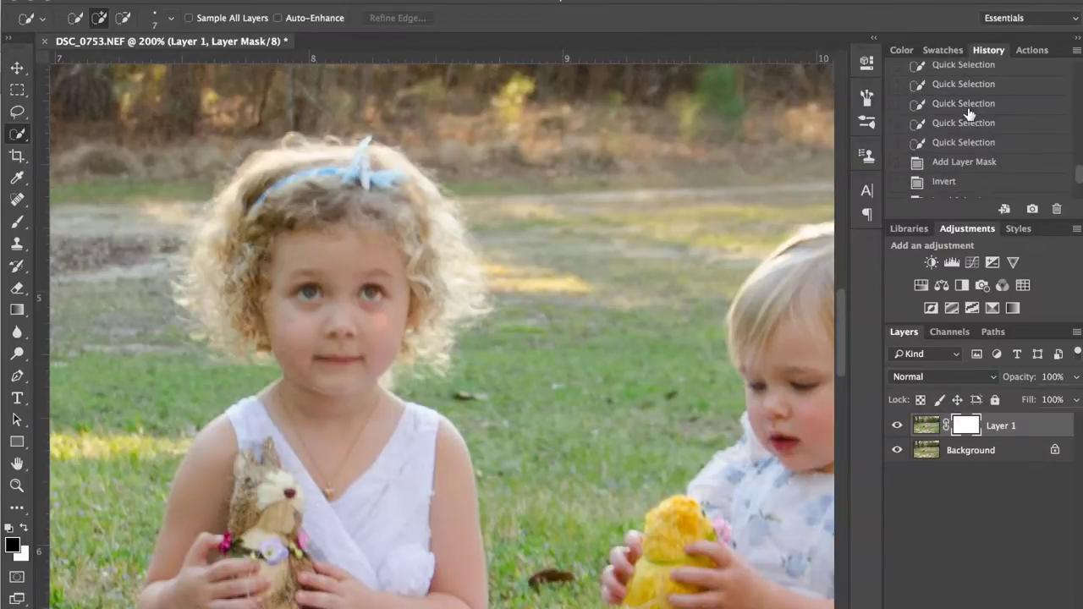
click(970, 144)
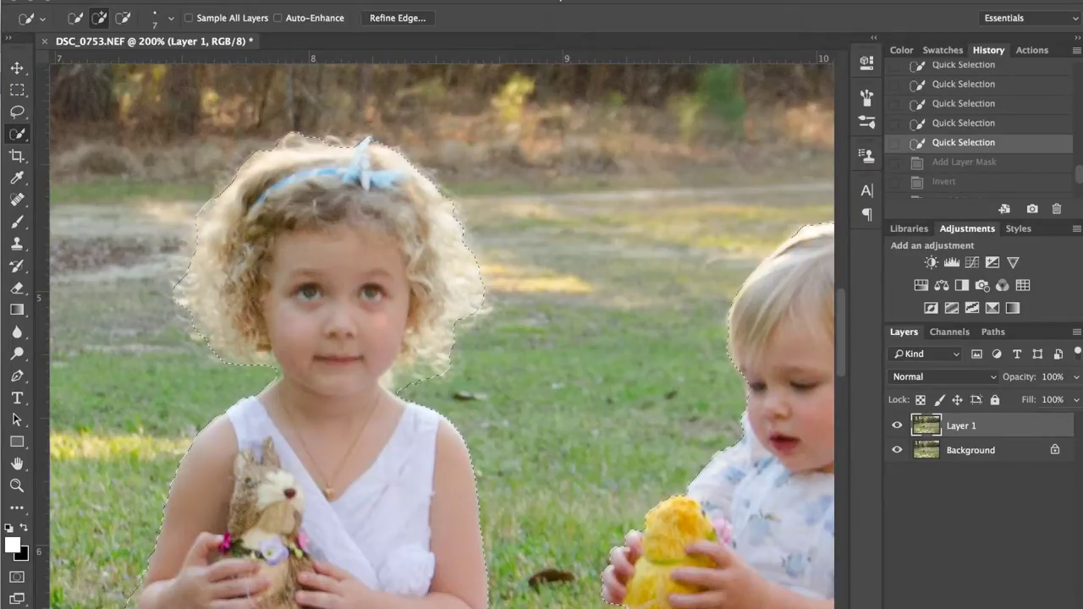
click(372, 1)
key(Escape)
click(372, 1)
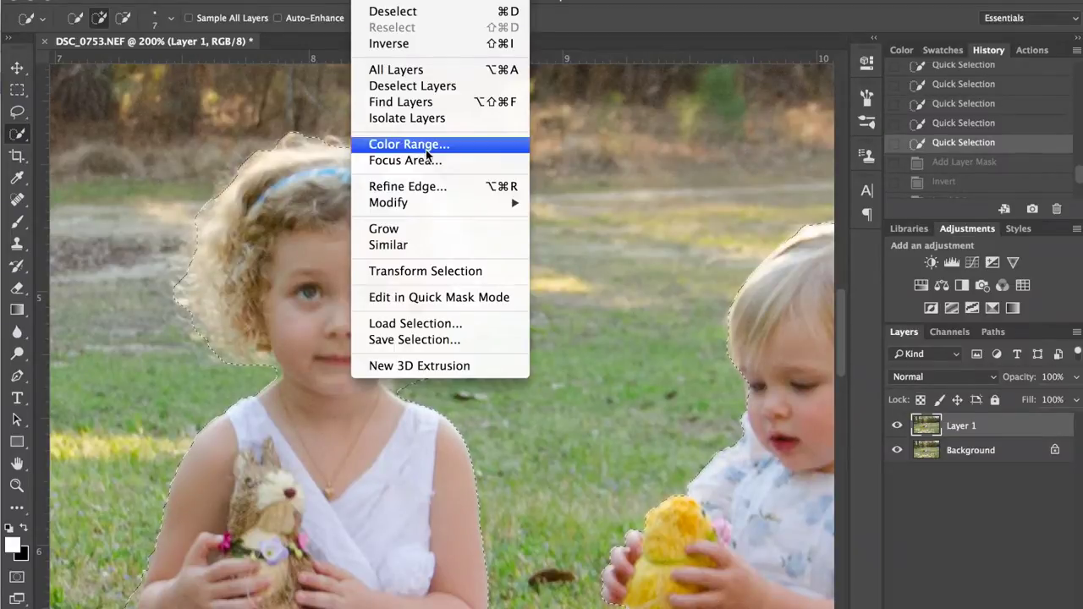
click(423, 193)
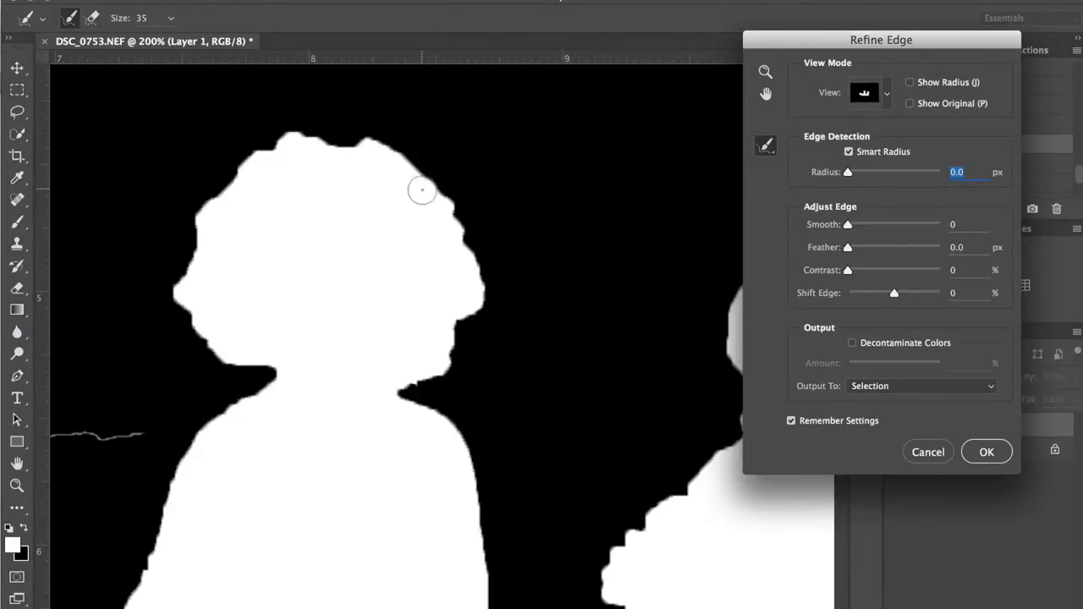
click(889, 95)
click(850, 341)
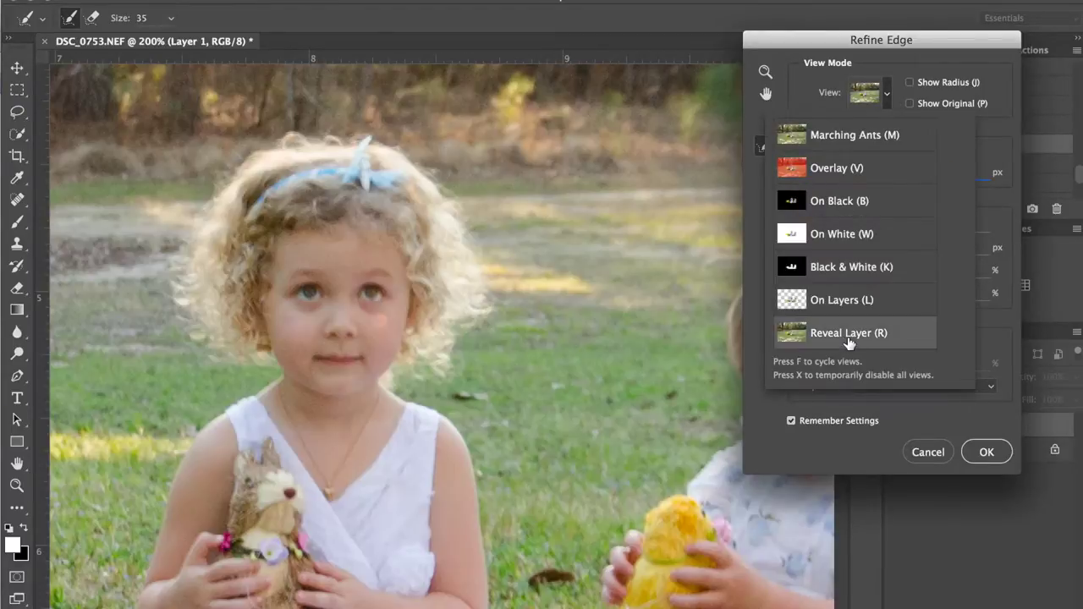
Step: Brush the Refine Radius tool at size 35 along the edges of the older girl's curly hair and the toddler's hair
click(399, 377)
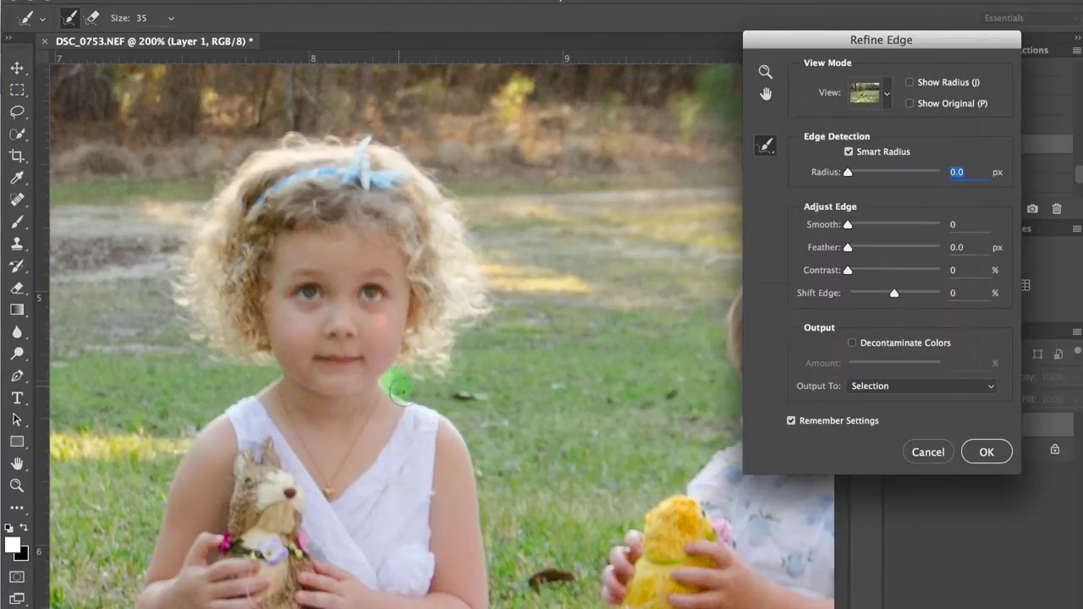
mouse_move(423, 366)
mouse_down()
mouse_move(468, 319)
mouse_move(489, 318)
mouse_move(477, 244)
mouse_move(446, 193)
mouse_move(385, 135)
mouse_move(355, 137)
mouse_move(424, 180)
mouse_move(367, 143)
mouse_move(257, 152)
mouse_move(235, 161)
mouse_move(184, 231)
mouse_move(182, 334)
mouse_move(231, 368)
mouse_move(272, 369)
mouse_move(243, 390)
mouse_up()
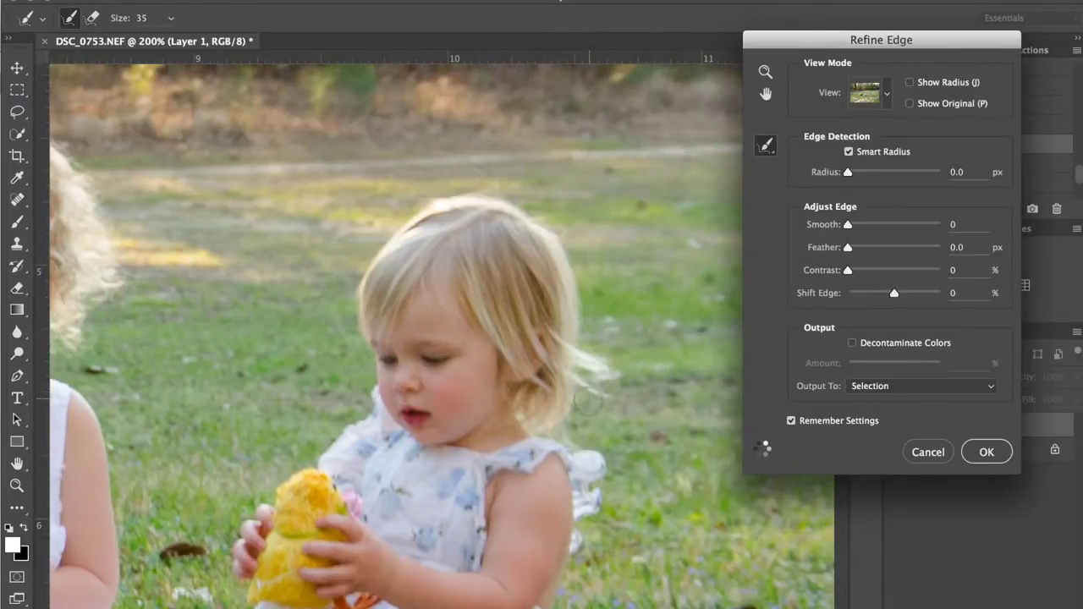
mouse_move(550, 431)
mouse_down()
mouse_move(567, 397)
mouse_move(559, 433)
mouse_move(566, 420)
mouse_move(567, 363)
mouse_move(583, 376)
mouse_move(611, 372)
mouse_move(573, 337)
mouse_move(578, 306)
mouse_move(561, 242)
mouse_move(505, 194)
mouse_move(417, 206)
mouse_move(369, 259)
mouse_move(362, 334)
mouse_up()
scroll(401, 372, left, 5)
scroll(401, 372, right, 2)
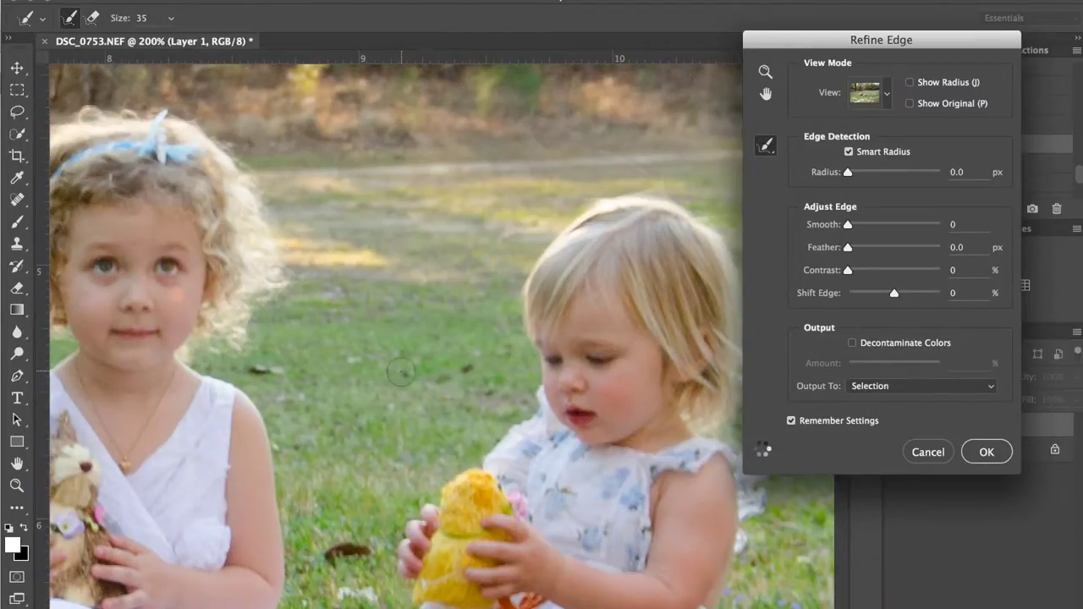
Step: Examine the refined hair edges of both children and the area beside the basket in Black & White view
click(889, 99)
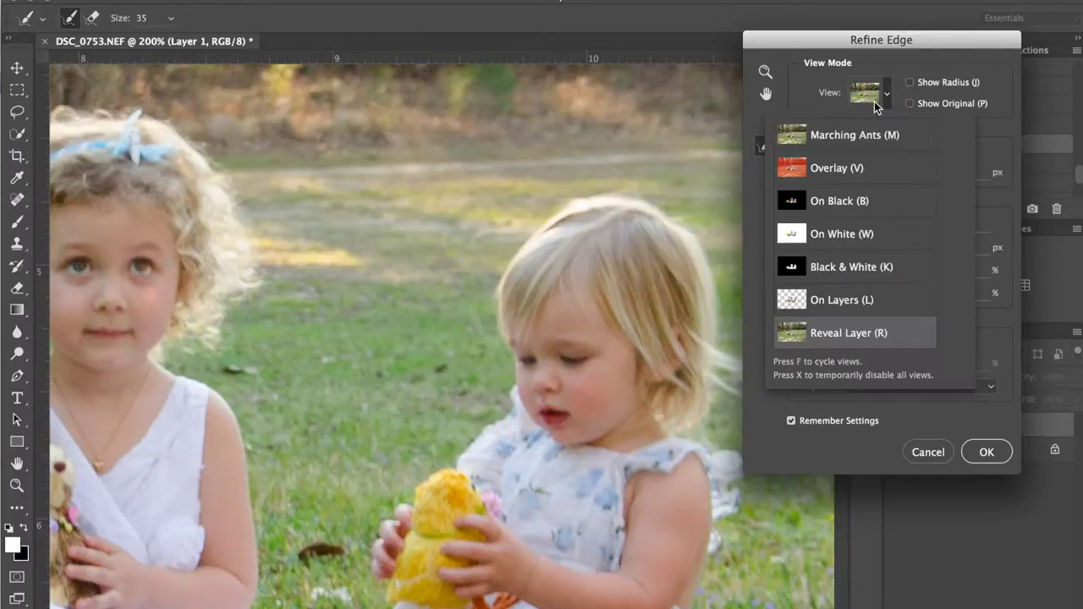
click(846, 268)
scroll(550, 343, right, 6)
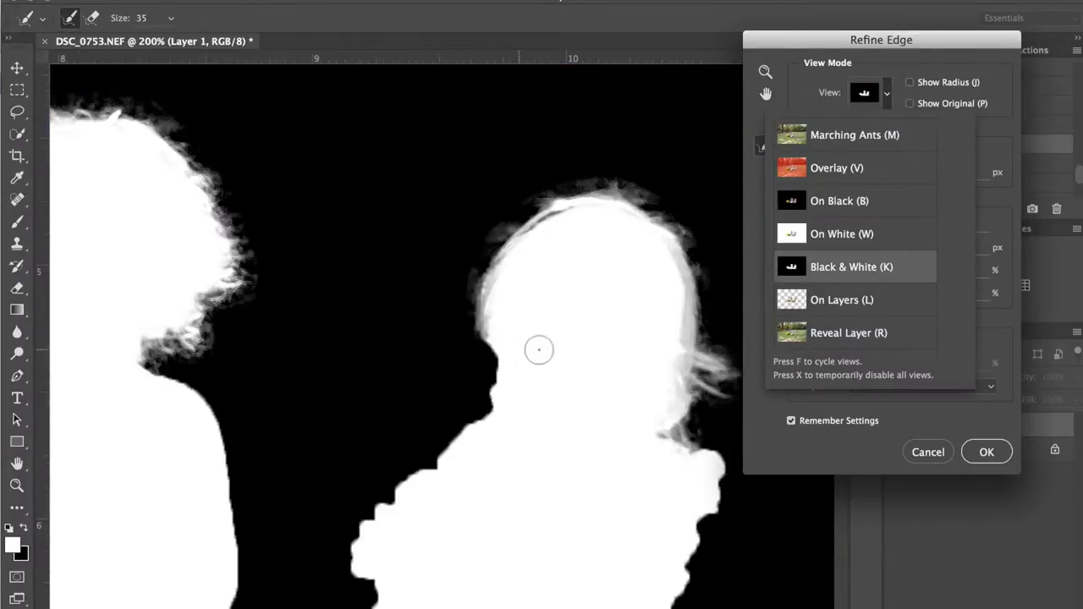
scroll(539, 350, left, 4)
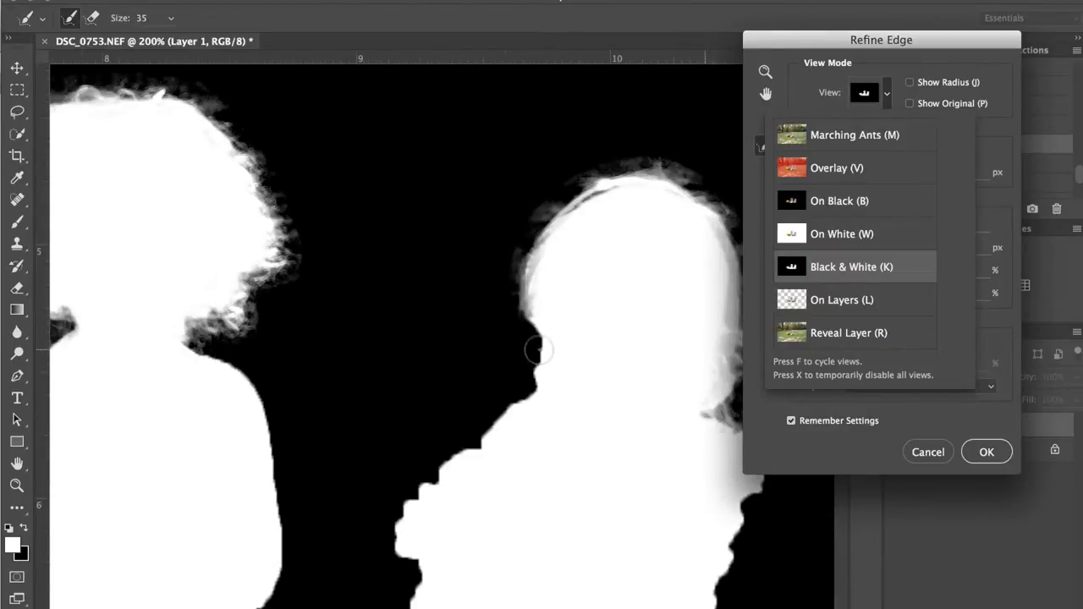
scroll(539, 350, up, 3)
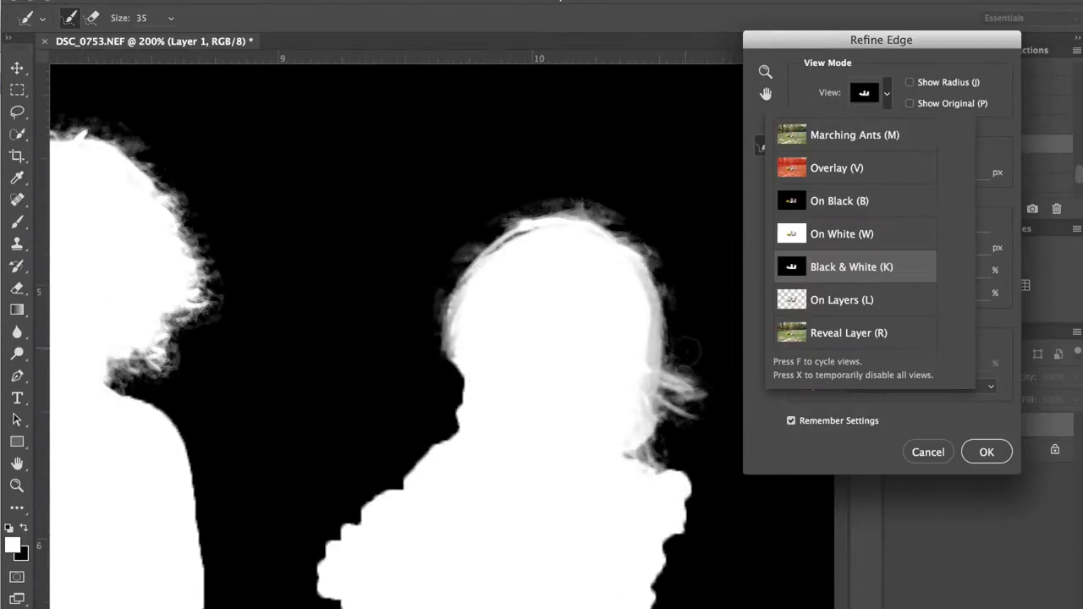
scroll(173, 263, left, 2)
scroll(173, 264, left, 10)
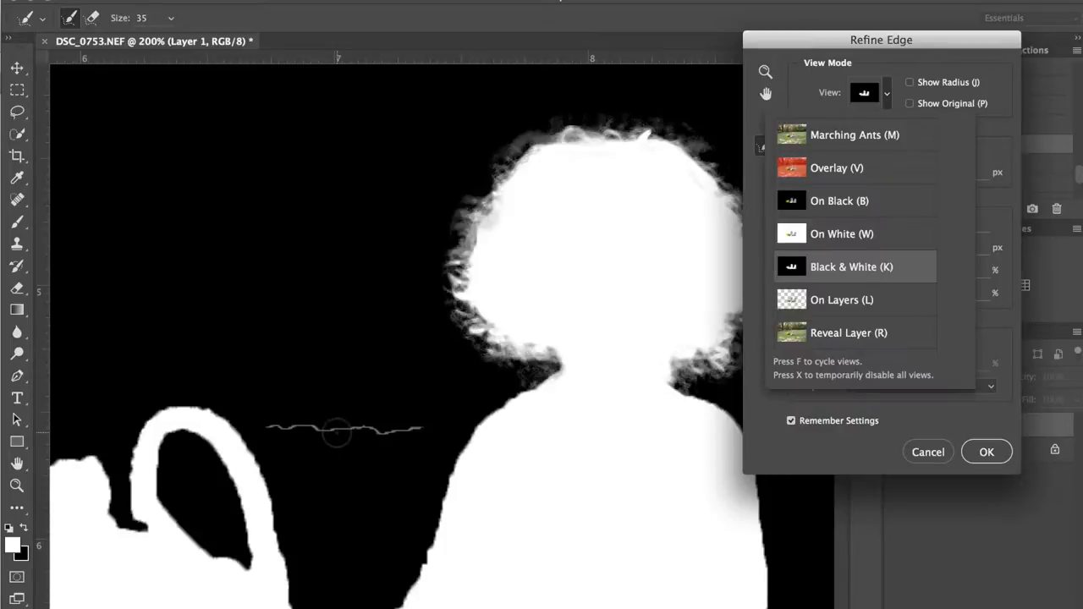
scroll(336, 433, right, 4)
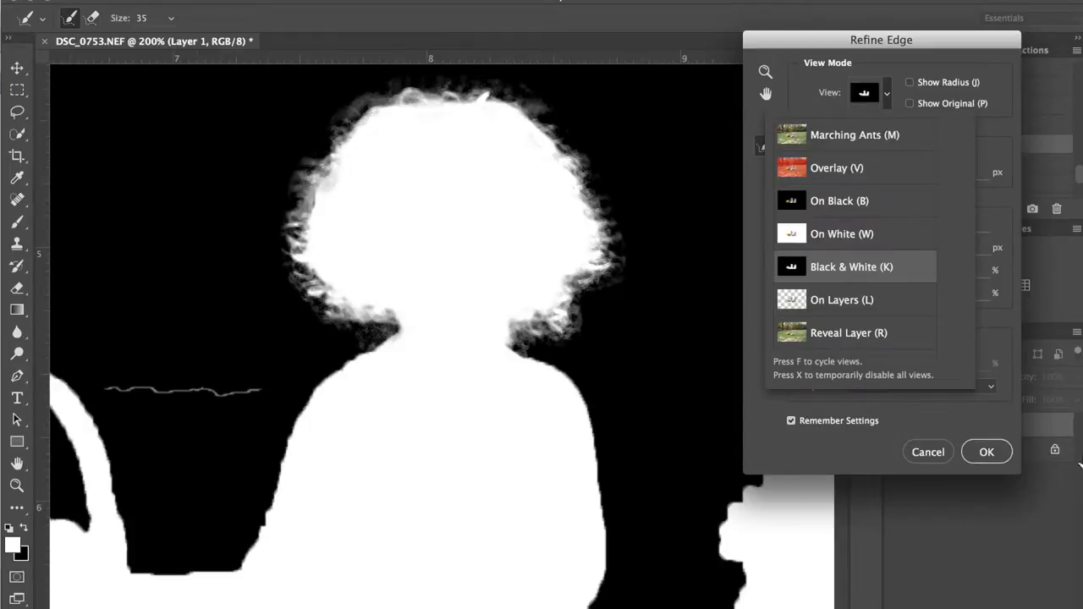
Step: Apply the refined edge as a selection and subtract the stray sliver in the grass between the basket and the older girl
click(988, 453)
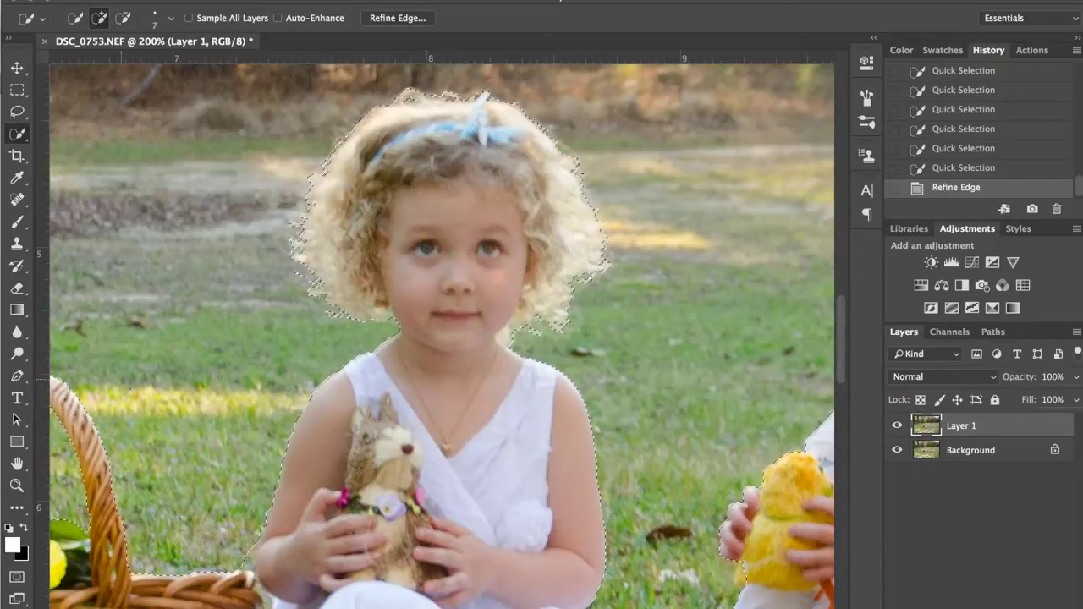
key(alt)
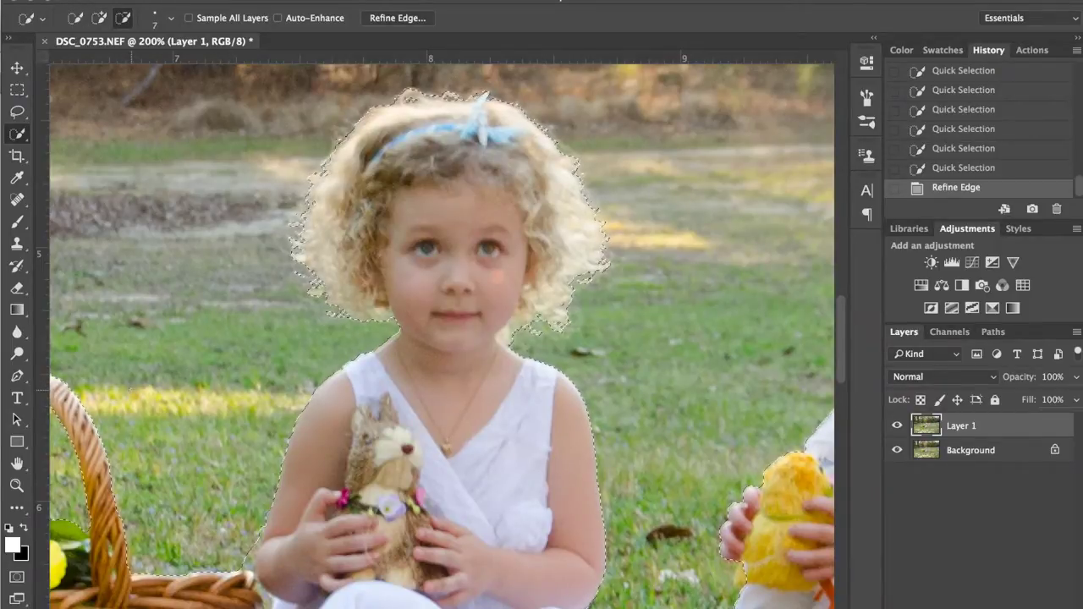
alt+click(138, 395)
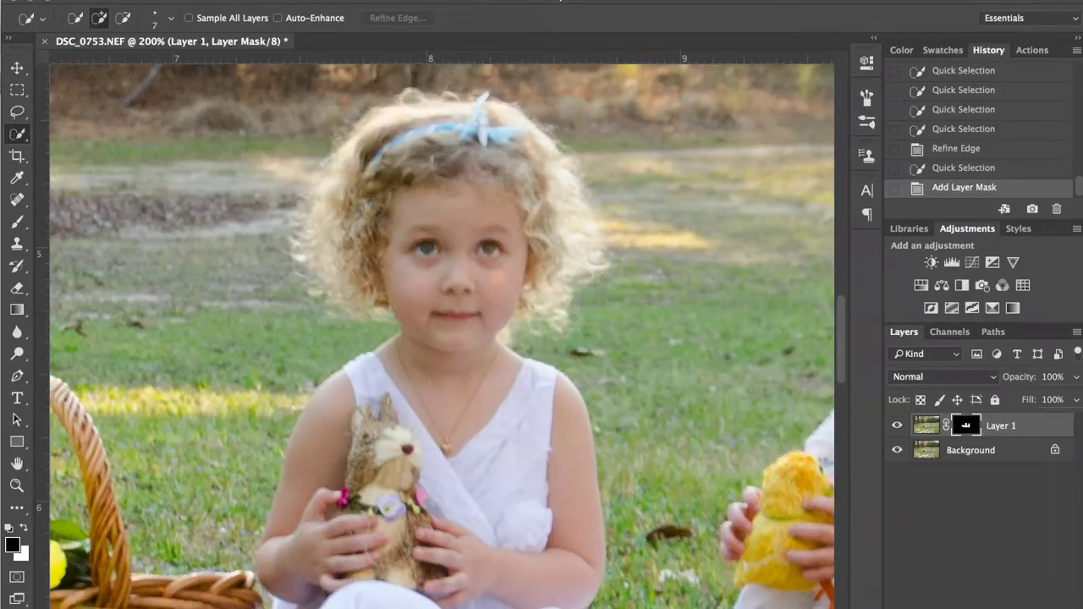
Step: Add a layer mask to Layer 1 from the refined selection, invert it, and fit the whole photo in view
key(ctrl+i)
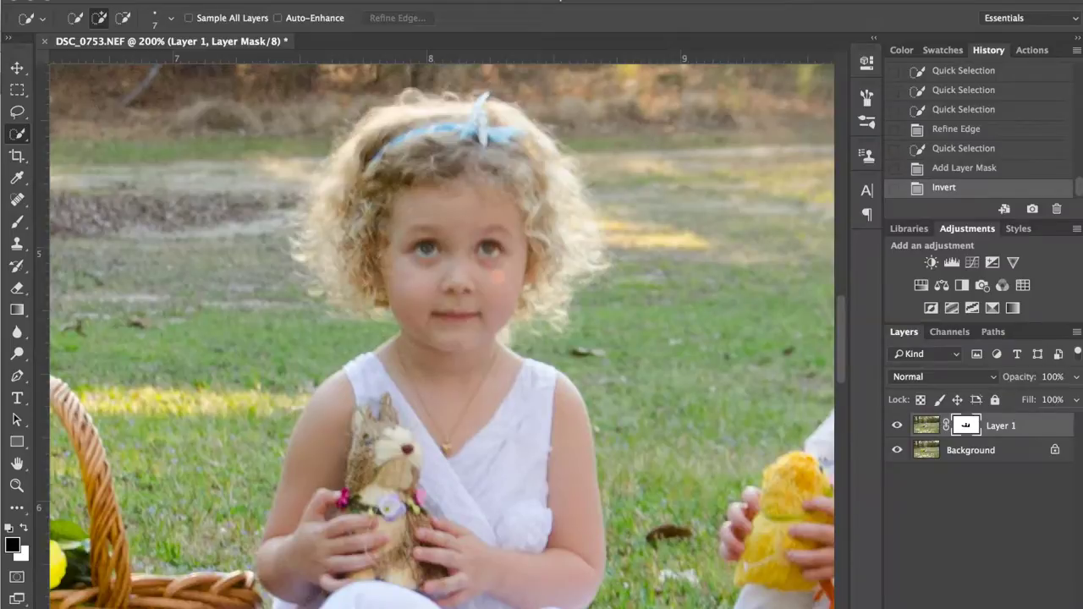
key(ctrl+0)
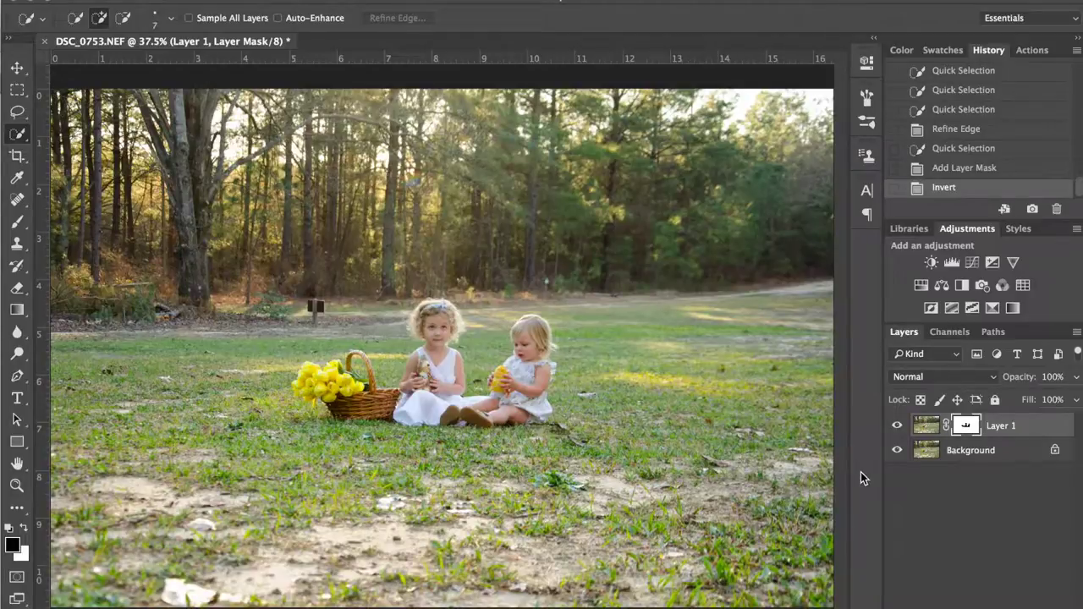
Step: Load Layer 1's inverted mask as a selection and make the layer's image active for filtering
drag(973, 441, 965, 435)
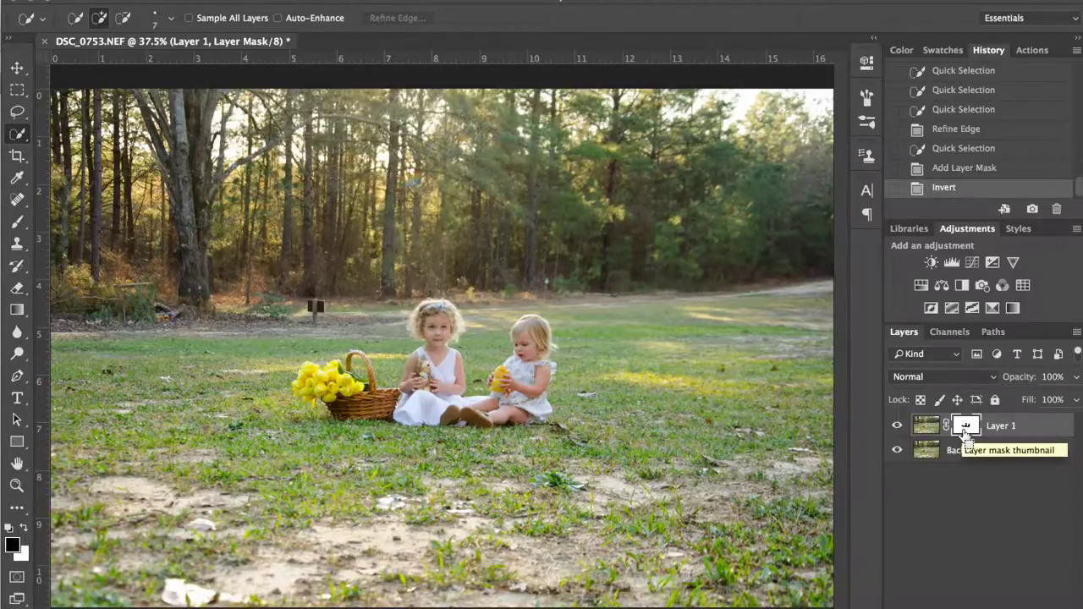
ctrl+click(966, 434)
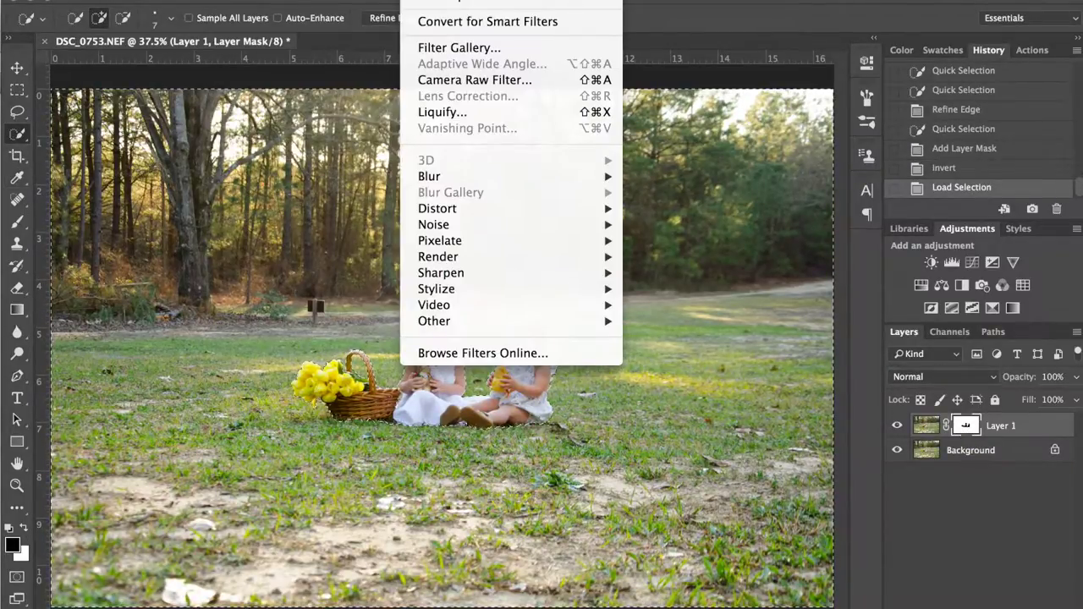
mouse_move(492, 181)
click(520, 10)
click(926, 426)
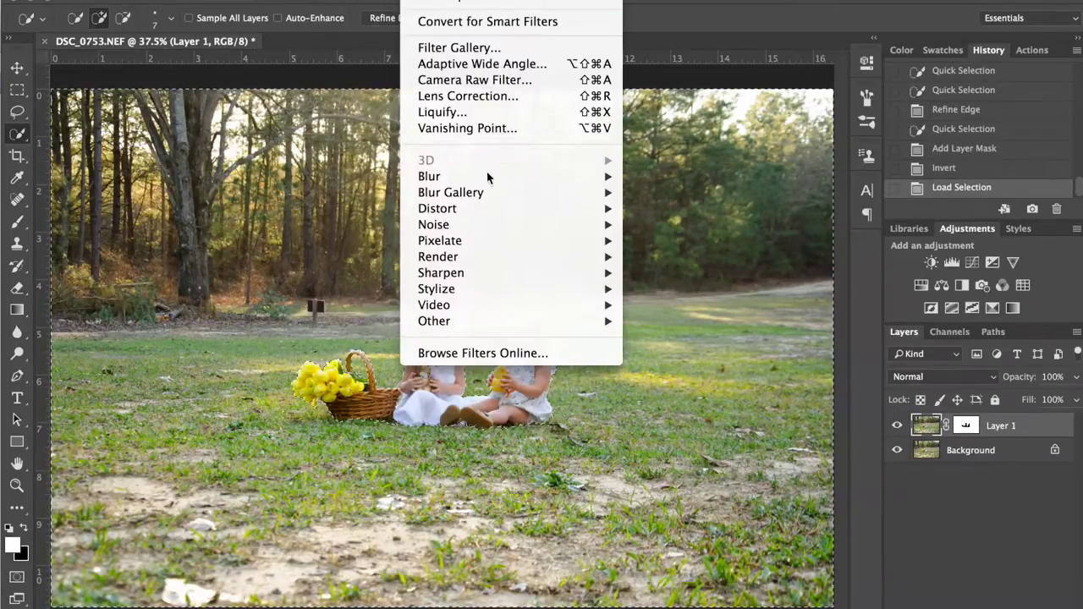
Step: Start a Tilt-Shift blur on Layer 1's image and move its center down to the hem of the older girl's dress
mouse_move(496, 202)
click(716, 224)
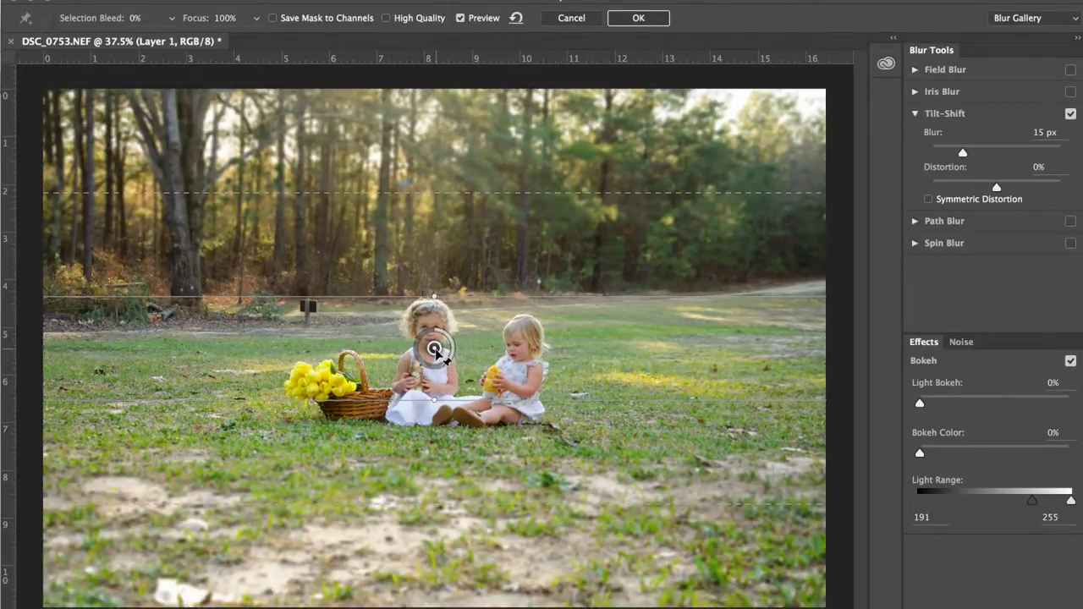
drag(430, 366, 433, 428)
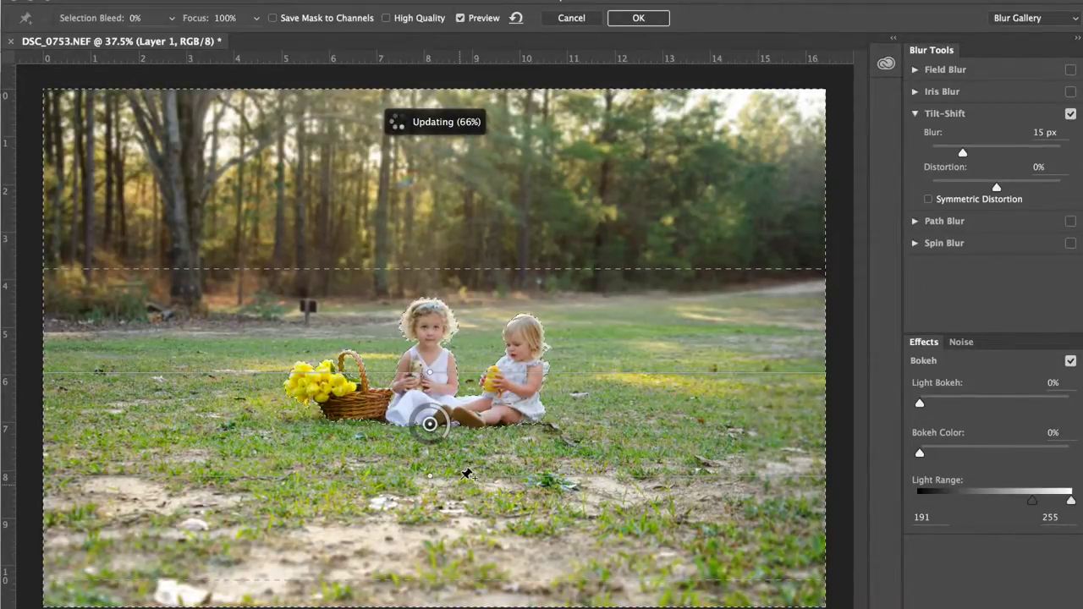
Step: Narrow the Tilt-Shift sharp band to a thin strip around the children's legs and lower the upper blur boundary to the older girl's face
drag(506, 480, 505, 449)
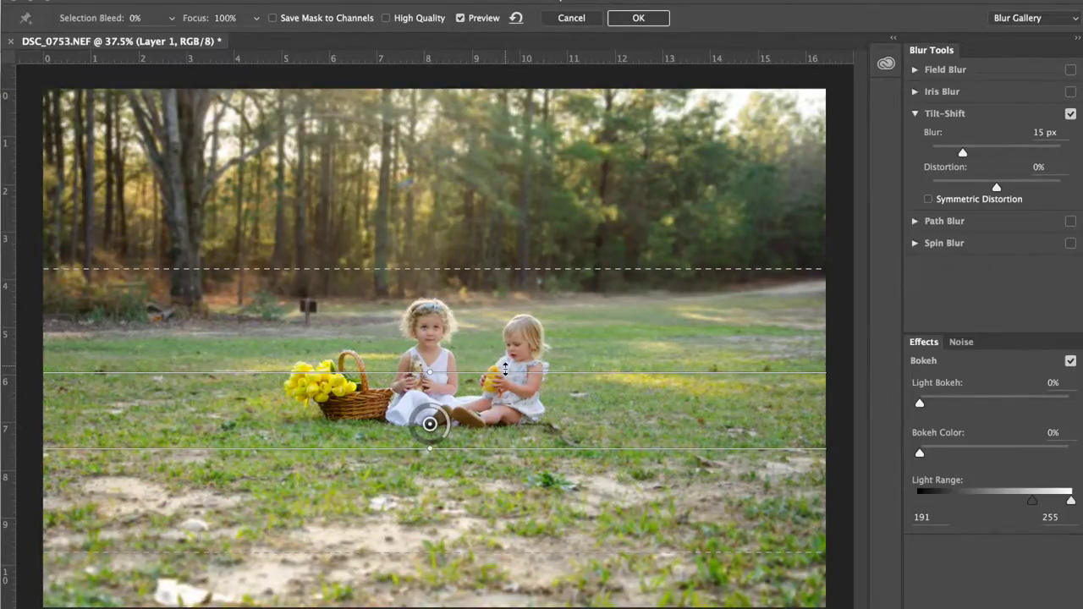
drag(505, 369, 511, 390)
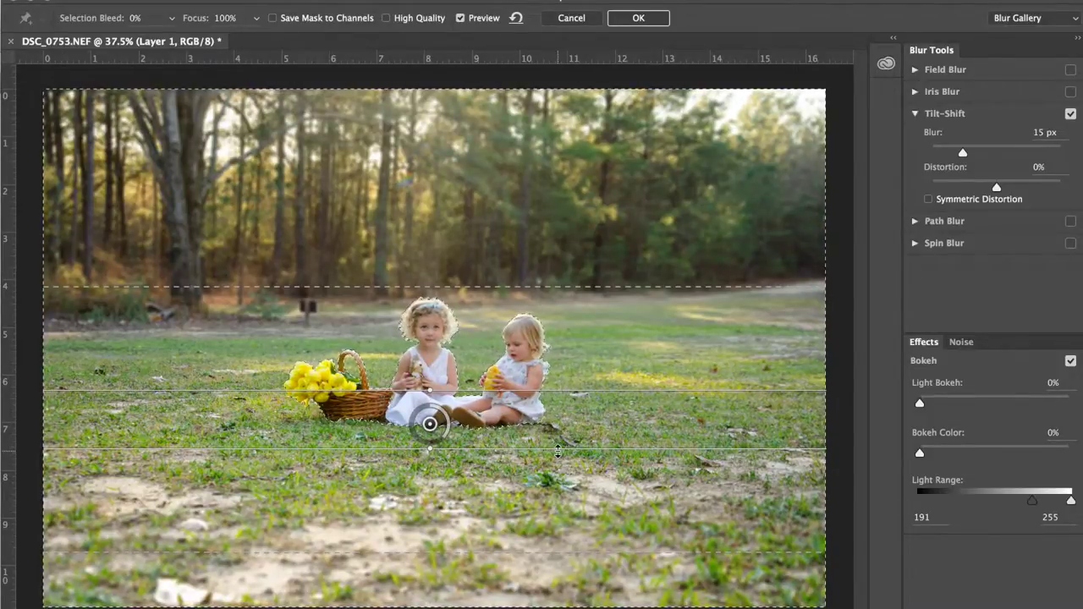
drag(558, 443, 556, 431)
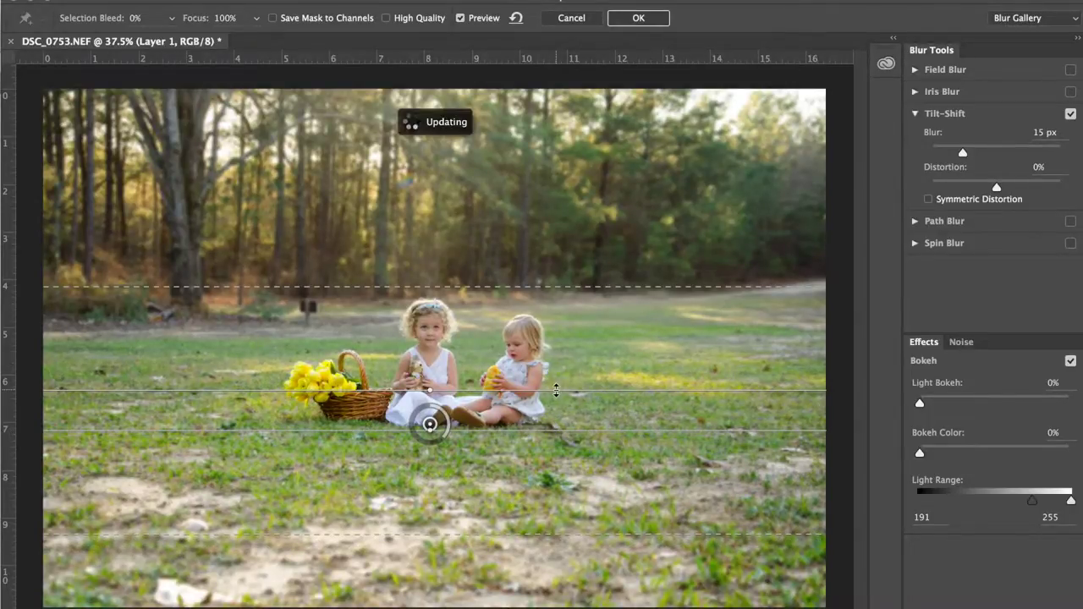
drag(556, 389, 556, 399)
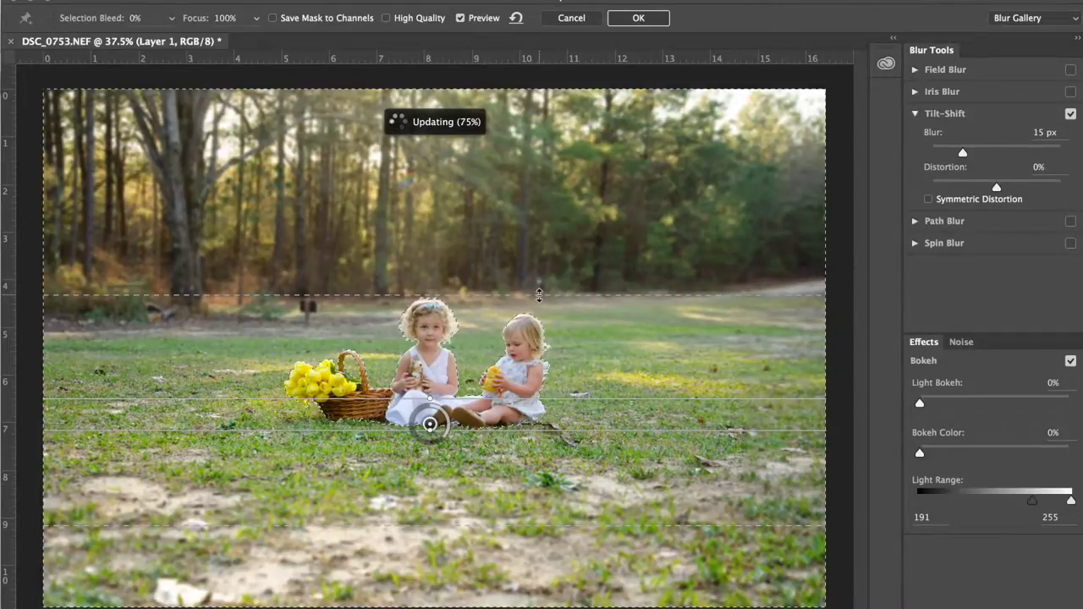
drag(539, 293, 543, 320)
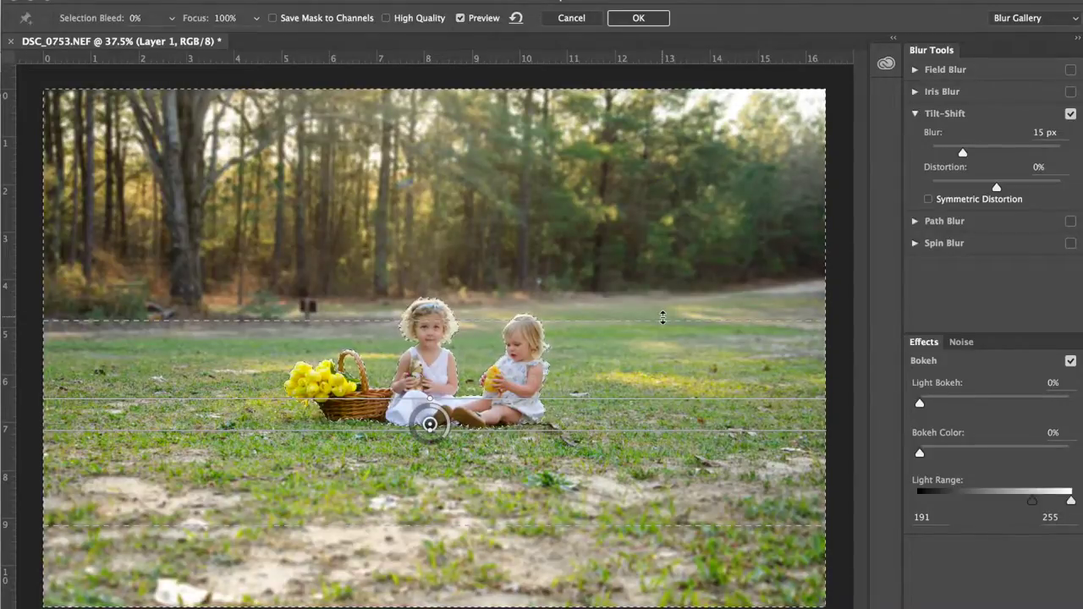
key(super+plus)
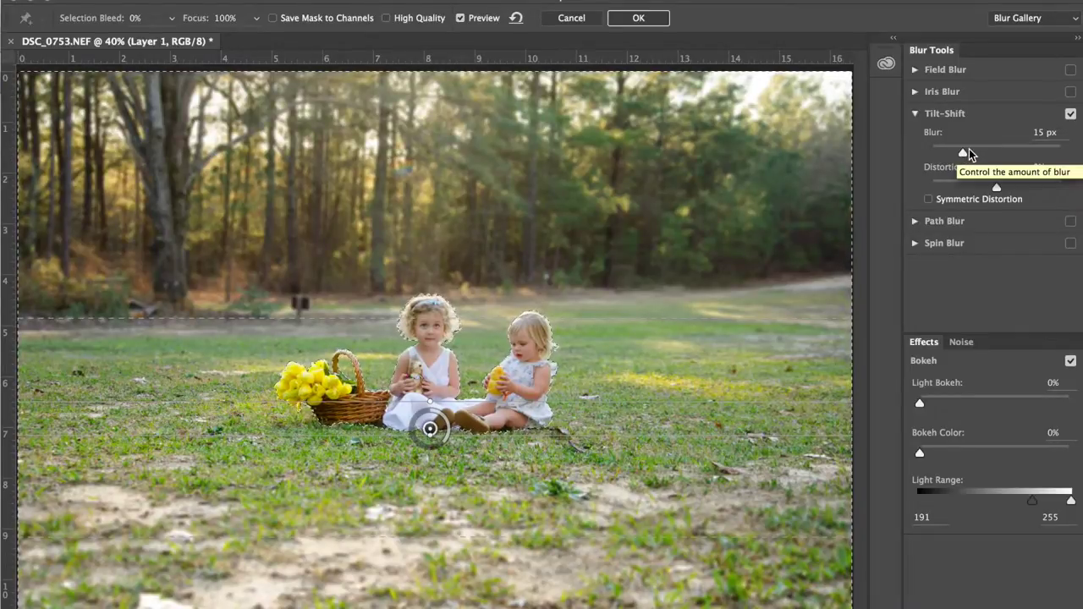
Step: Set the Tilt-Shift blur amount to 18 px and apply the filter to Layer 1
drag(969, 153, 969, 153)
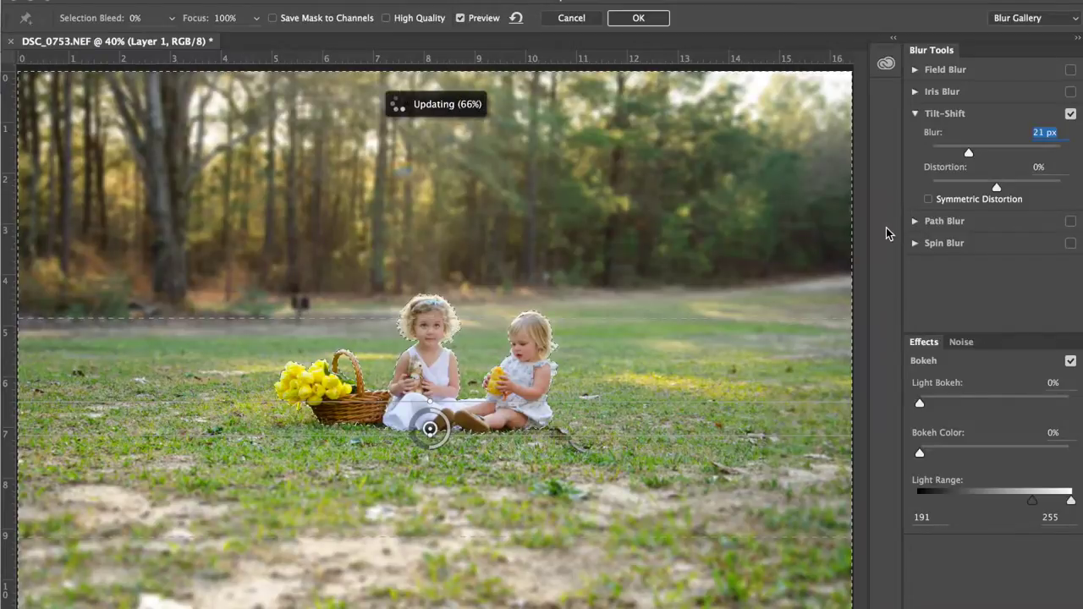
key(ctrl+plus)
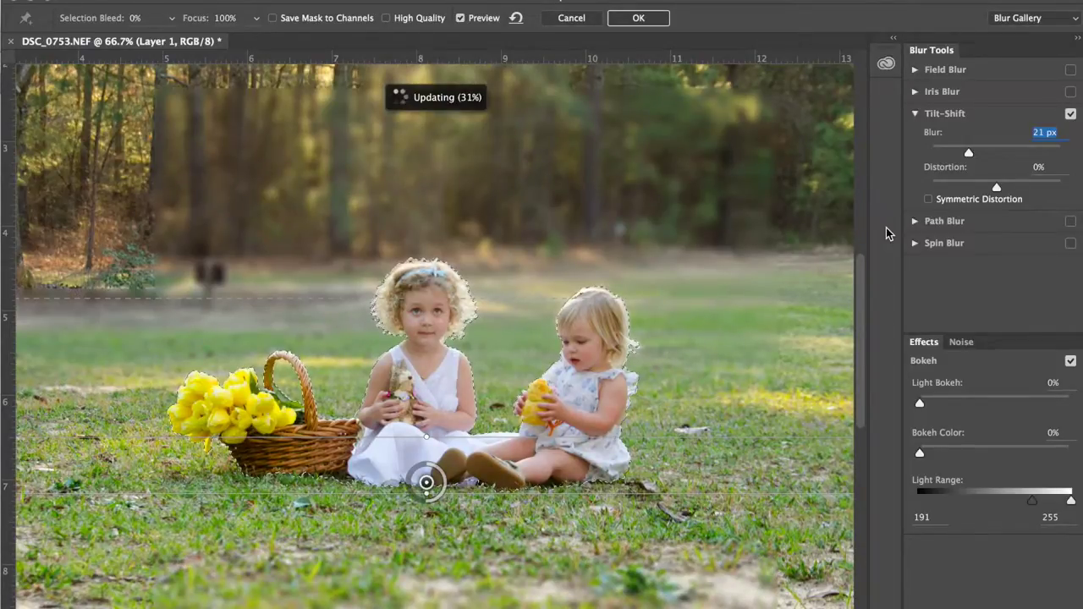
click(967, 152)
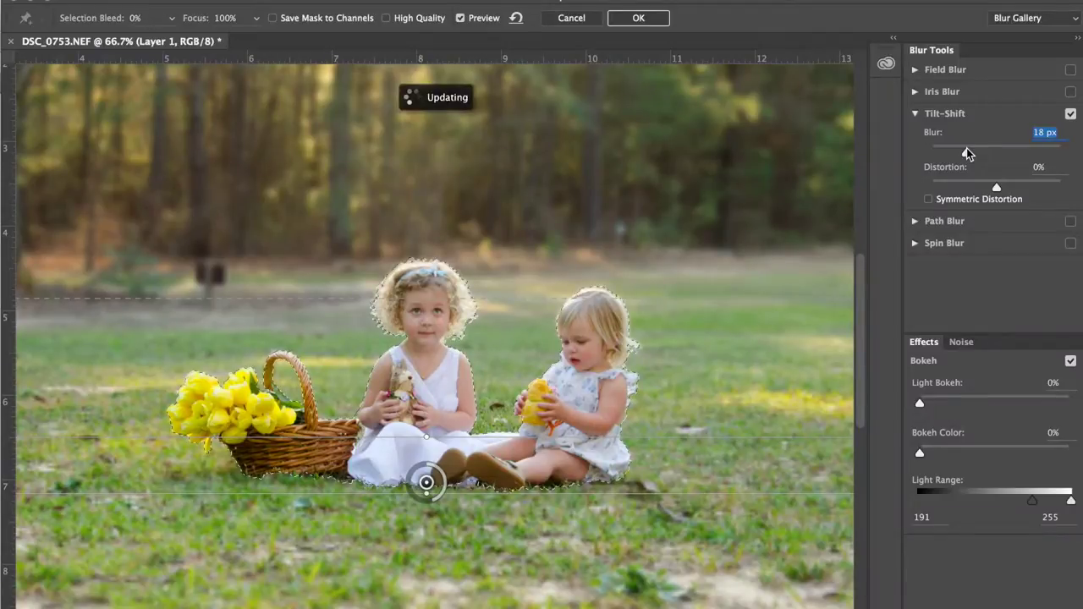
key(ctrl+0)
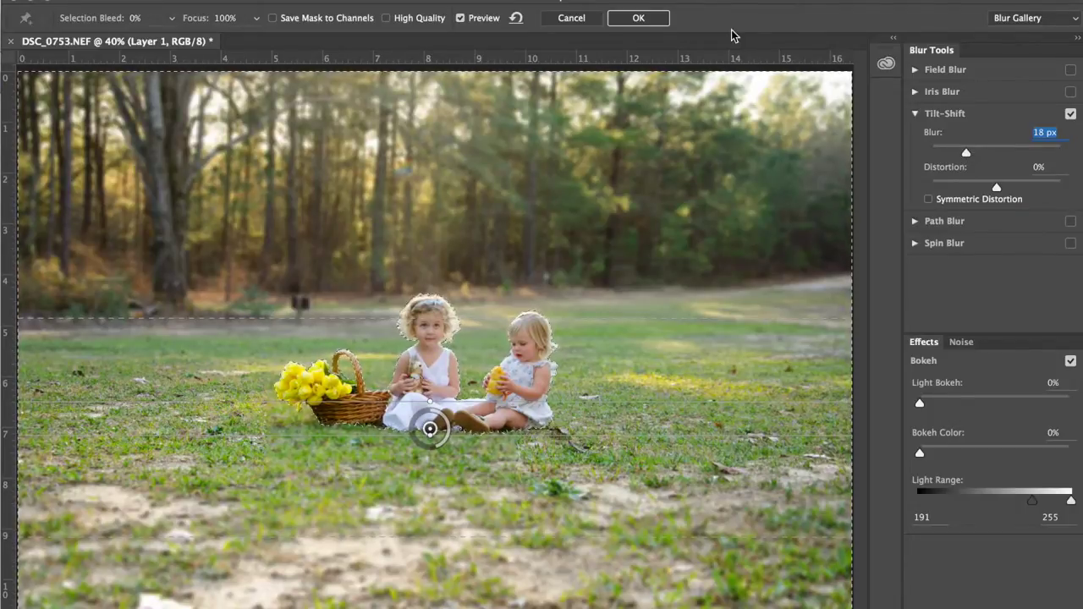
click(657, 18)
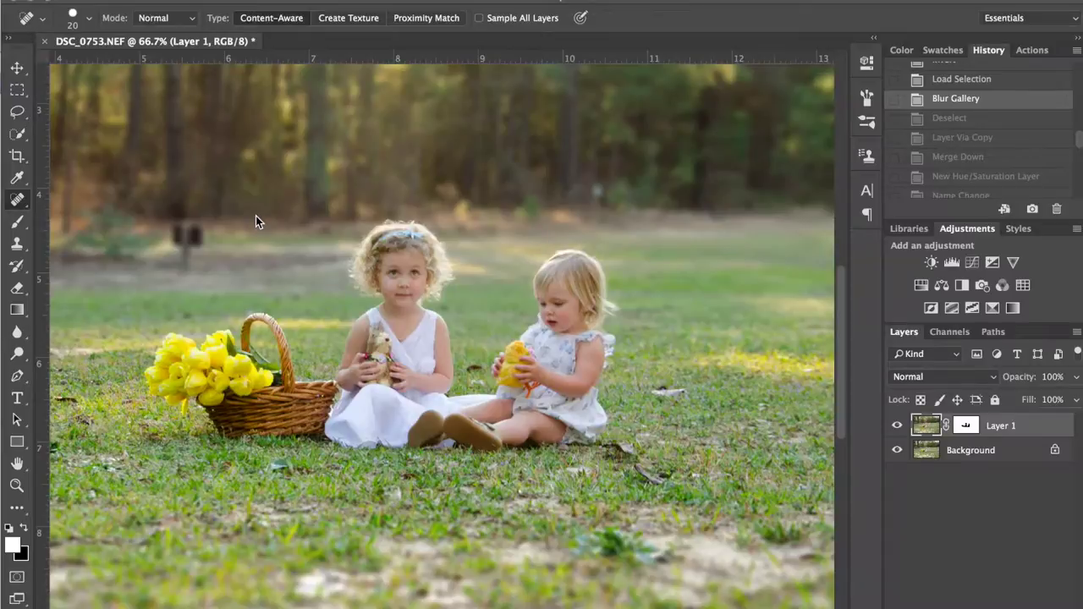
Step: Examine up close how the younger girl's hair blends into the blurred background
super+click(969, 430)
key(super+equal)
key(super+equal)
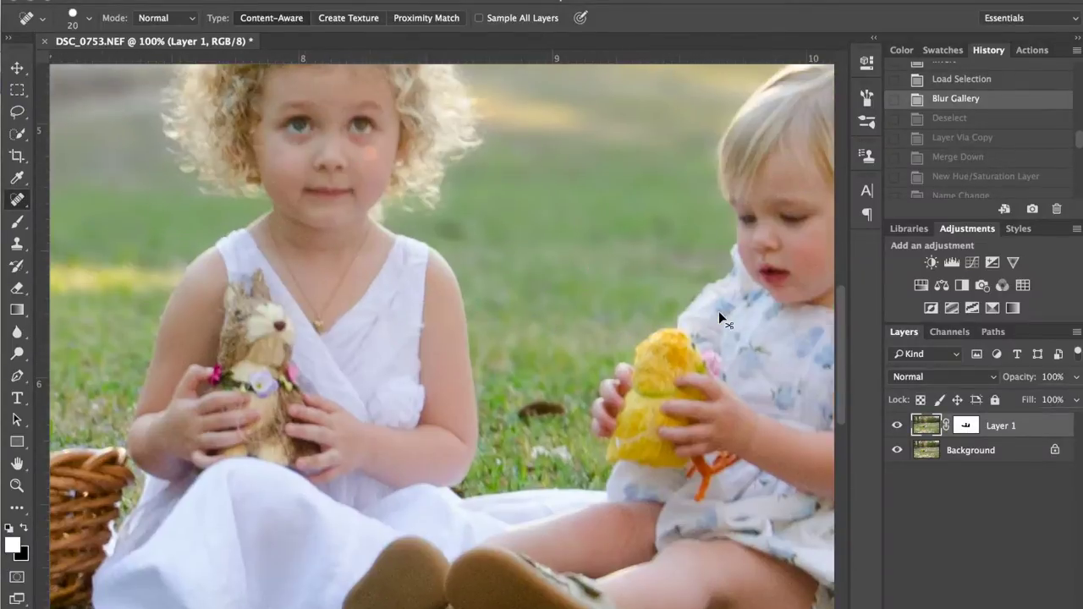
scroll(576, 321, up, 3)
scroll(576, 321, up, 5)
scroll(576, 320, right, 6)
scroll(576, 321, down, 2)
key(super+equal)
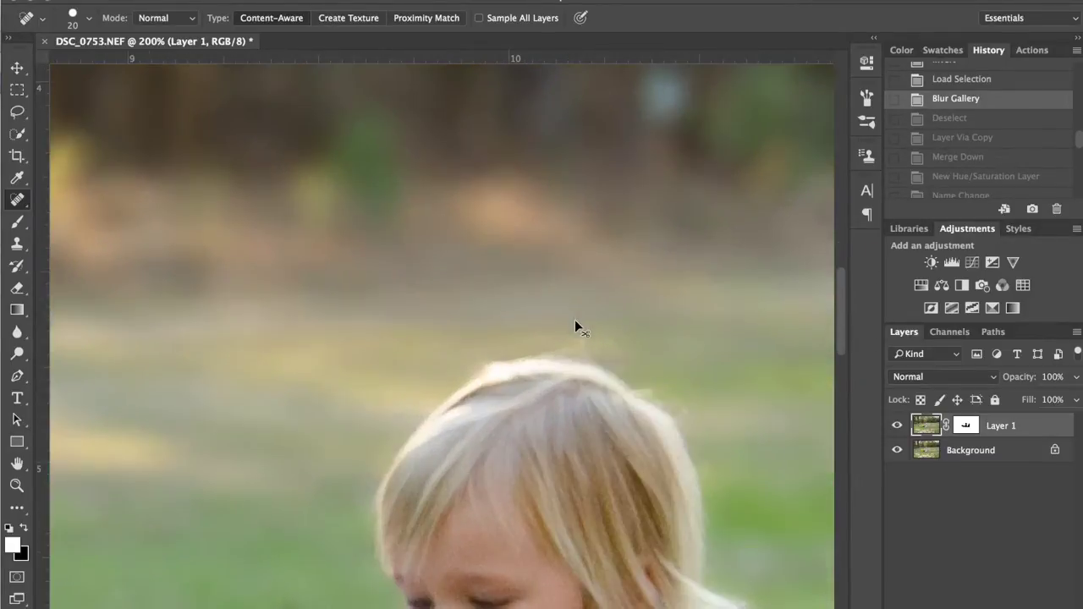
scroll(575, 320, down, 2)
scroll(575, 321, right, 2)
scroll(575, 321, down, 3)
scroll(575, 320, right, 3)
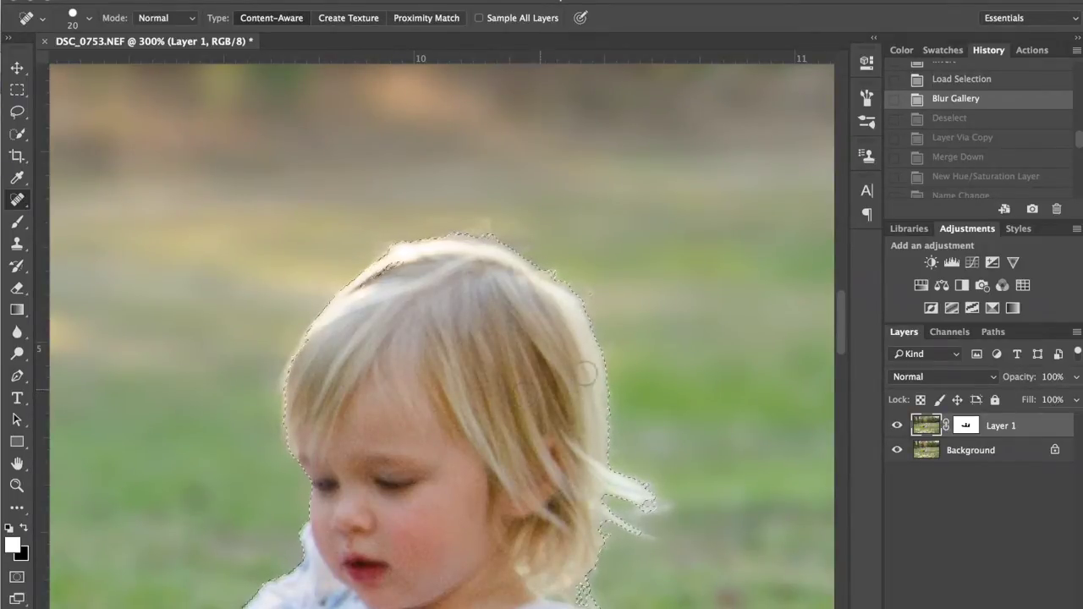
Step: Load Layer 1's mask as a selection again and make the layer's image active
click(973, 430)
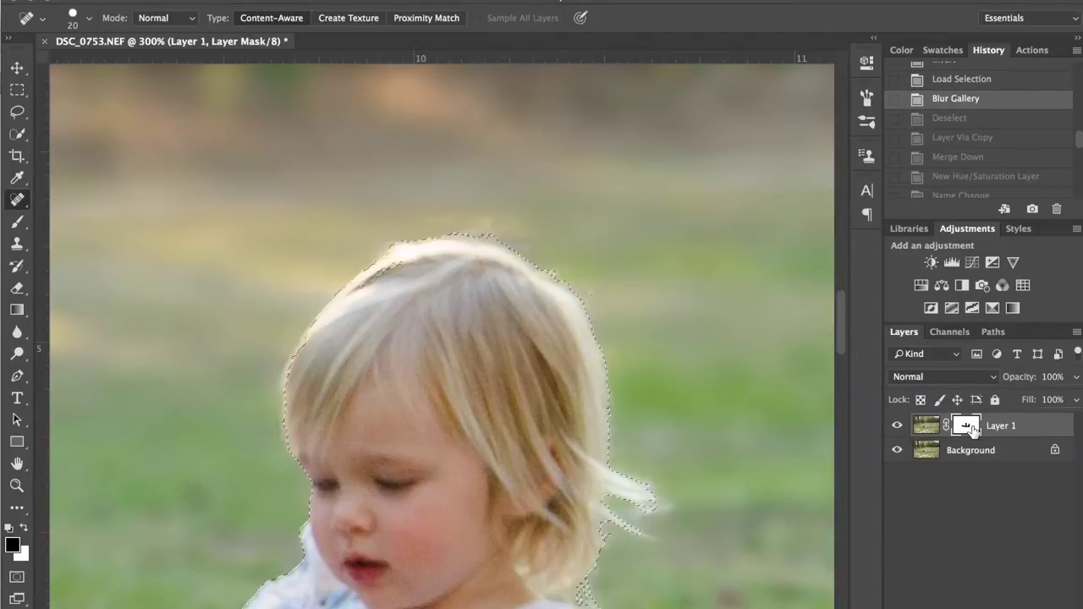
ctrl+click(973, 430)
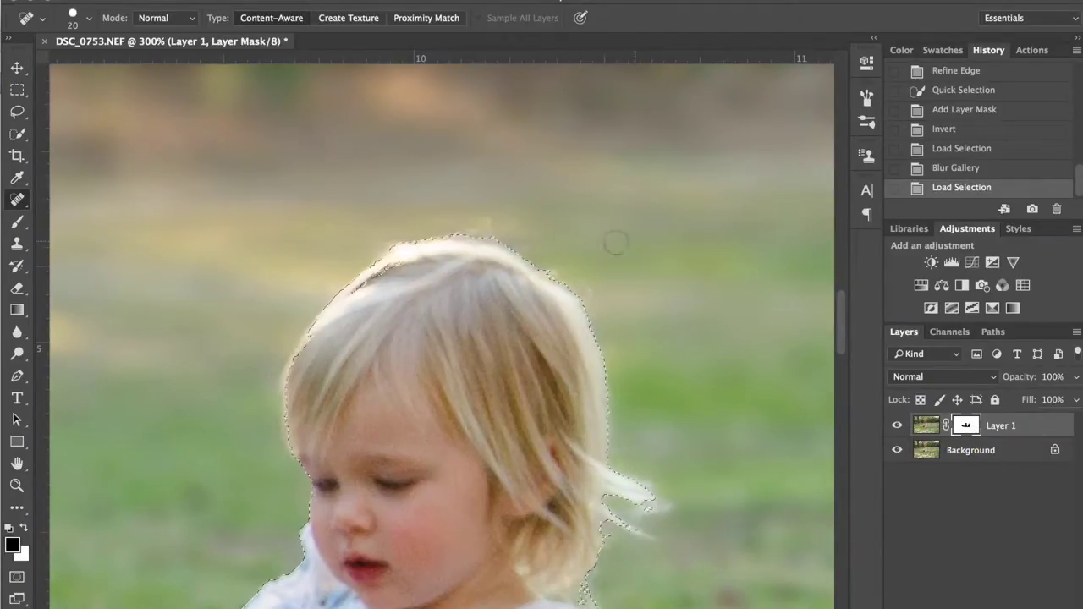
click(924, 426)
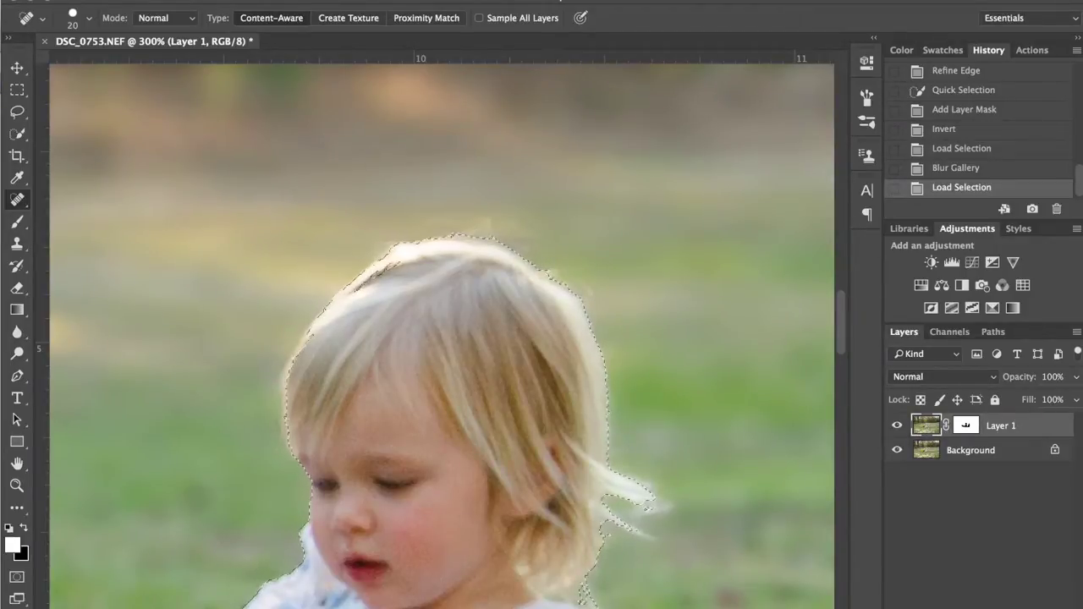
Step: Add 1.97% uniform, monochromatic noise to the selected surroundings on Layer 1, and then deselect
click(421, 0)
mouse_move(524, 223)
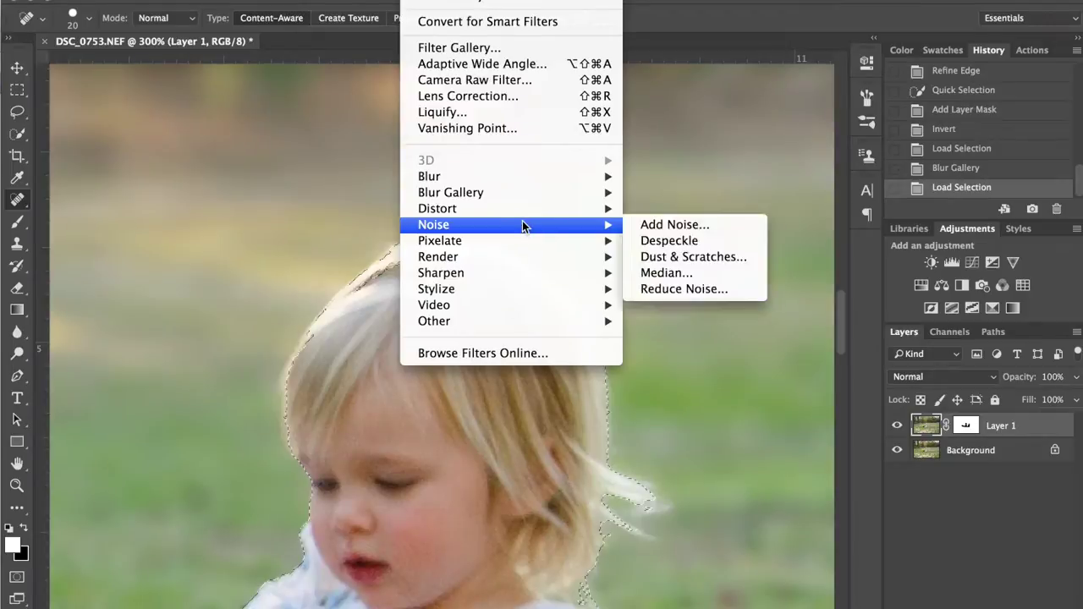
click(687, 224)
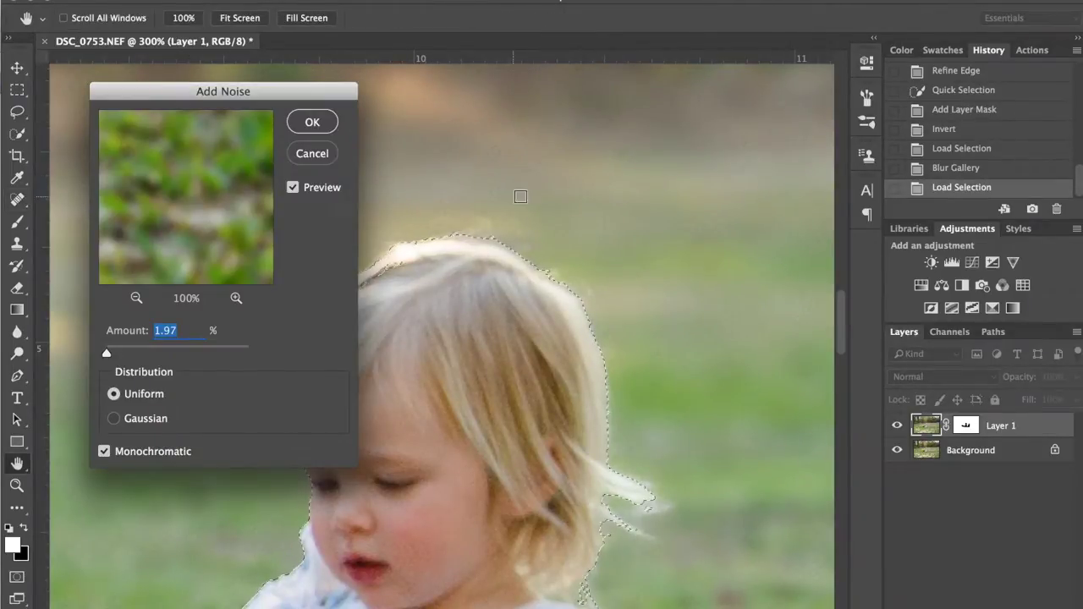
drag(295, 95, 188, 174)
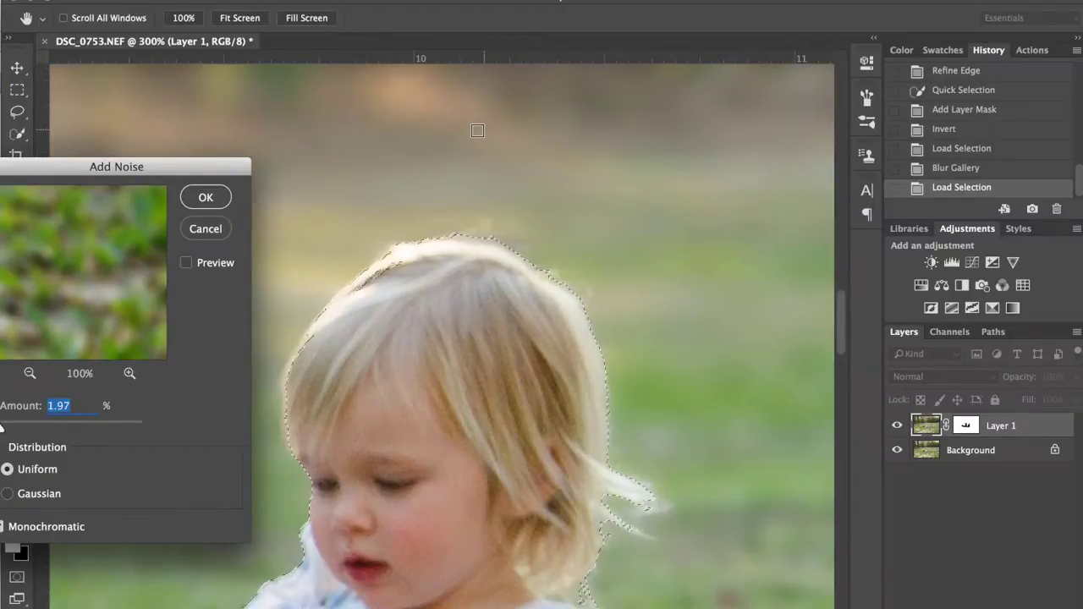
click(185, 264)
click(194, 200)
key(j)
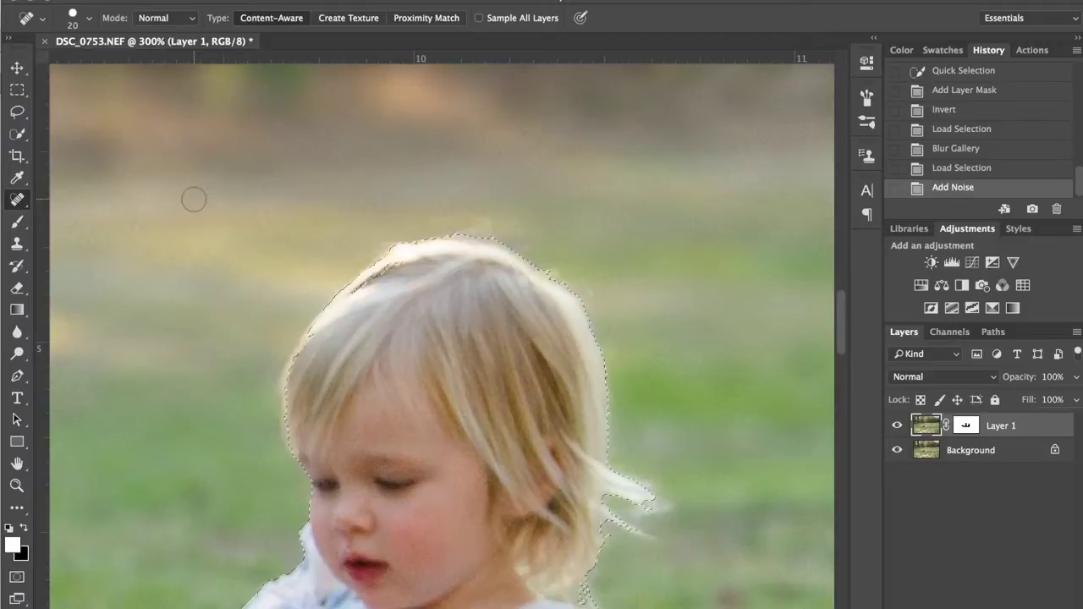
key(ctrl+0)
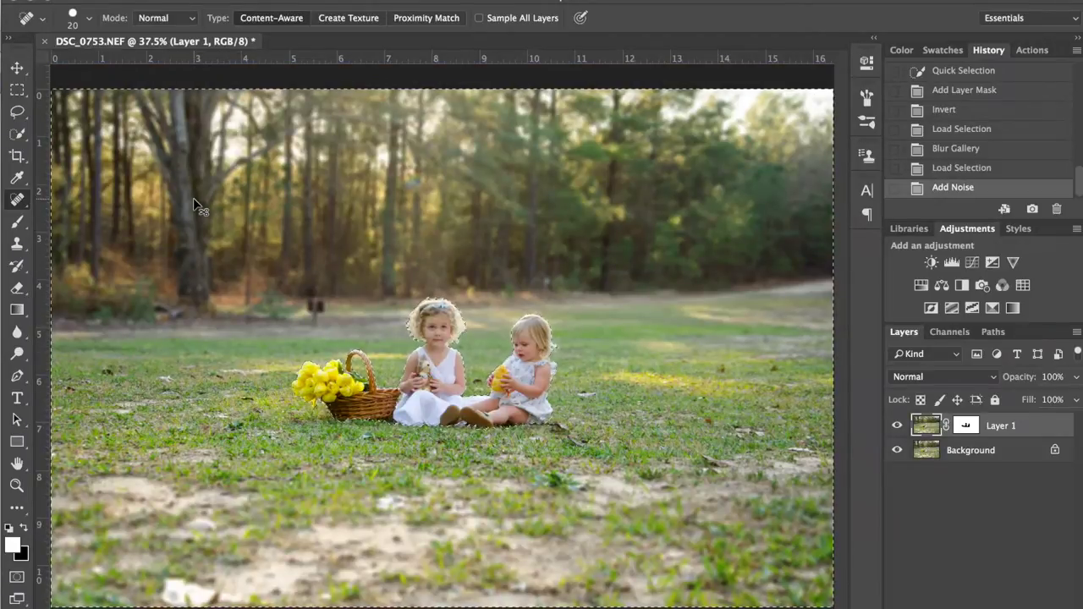
key(ctrl+d)
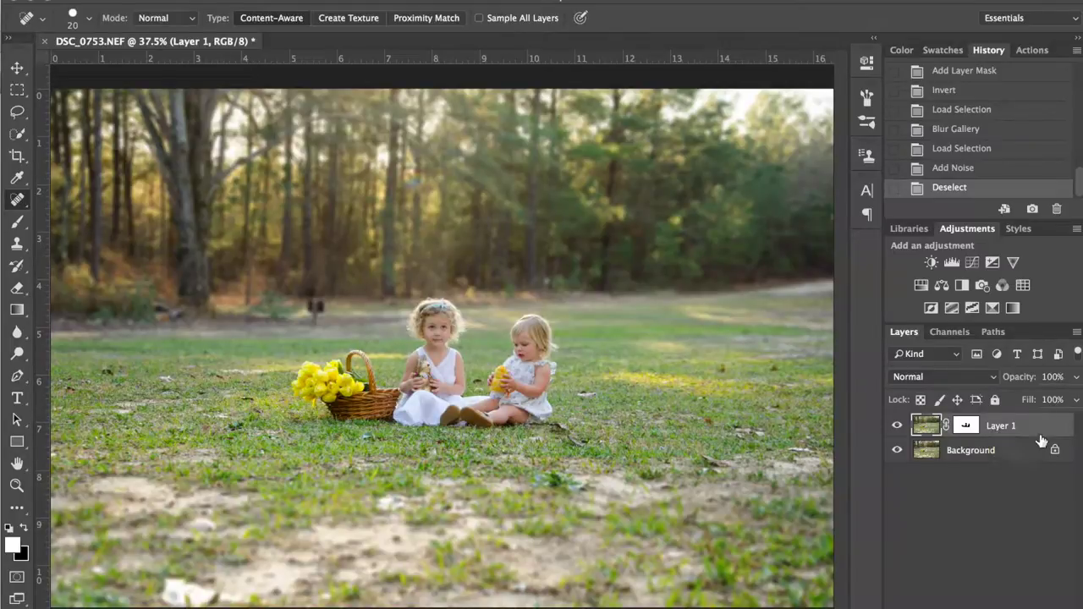
Step: Duplicate the Background layer and merge Layer 1 down into the copy
click(1005, 451)
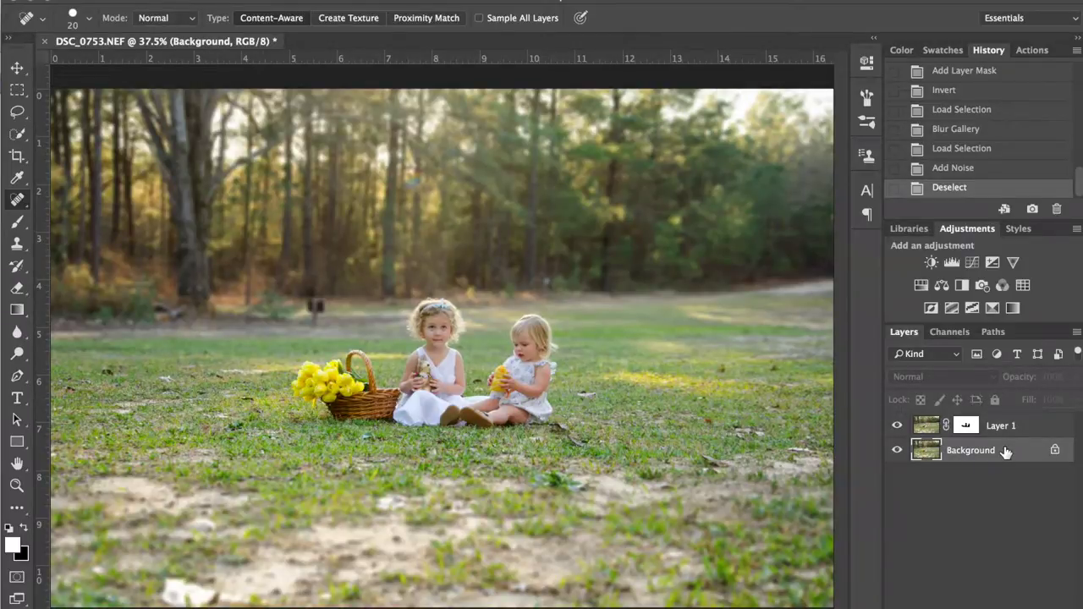
key(ctrl+j)
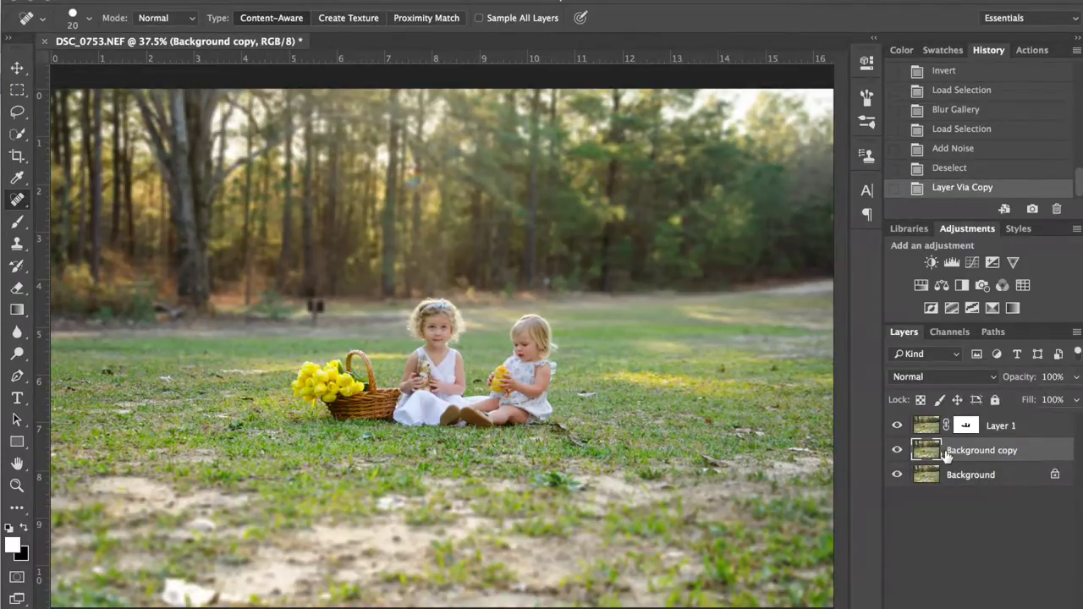
click(926, 427)
key(ctrl+j)
key(ctrl+e)
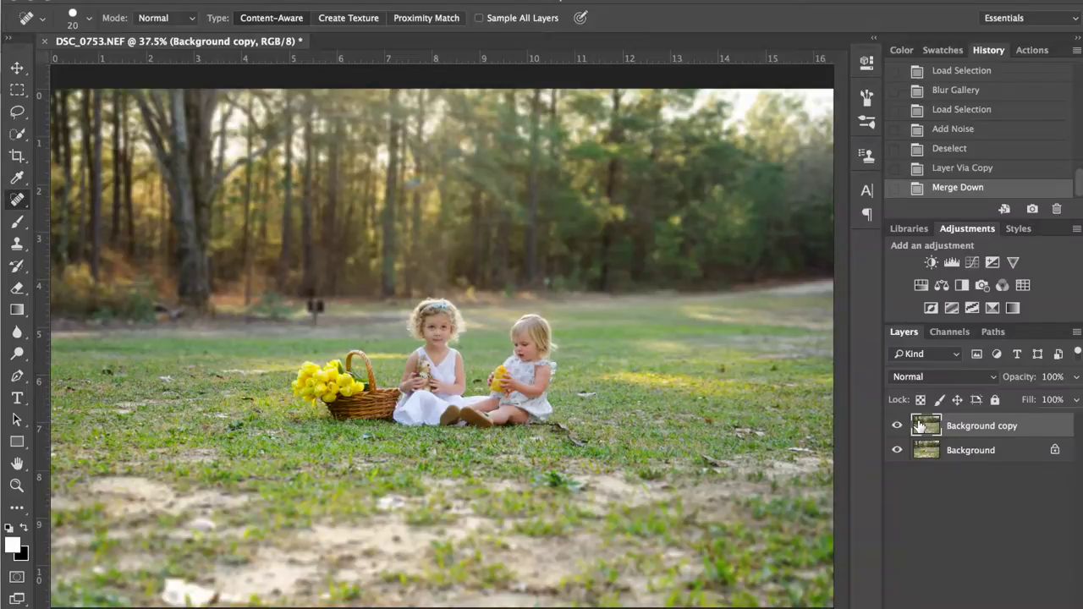
Step: Duplicate the merged Background copy layer for retouching the older girl's face
key(ctrl+plus)
key(ctrl+plus)
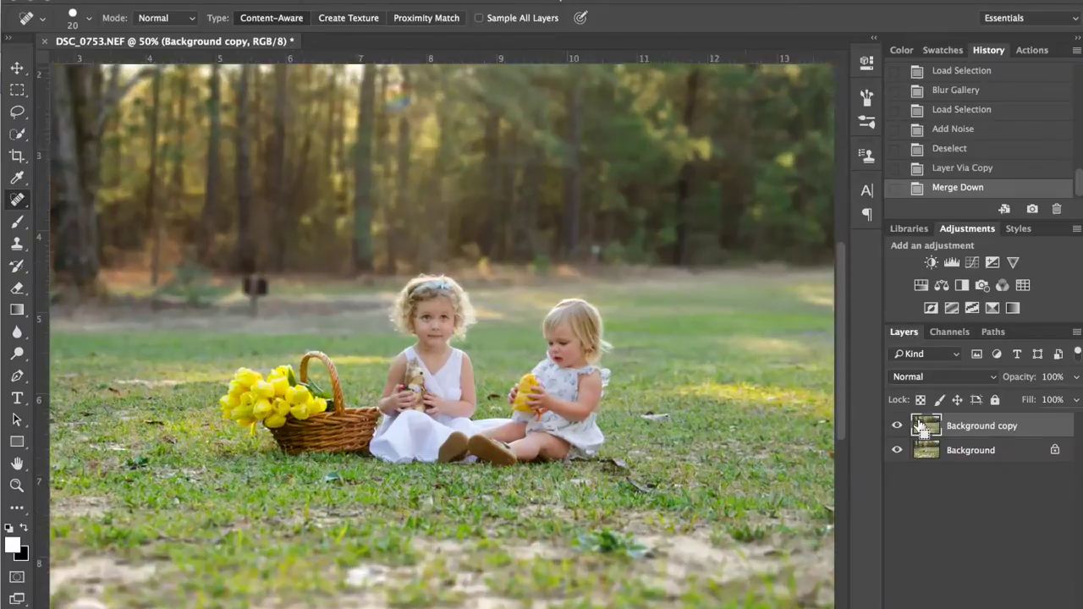
key(ctrl+plus)
key(ctrl+plus)
key(ctrl+plus)
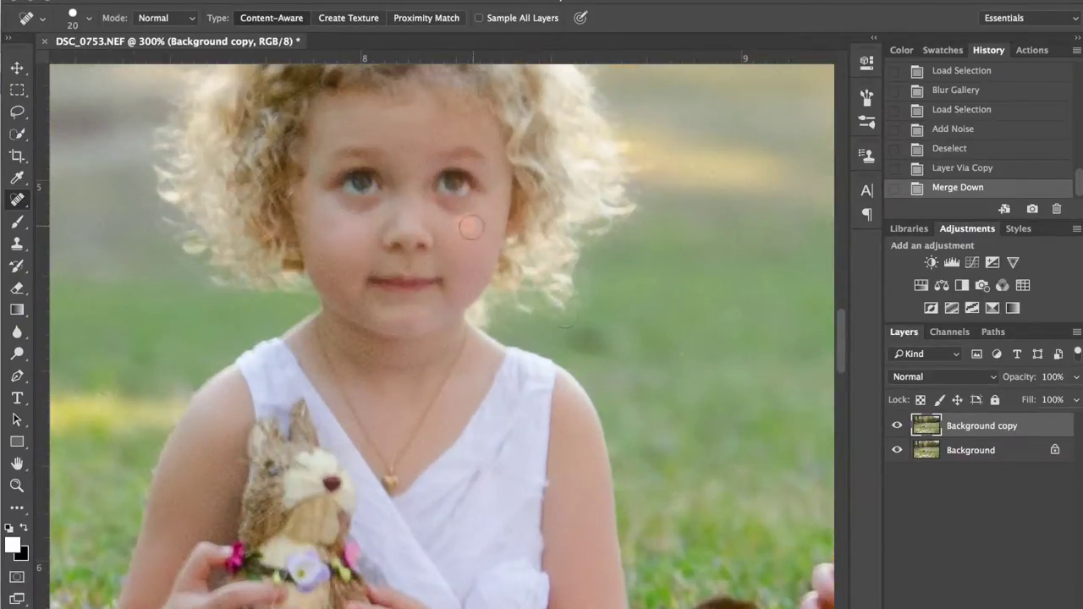
click(470, 225)
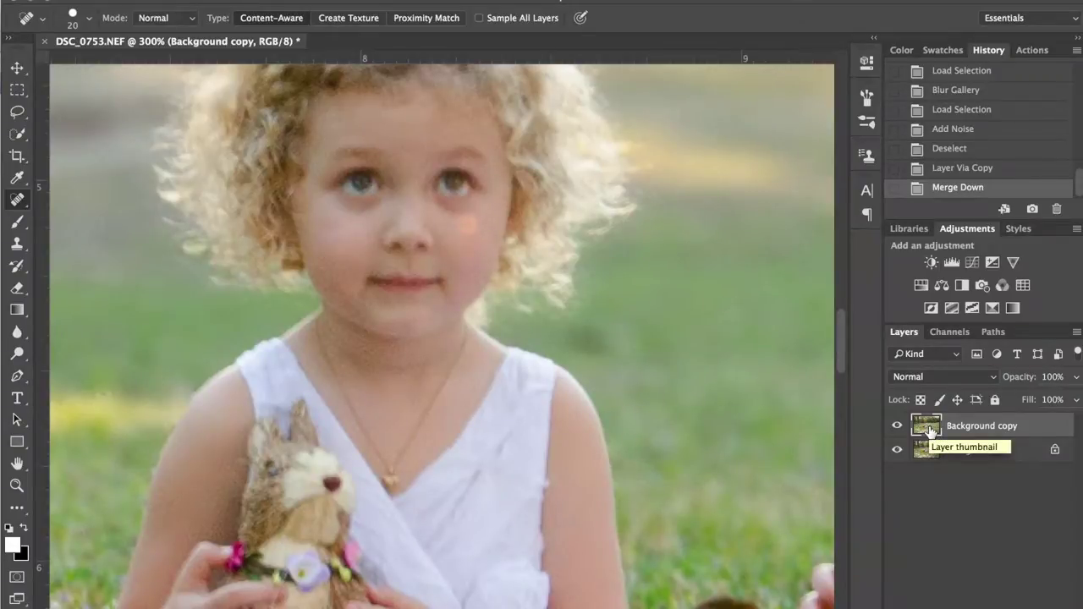
key(super+j)
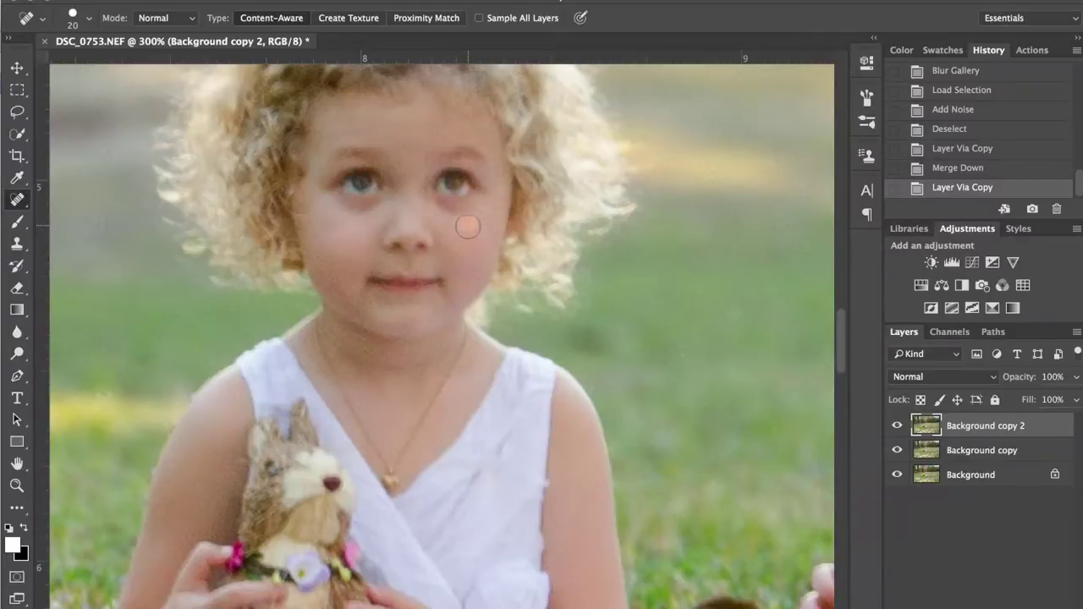
Step: Remove the bright spot on the older girl's cheek with the Spot Healing Brush, sizing the brush to cover it
key(bracketleft)
key(bracketleft)
key(bracketleft)
key(bracketright)
key(bracketright)
key(bracketright)
key(bracketright)
click(467, 224)
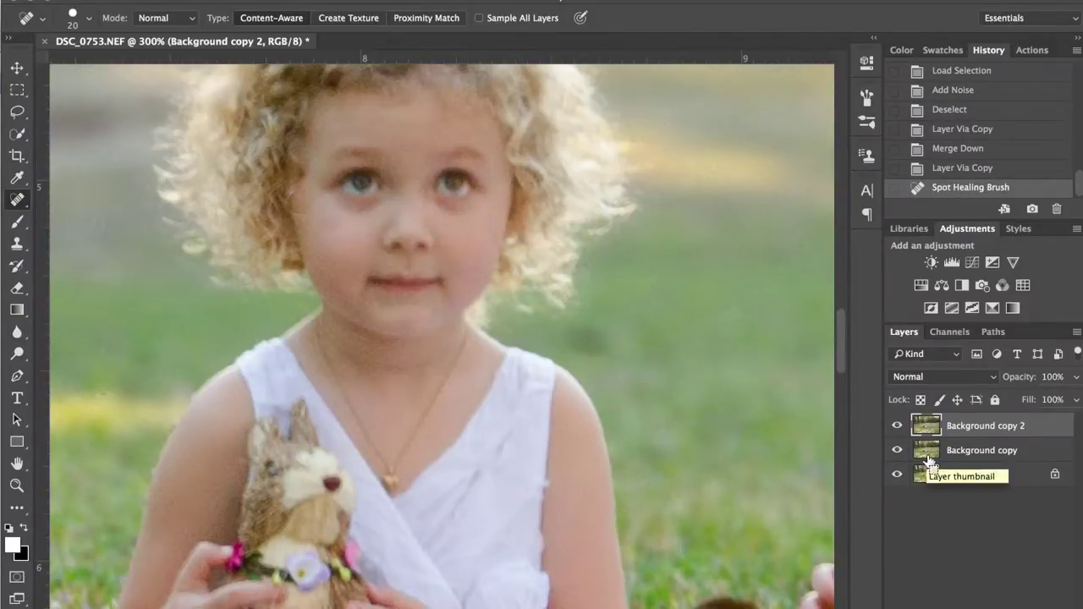
Step: Clone nearby blurred ground over the dark signpost above the tulip basket, using Clone Stamp brush sizes 90 and 150
key(super+minus)
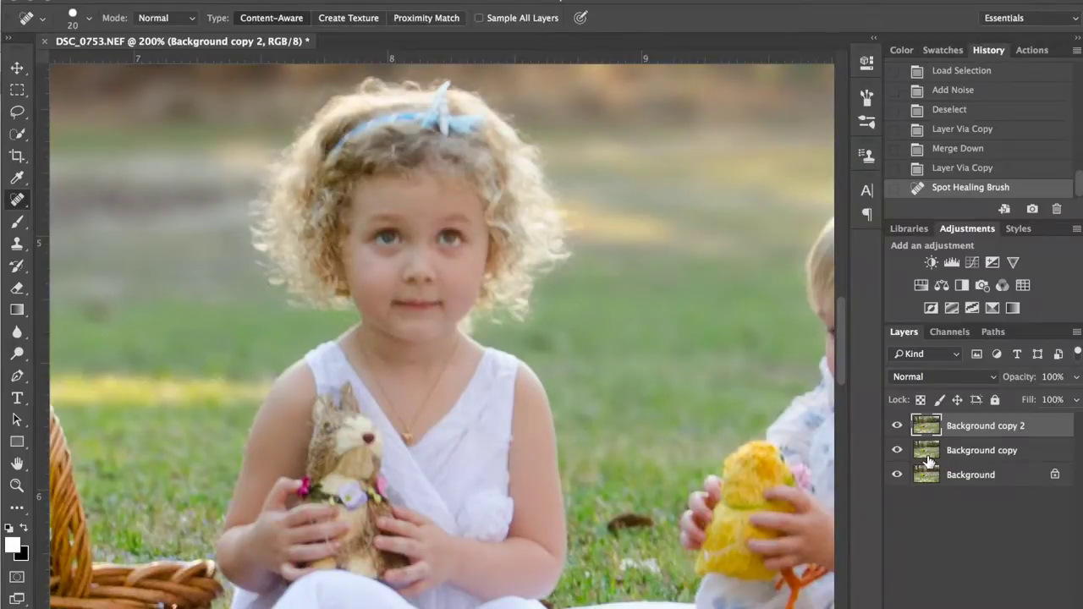
scroll(636, 409, right, 5)
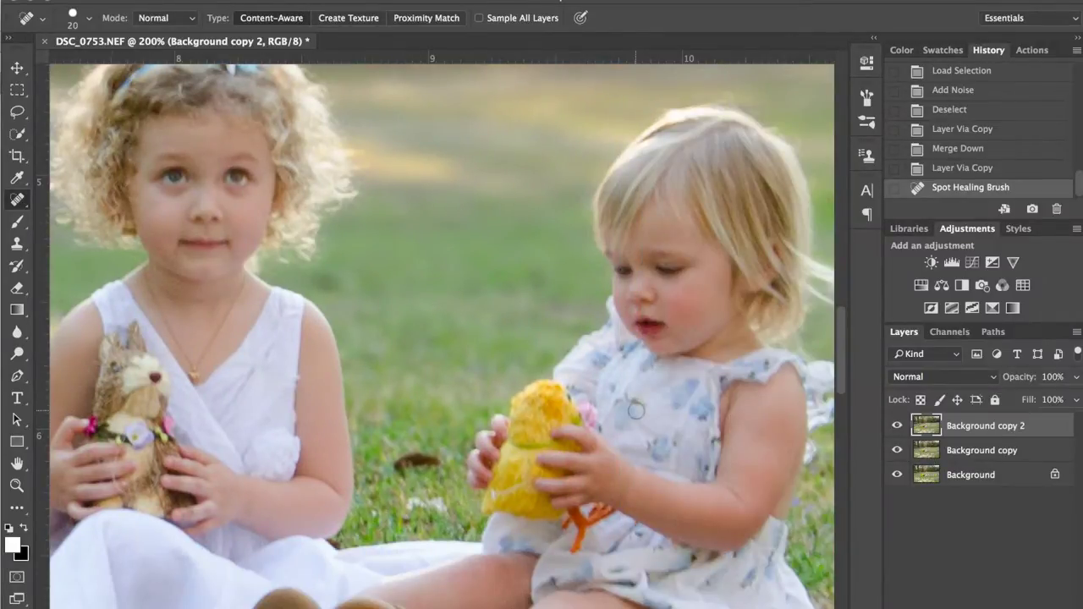
scroll(636, 410, left, 5)
scroll(636, 410, down, 5)
scroll(636, 409, up, 5)
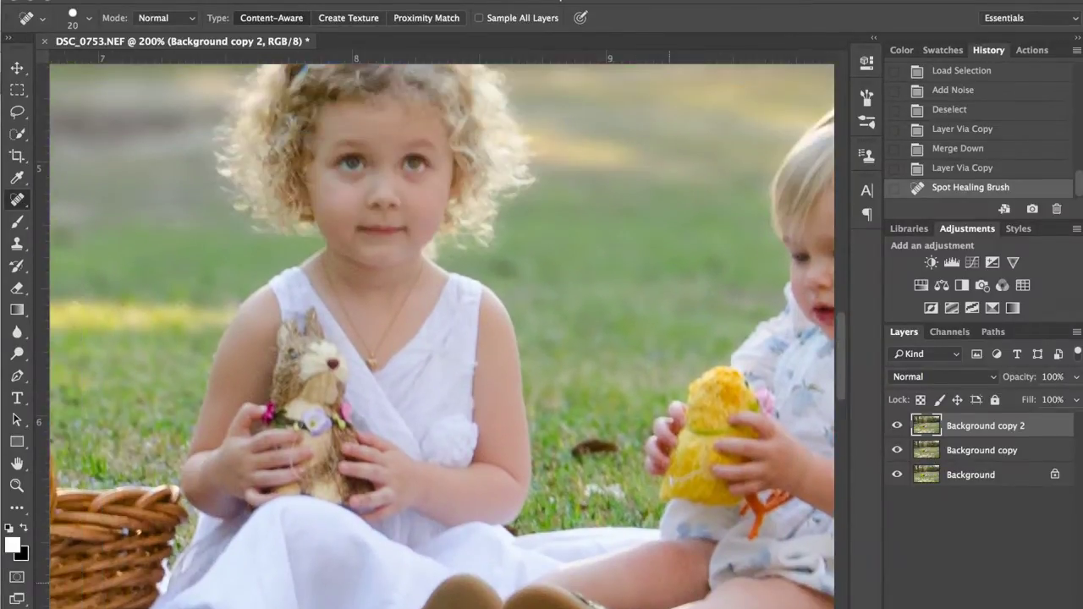
scroll(636, 410, up, 5)
scroll(635, 410, left, 10)
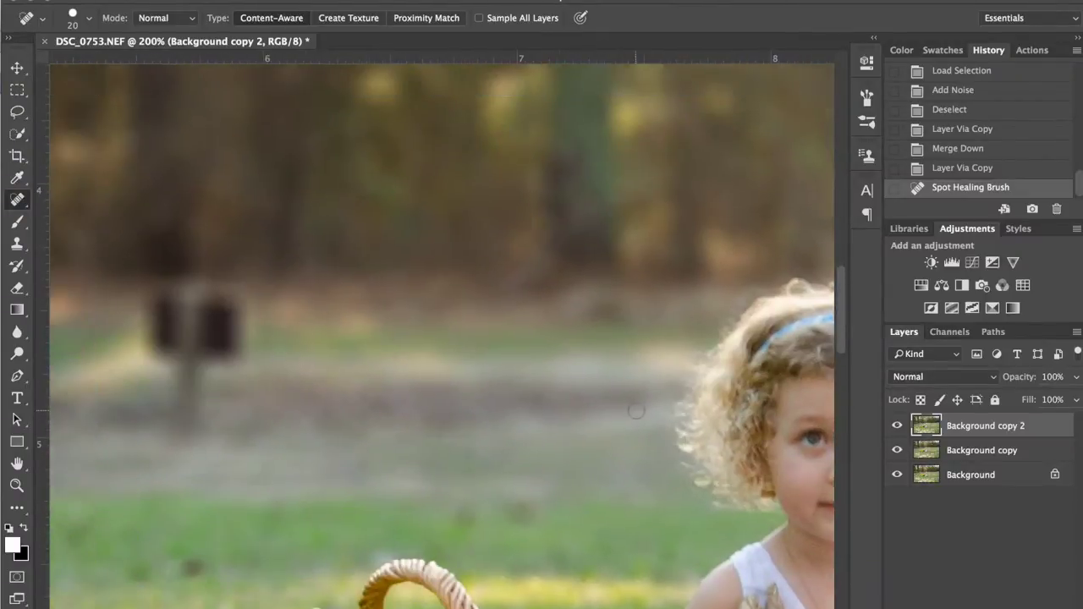
scroll(635, 410, left, 3)
key(s)
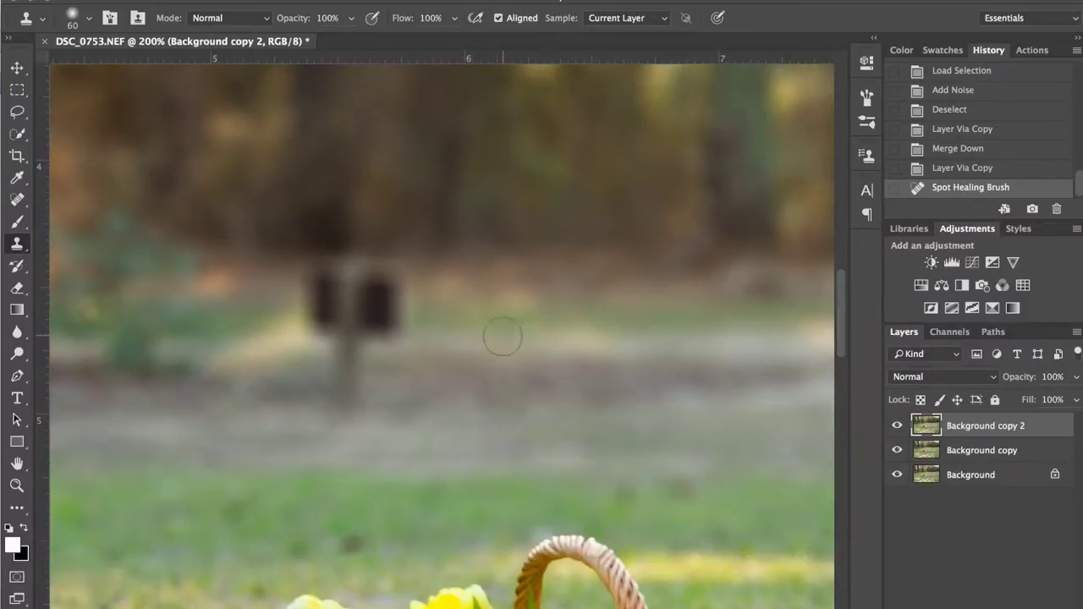
key(bracketright)
key(bracketright)
key(bracketright)
alt+click(640, 337)
drag(373, 315, 377, 328)
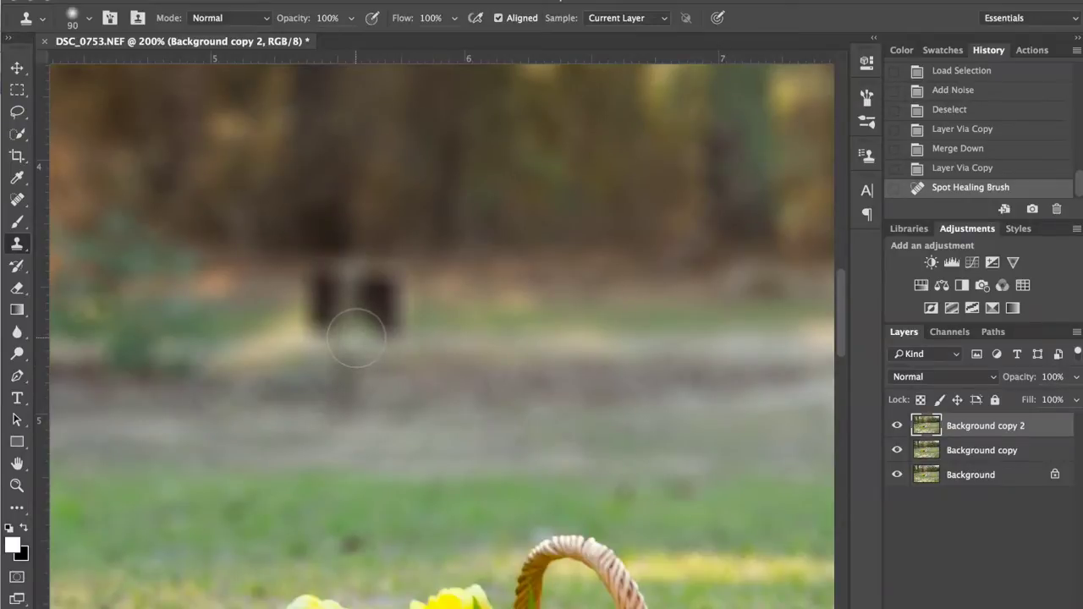
key(bracketright)
key(bracketright)
key(bracketright)
mouse_move(356, 337)
mouse_down()
mouse_move(346, 295)
mouse_move(331, 300)
mouse_move(346, 286)
mouse_move(375, 303)
mouse_move(358, 283)
mouse_move(322, 288)
mouse_move(340, 385)
mouse_up()
Step: Clone dark woodland over the pale blue spot in the trees above the younger girl with a size 70 brush
scroll(338, 364, right, 6)
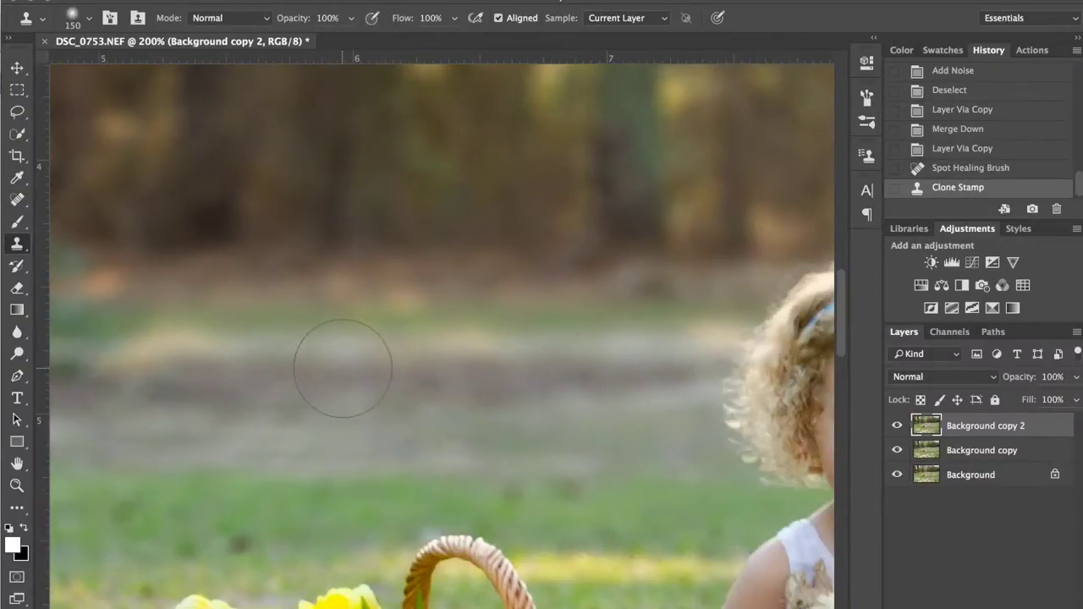
scroll(342, 368, right, 20)
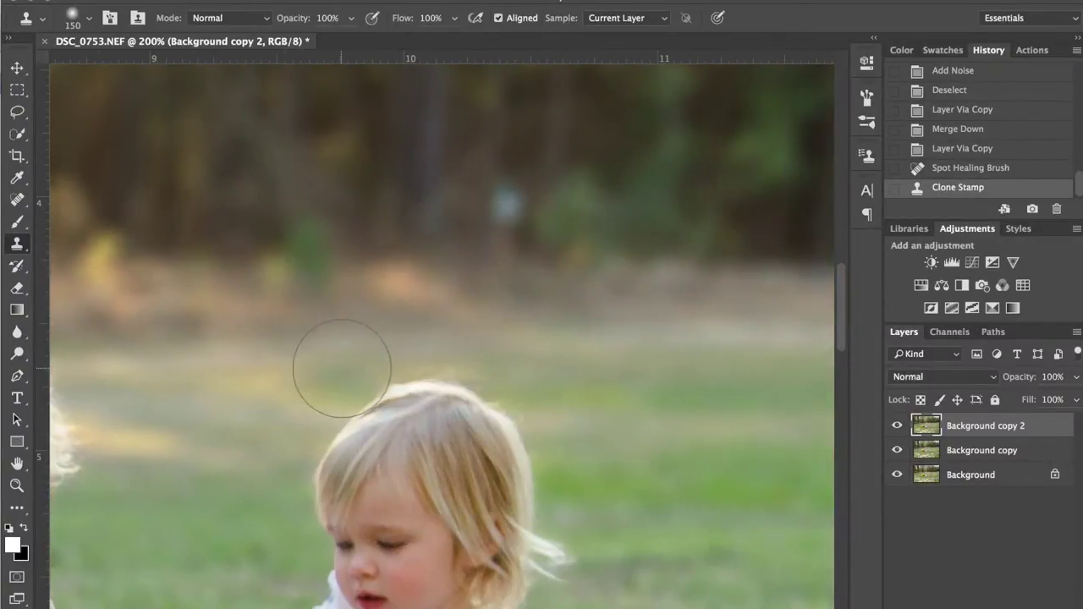
key(bracketleft)
key(bracketleft)
key(bracketleft)
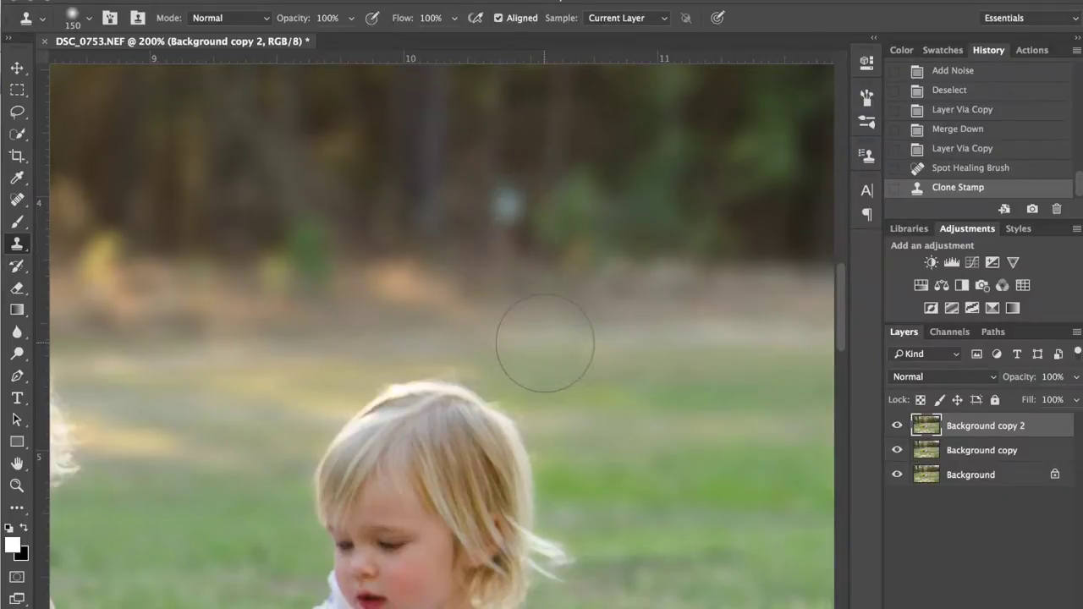
key(bracketleft)
key(bracketleft)
alt+click(259, 221)
mouse_move(506, 205)
mouse_down()
mouse_move(557, 201)
mouse_move(506, 202)
mouse_move(509, 227)
mouse_up()
click(509, 203)
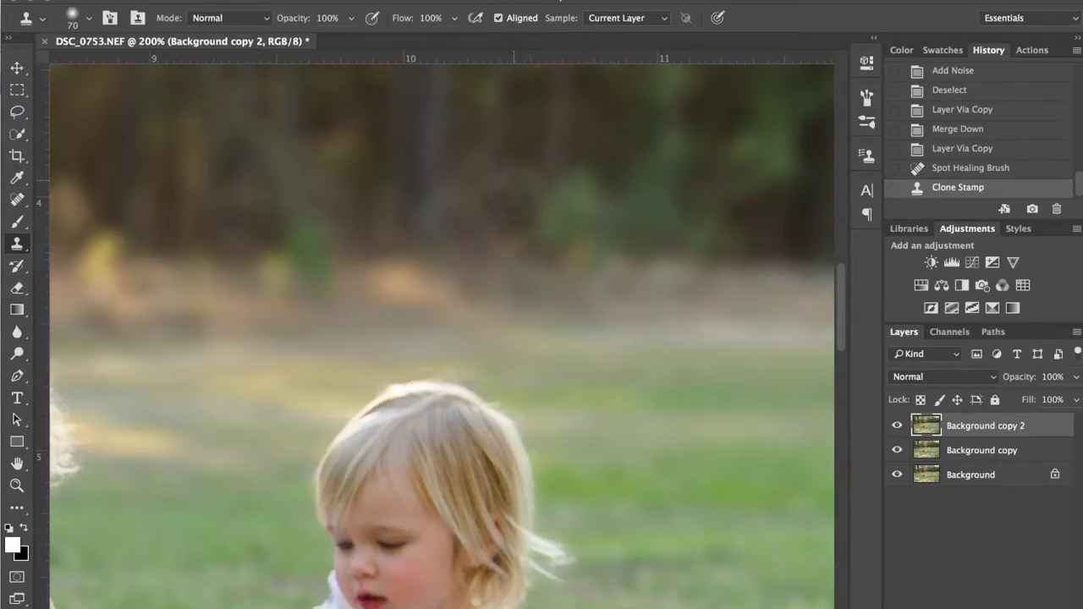
Step: Clone dark woodland over the remaining light patch in the trees above the younger girl with the size 70 brush
click(514, 199)
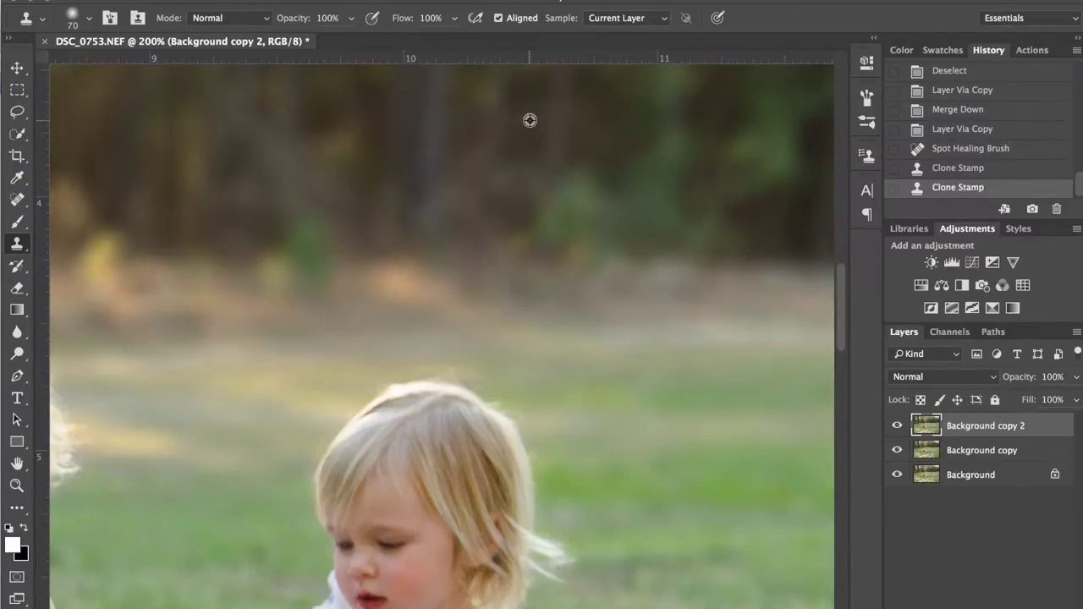
click(523, 174)
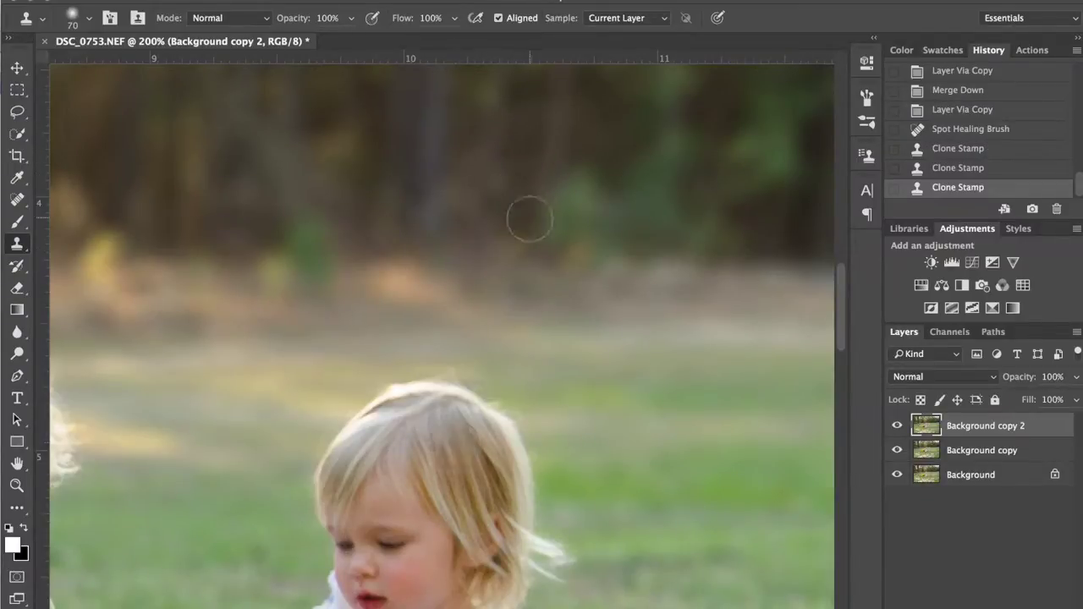
key(super+minus)
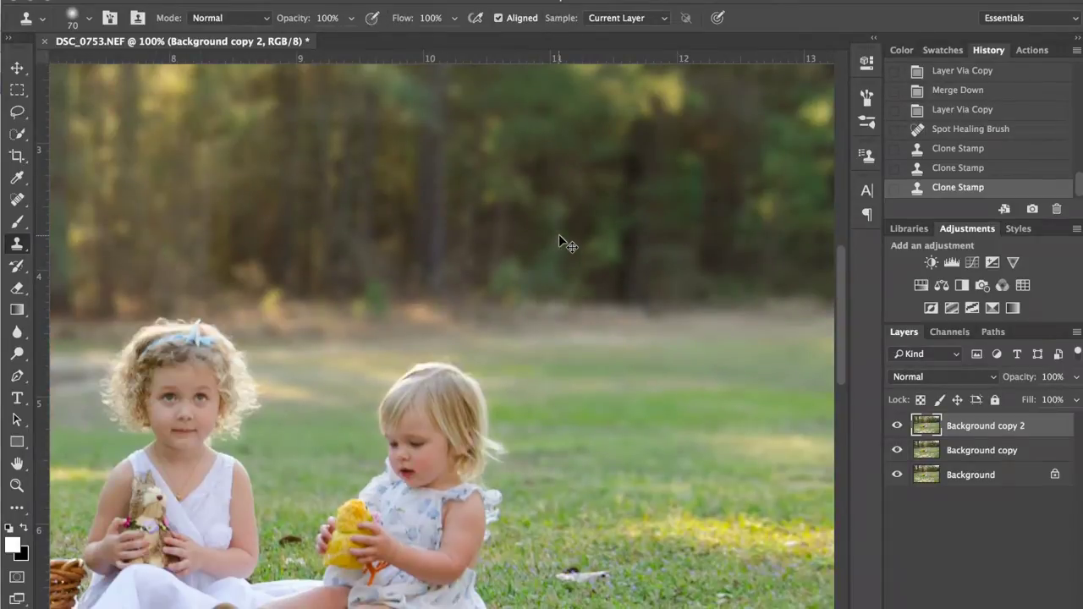
Step: Run the White Shirt action from the CB Workflow set on the Background copy 2 layer
scroll(558, 236, left, 10)
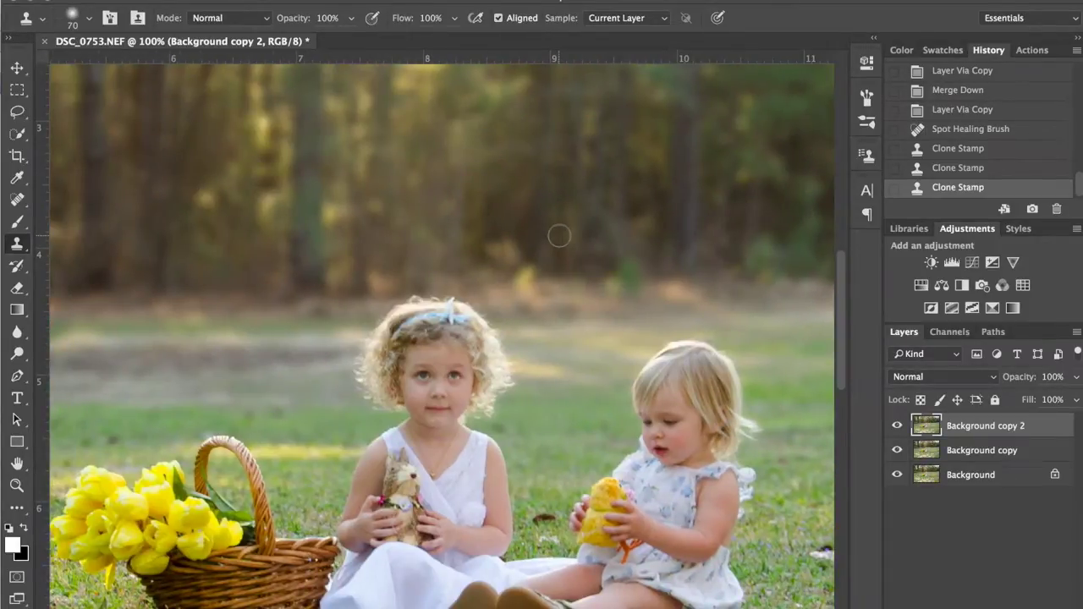
scroll(558, 236, right, 5)
scroll(558, 236, left, 6)
scroll(559, 236, up, 1)
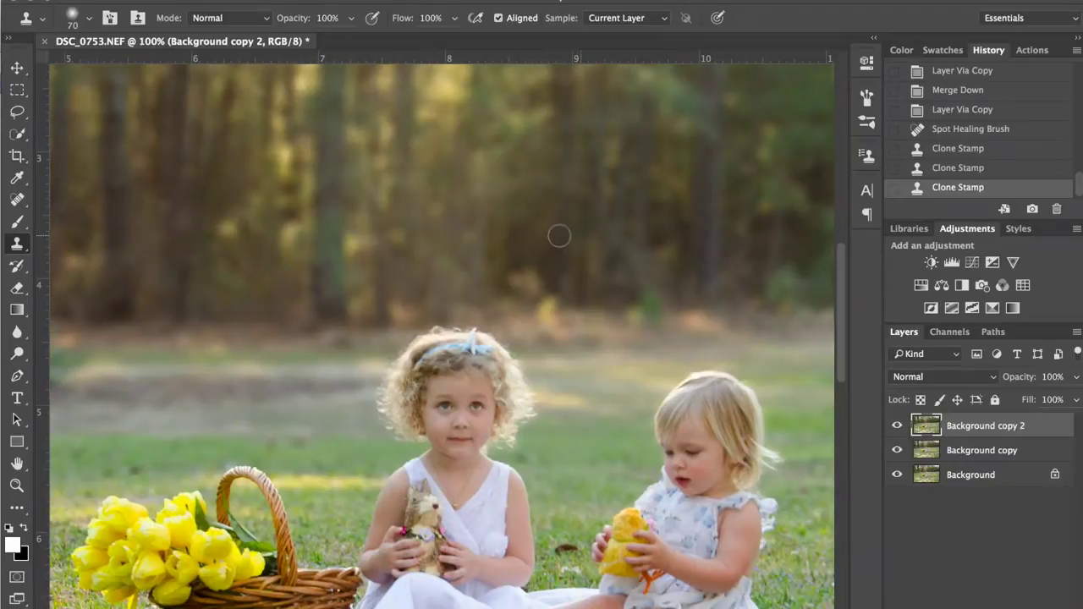
scroll(559, 237, down, 7)
scroll(559, 236, right, 1)
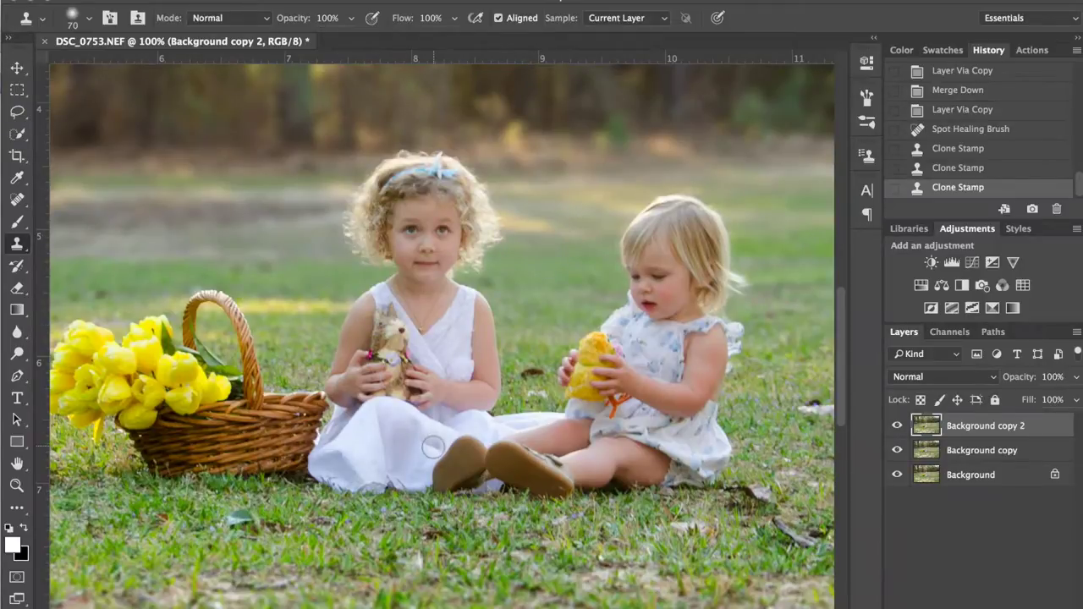
click(1027, 50)
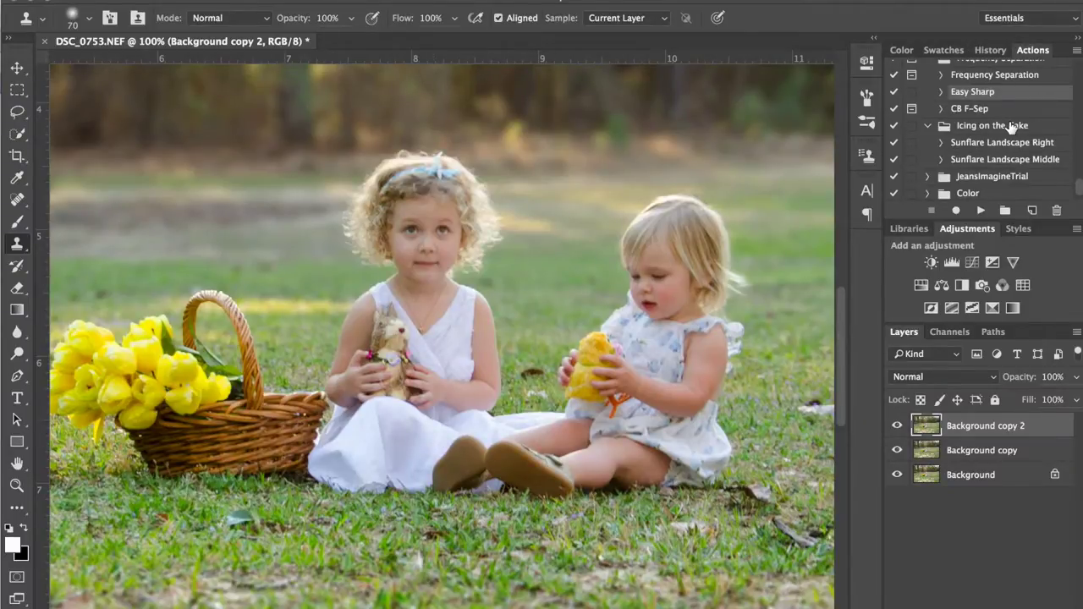
scroll(1010, 127, up, 5)
scroll(1010, 127, up, 10)
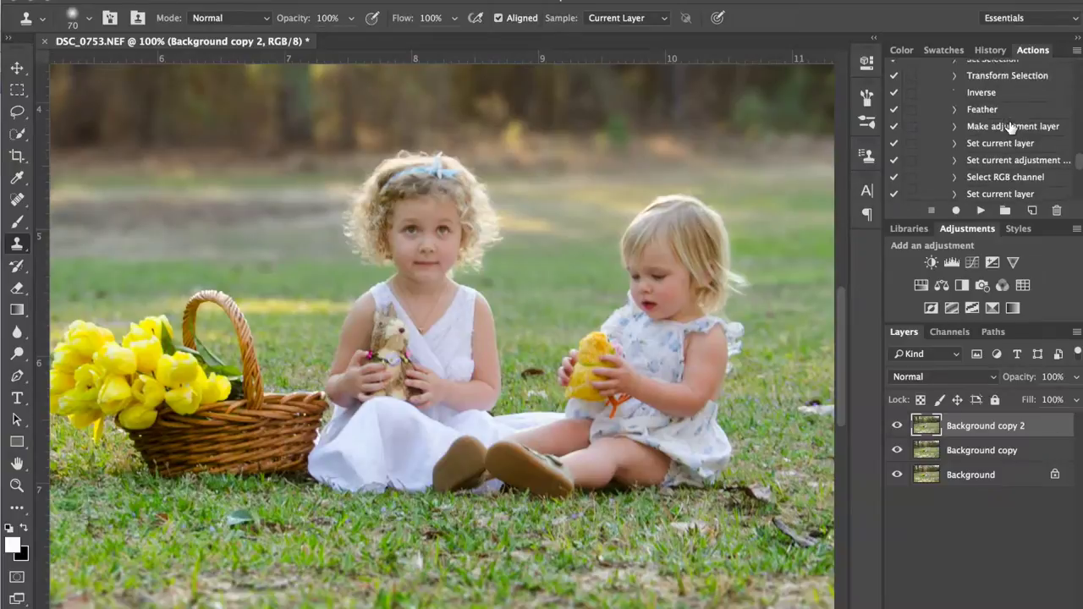
scroll(1011, 137, up, 10)
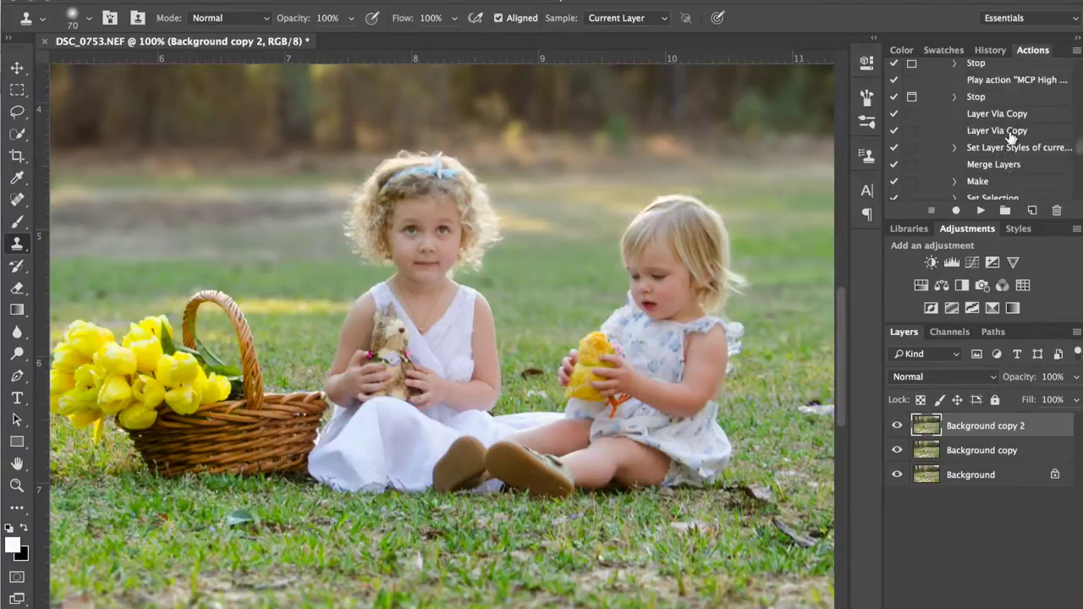
scroll(1010, 137, down, 2)
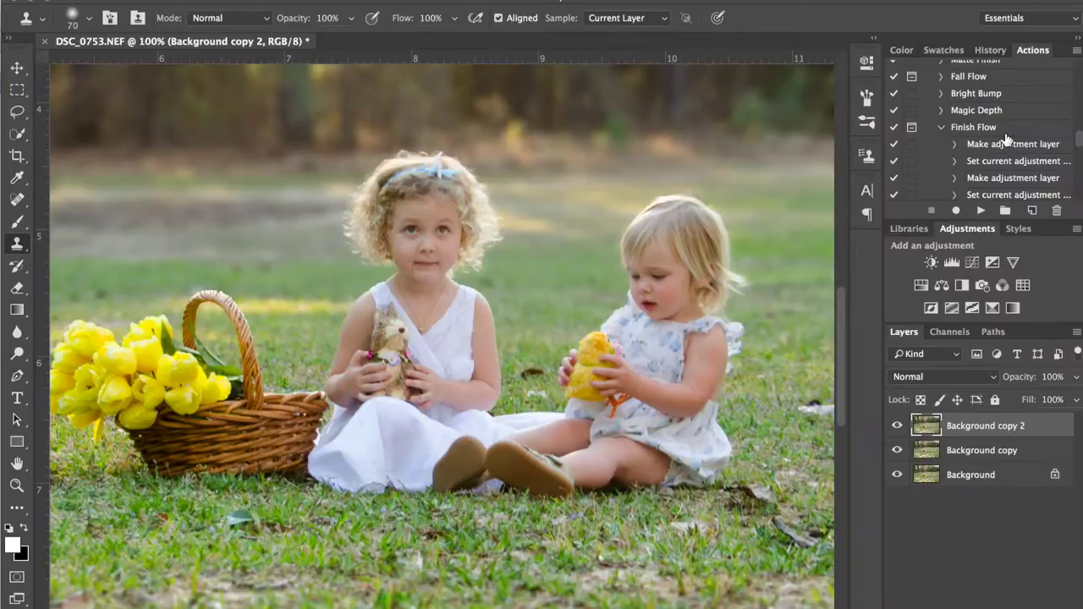
scroll(1007, 138, up, 5)
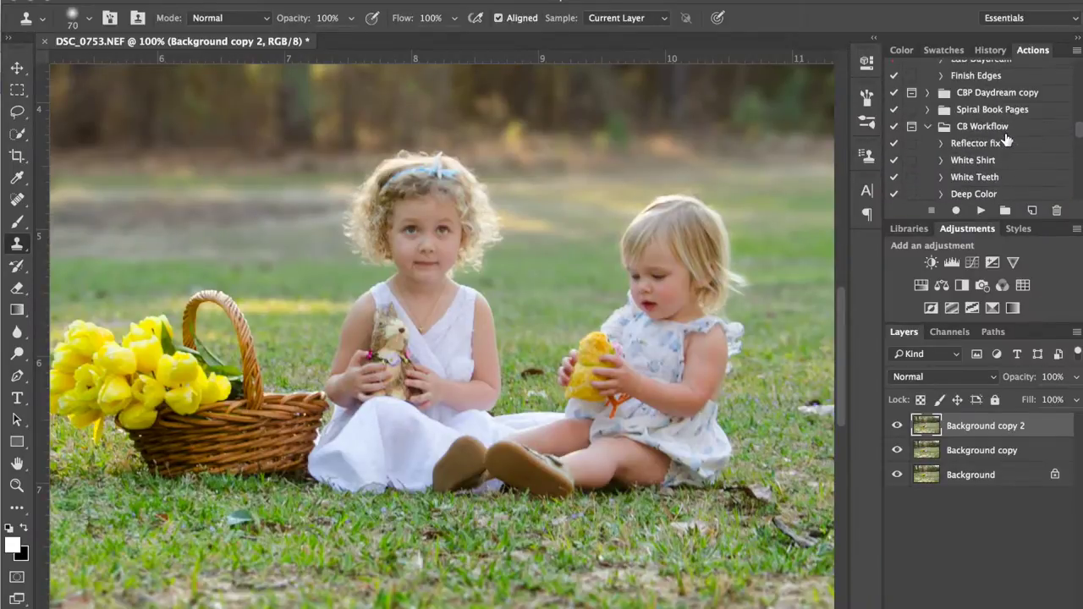
scroll(1006, 140, down, 1)
click(994, 144)
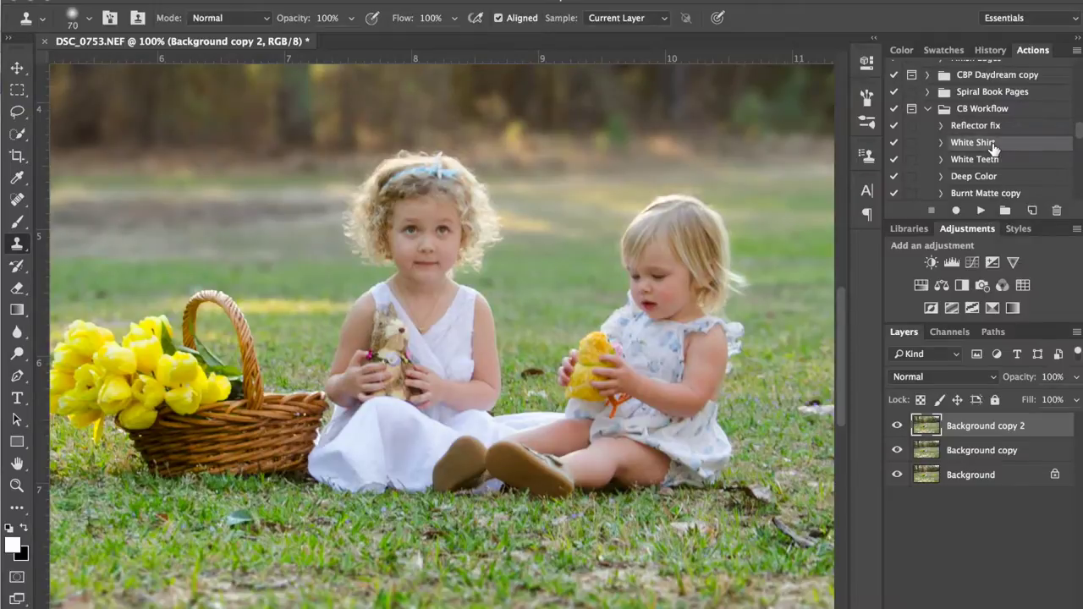
click(981, 210)
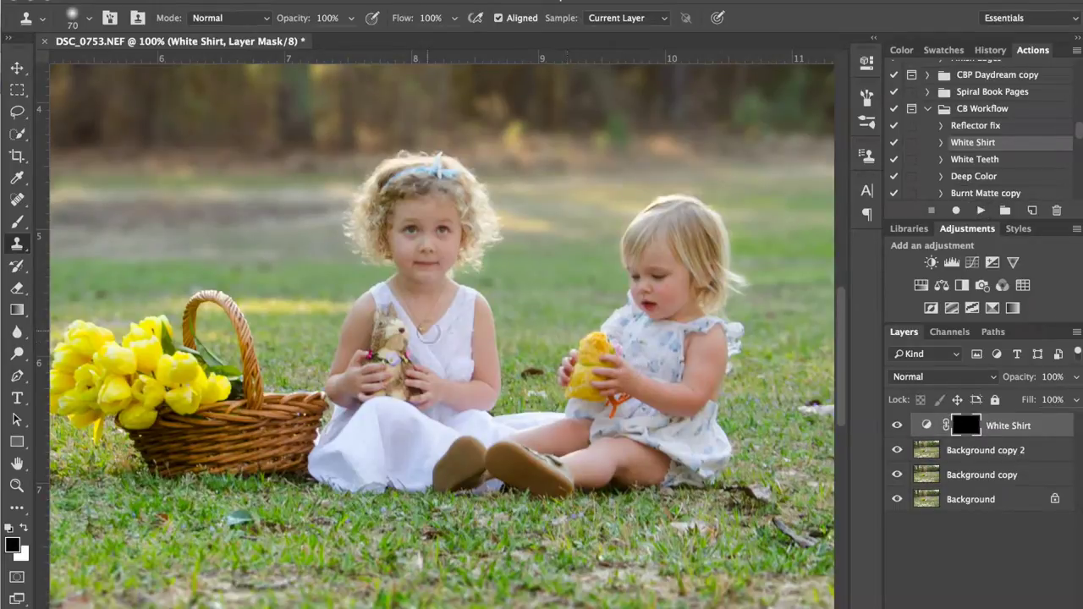
click(385, 301)
key(Return)
Step: Paint white on the White Shirt mask over the older girl's dress bodice with a size 60 brush
key(b)
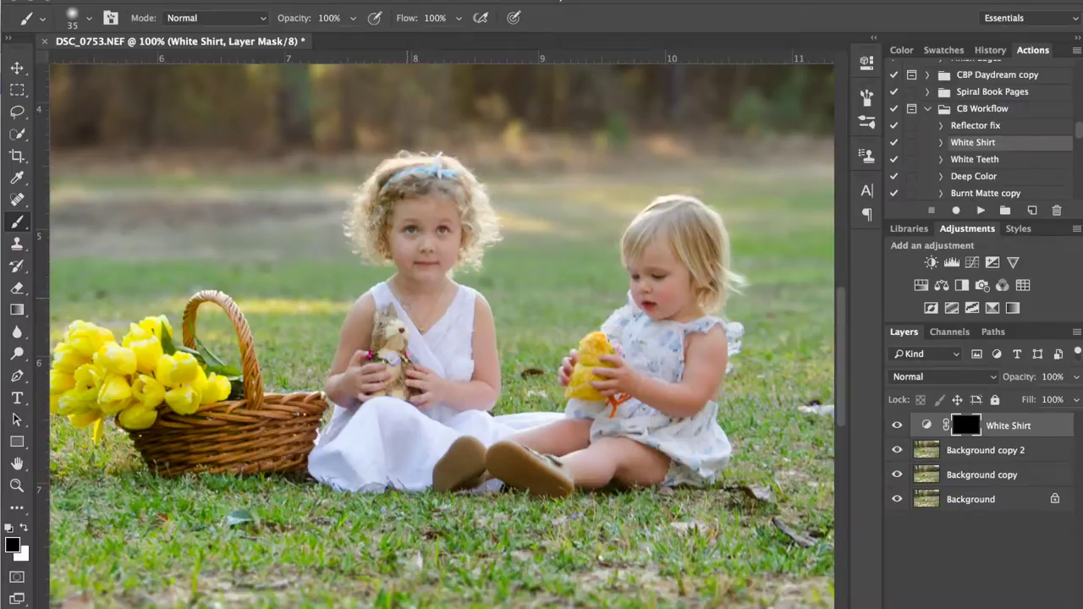
key(bracketright)
key(bracketright)
key(bracketright)
key(bracketright)
key(x)
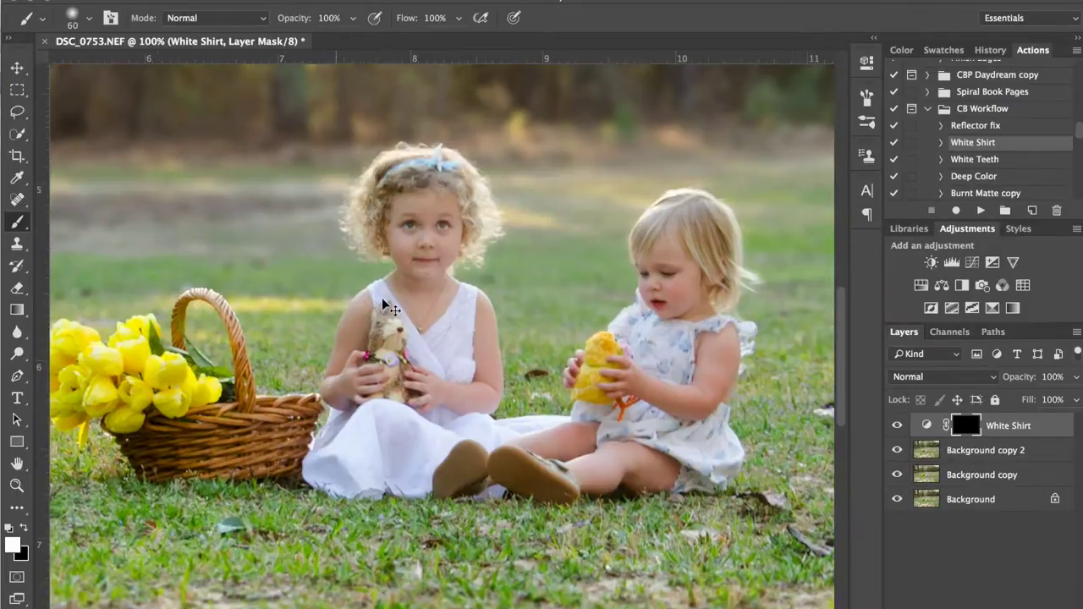
key(ctrl+plus)
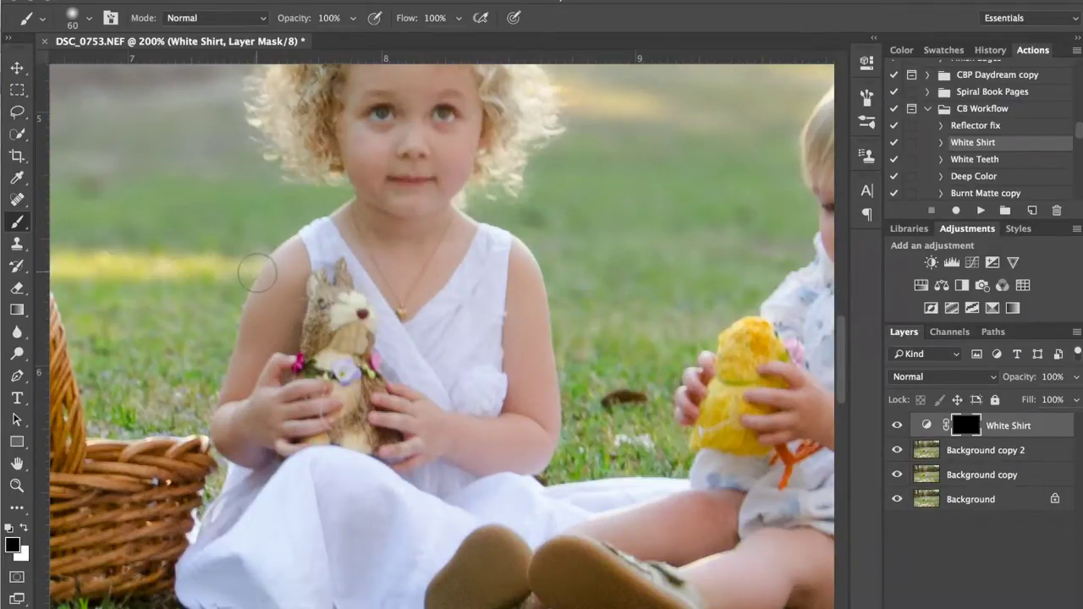
key(x)
key(x)
mouse_move(326, 250)
mouse_down()
mouse_move(364, 274)
mouse_move(407, 376)
mouse_move(479, 408)
mouse_move(493, 394)
mouse_move(499, 250)
mouse_move(479, 242)
mouse_move(464, 303)
mouse_move(401, 332)
mouse_move(452, 387)
mouse_move(453, 312)
mouse_move(474, 299)
mouse_move(456, 362)
mouse_up()
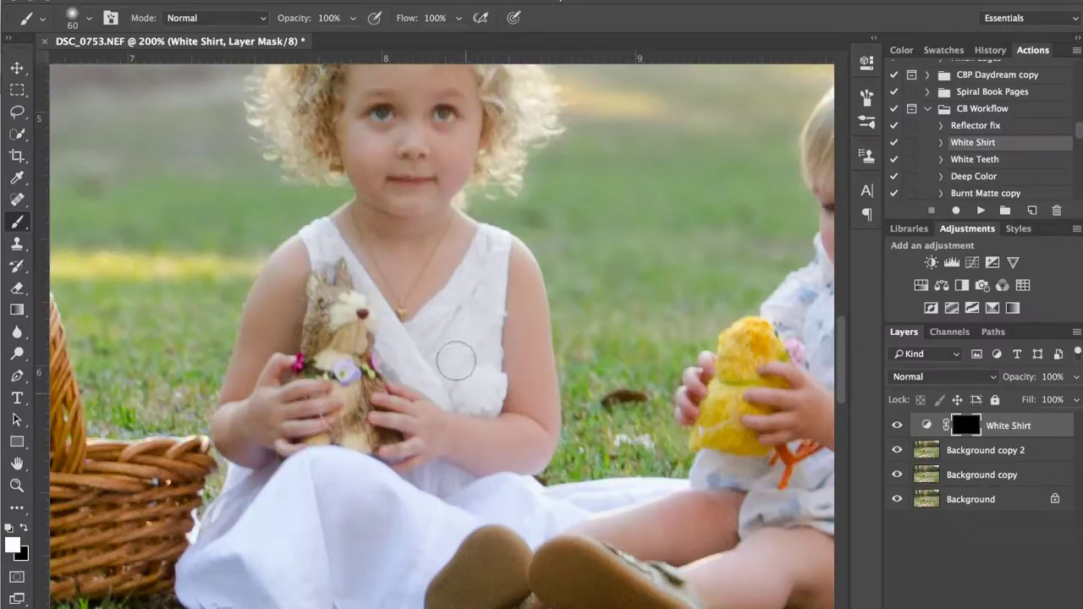
Step: Paint white on the White Shirt mask over the older girl's skirt, adjusting the brush size to fit the fabric
scroll(437, 373, down, 3)
scroll(438, 372, left, 2)
mouse_move(286, 426)
mouse_down()
mouse_move(269, 440)
mouse_move(235, 529)
mouse_move(356, 554)
mouse_up()
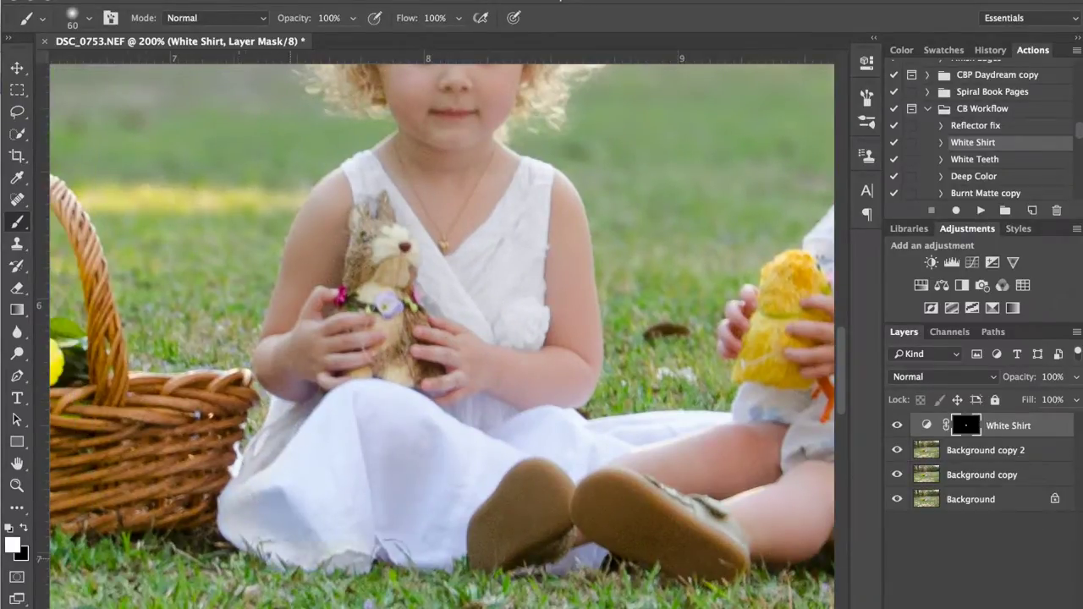
key(bracketright)
key(bracketright)
key(bracketright)
key(bracketright)
mouse_move(316, 427)
mouse_down()
mouse_move(458, 421)
mouse_move(345, 449)
mouse_move(271, 494)
mouse_move(328, 534)
mouse_move(457, 496)
mouse_move(502, 455)
mouse_move(459, 477)
mouse_move(433, 522)
mouse_move(470, 503)
mouse_move(483, 458)
mouse_move(707, 442)
mouse_move(581, 449)
mouse_move(466, 417)
mouse_move(509, 437)
mouse_move(466, 426)
mouse_move(532, 439)
mouse_move(306, 439)
mouse_move(291, 436)
mouse_move(286, 399)
mouse_up()
key(bracketleft)
key(bracketleft)
key(bracketleft)
key(bracketleft)
key(bracketleft)
key(bracketleft)
key(bracketleft)
key(bracketleft)
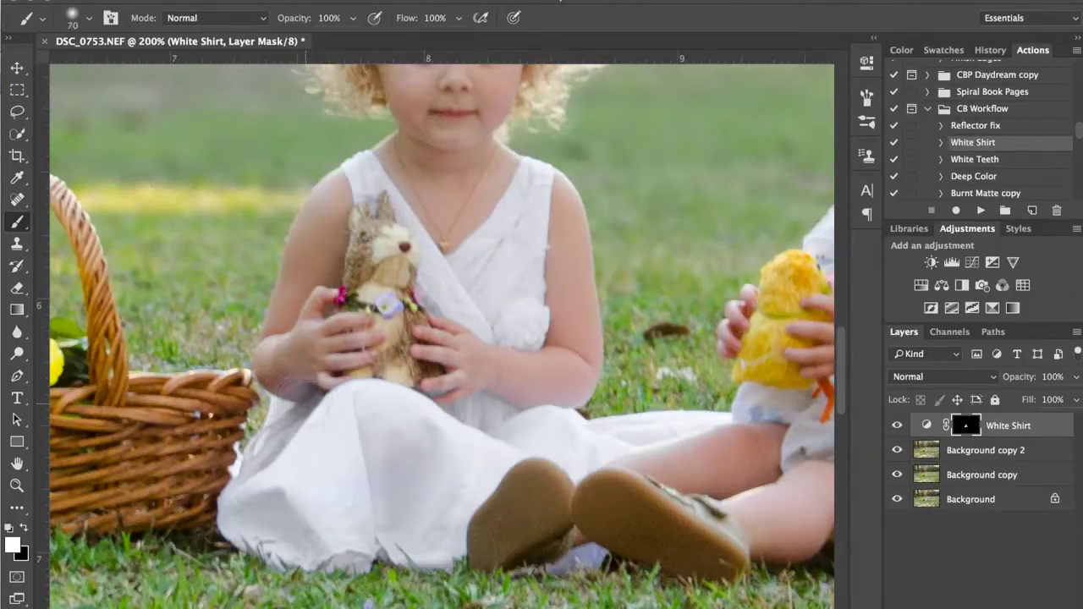
Step: Examine the older girl's whitened dress and compare it with the younger girl's dress
key(x)
scroll(371, 282, up, 5)
scroll(371, 281, right, 5)
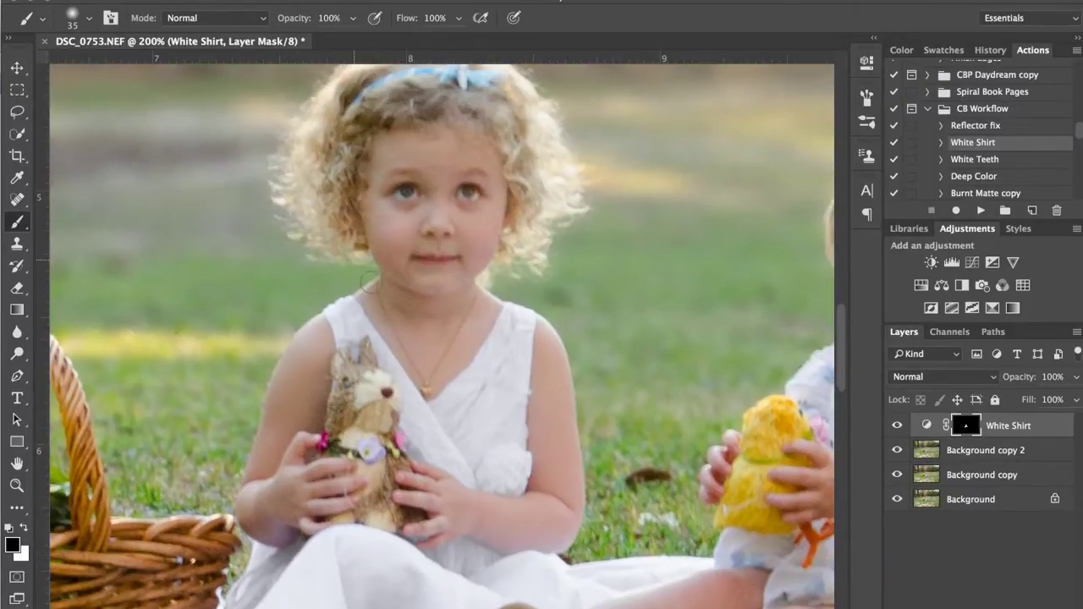
scroll(372, 282, down, 5)
scroll(372, 282, right, 5)
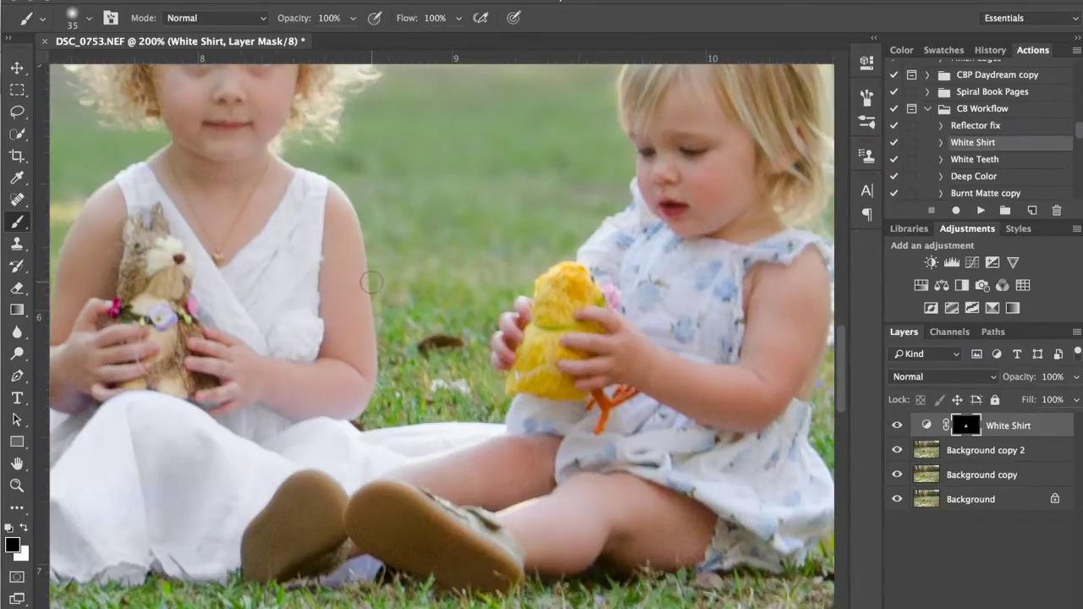
scroll(372, 282, up, 2)
scroll(371, 282, left, 2)
scroll(371, 282, right, 5)
scroll(372, 282, down, 2)
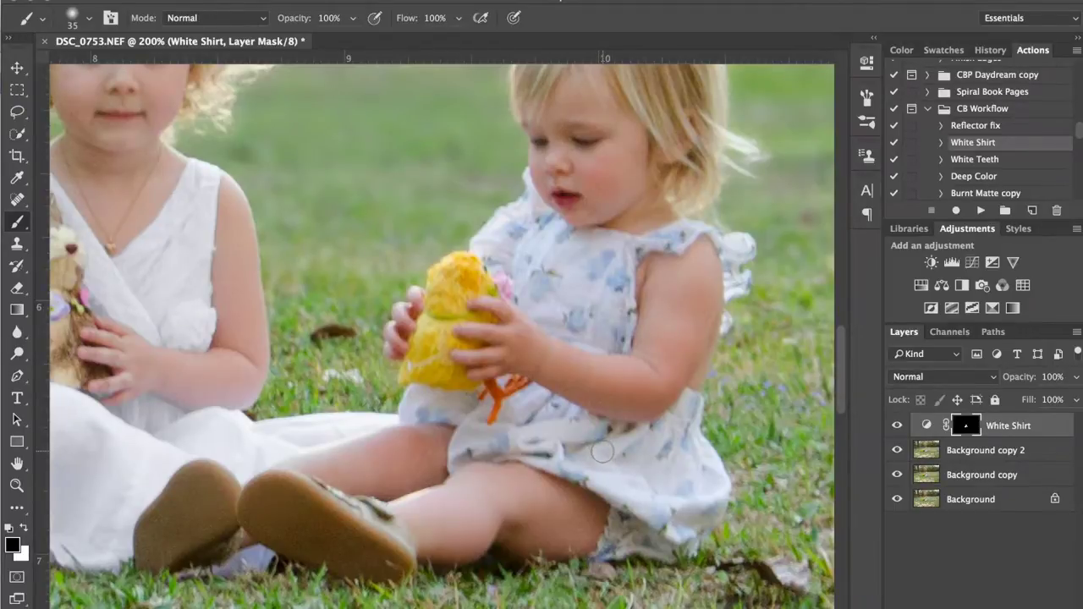
Step: Merge all visible layers into the Background layer
key(ctrl+minus)
key(ctrl+minus)
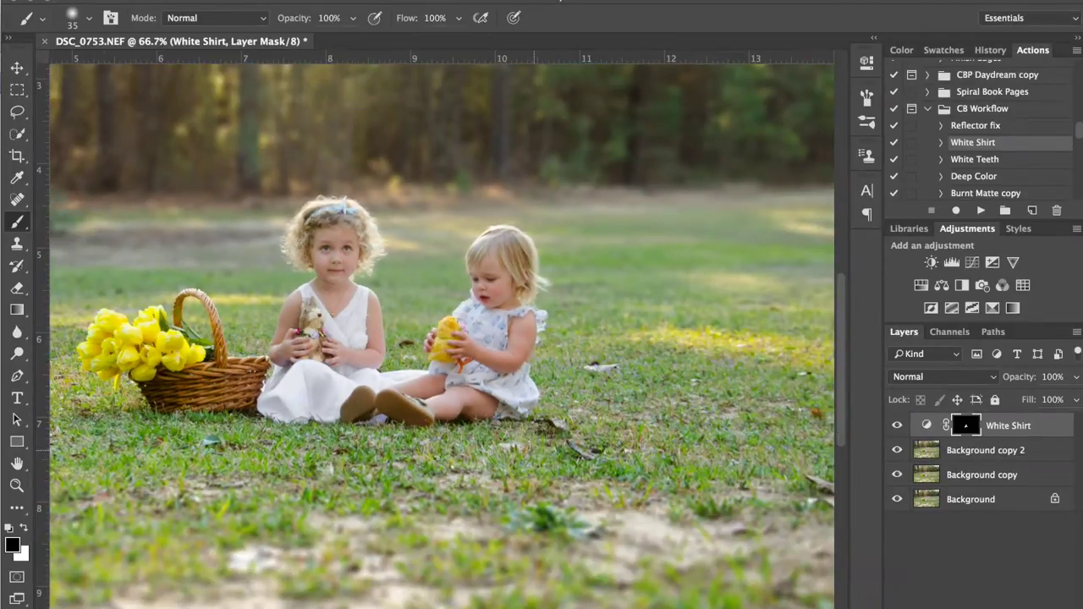
key(ctrl+shift+e)
key(x)
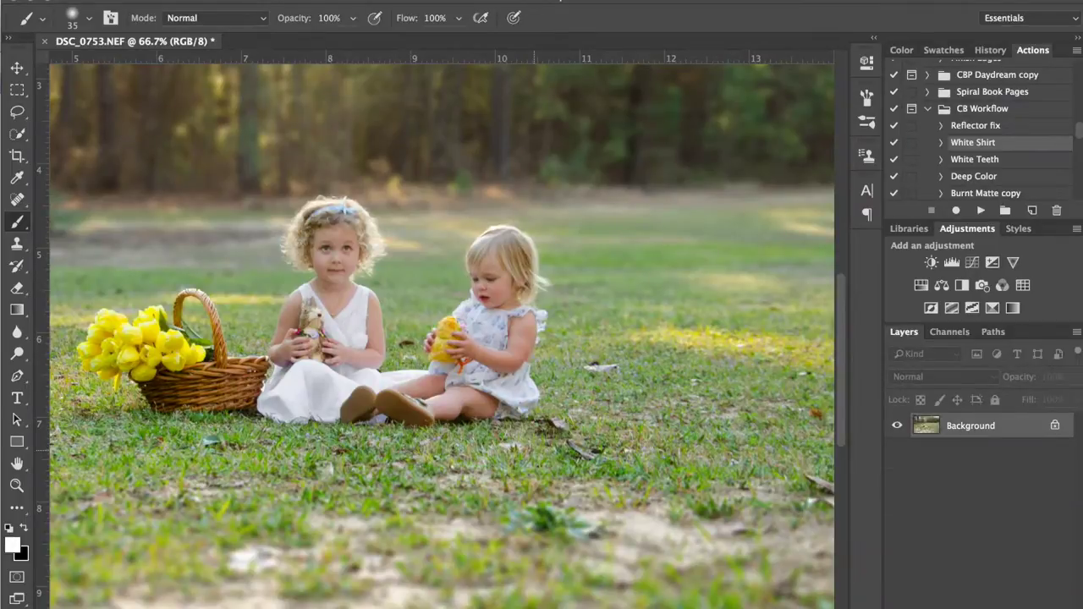
Step: Run the Easy Sharp action from the Frequency Separation set on the merged Background layer
scroll(1005, 176, down, 5)
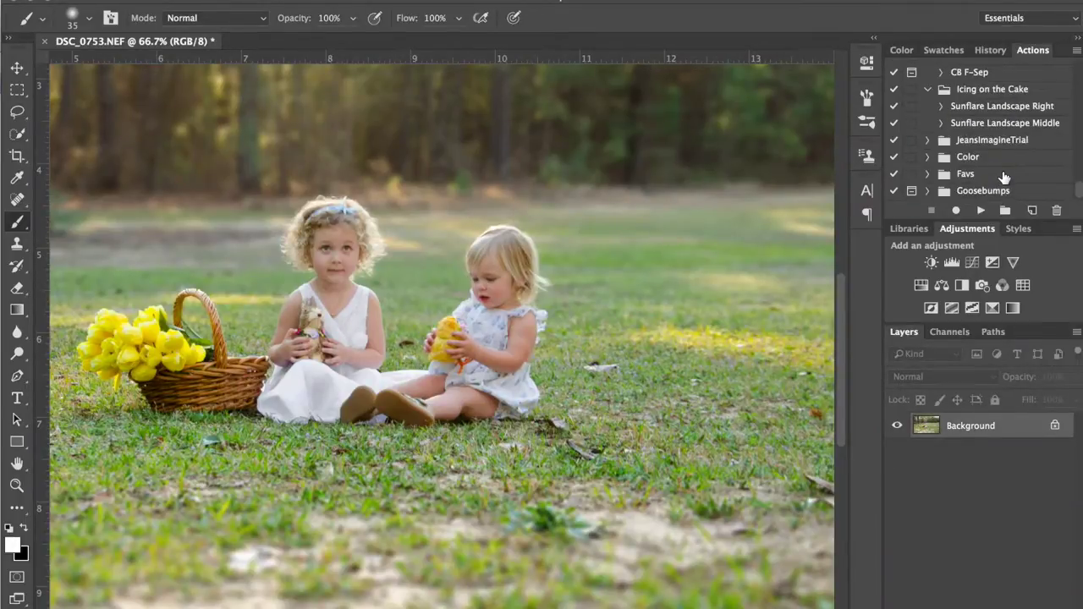
scroll(1004, 176, up, 8)
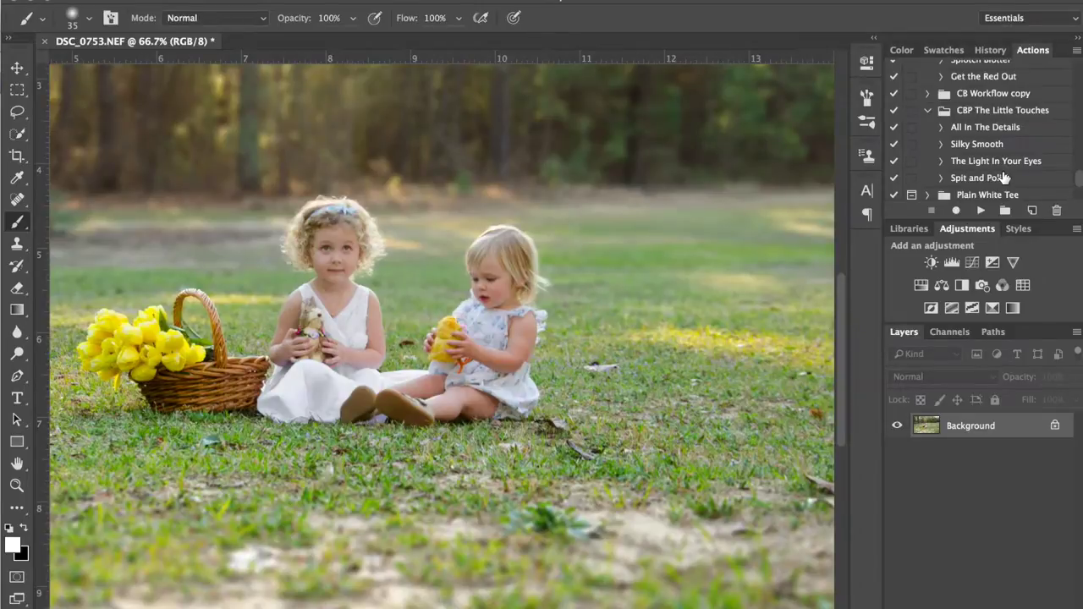
scroll(1005, 176, down, 5)
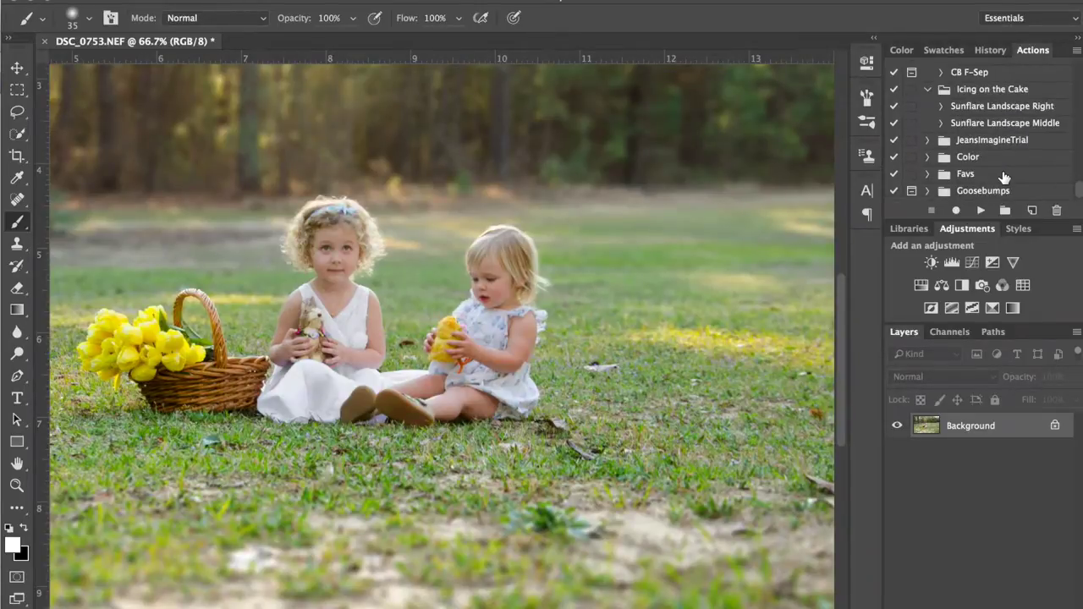
scroll(962, 145, up, 4)
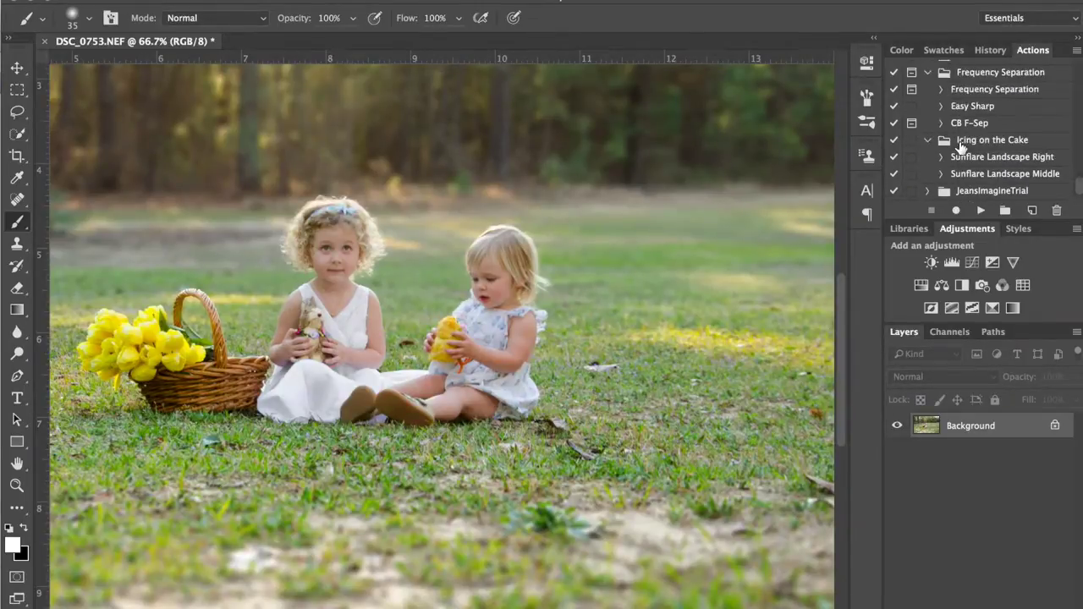
scroll(963, 146, up, 3)
scroll(962, 146, down, 6)
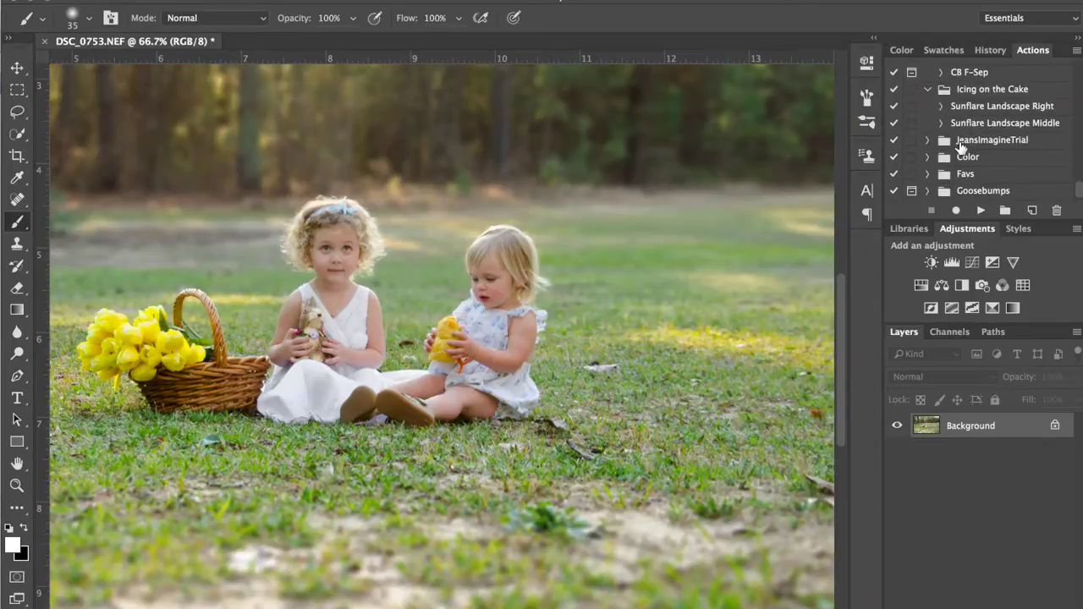
scroll(993, 105, up, 1)
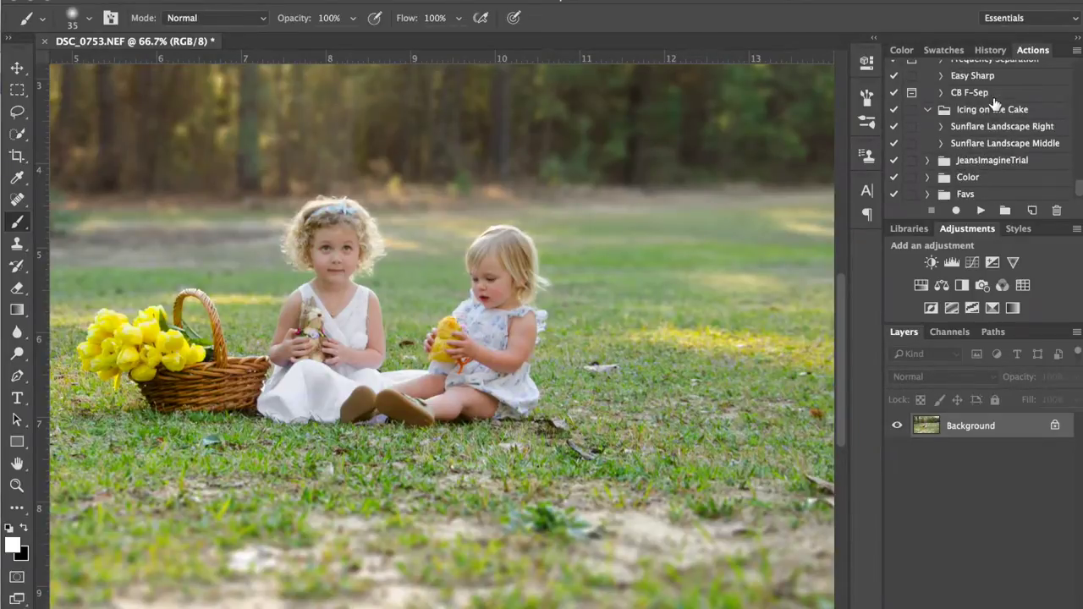
click(980, 77)
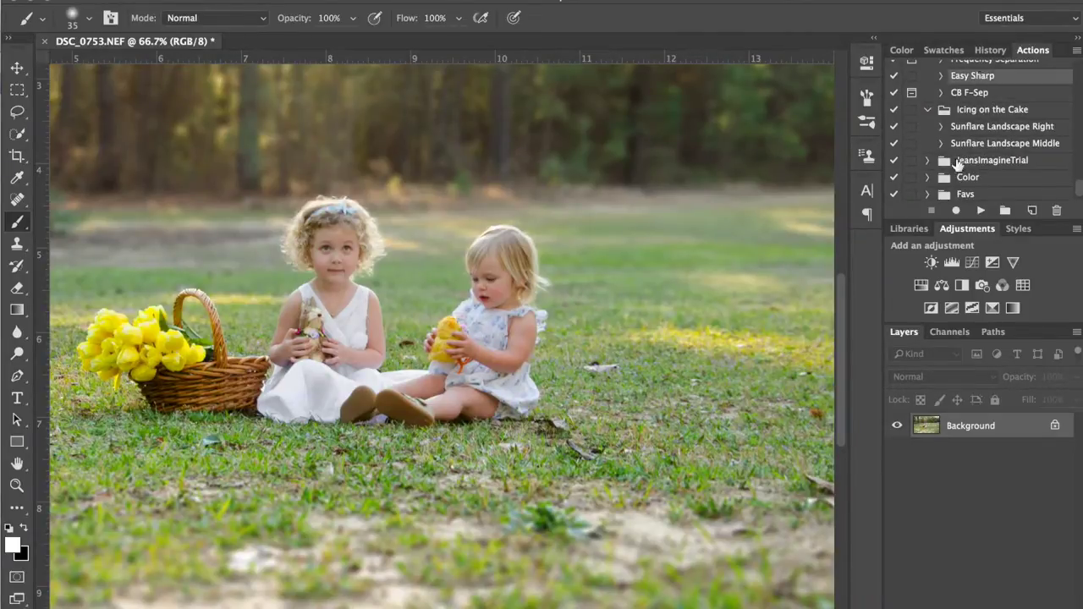
click(982, 213)
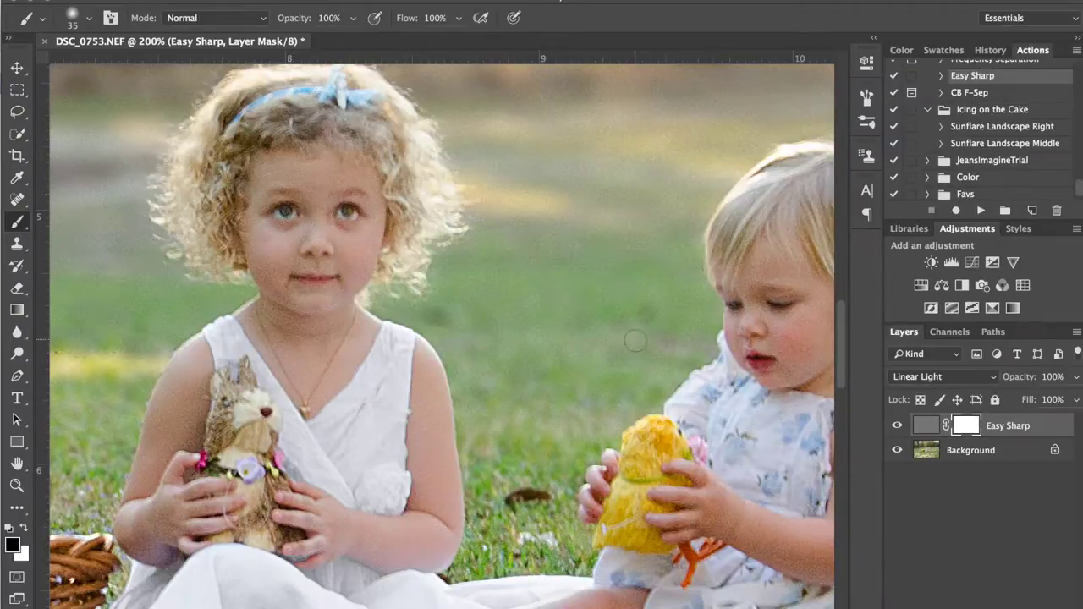
Step: Invert the Easy Sharp layer mask to black to hide the sharpening
key(ctrl+i)
key(ctrl+i)
key(ctrl+i)
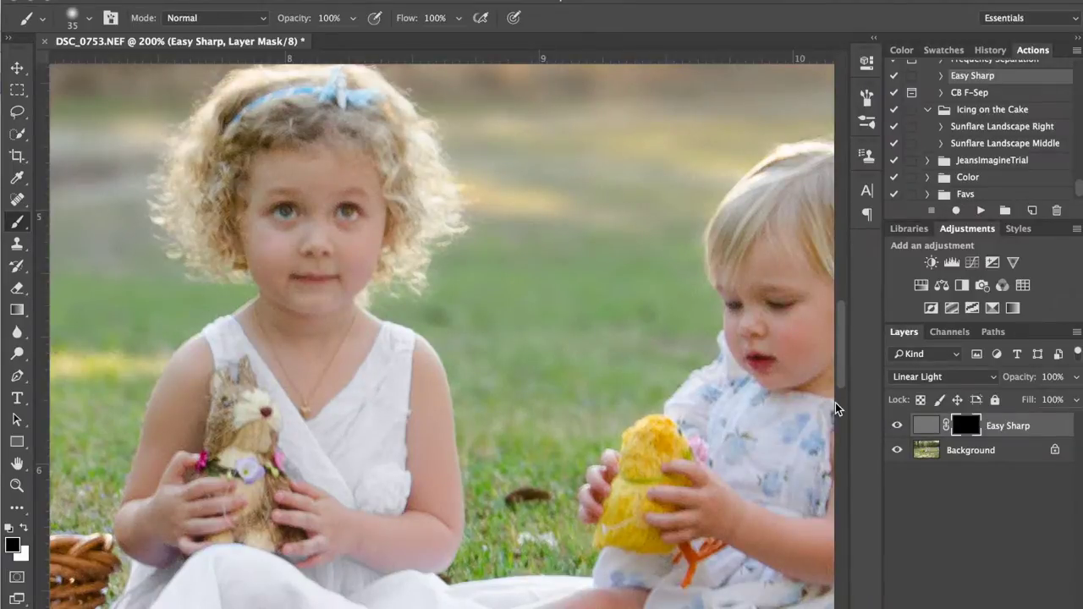
Step: Paint white with a 250 px brush on the Easy Sharp mask over the older girl's face, dress and toy bunny
key(bracketright)
key(bracketright)
key(bracketright)
key(bracketright)
key(bracketright)
key(bracketright)
key(bracketright)
key(bracketright)
key(bracketright)
key(bracketright)
key(bracketright)
key(bracketright)
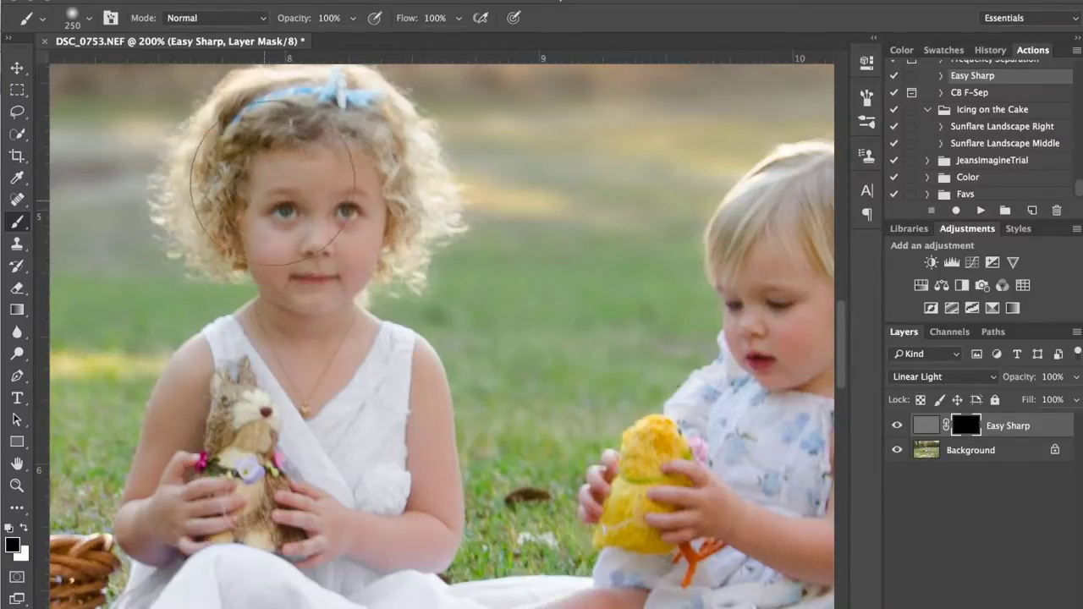
key(x)
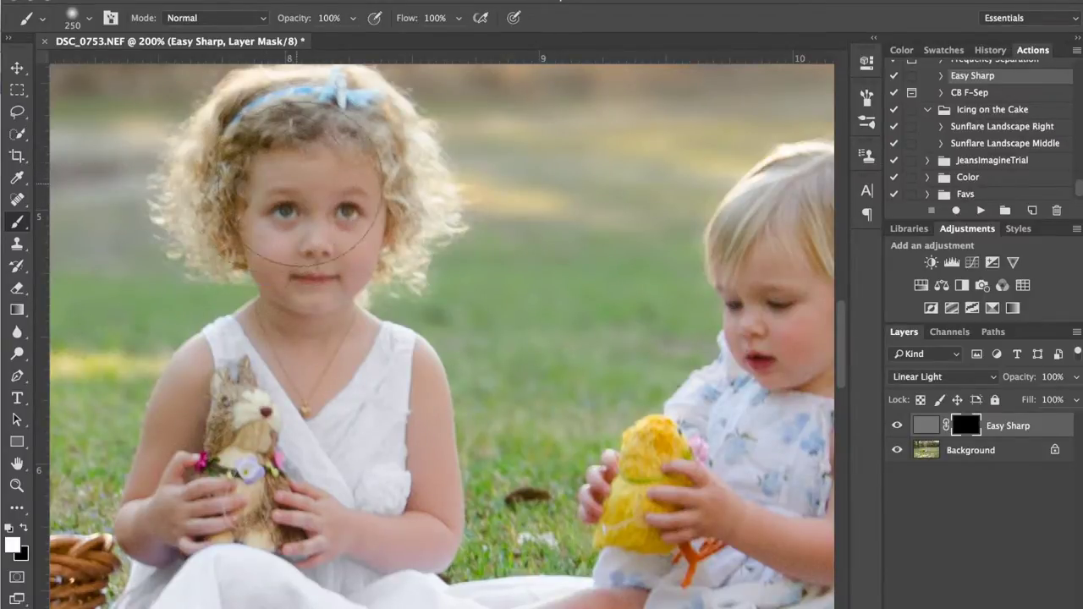
mouse_move(281, 187)
mouse_down()
mouse_move(292, 161)
mouse_move(324, 152)
mouse_move(311, 235)
mouse_move(314, 341)
mouse_up()
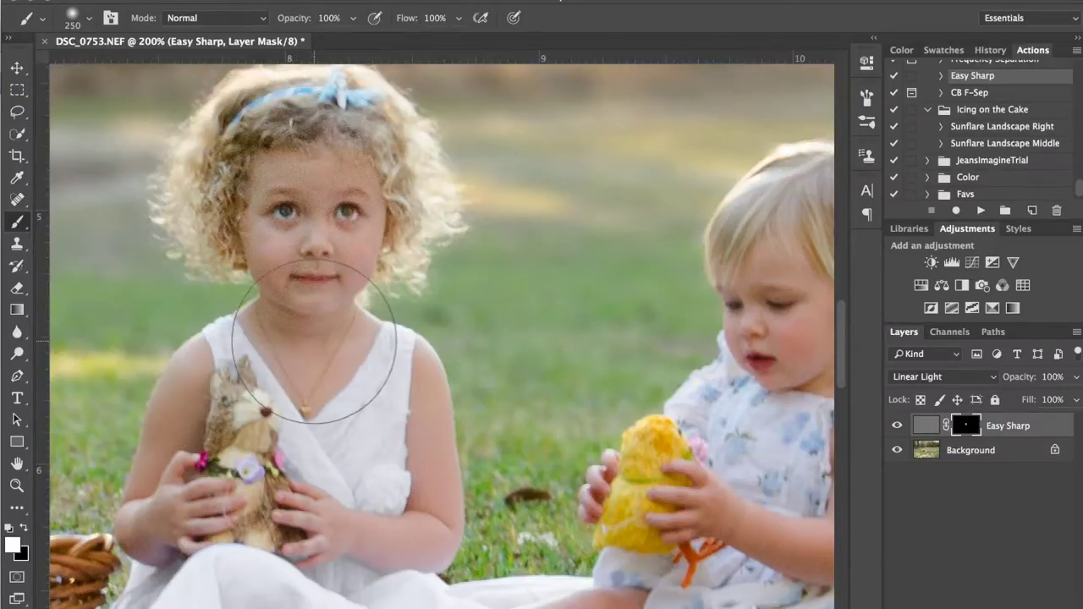
scroll(314, 340, down, 3)
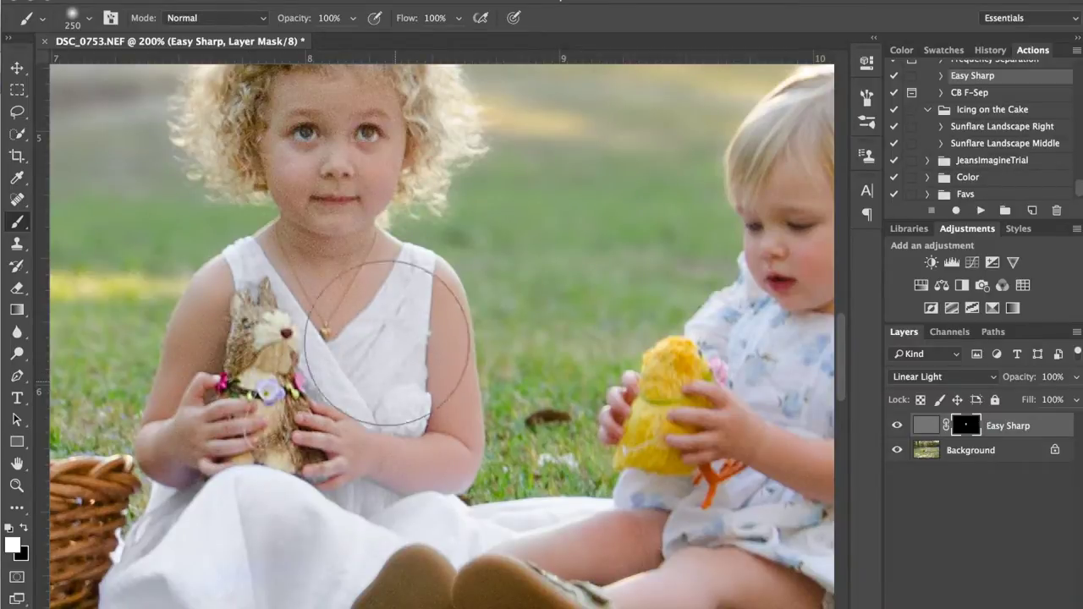
Step: Reveal the Easy Sharp sharpening over the younger girl with the same white brush
scroll(250, 449, right, 5)
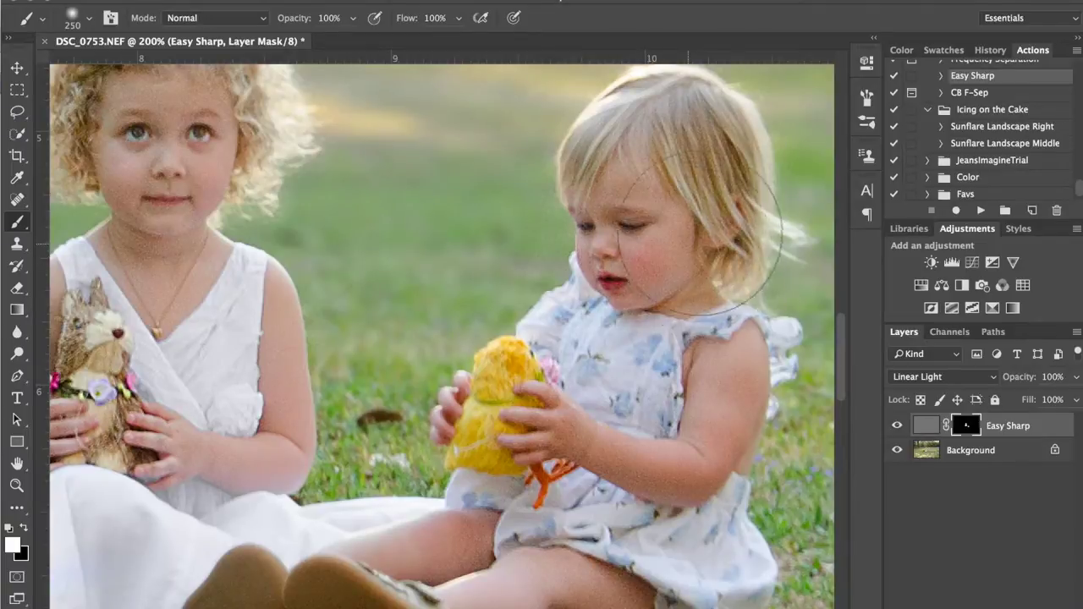
scroll(680, 267, left, 6)
scroll(680, 267, up, 2)
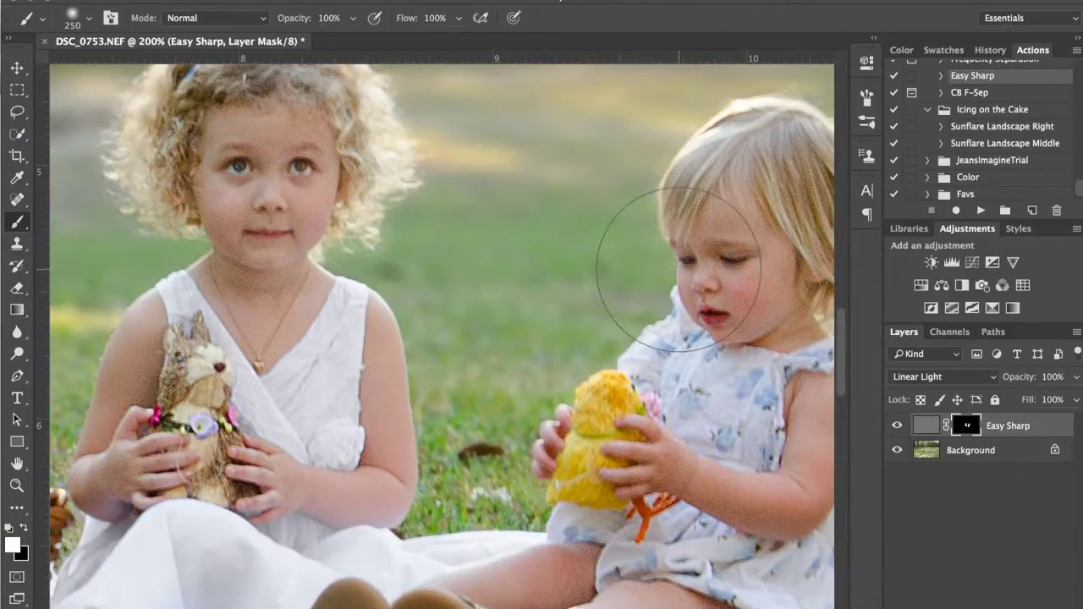
Step: Lower the Easy Sharp layer's opacity to 50%
click(1076, 378)
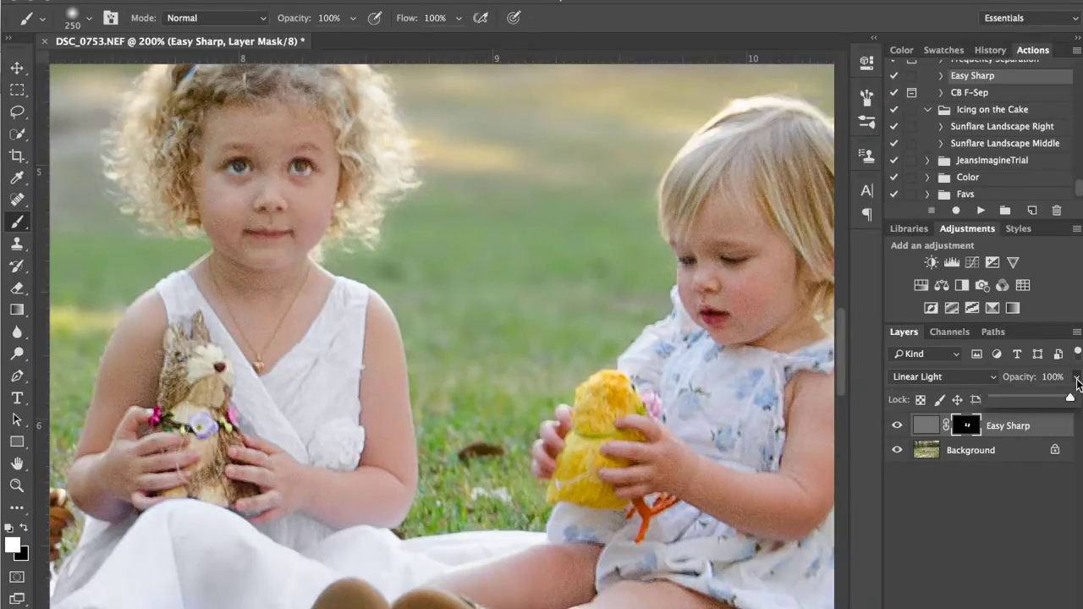
drag(1072, 404, 1057, 405)
Step: Compare both girls with and without the Easy Sharp layer
click(897, 426)
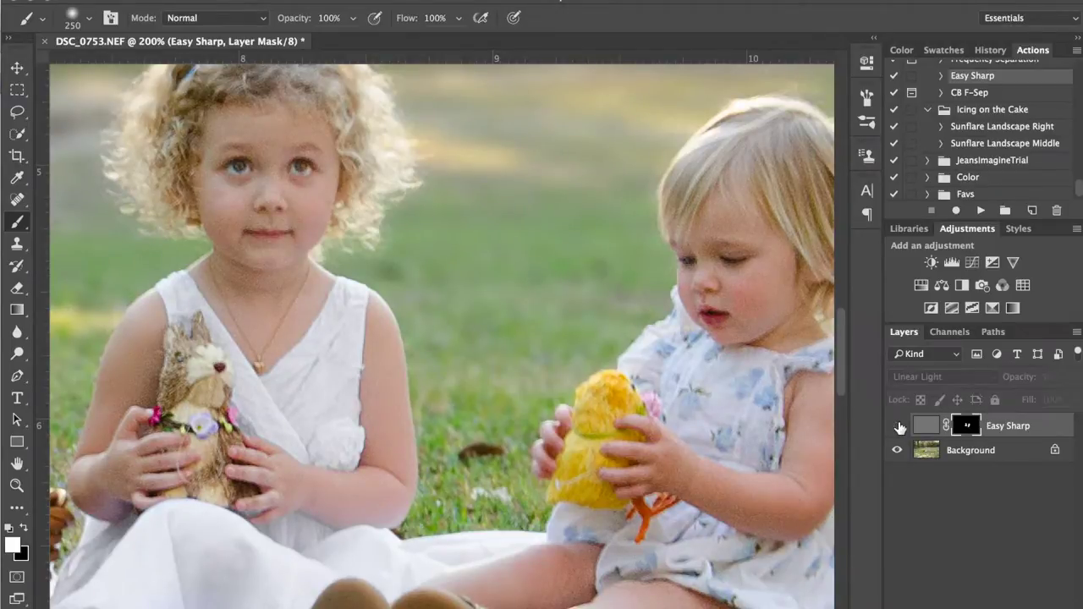
click(899, 427)
click(899, 426)
click(899, 427)
click(899, 427)
click(899, 427)
click(899, 427)
click(899, 427)
click(899, 427)
click(898, 427)
click(899, 427)
click(899, 428)
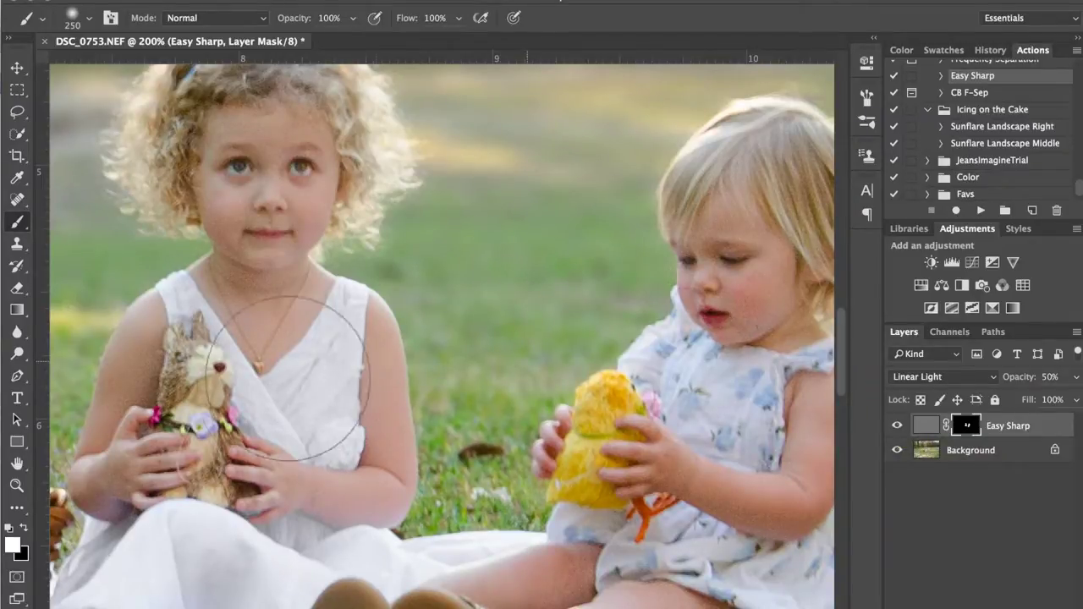
Step: Mask the sharpening off the girls' skin with a 70 px black brush and merge the layers into the Background
key(bracketleft)
key(bracketleft)
key(bracketleft)
key(bracketleft)
key(bracketleft)
key(bracketleft)
key(bracketleft)
key(bracketleft)
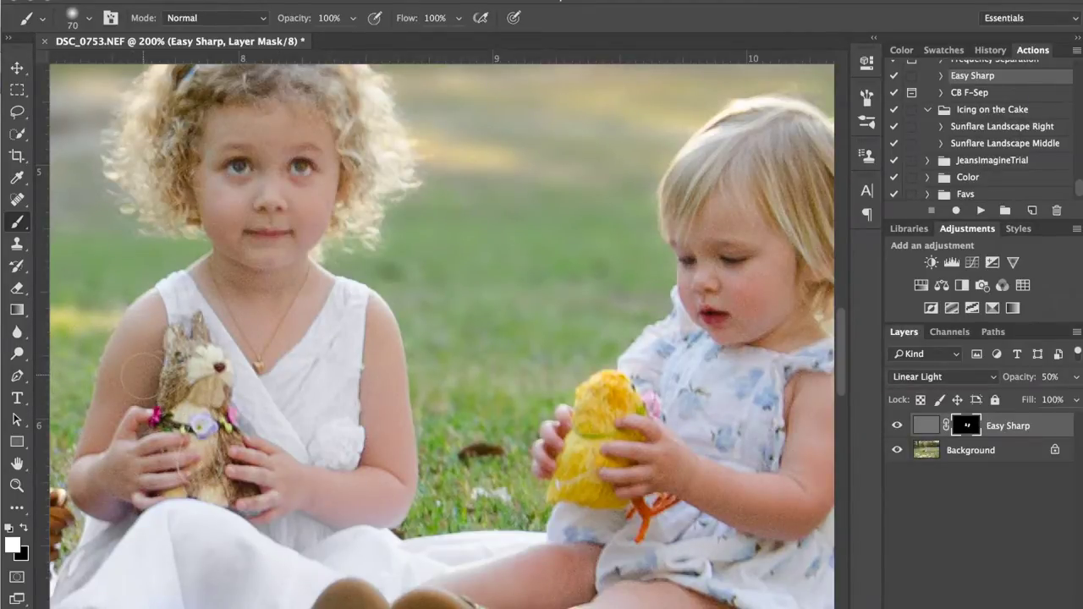
key(x)
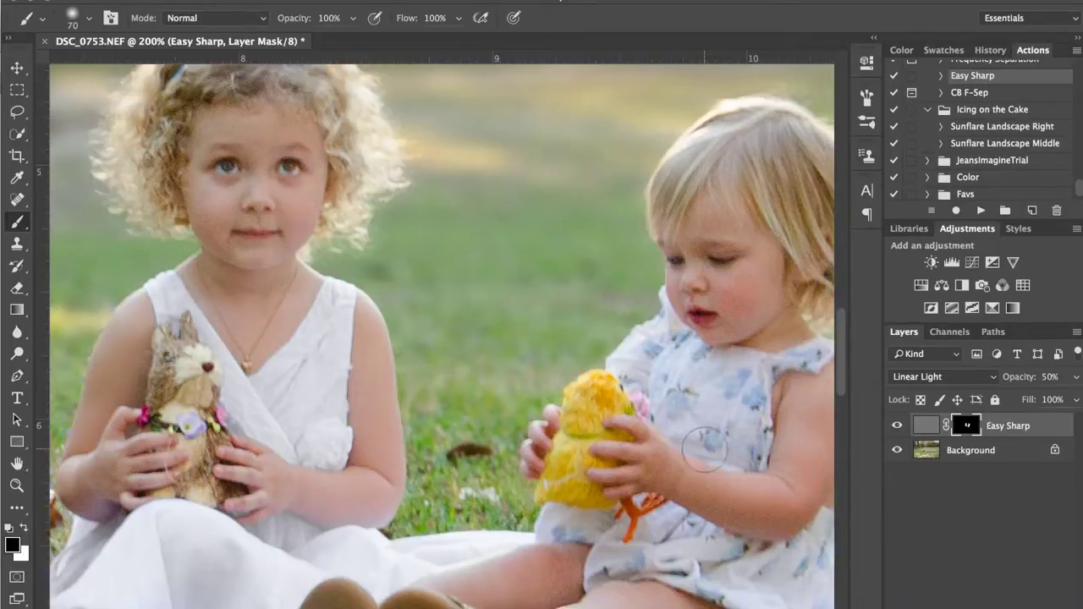
scroll(703, 448, down, 2)
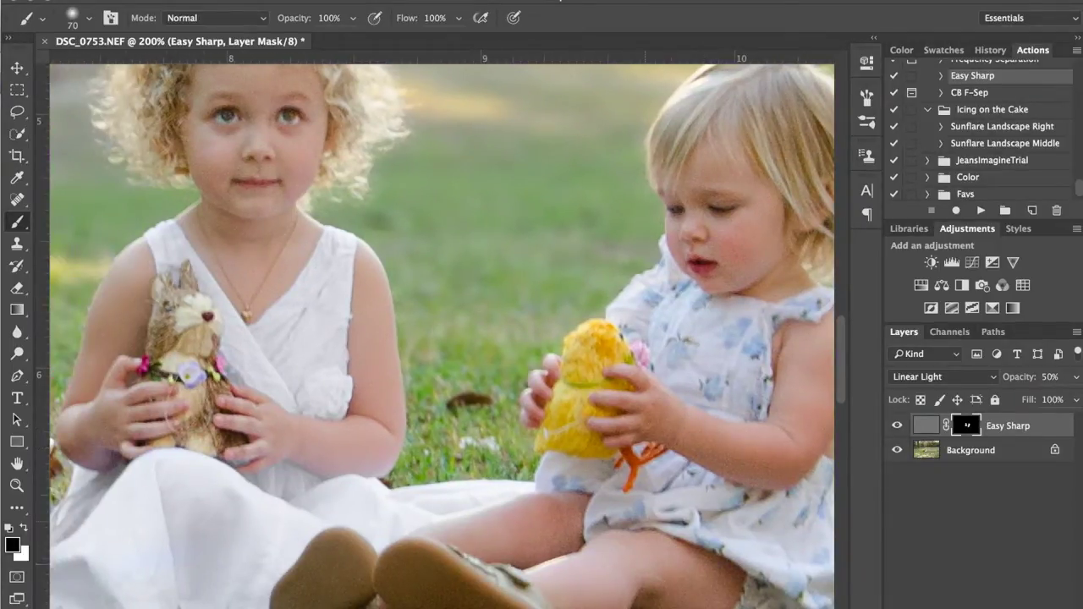
scroll(405, 435, up, 3)
scroll(424, 440, right, 2)
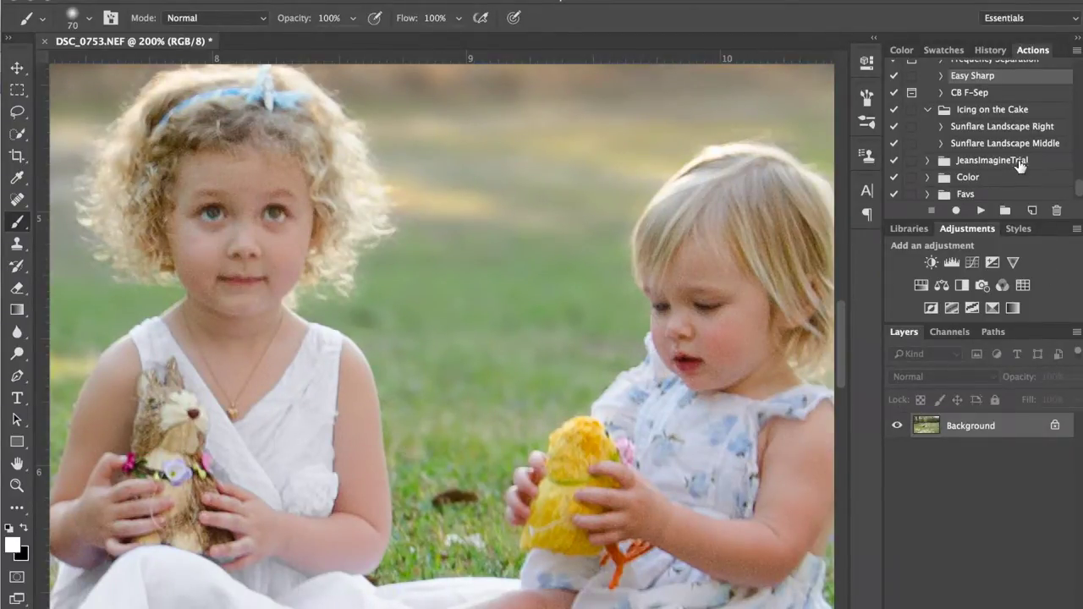
Step: Run the Spit and Polish action on the merged Background layer
scroll(995, 134, up, 1)
scroll(995, 134, up, 5)
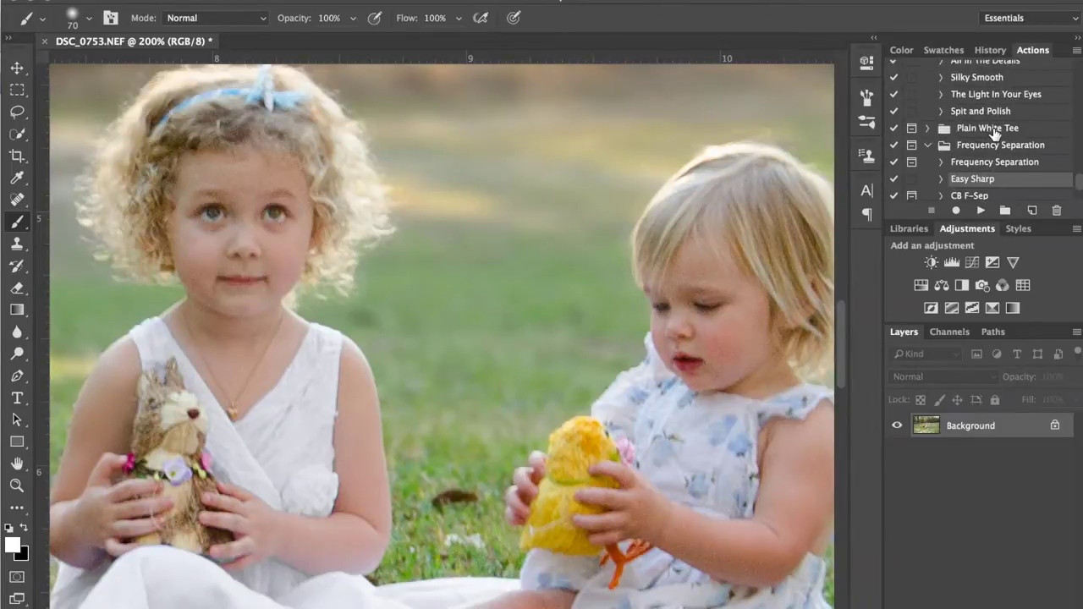
click(982, 112)
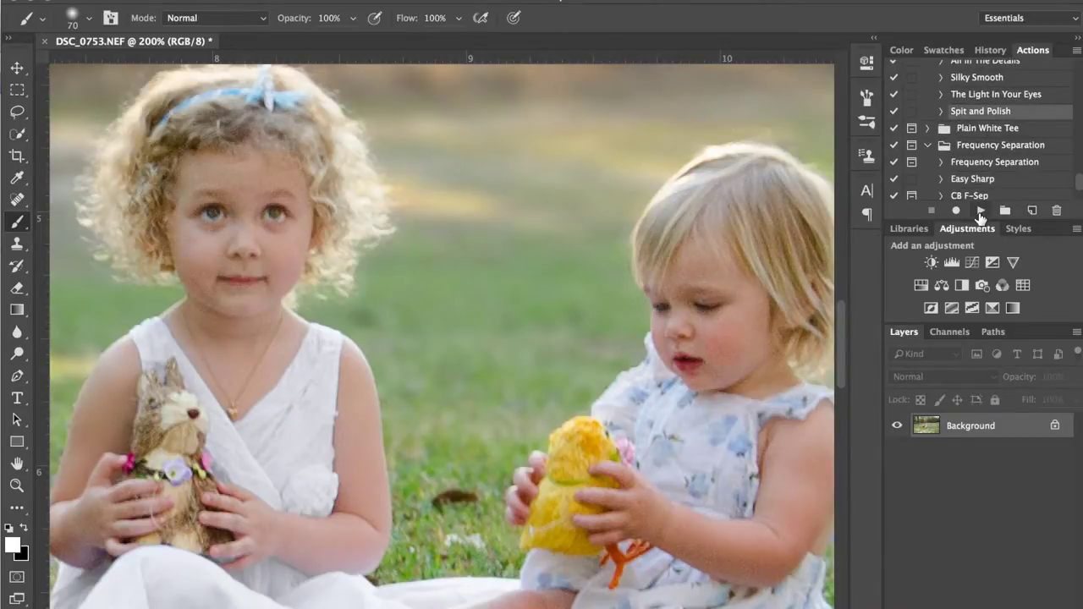
click(980, 216)
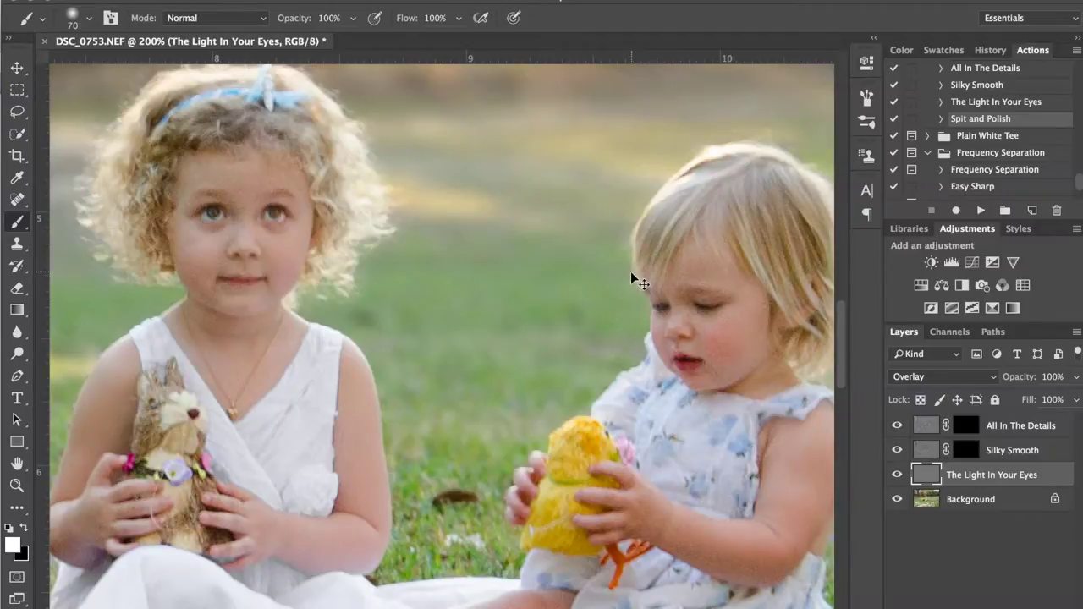
Step: Paint the younger girl's eyes and lips on the All In The Details mask with a small white brush at 35% opacity
key(ctrl+plus)
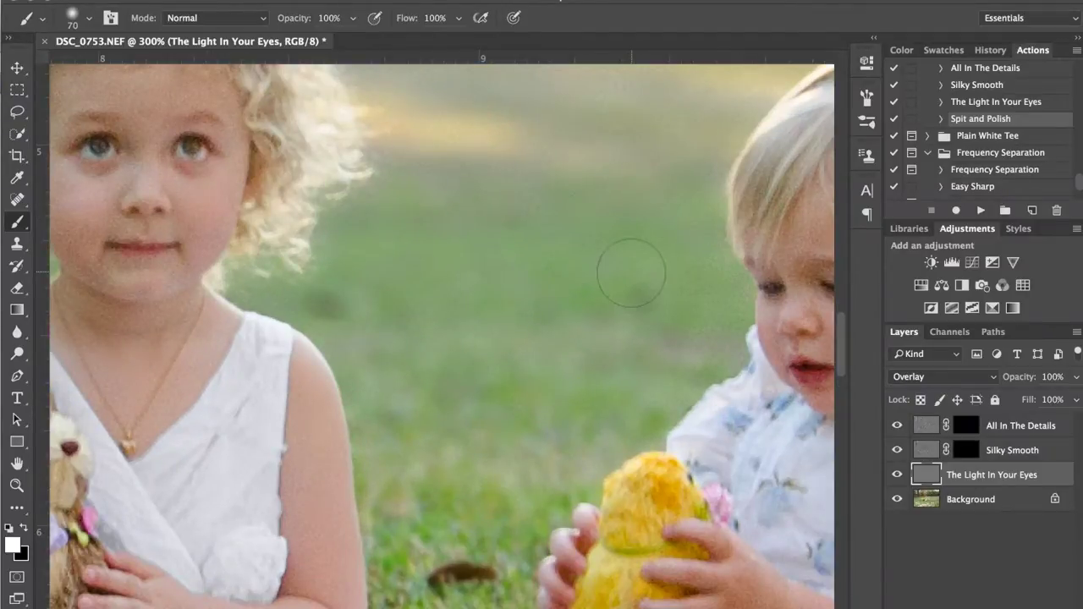
scroll(631, 273, right, 5)
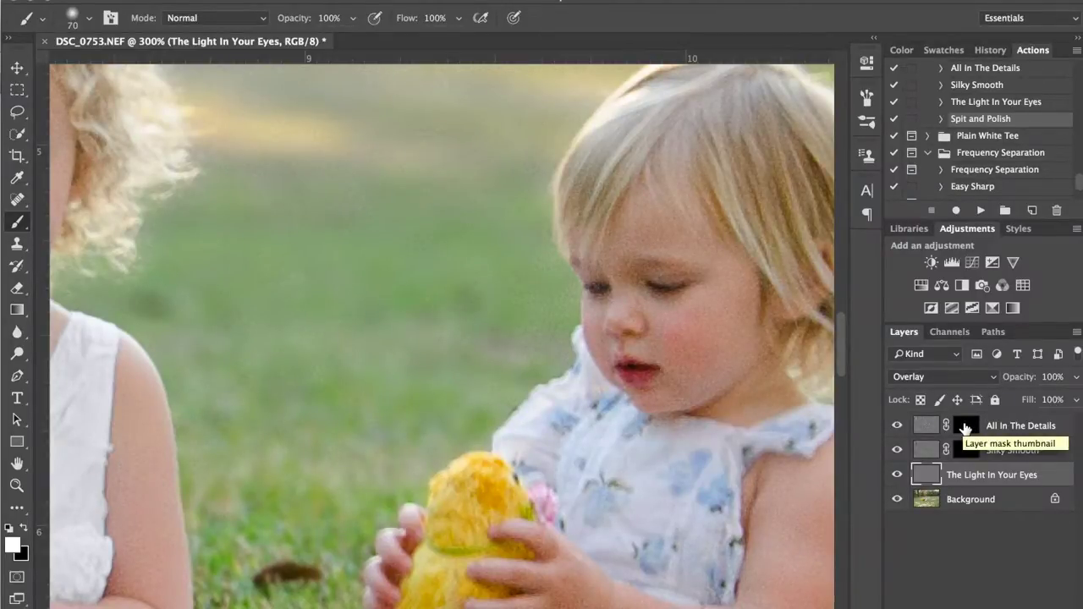
click(966, 429)
key(x)
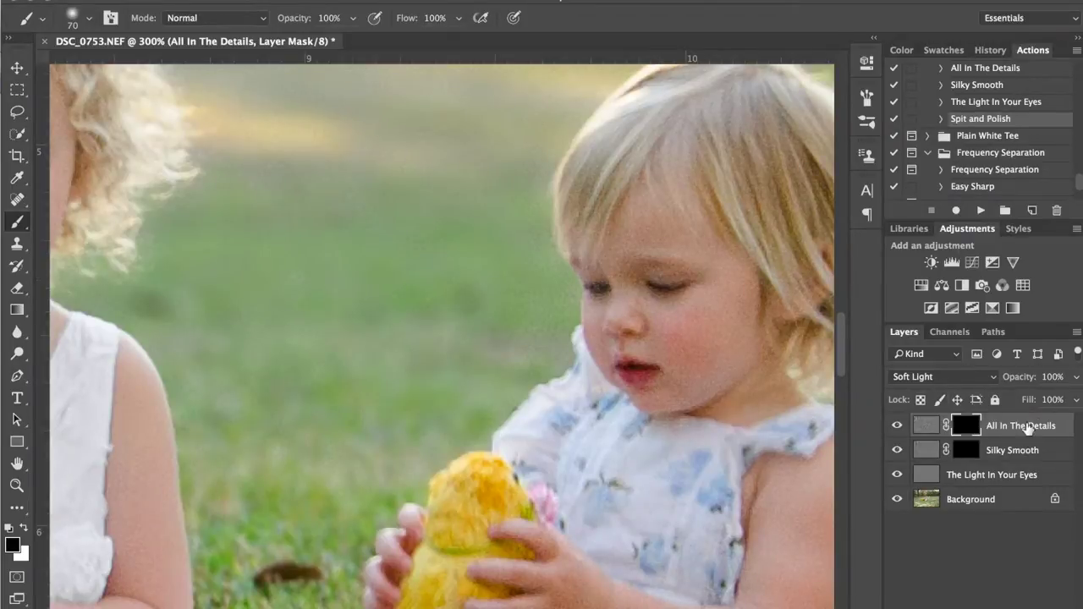
key(bracketleft)
key(bracketleft)
key(bracketleft)
key(3)
key(5)
key(bracketleft)
key(x)
mouse_move(594, 288)
mouse_down()
mouse_move(634, 332)
mouse_move(614, 316)
mouse_move(636, 368)
mouse_move(654, 375)
mouse_up()
Step: Paint the All In The Details effect onto the older girl's facial features and compare it with the layer hidden
scroll(398, 288, left, 10)
scroll(398, 287, up, 2)
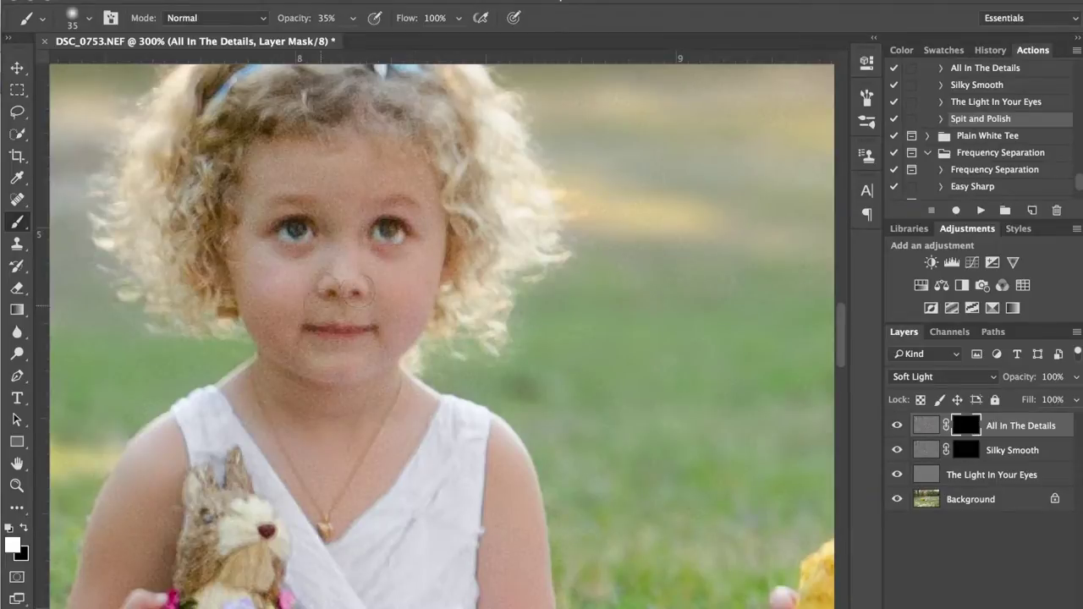
click(898, 427)
click(900, 429)
click(899, 428)
click(899, 427)
click(899, 428)
click(898, 429)
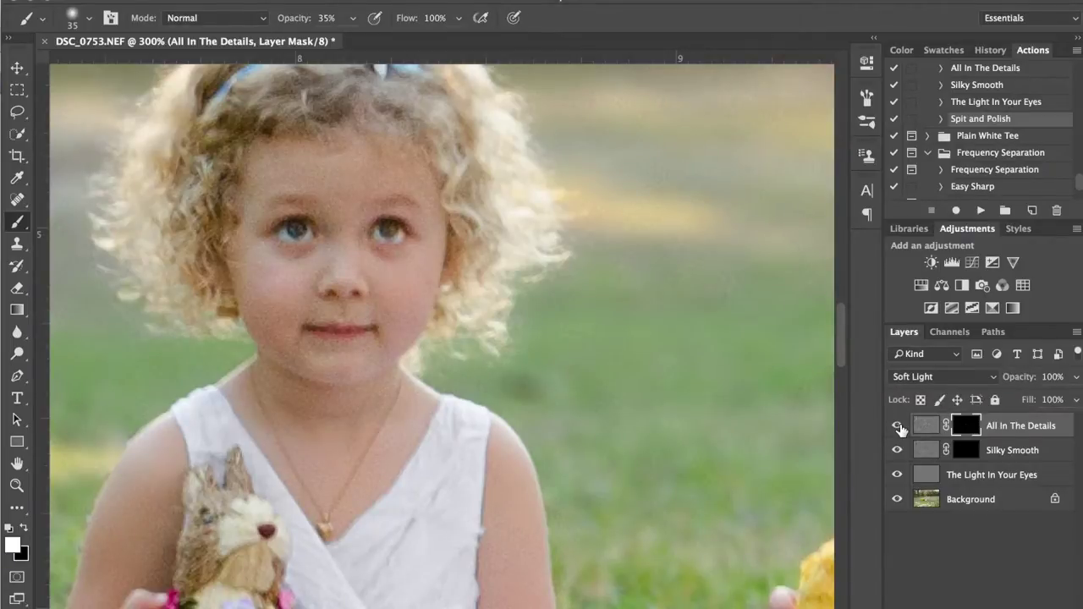
Step: Smooth the older girl's facial skin on the Silky Smooth mask with a 30 px white brush at 35% opacity
click(970, 458)
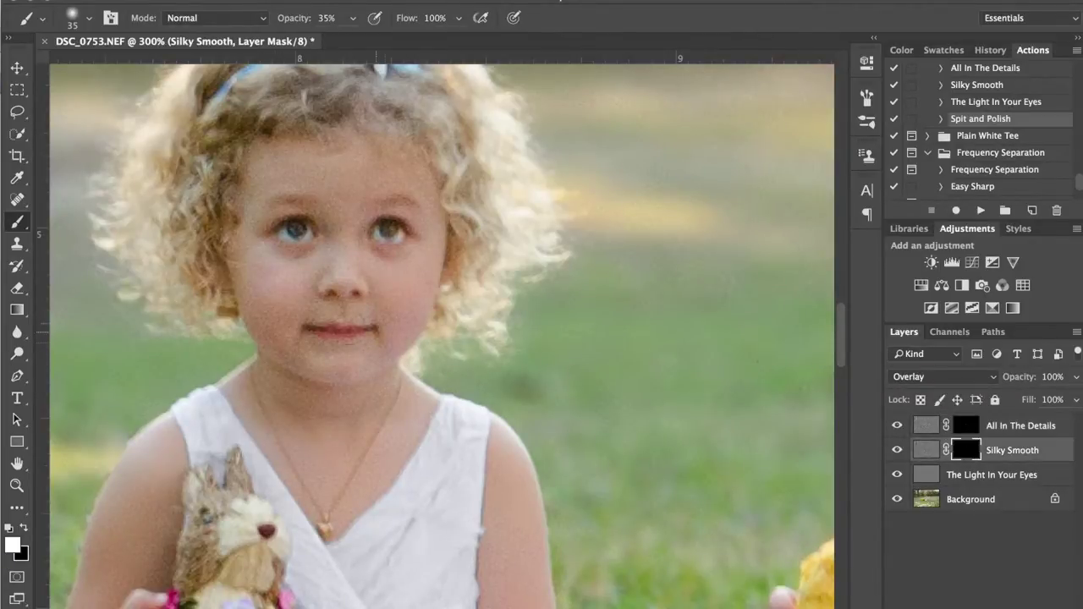
key(bracketleft)
mouse_move(305, 265)
mouse_down()
mouse_move(264, 259)
mouse_move(259, 272)
mouse_up()
scroll(327, 462, down, 3)
scroll(326, 462, left, 2)
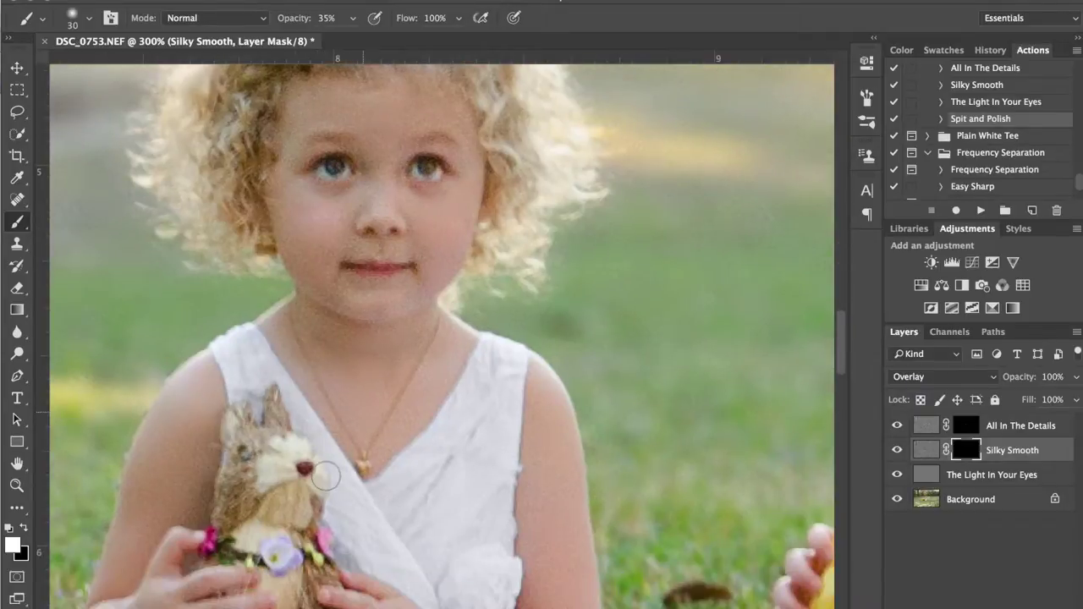
Step: Smooth the skin of the older girl's chest and arms on the Silky Smooth mask with a 40 px brush
scroll(237, 436, down, 3)
scroll(237, 436, left, 1)
key(])
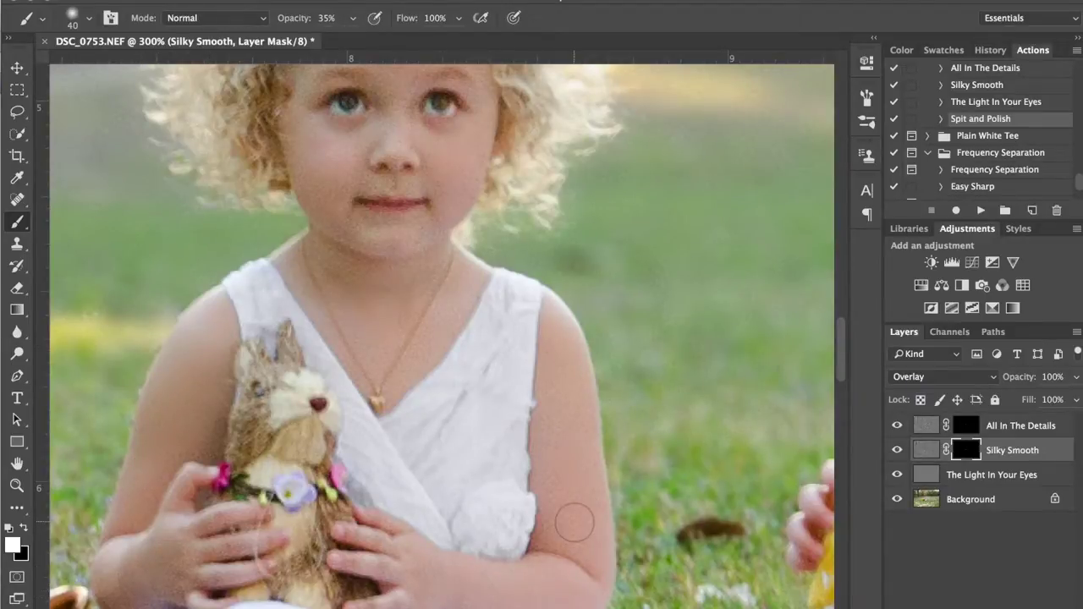
scroll(581, 491, down, 5)
scroll(582, 491, right, 3)
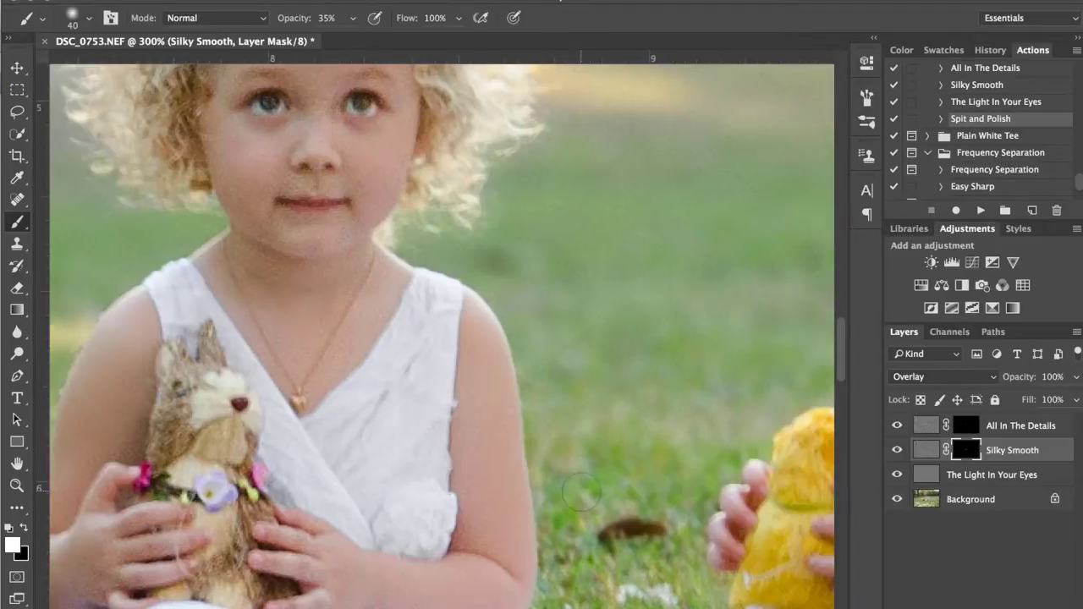
Step: Smooth the skin of the younger girl's legs and arm on the Silky Smooth mask with a 50 px brush
scroll(581, 491, right, 2)
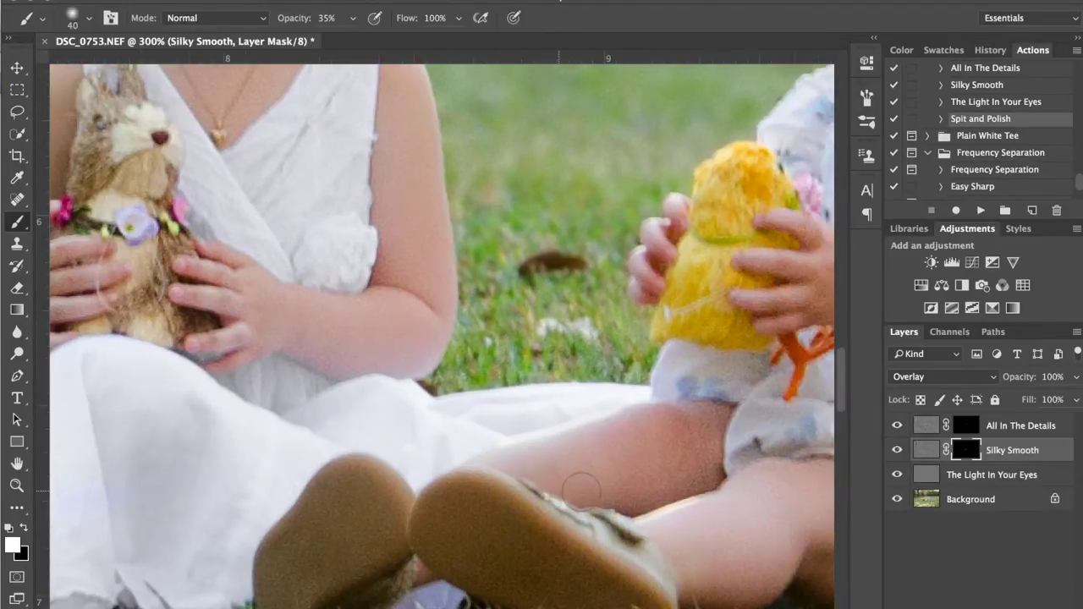
key(bracketright)
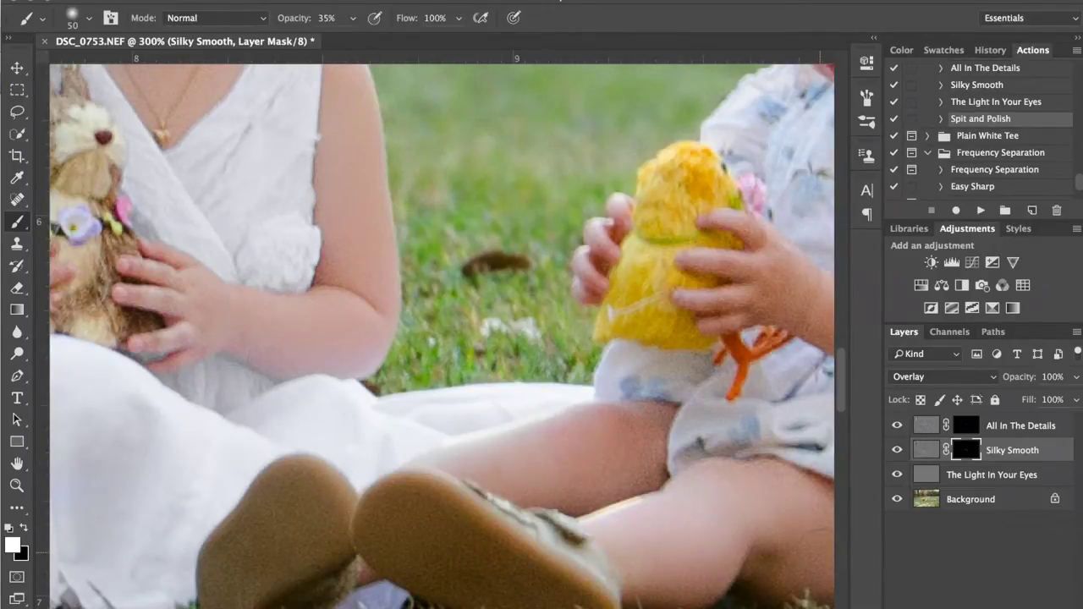
scroll(436, 330, right, 9)
scroll(436, 330, up, 1)
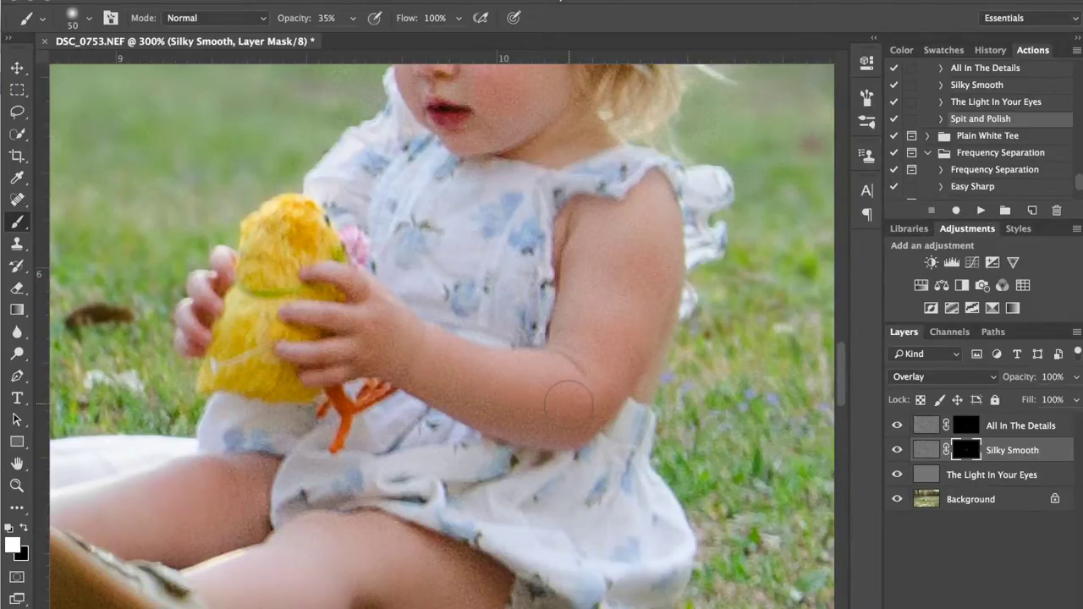
scroll(605, 292, up, 2)
scroll(604, 292, up, 3)
Step: Smooth the younger girl's face with the brush reduced from 45 to 20 px and compare it with Silky Smooth hidden
key(bracketleft)
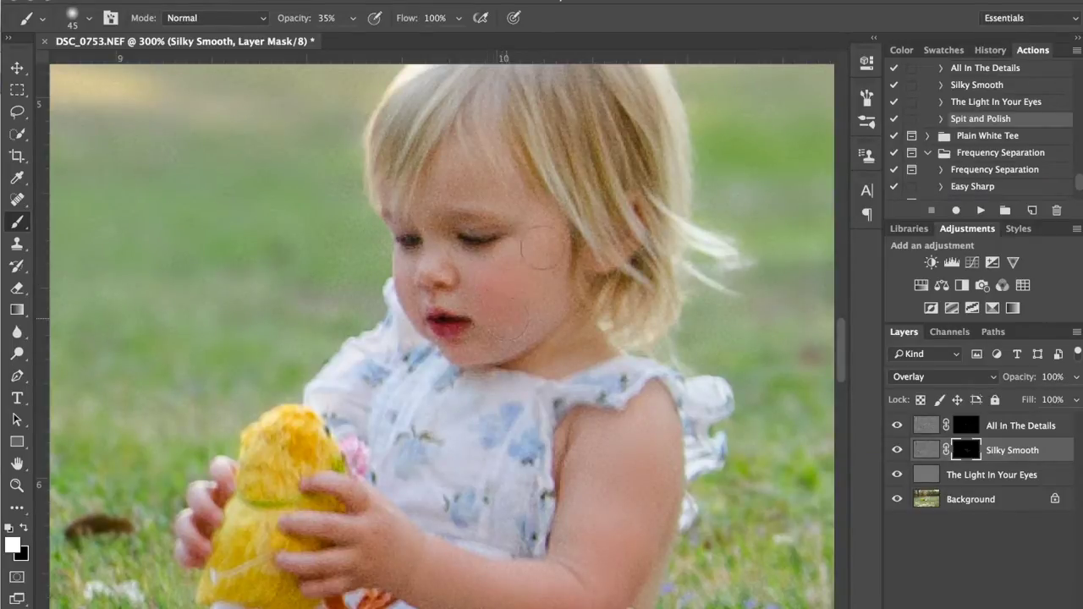
key(bracketleft)
key(bracketleft)
key(bracketleft)
key(bracketleft)
key(bracketleft)
click(898, 450)
click(899, 451)
click(899, 450)
click(899, 450)
Step: Fit the whole photo in view and merge all retouching layers into the Background
scroll(282, 397, left, 10)
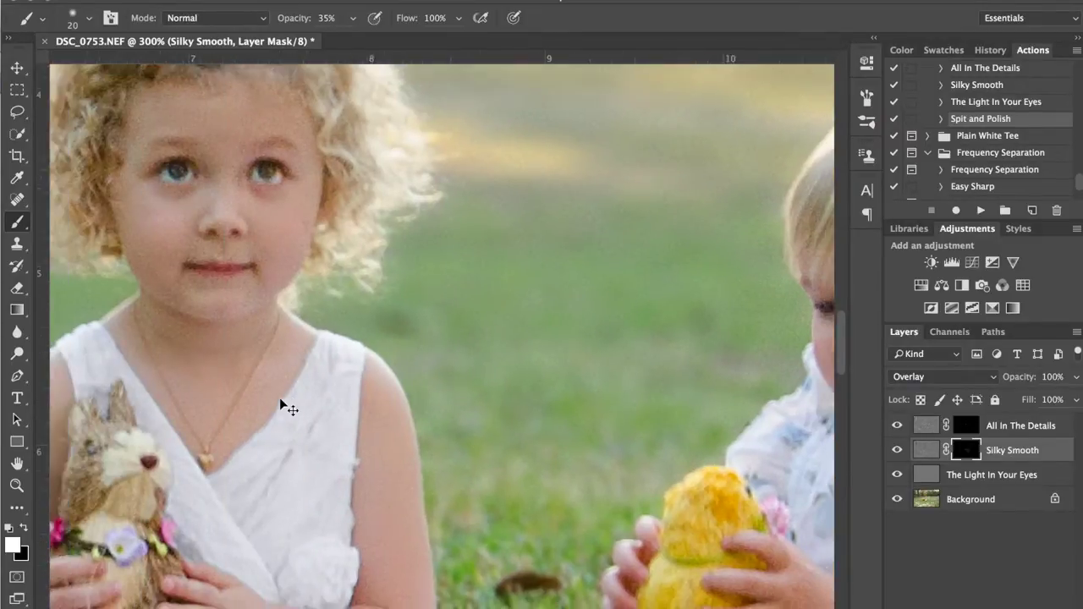
key(ctrl+0)
key(ctrl+shift+e)
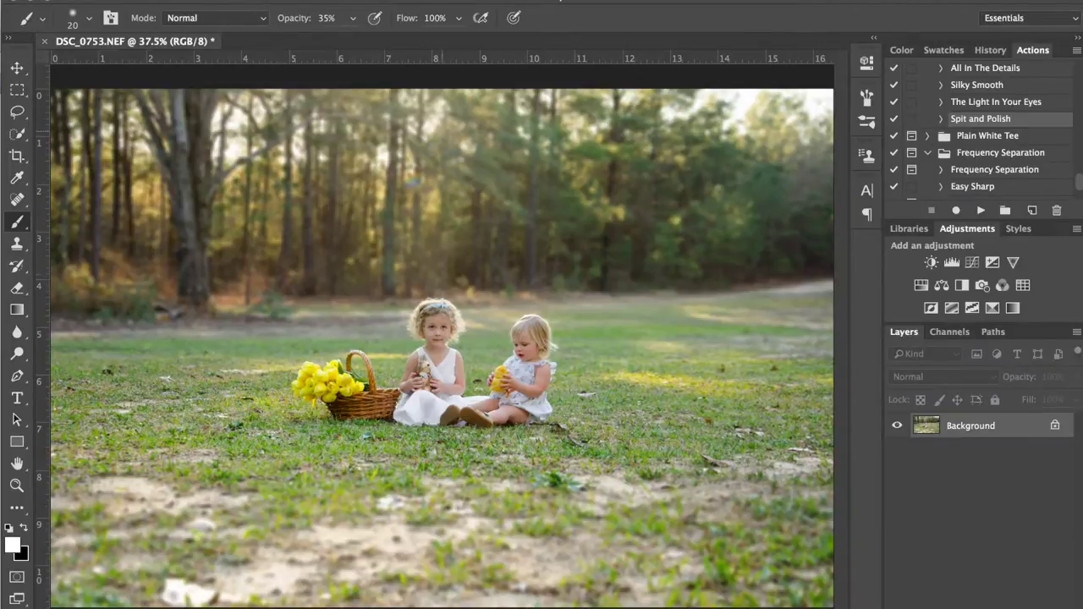
Step: Run the Magic Depth action from the CB Workflow set on the merged photo
scroll(987, 136, up, 5)
scroll(987, 136, up, 10)
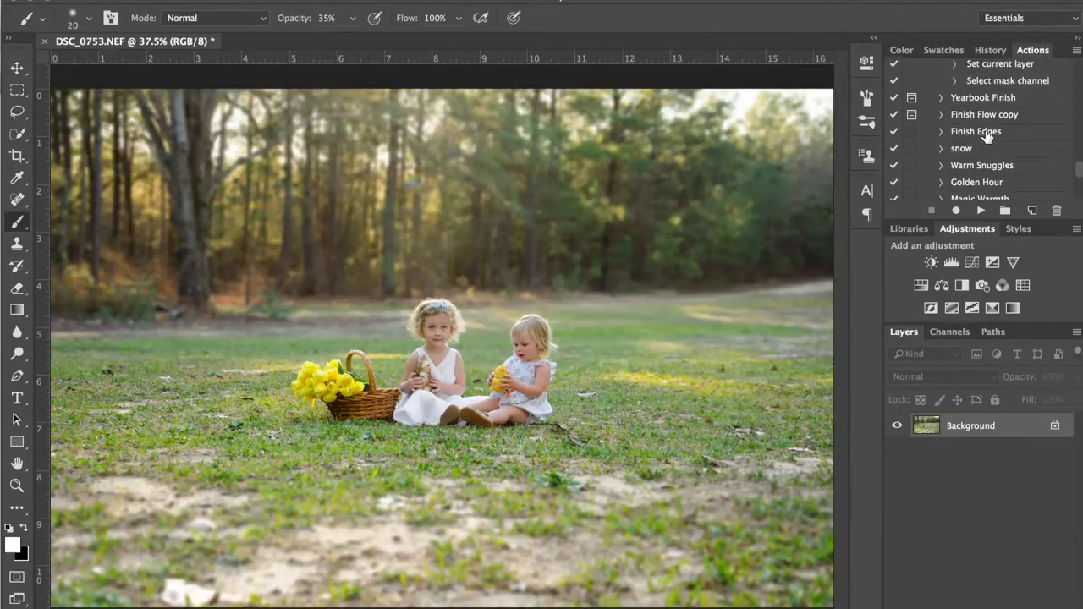
scroll(987, 136, up, 10)
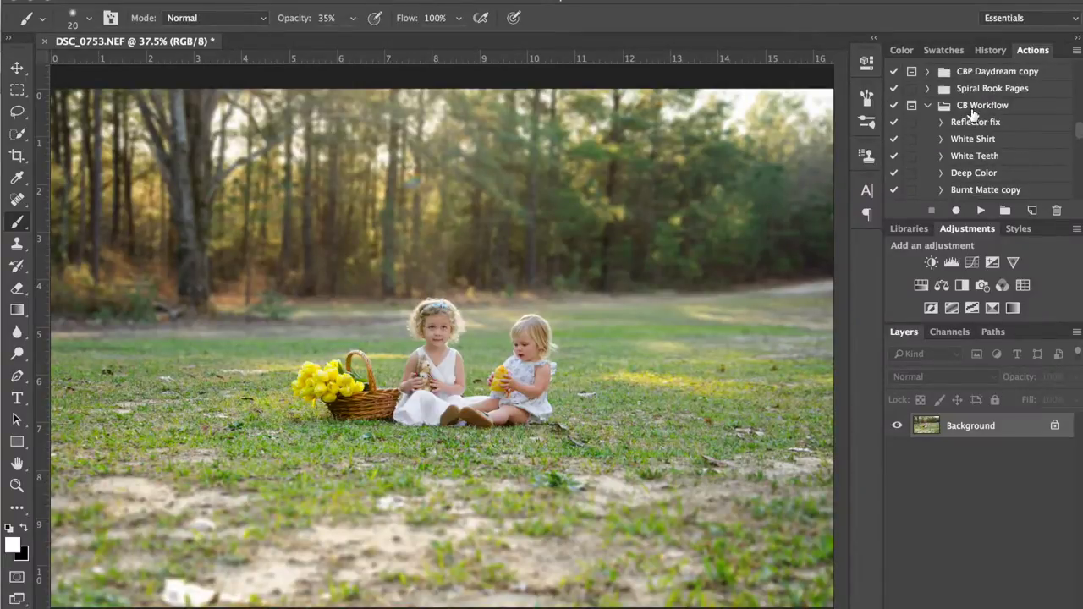
scroll(995, 169, down, 2)
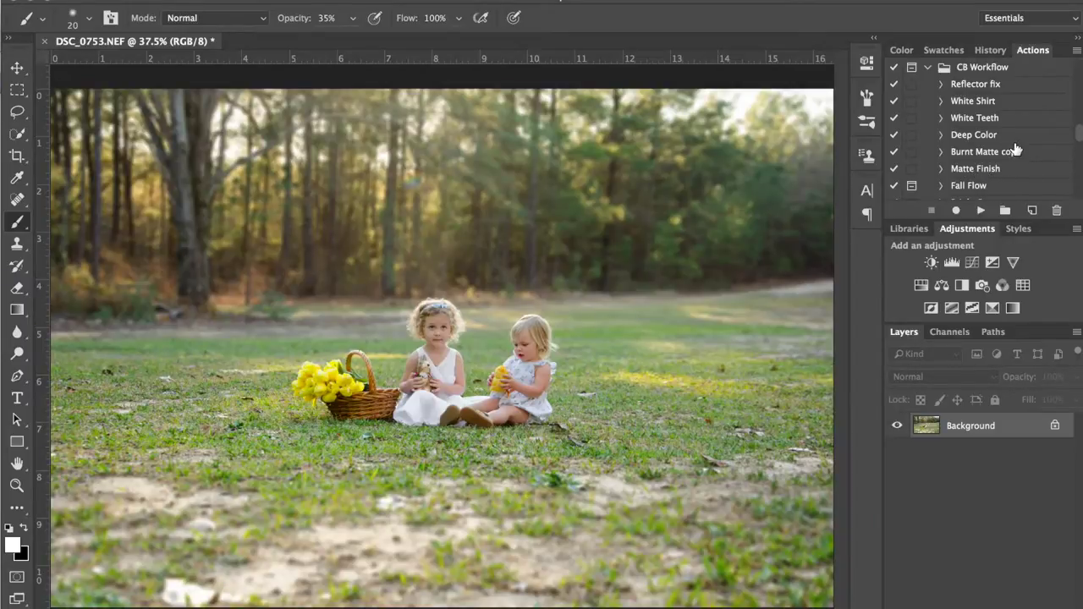
scroll(1010, 145, down, 2)
scroll(1011, 145, down, 1)
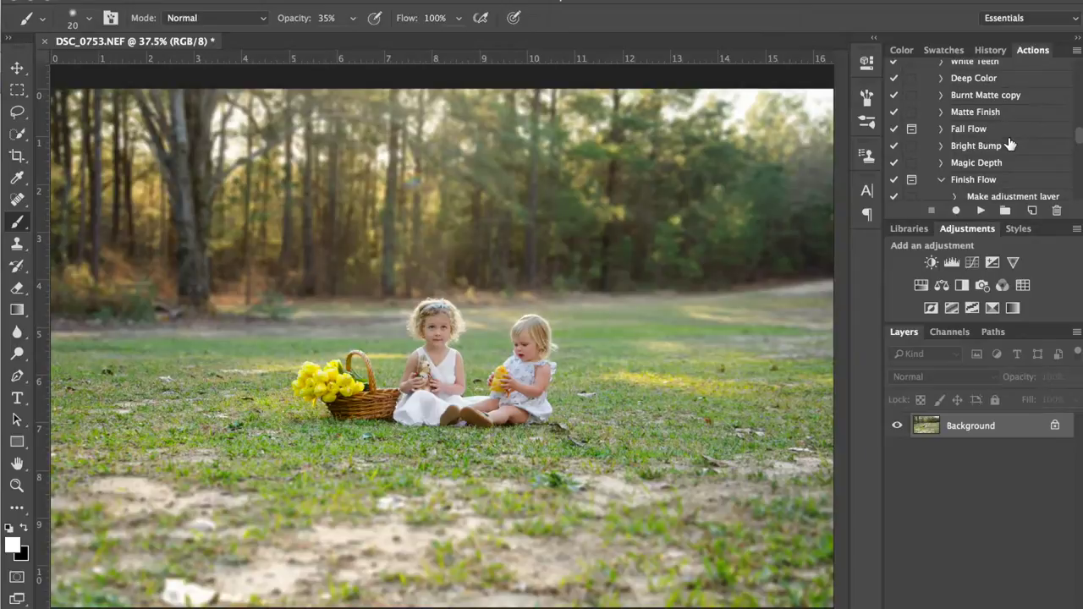
click(1007, 163)
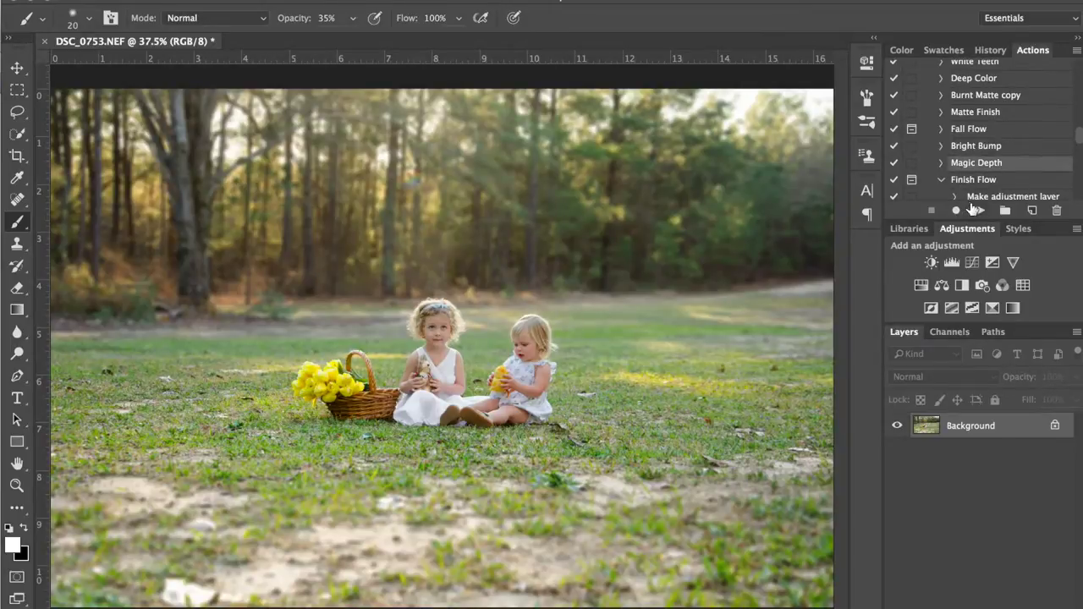
click(980, 211)
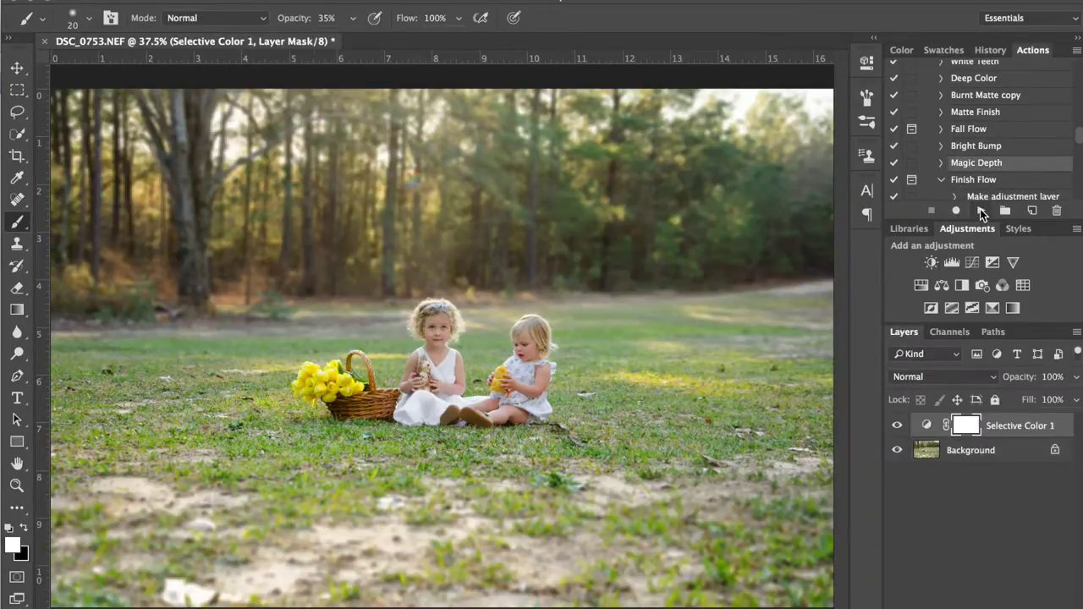
Step: Run the Bright Bump action on the Background layer beneath the Magic Depth adjustment and compare the photo with the brightening hidden
click(973, 453)
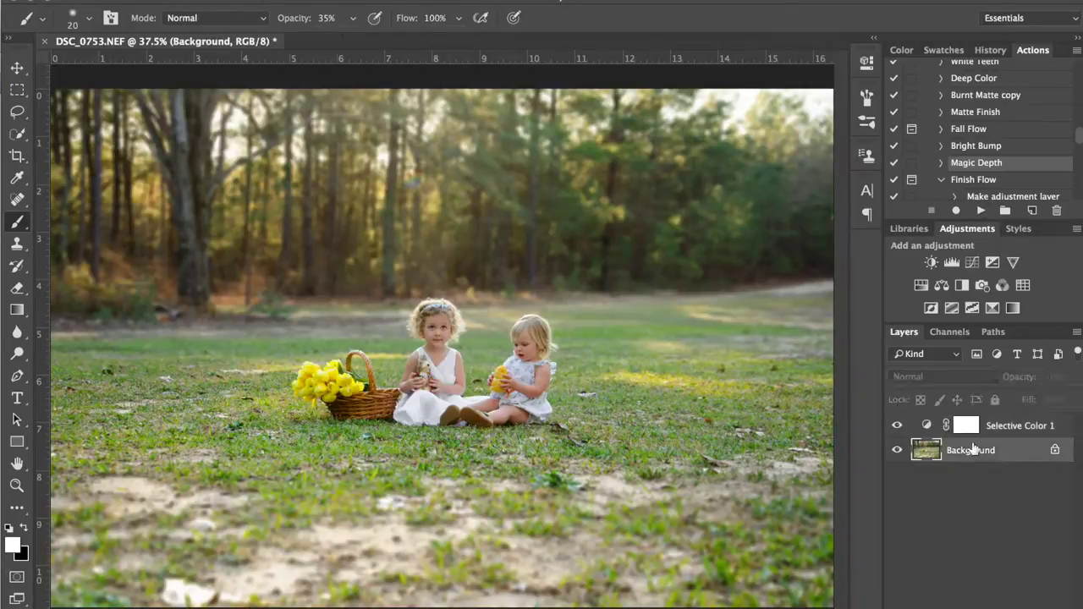
click(984, 149)
click(982, 211)
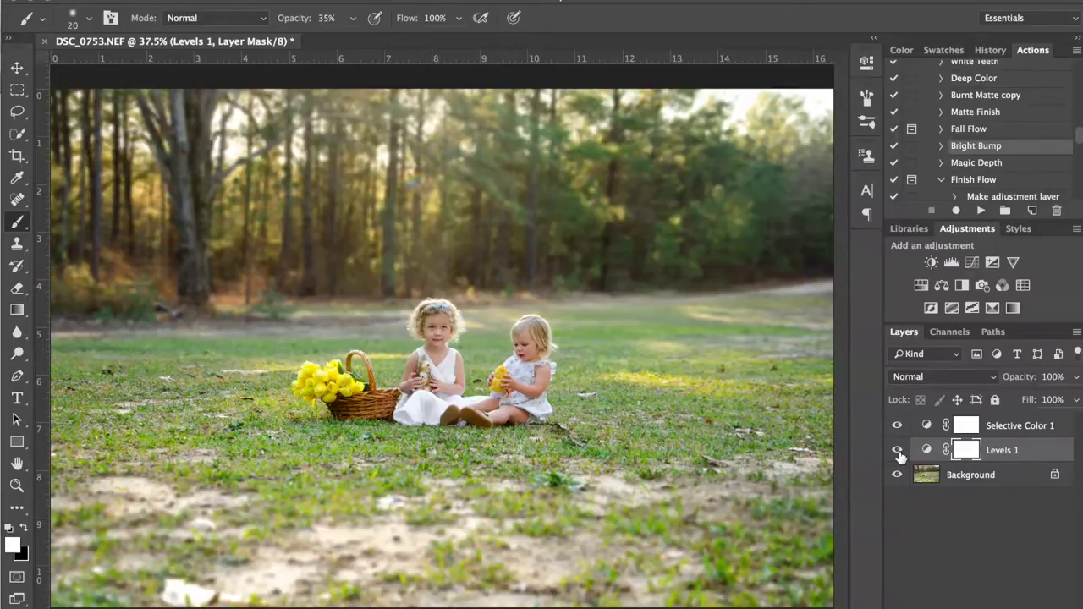
click(898, 454)
click(898, 454)
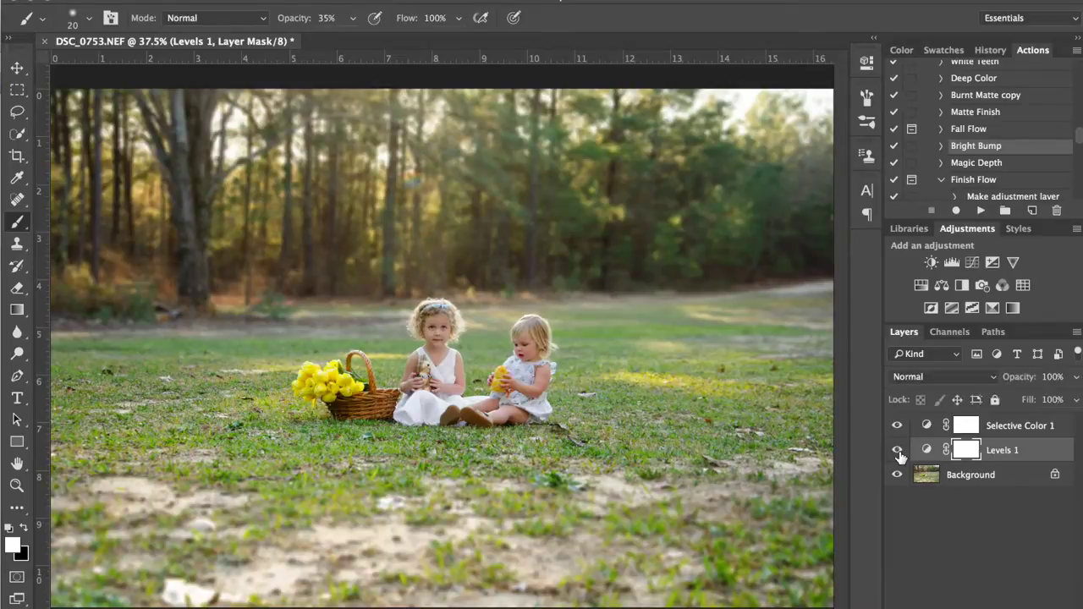
click(898, 454)
click(898, 453)
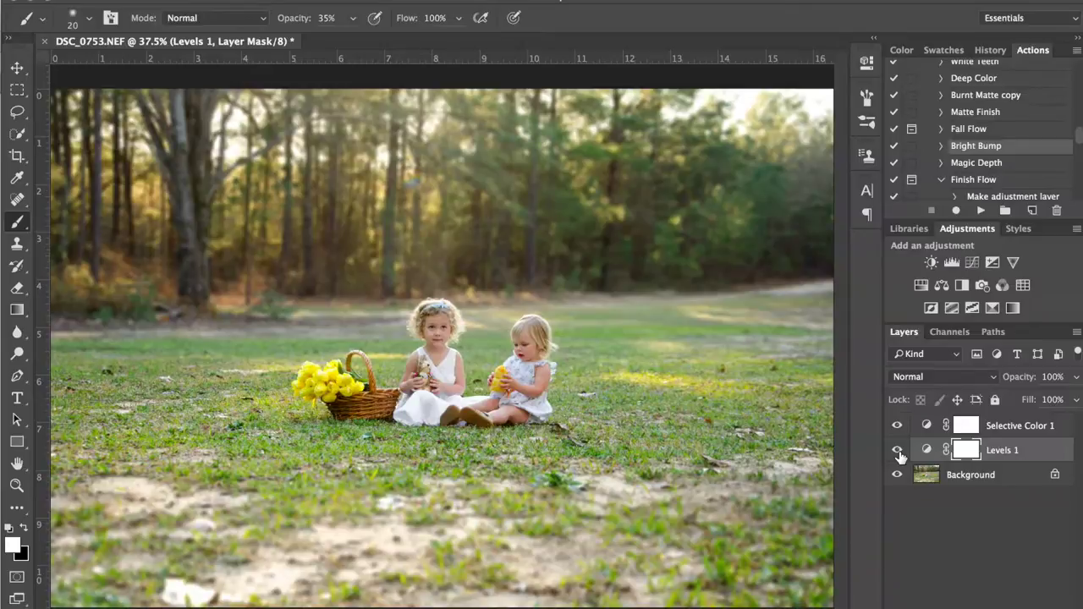
Step: Select the Magic Depth adjustment's mask and compare the children with the Selective Color layer hidden and shown
click(965, 426)
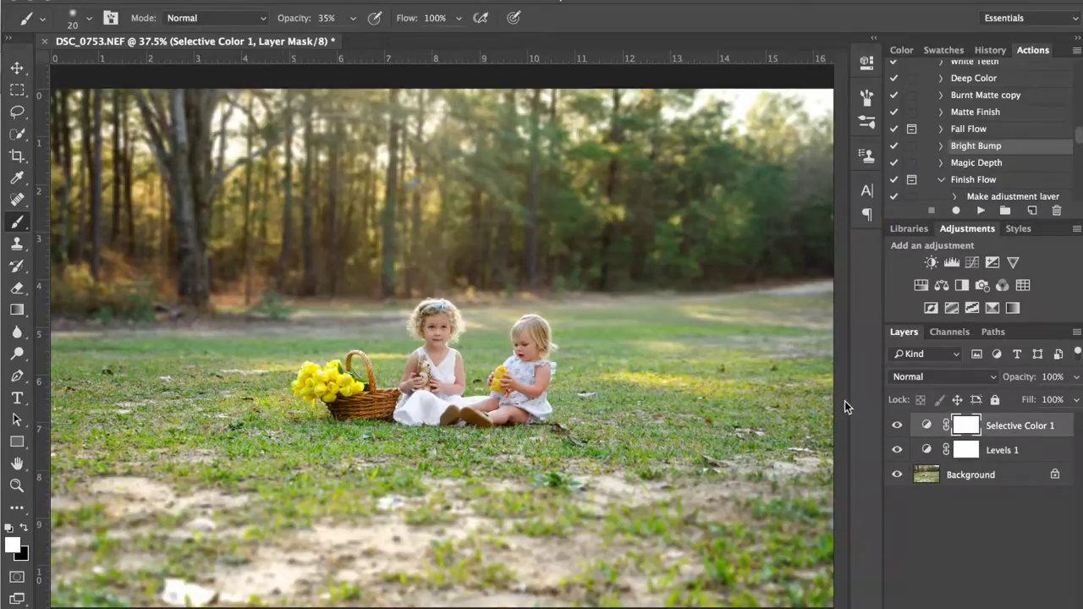
click(897, 426)
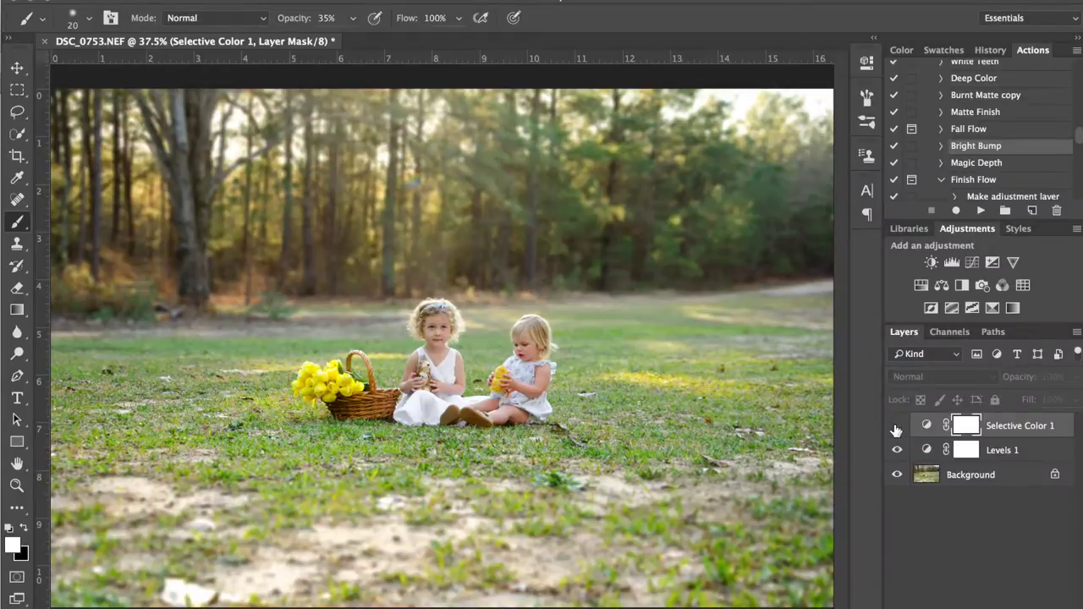
click(897, 427)
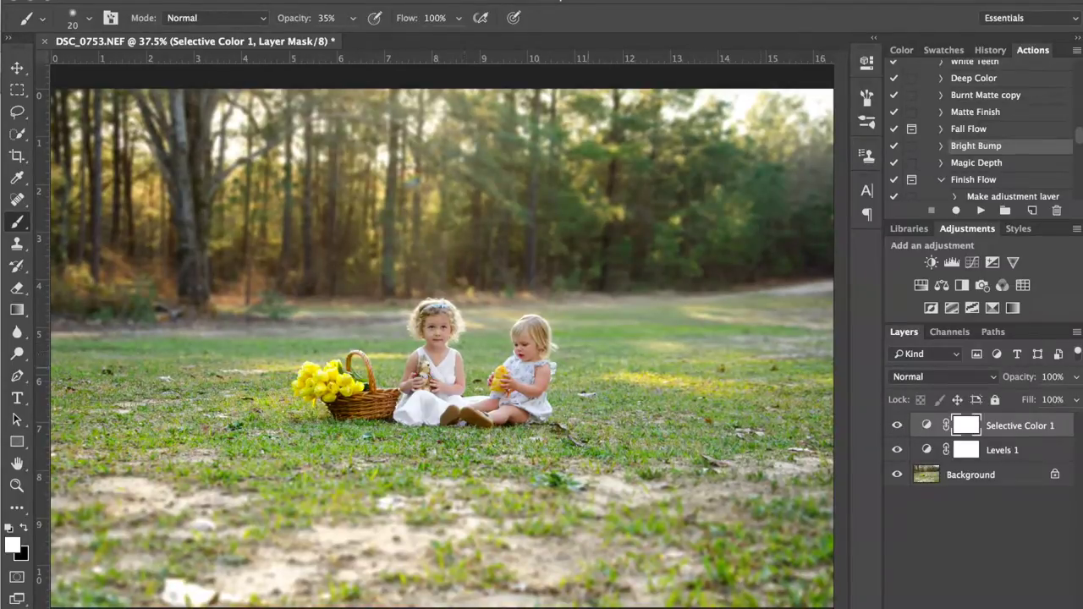
key(super+equal)
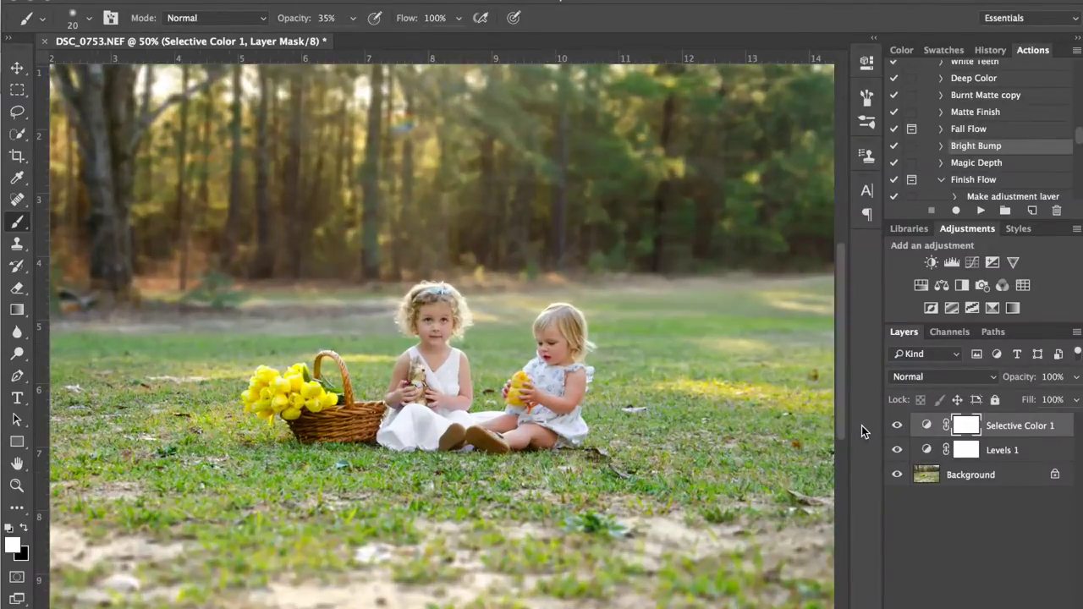
key(super+equal)
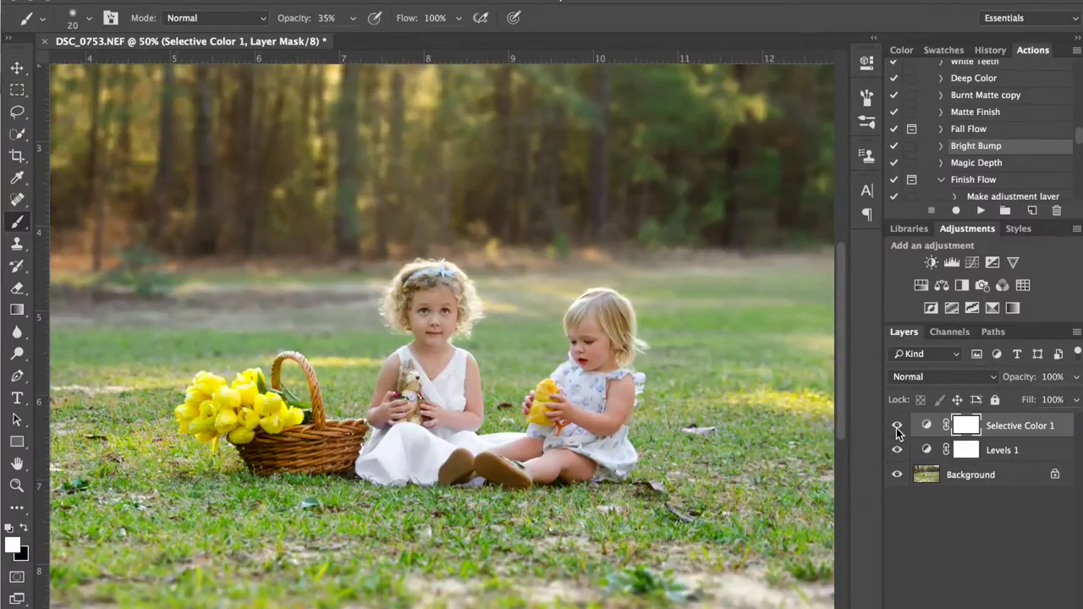
click(897, 432)
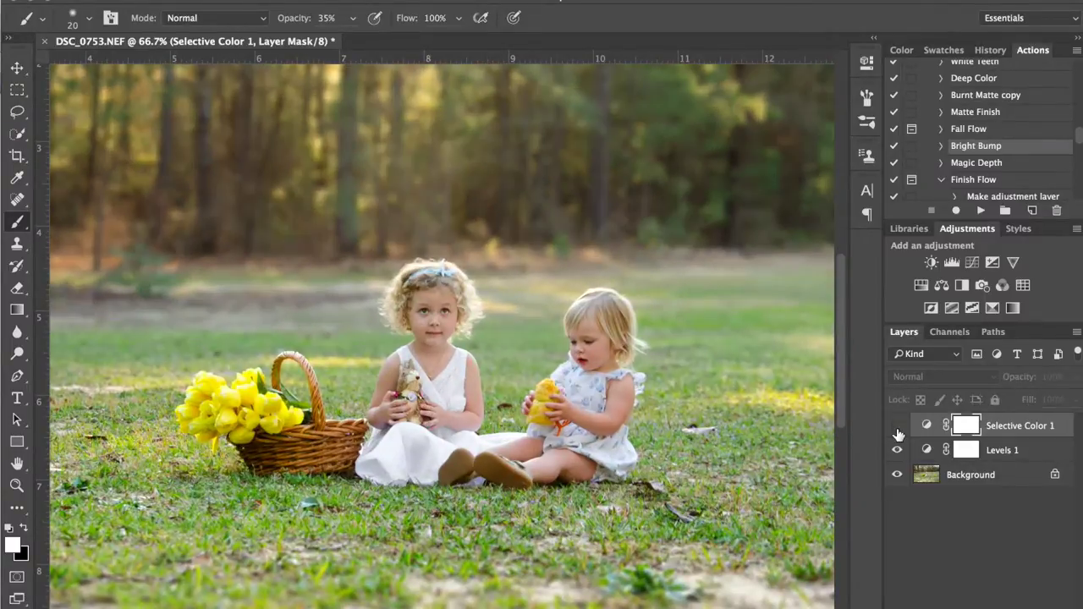
click(897, 432)
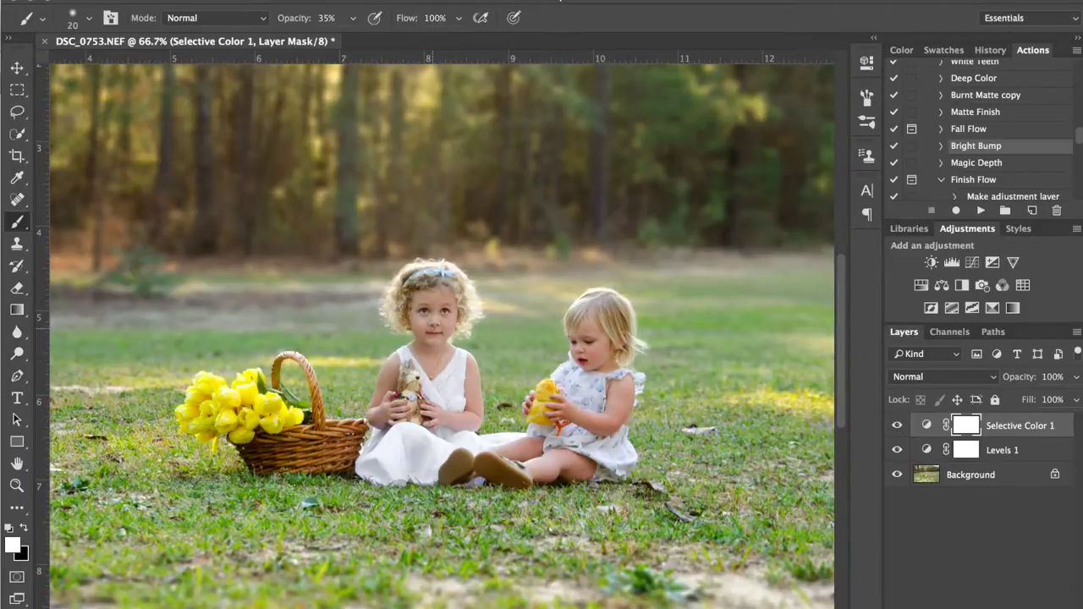
Step: Mask the Magic Depth effect off the children with a 175 px black brush at 100% opacity and compare with the layer hidden
key(bracketright)
key(bracketright)
key(bracketright)
key(bracketright)
key(bracketright)
key(bracketright)
key(bracketright)
key(bracketright)
key(bracketright)
key(bracketright)
key(bracketright)
key(x)
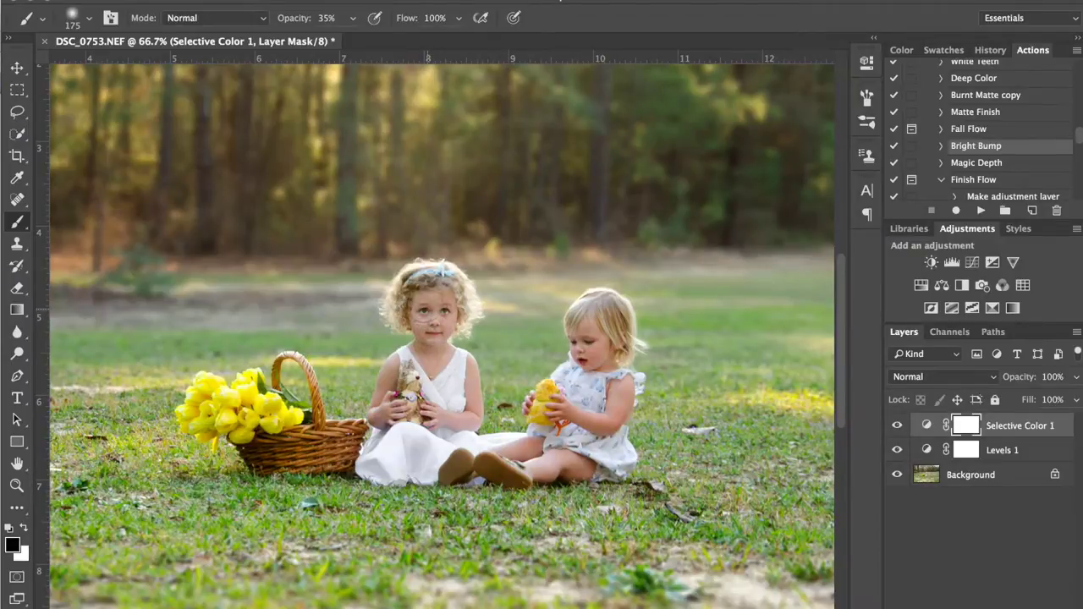
click(444, 313)
key(0)
click(432, 364)
mouse_move(507, 447)
mouse_down()
mouse_move(581, 459)
mouse_move(577, 411)
mouse_up()
click(899, 426)
click(898, 426)
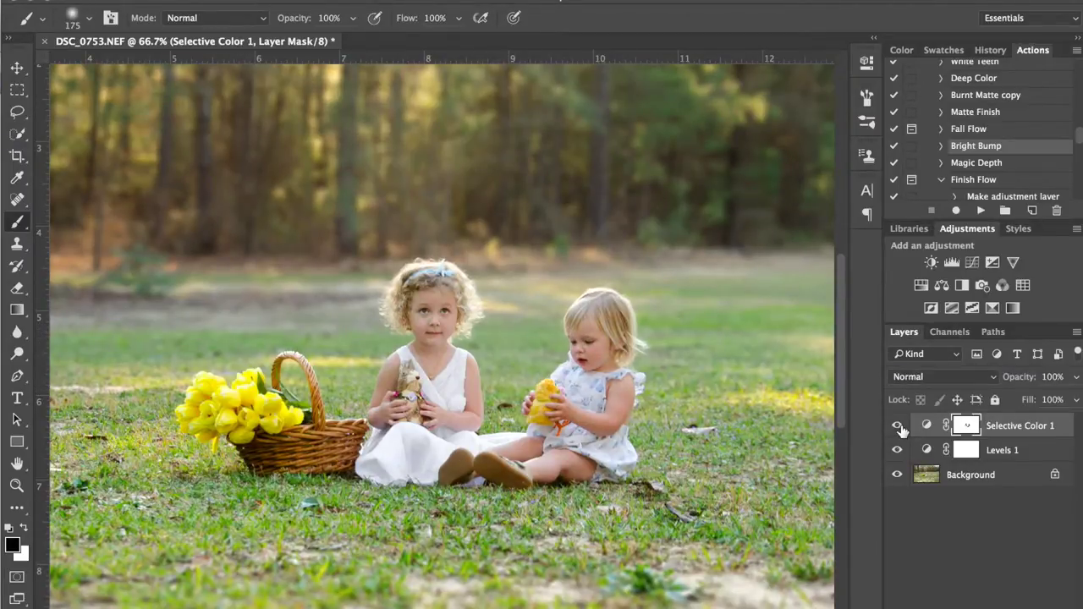
click(899, 426)
click(898, 427)
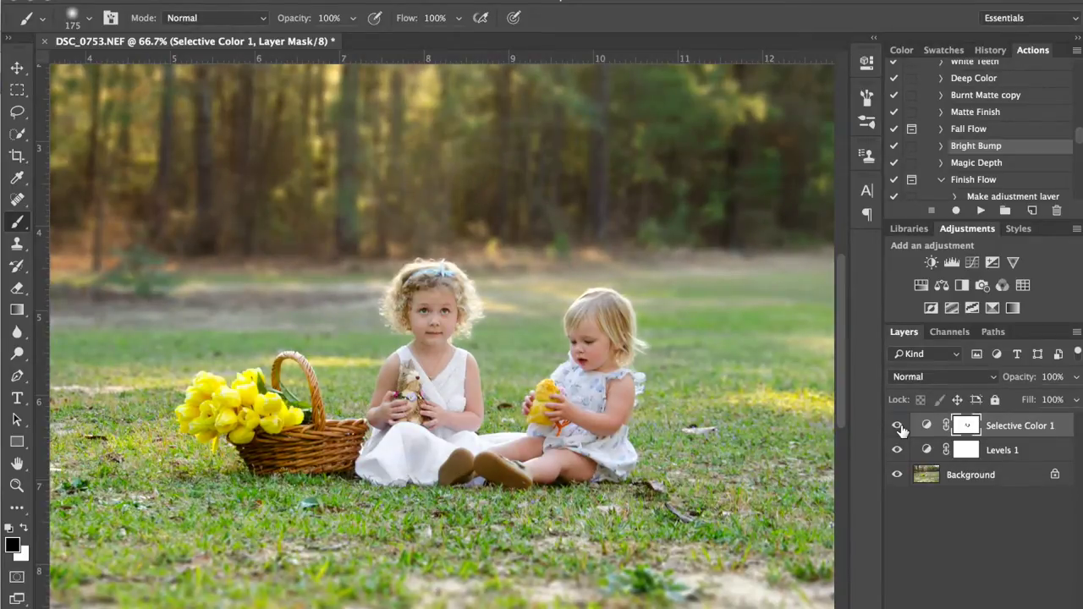
Step: Compare the adjusted photo with the Background alone and merge the adjustment layers into the Background
key(ctrl+0)
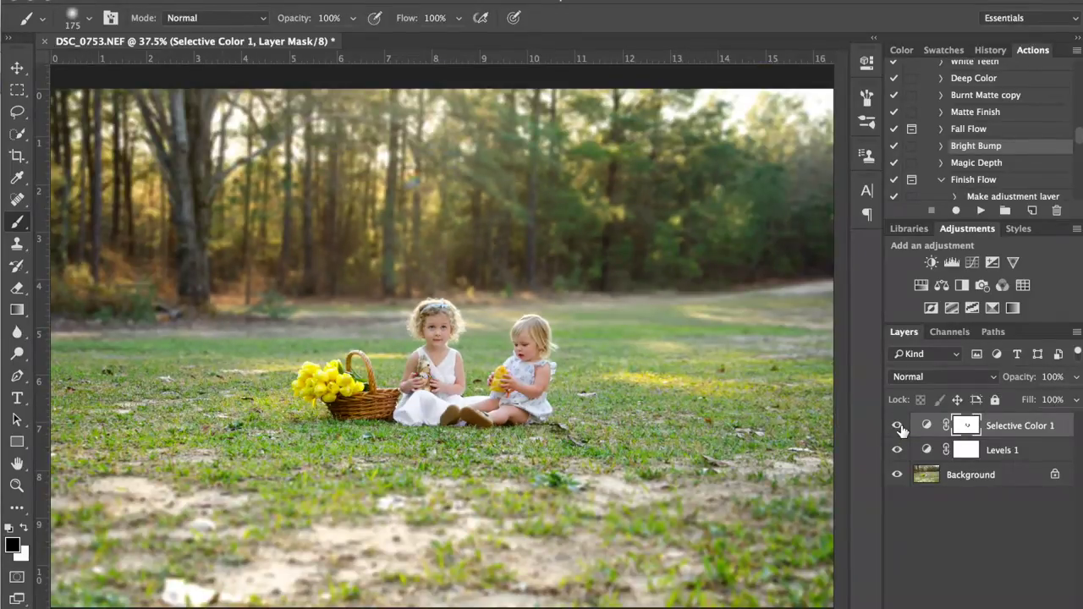
alt+click(899, 479)
alt+click(899, 479)
alt+click(898, 478)
alt+click(899, 478)
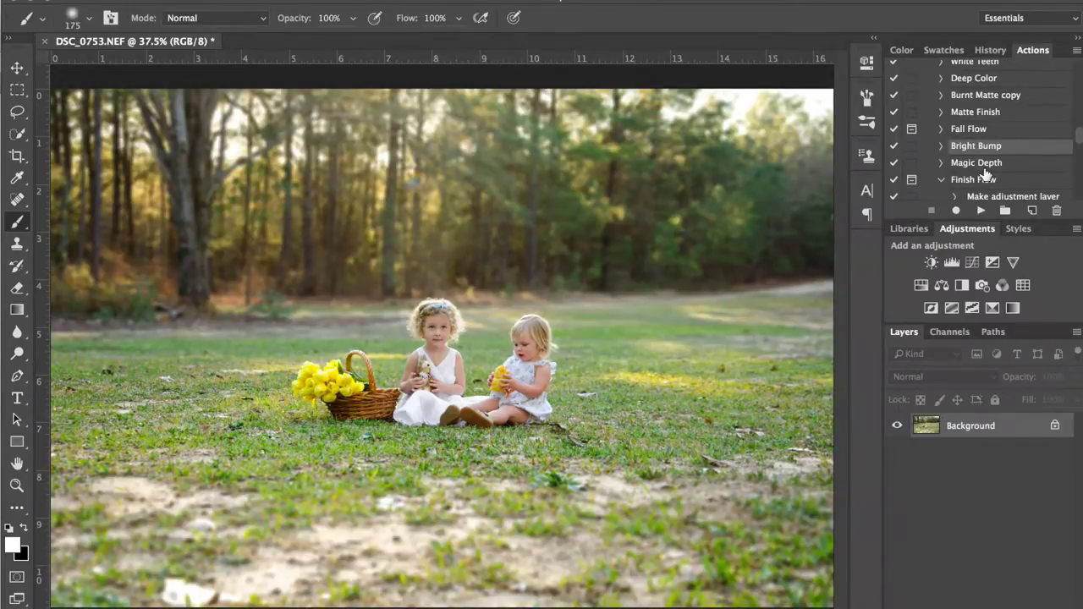
Step: Run the Finish Flow action from its MCP High Definition step and stop it at the Crop pause
scroll(986, 173, down, 3)
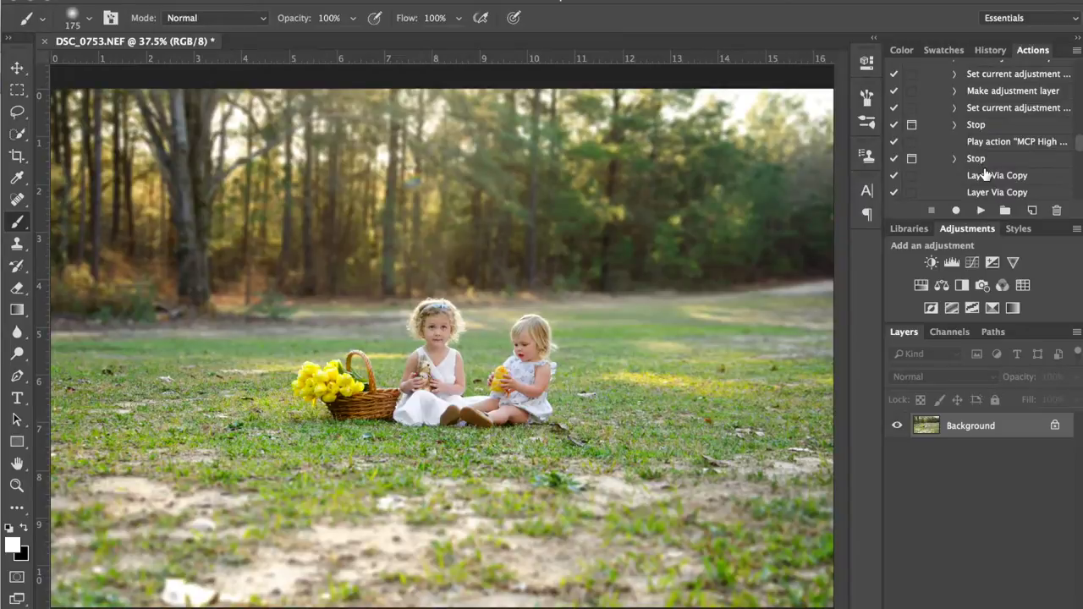
click(1002, 142)
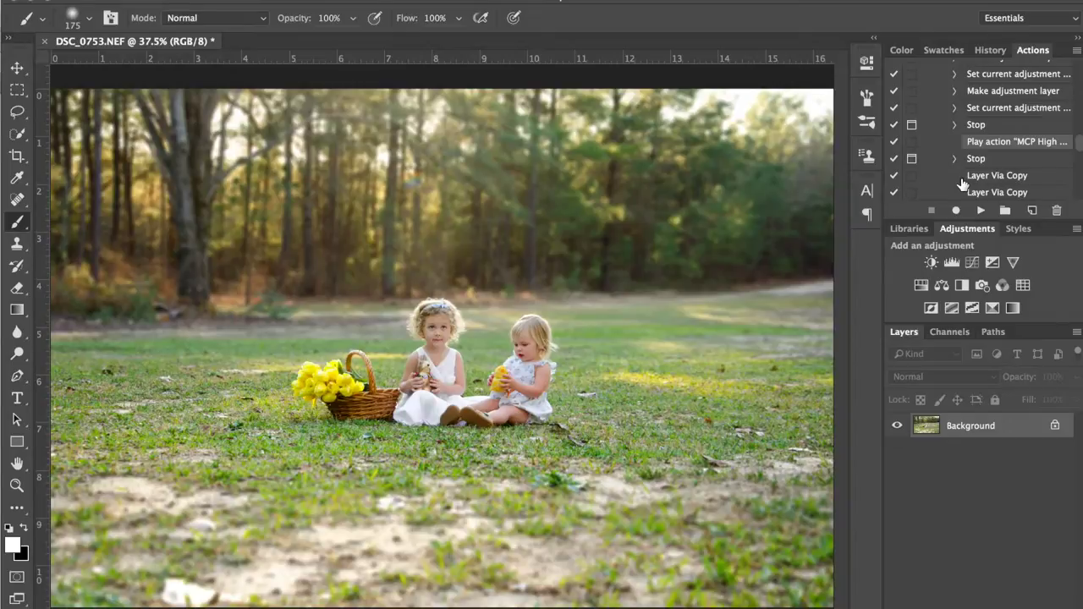
key(ctrl+plus)
key(ctrl+plus)
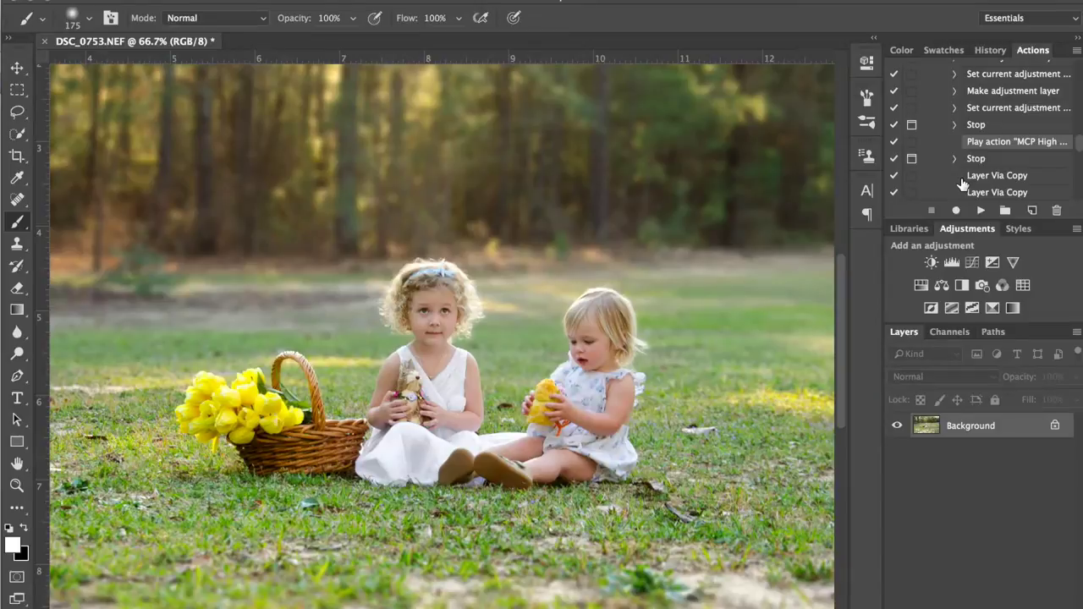
key(ctrl+minus)
key(ctrl+minus)
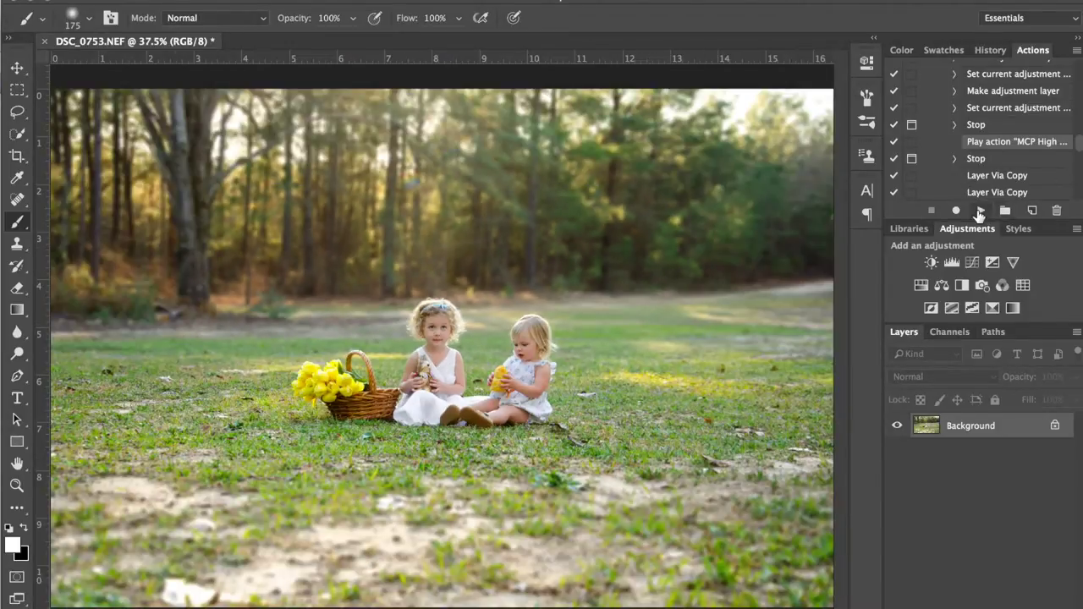
click(979, 210)
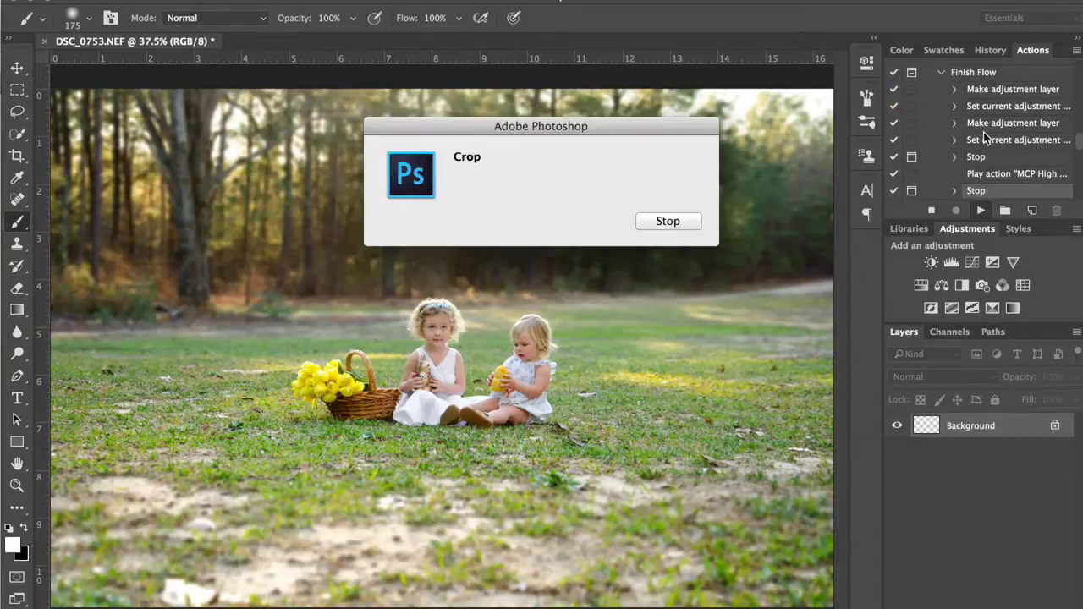
key(Return)
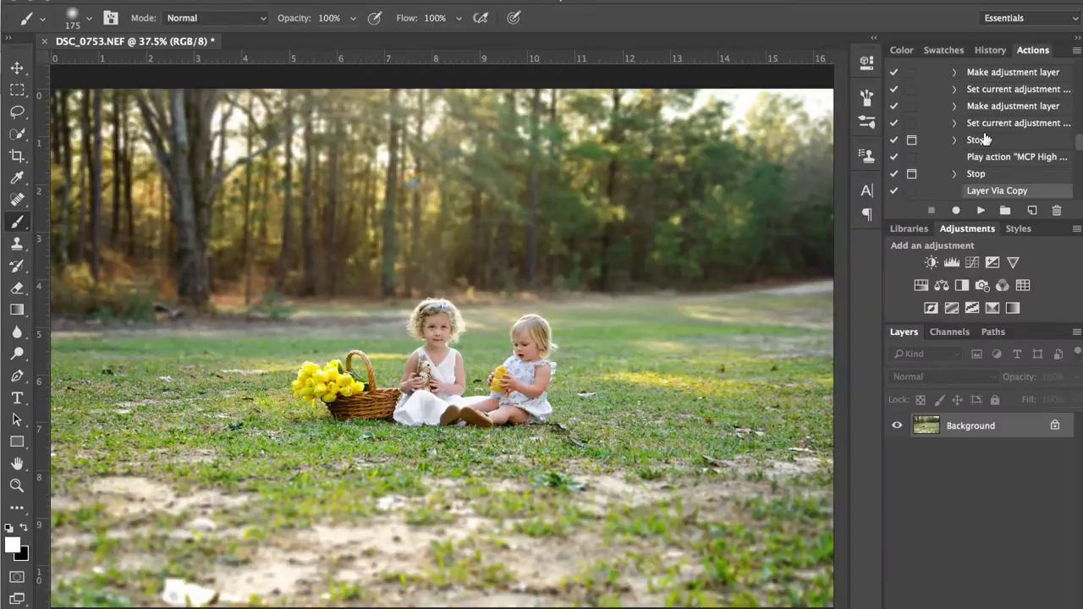
Step: Reduce the High Definition effect on the younger girl's skin by painting its mask black with a 175 px brush at 50% opacity
key(ctrl+plus)
key(ctrl+plus)
key(ctrl+plus)
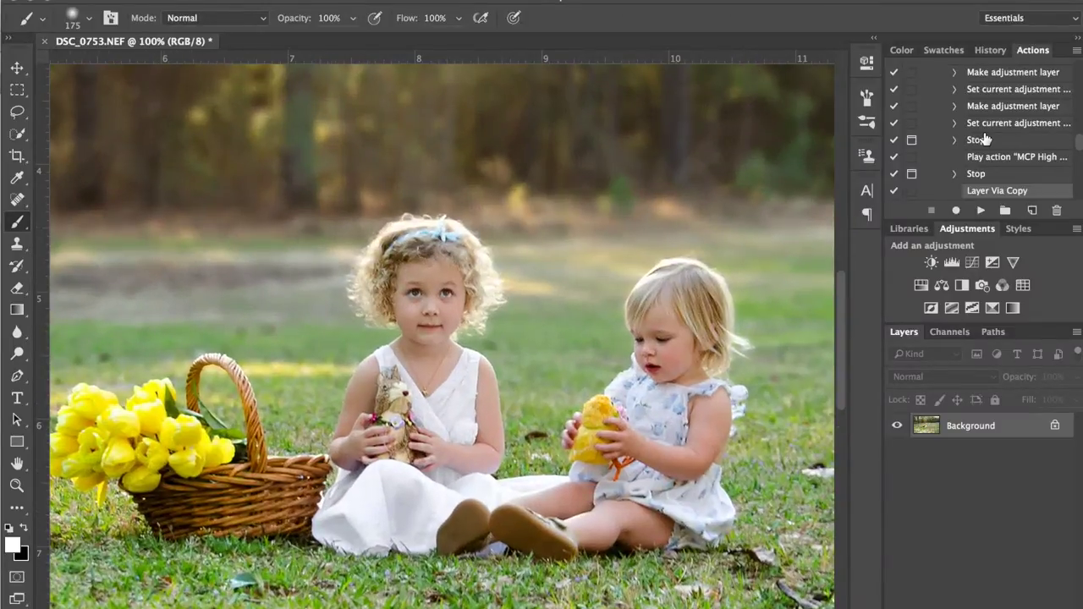
key(ctrl+plus)
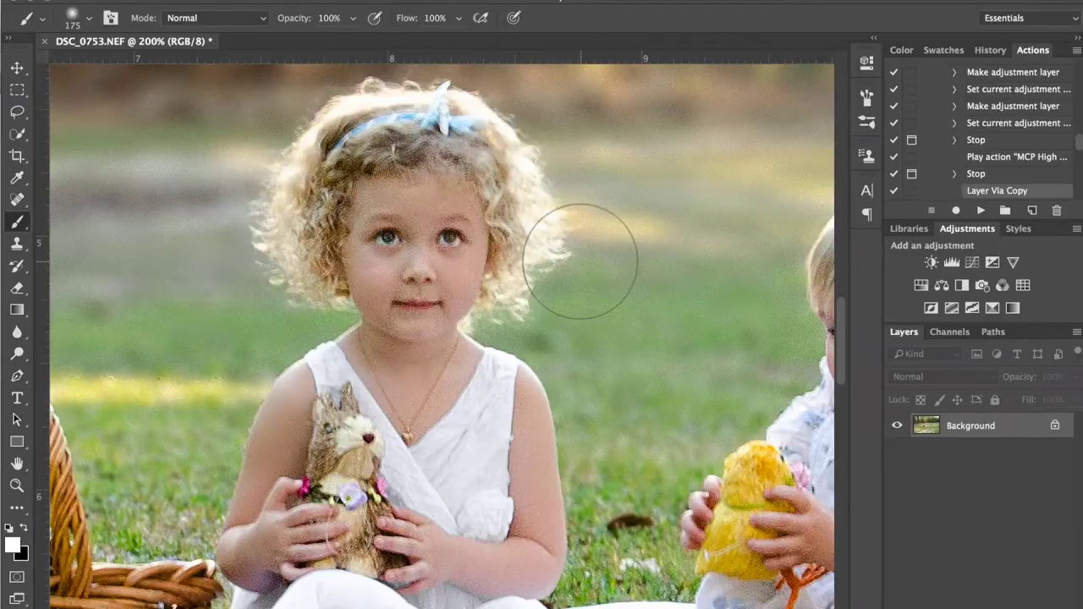
scroll(579, 254, right, 5)
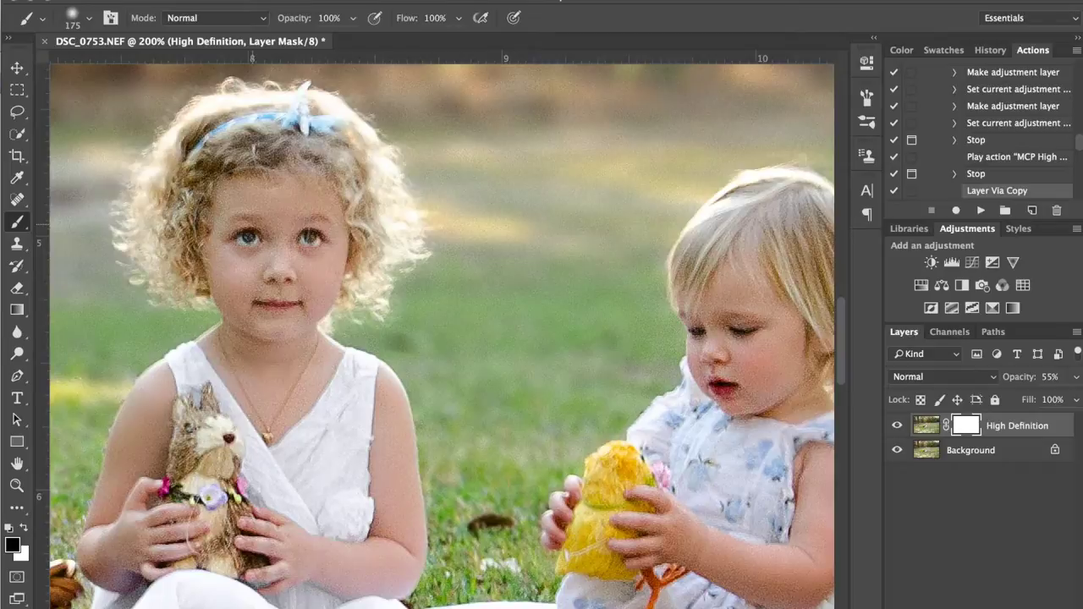
key(5)
drag(752, 334, 649, 334)
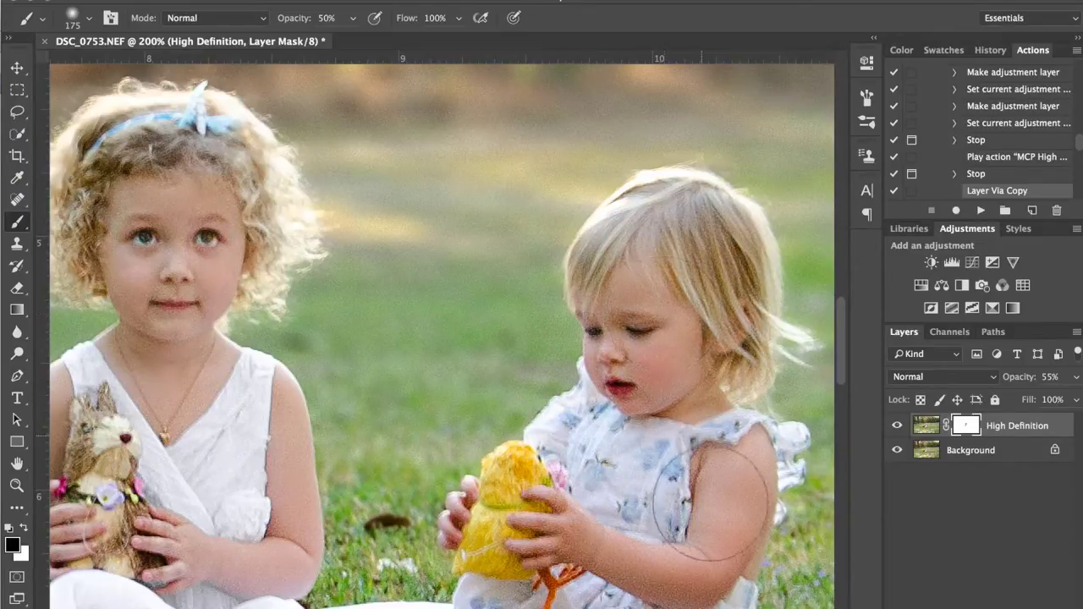
drag(597, 537, 666, 329)
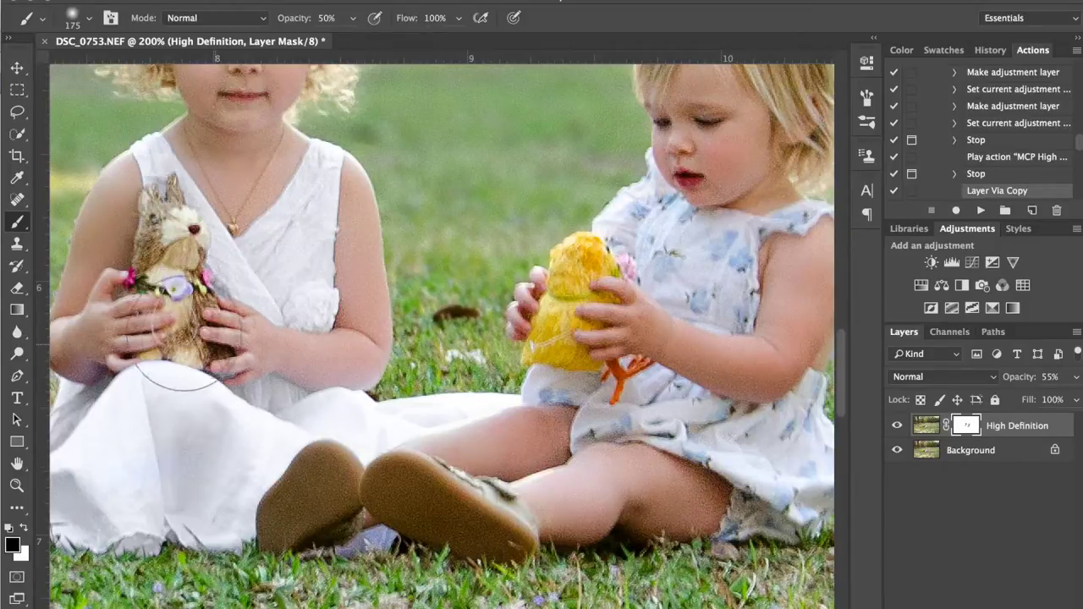
Step: Compare the older girl's face and arms with the High Definition layer hidden and shown
scroll(156, 330, up, 1)
scroll(156, 330, up, 5)
scroll(156, 330, left, 5)
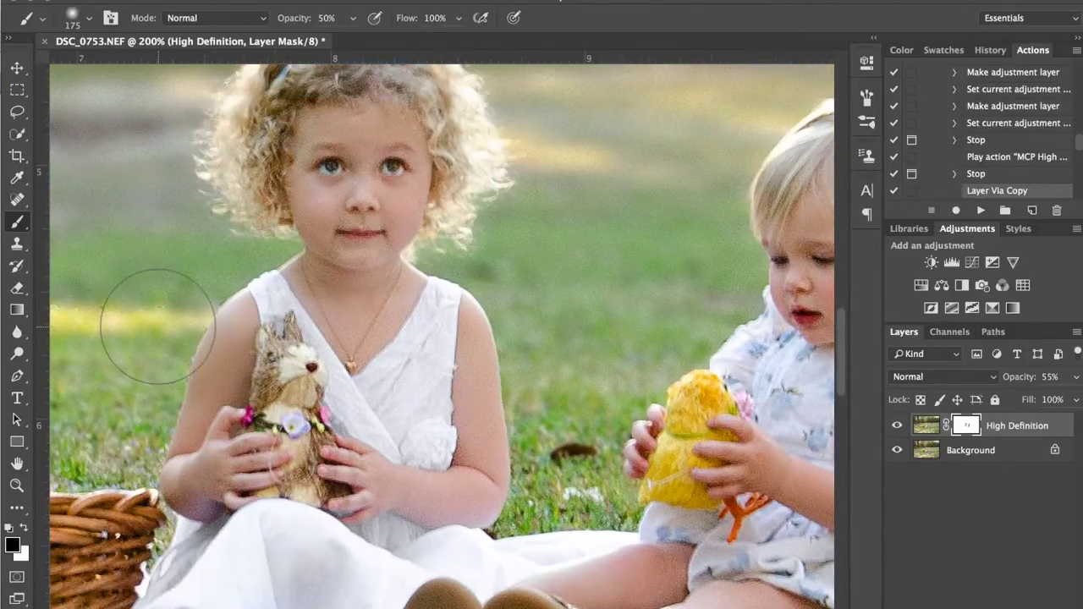
click(897, 432)
click(896, 432)
click(897, 431)
click(896, 432)
click(896, 431)
click(896, 431)
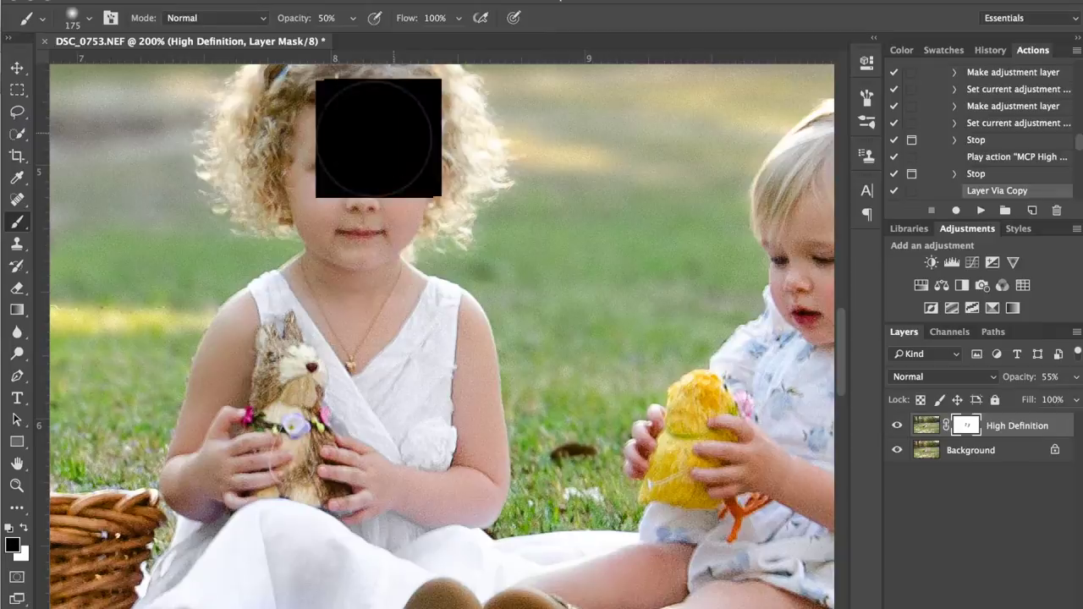
Step: Compare both girls with the High Definition layer hidden and shown
scroll(753, 288, right, 1)
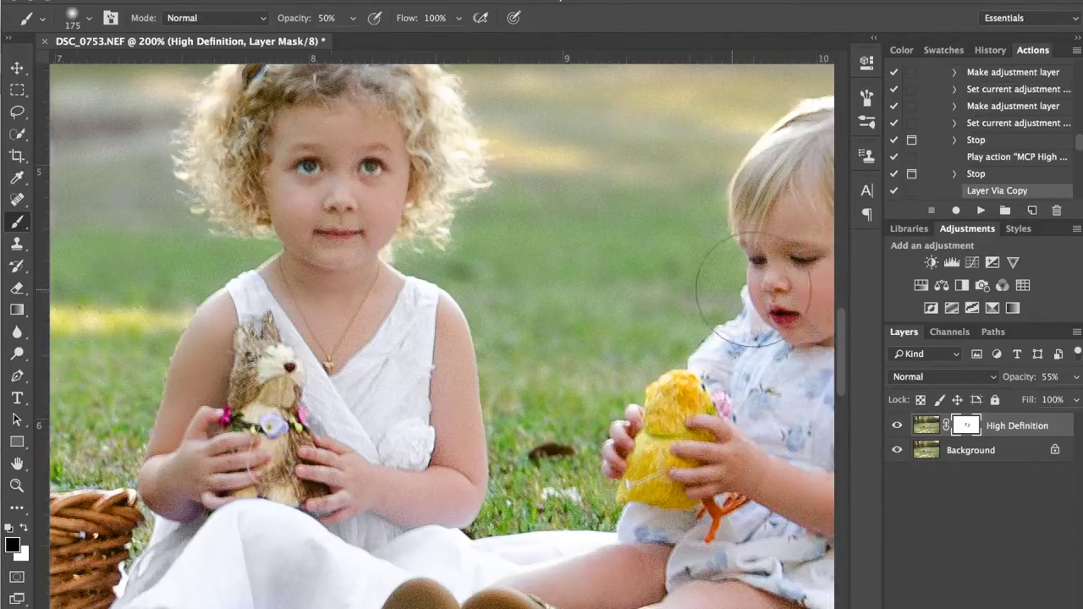
scroll(753, 288, right, 3)
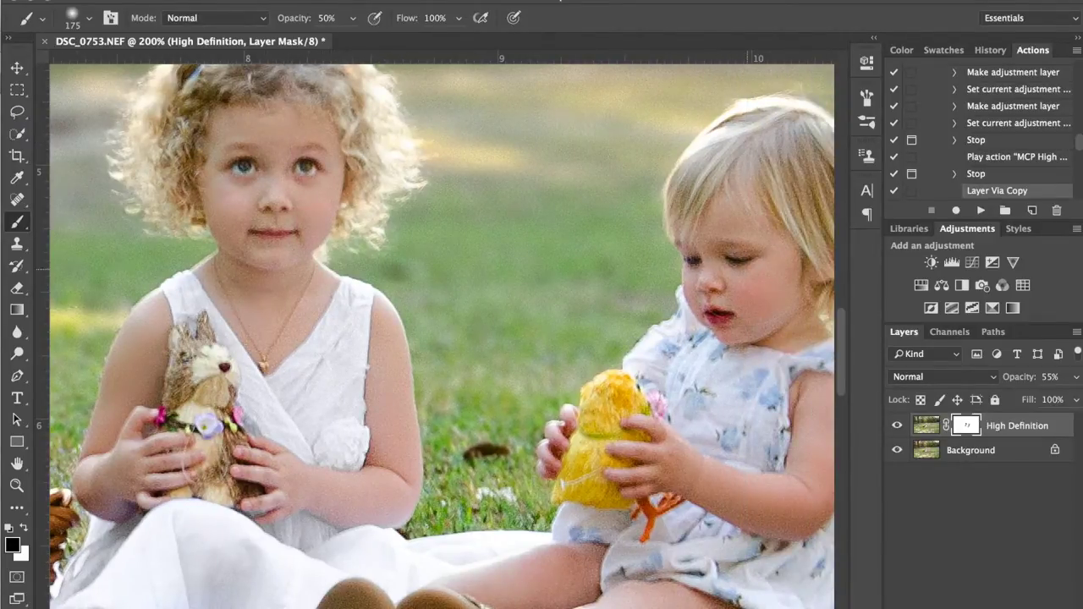
click(898, 430)
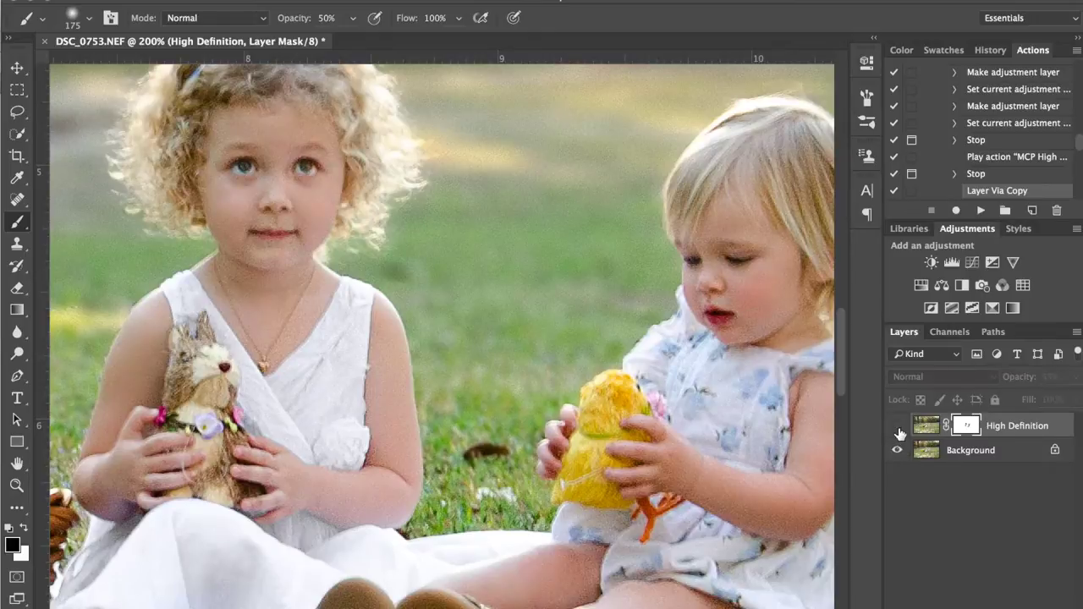
click(897, 429)
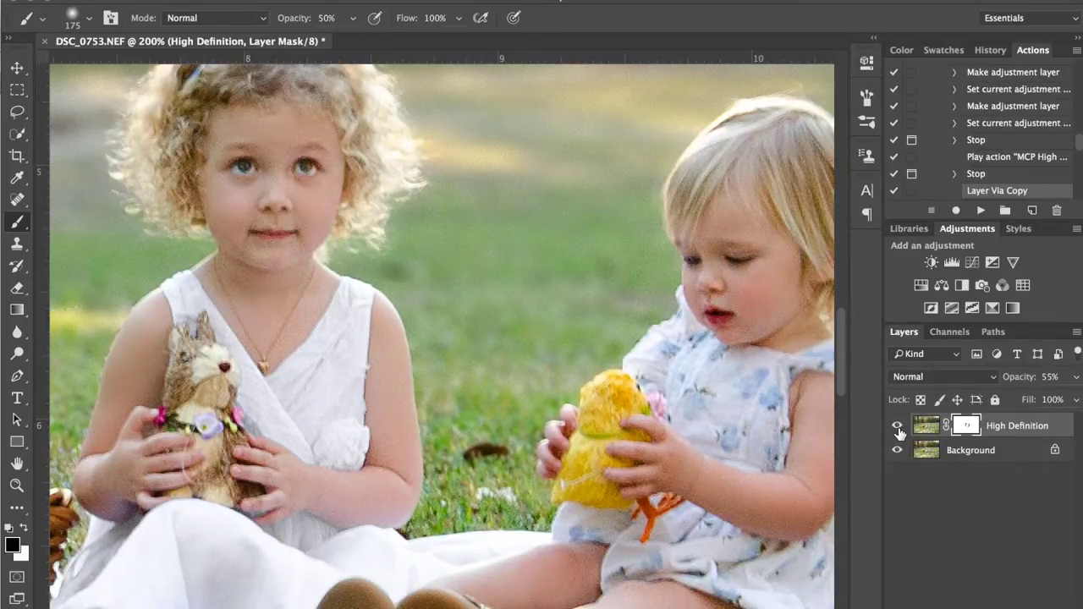
Step: Merge the High Definition layer into the Background
key(ctrl+0)
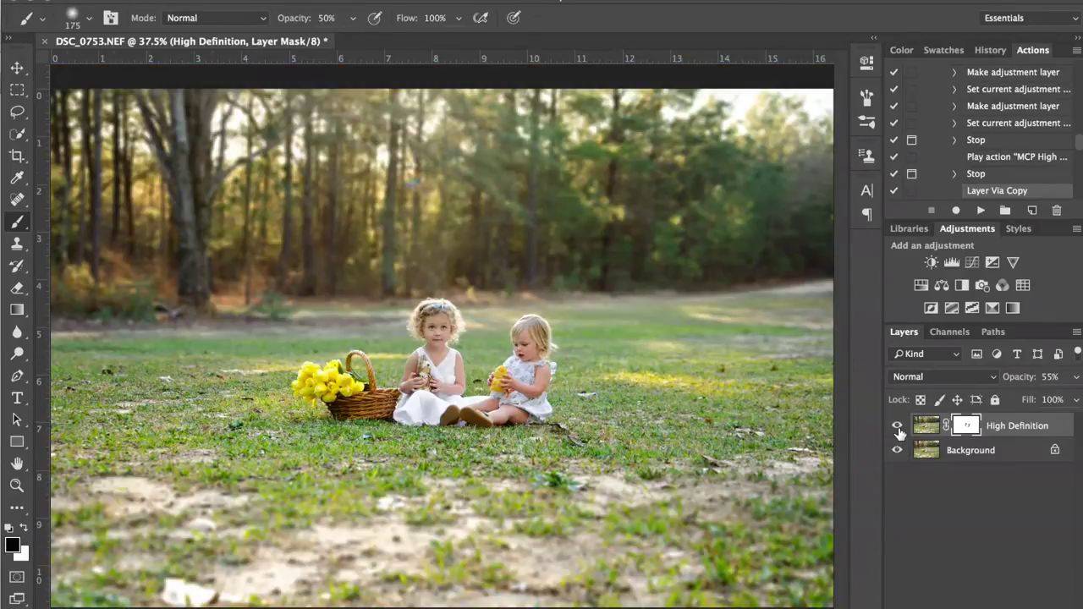
key(ctrl+z)
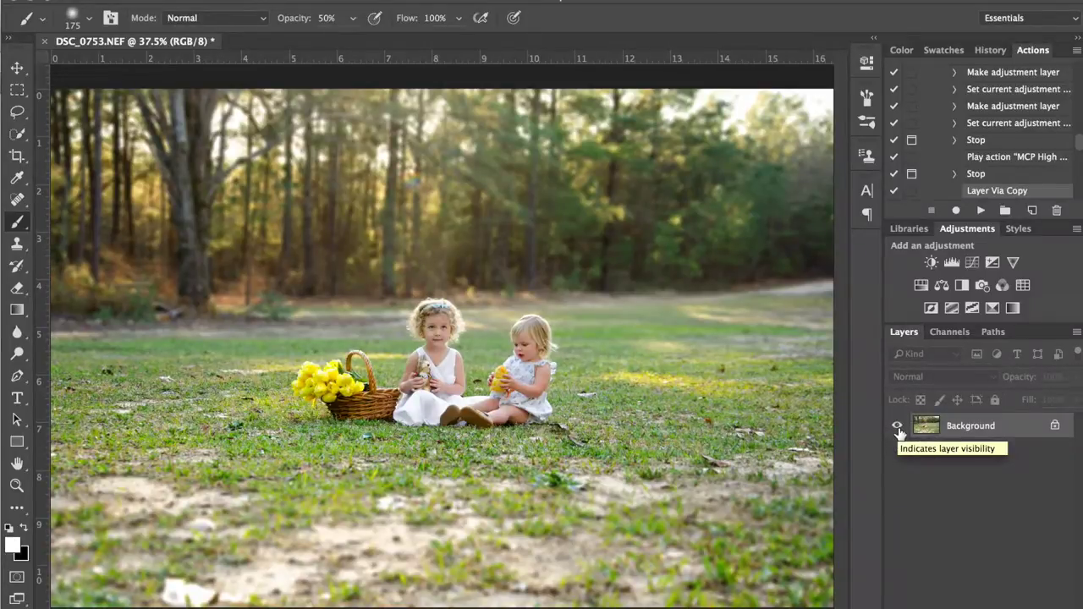
click(981, 210)
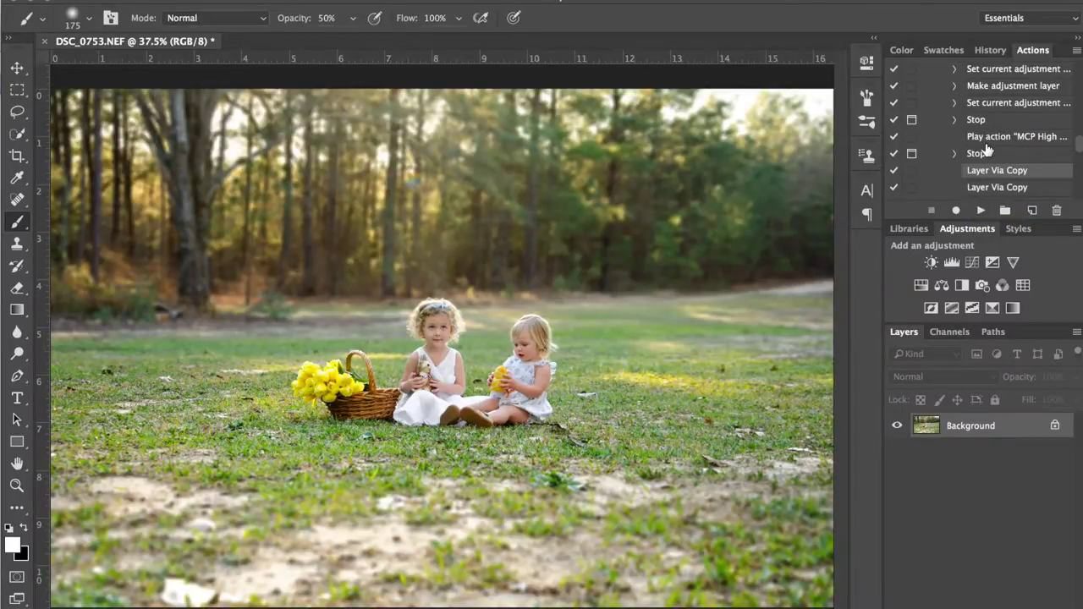
Step: Save the flattened photo as a JPEG named "DSC_0753 final", accepting the JPEG options
key(ctrl+minus)
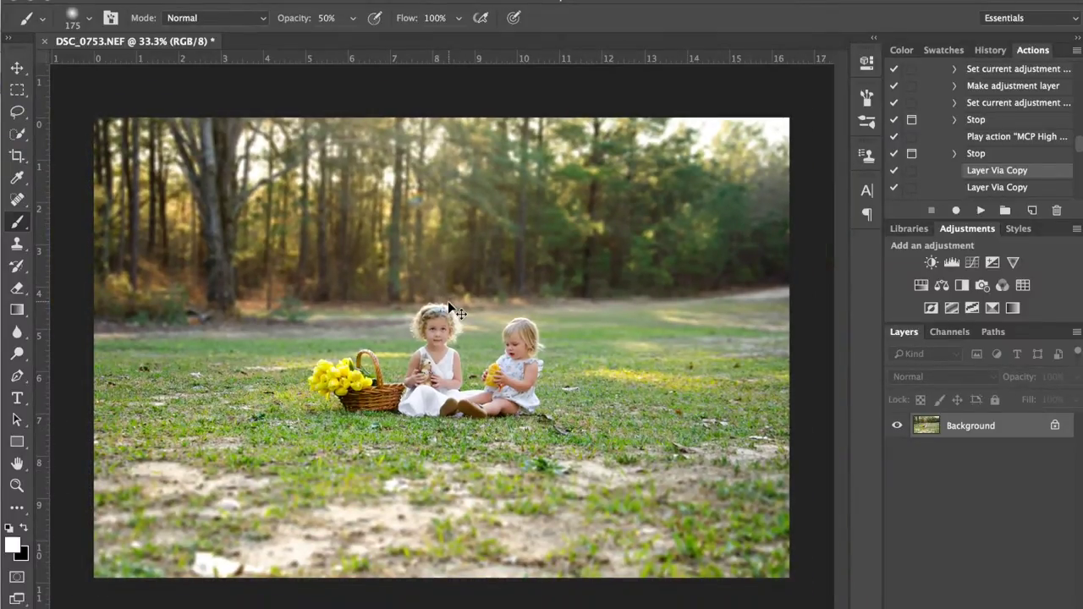
key(super+shift+s)
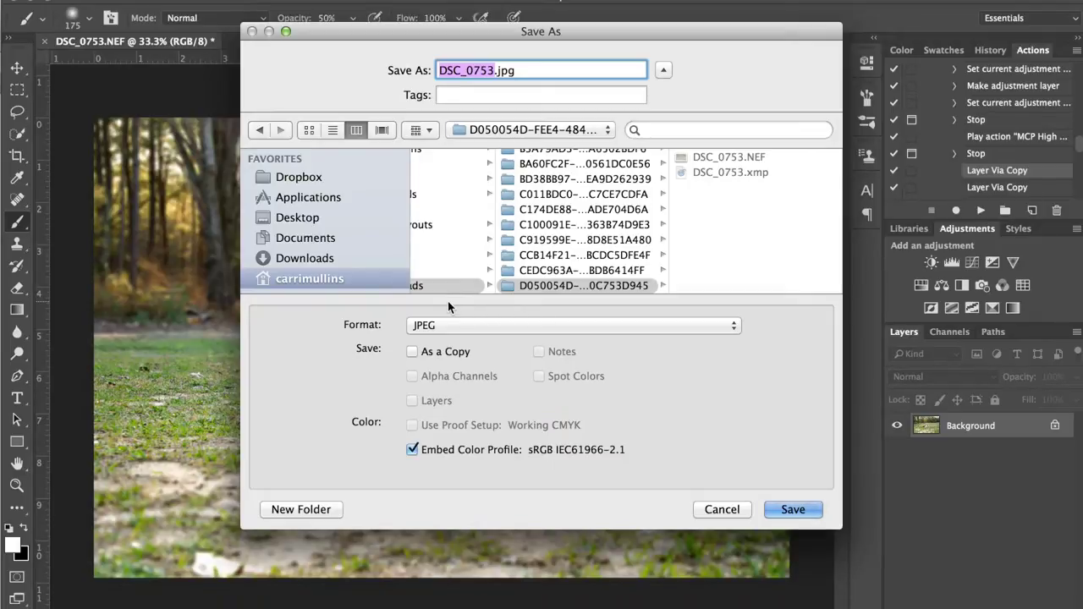
key(Right)
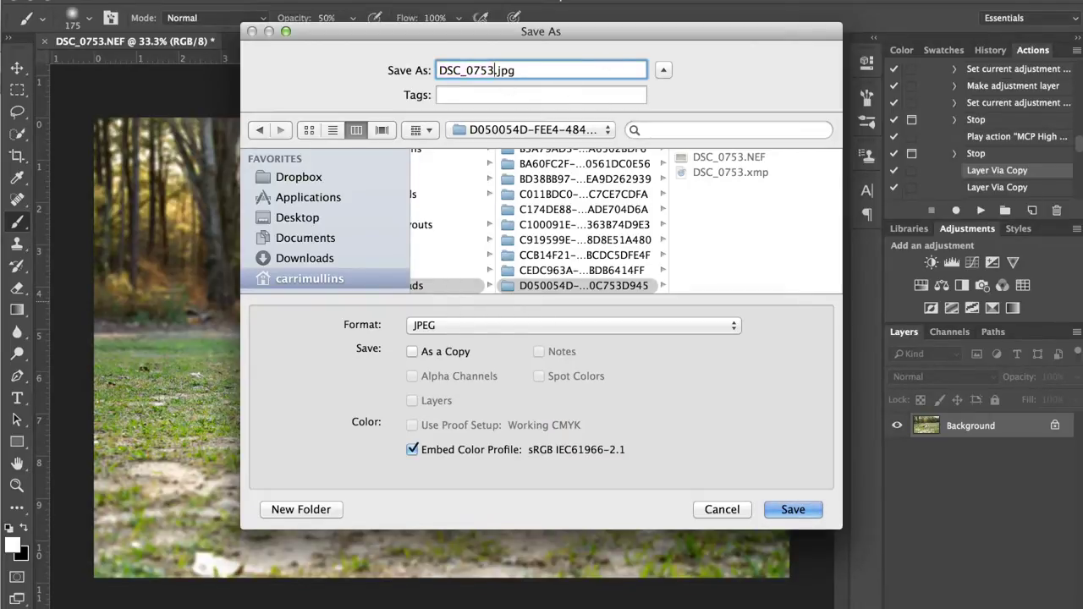
text(final)
key(Return)
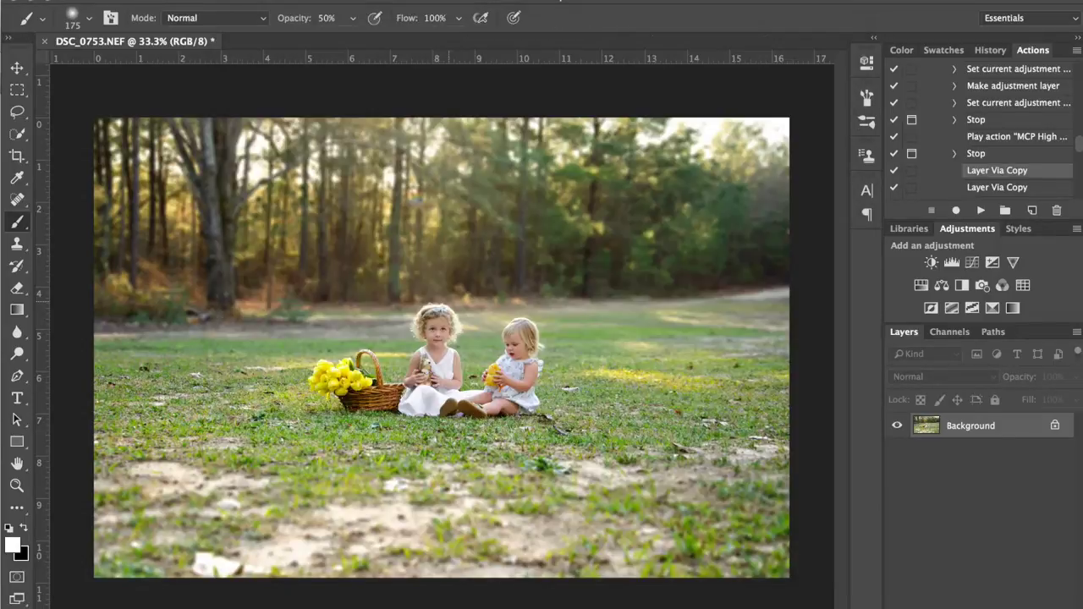
key(Return)
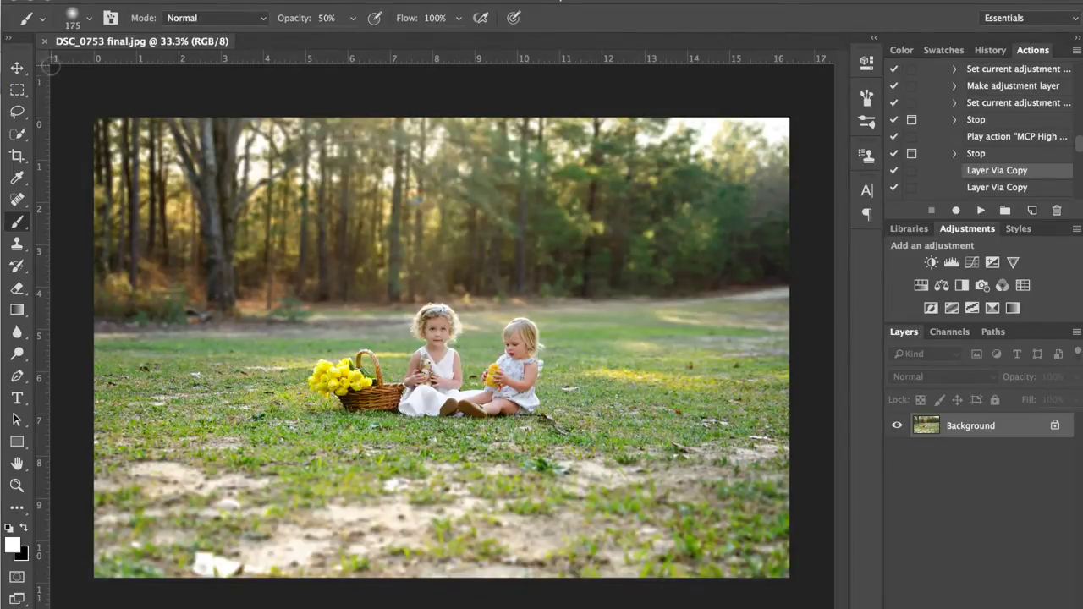
Step: Tighten the 11.25 × 8 in crop frame around the two girls and their basket, trimming all sides of the photo
key(c)
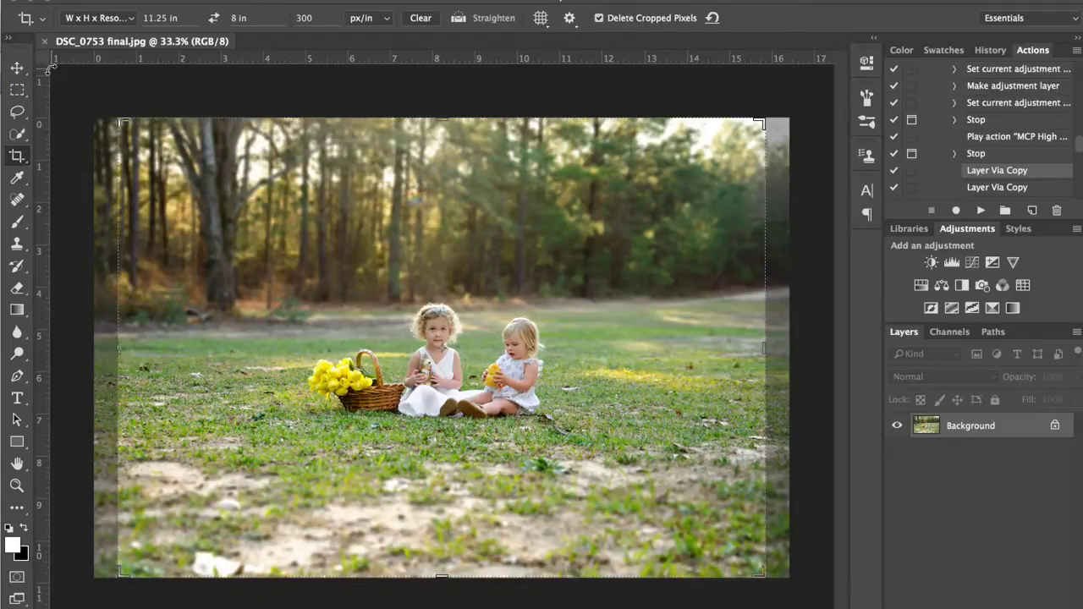
click(152, 145)
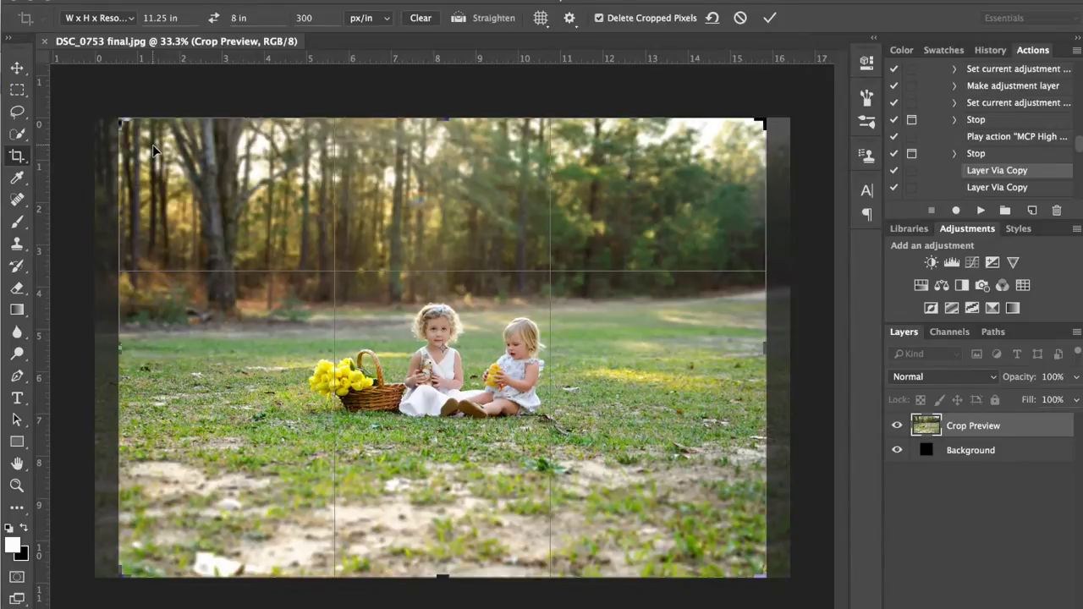
drag(121, 573, 163, 559)
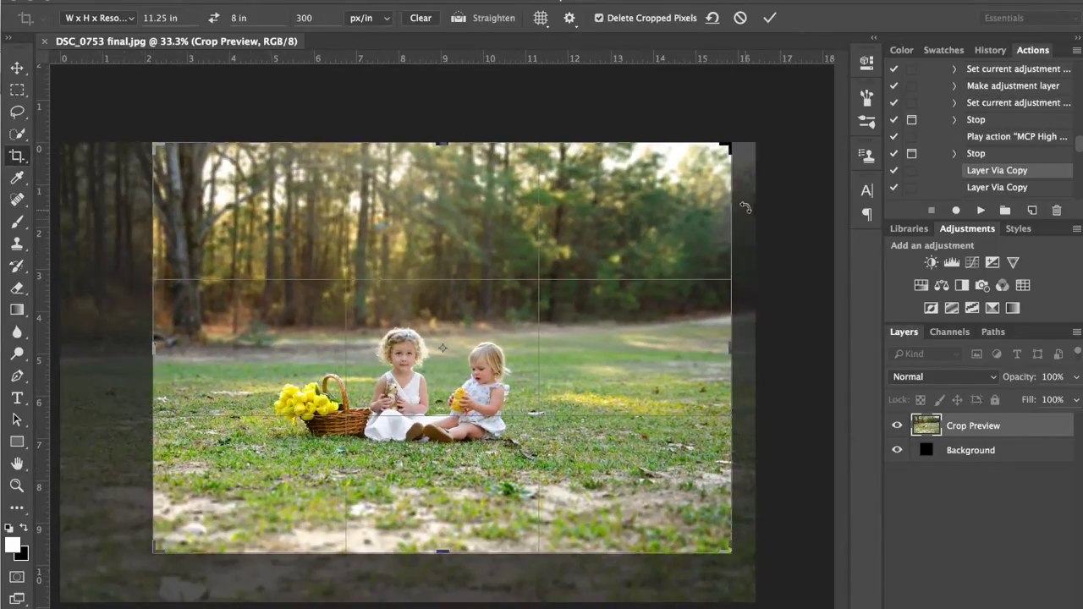
drag(732, 145, 701, 197)
drag(624, 242, 602, 242)
Step: Nudge the photo vertically inside the crop frame to put the tree line's base near the upper third line, and apply the crop
key(Down)
key(Down)
key(Down)
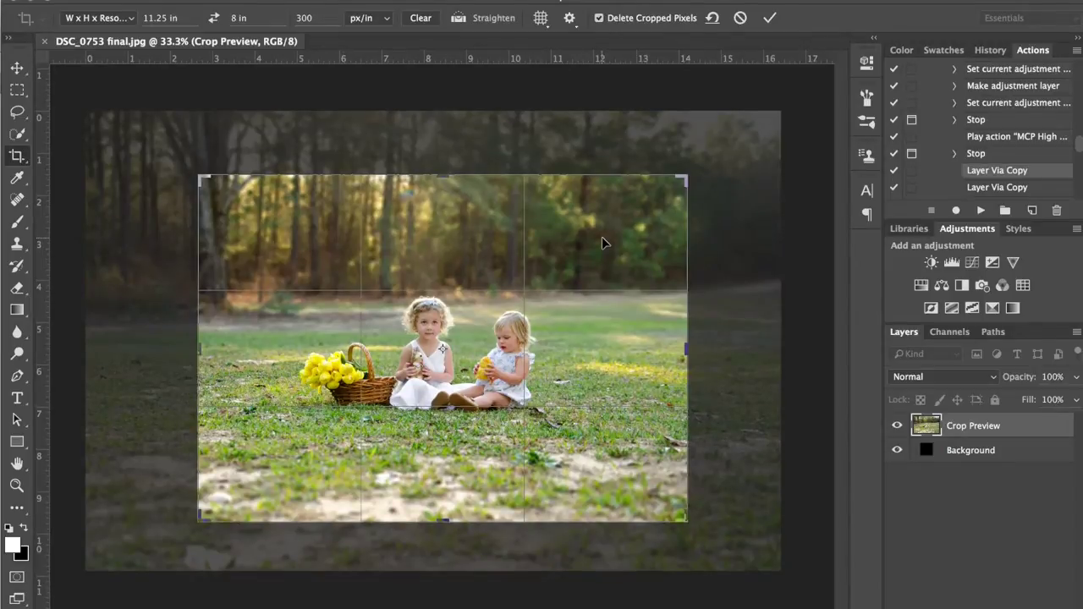
key(Down)
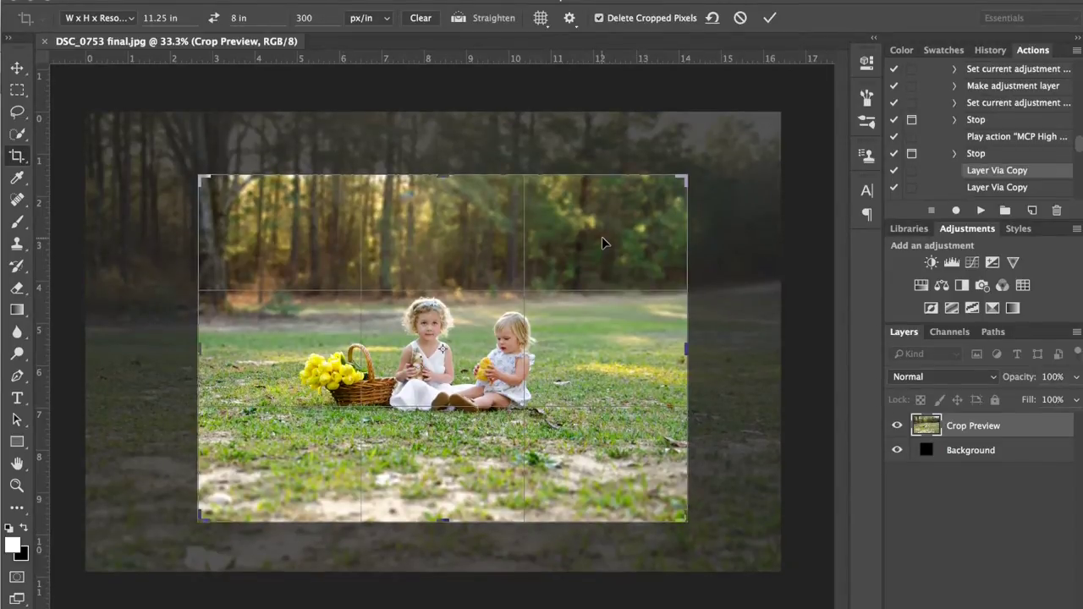
key(Down)
key(Down)
key(Down)
key(Down)
key(Down)
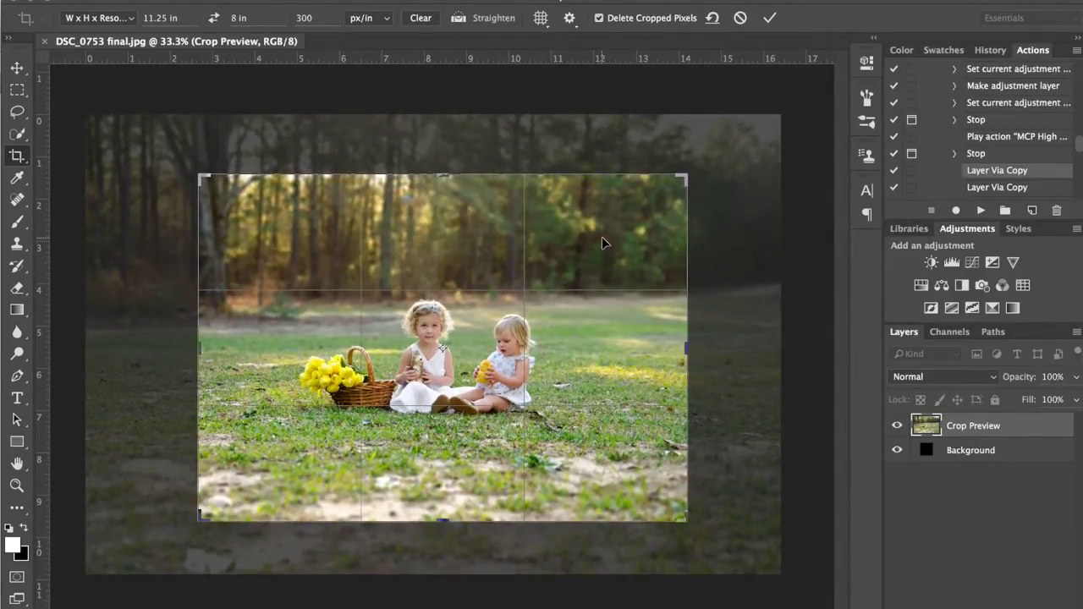
key(Down)
key(Down)
key(Down)
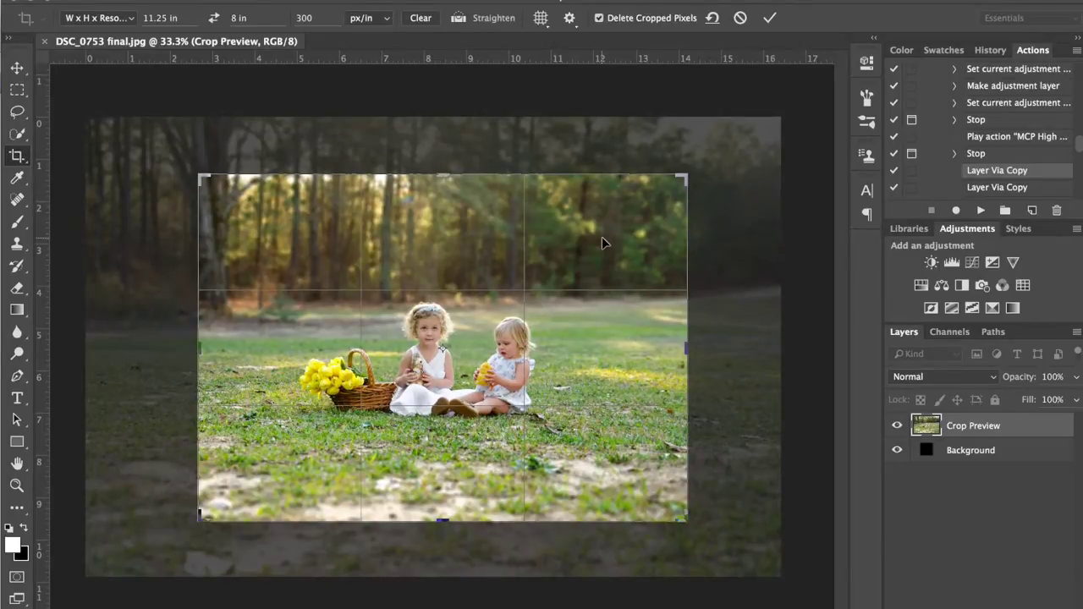
key(Up)
key(Up)
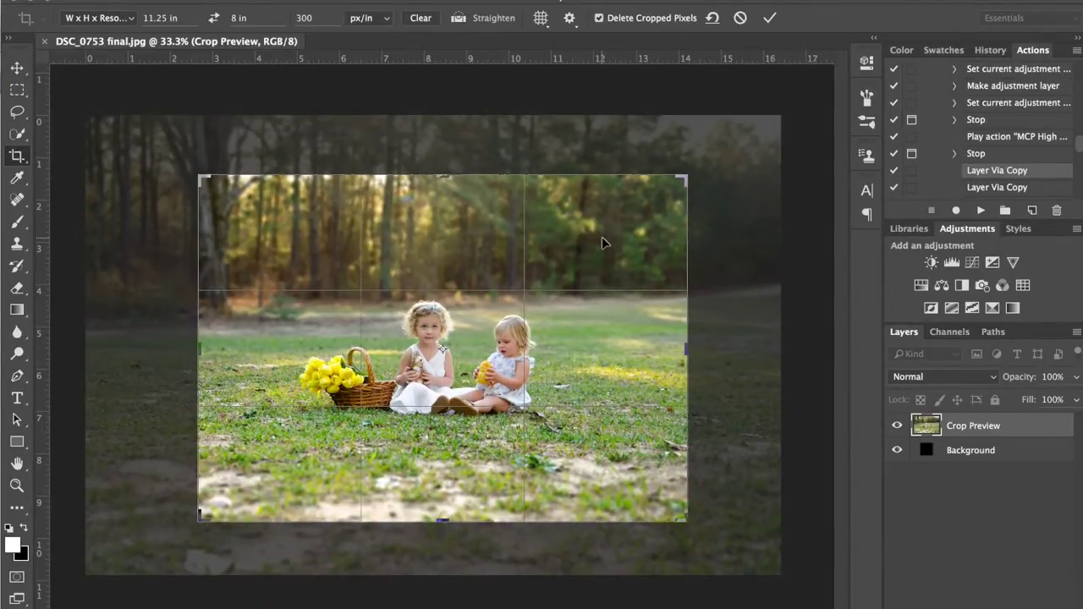
key(Up)
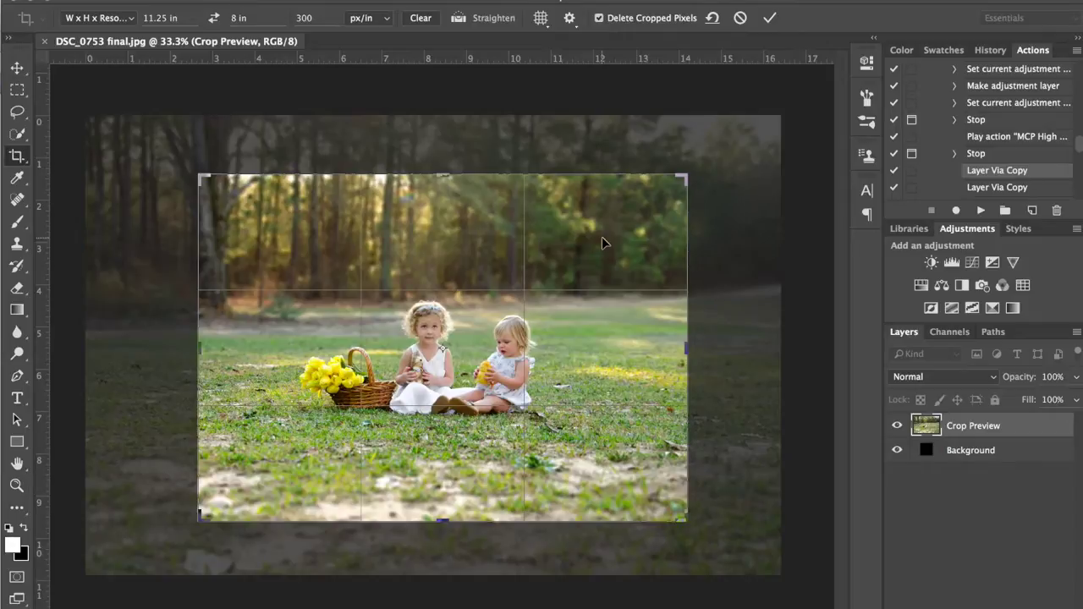
key(Return)
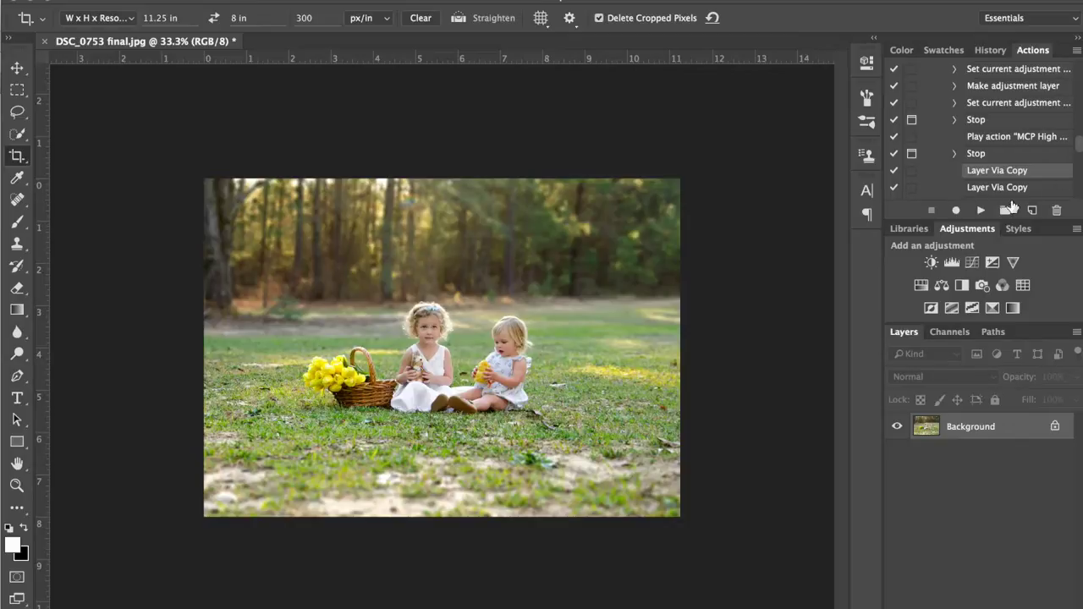
Step: Resume the Finish Flow action on the cropped photo to generate the Layer 1, Curves 1 and Finish Edges layers
click(979, 212)
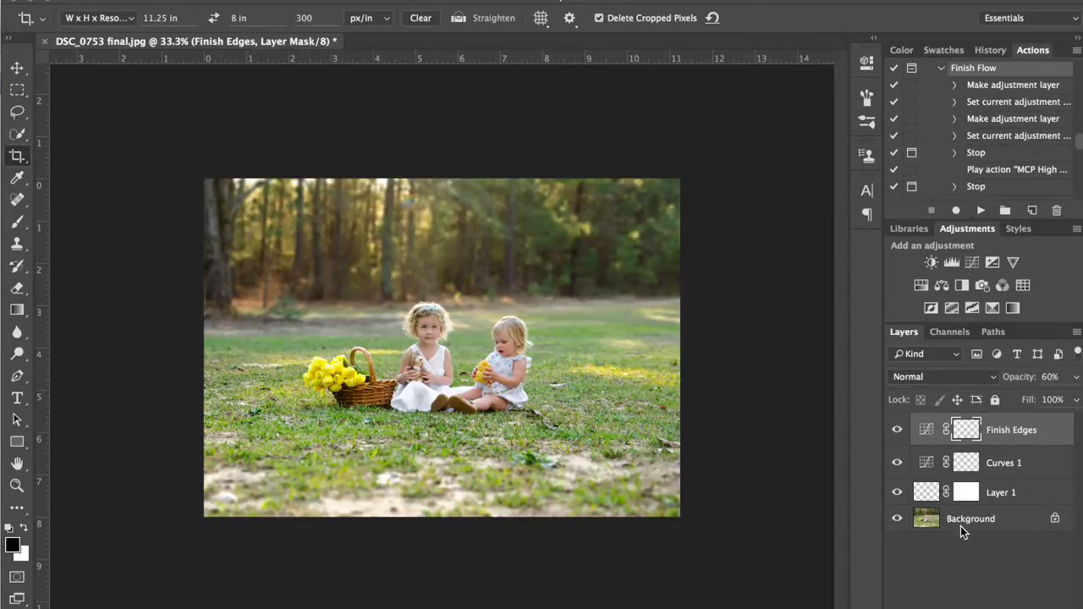
double_click(926, 495)
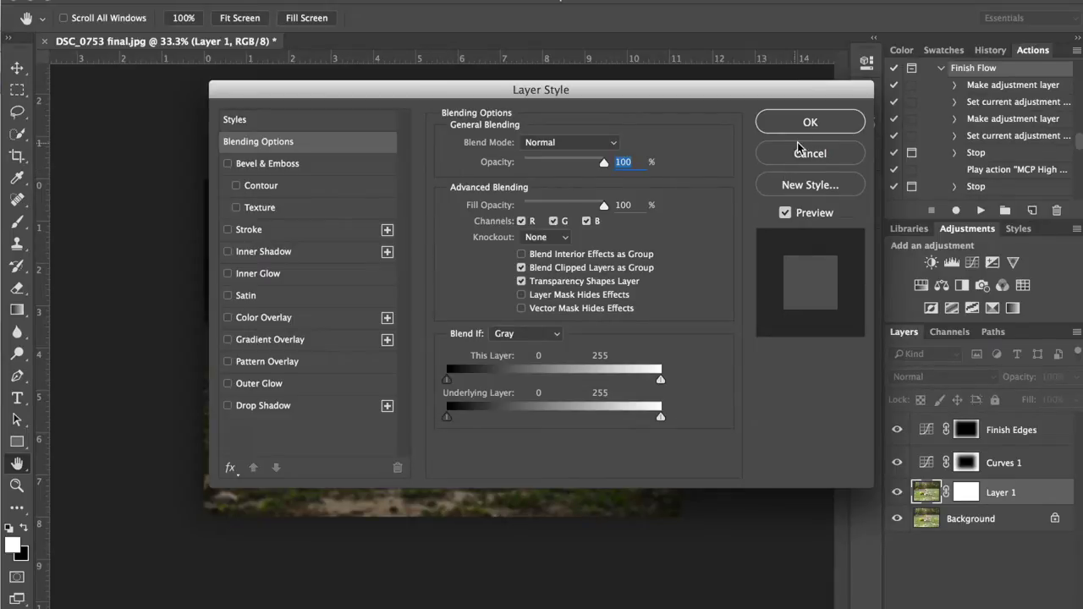
click(806, 152)
key(c)
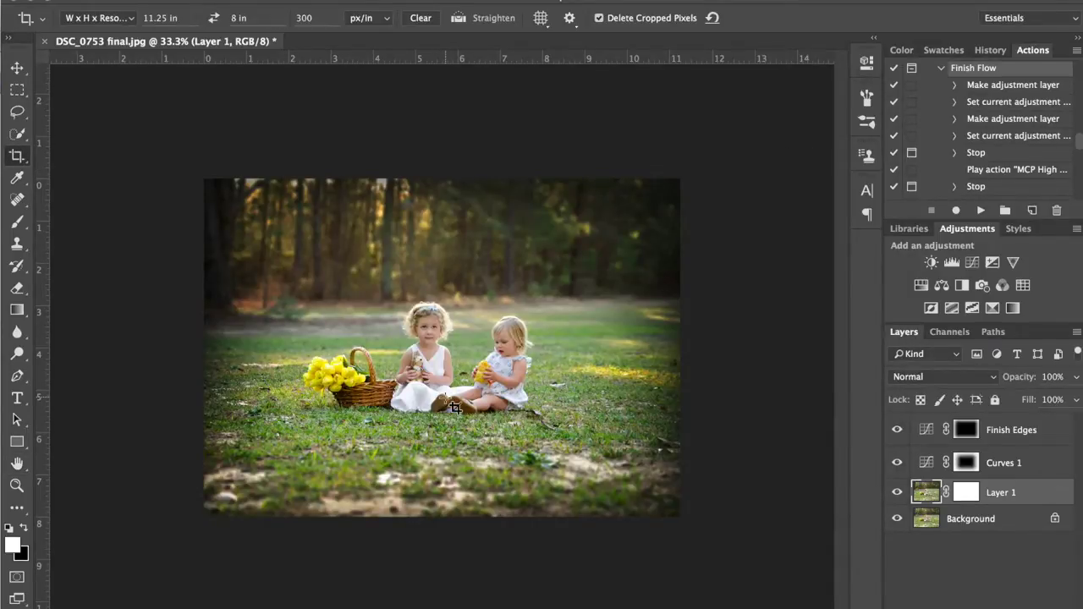
Step: With Curves 1 and Finish Edges hidden, paint Layer 1's mask black along the photo's upper edge using a 500 px brush at 50% opacity
click(964, 494)
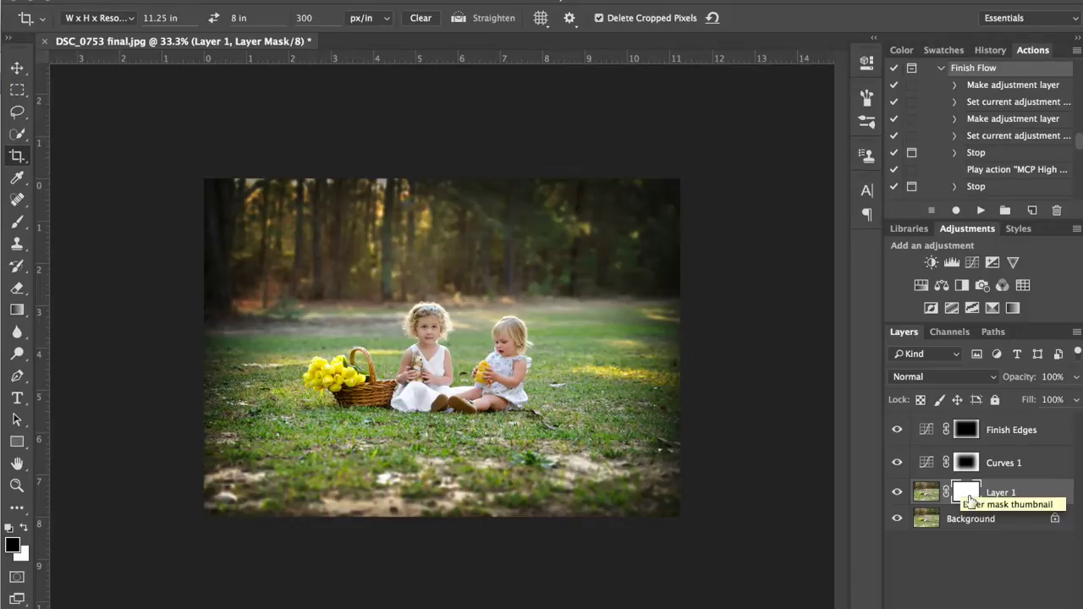
click(897, 463)
click(897, 430)
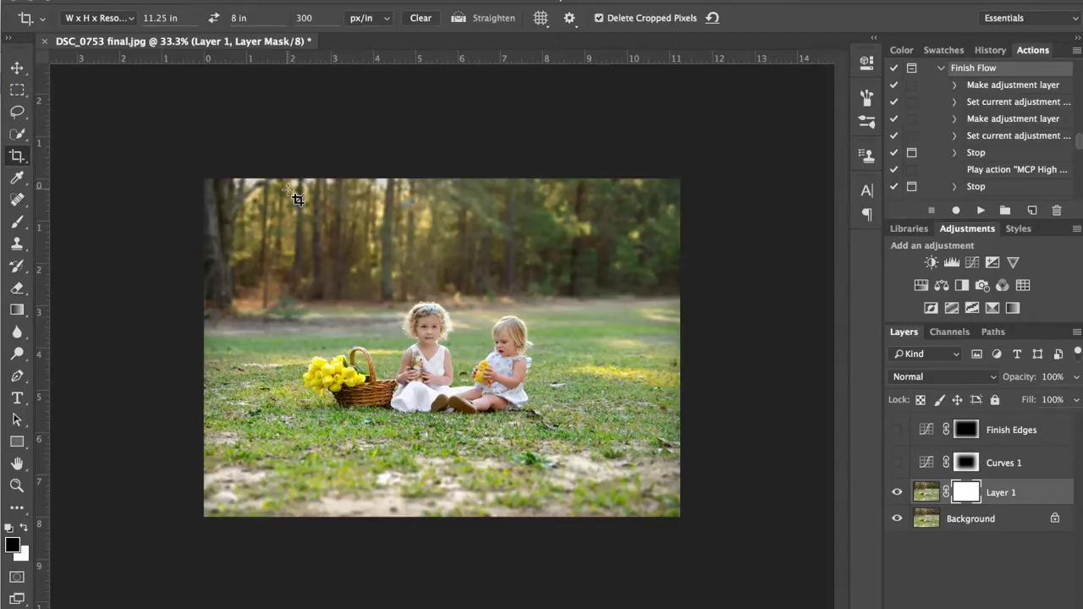
key(b)
key(bracketright)
key(bracketright)
key(bracketright)
key(bracketright)
key(bracketright)
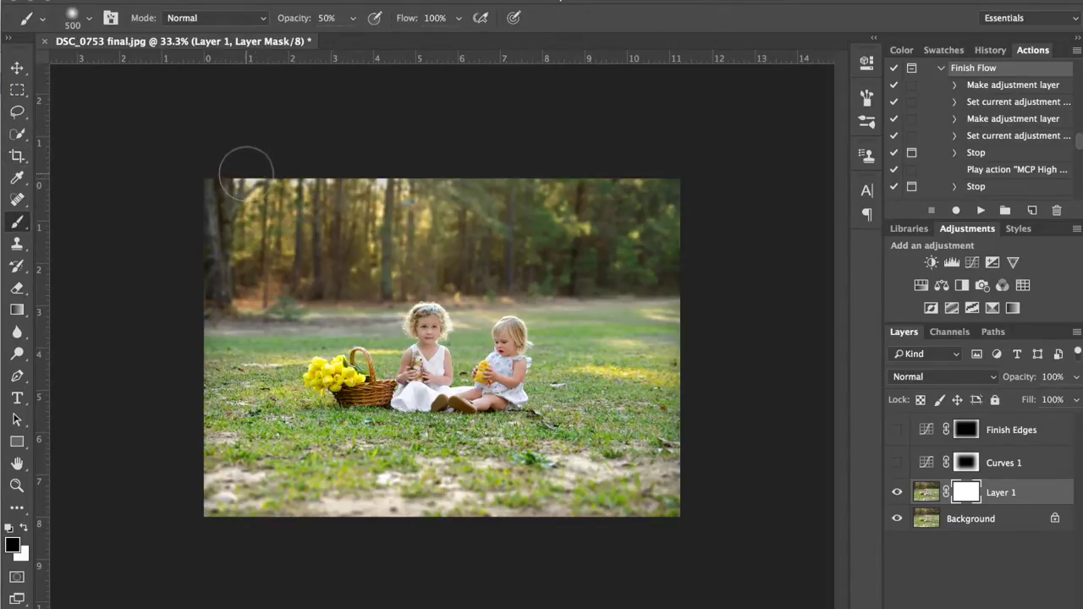
mouse_move(246, 174)
mouse_down()
mouse_move(375, 165)
mouse_move(403, 175)
mouse_up()
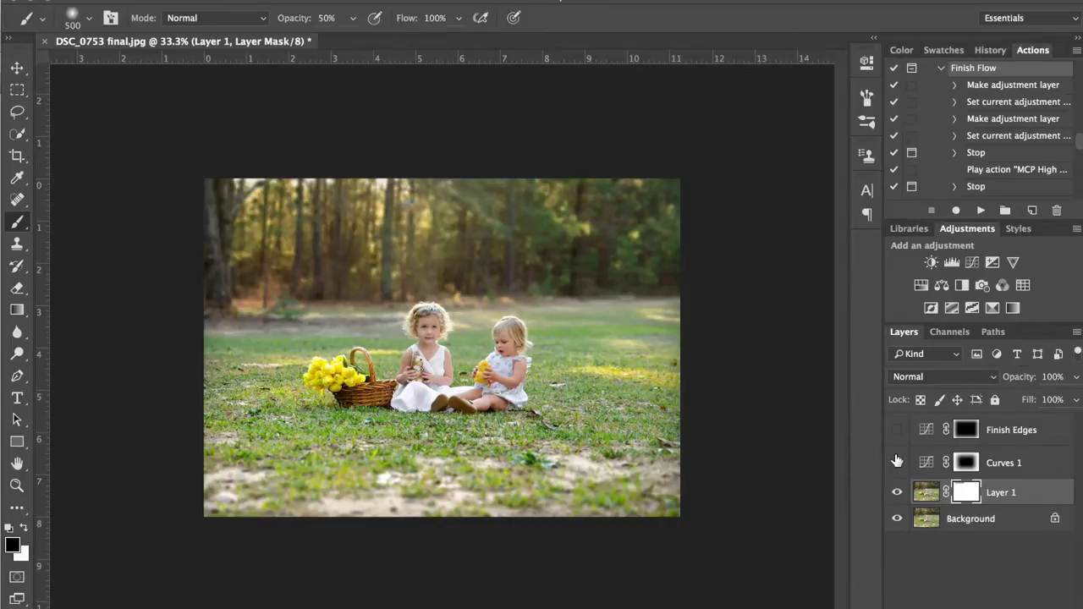
Step: Show the Curves 1 and Finish Edges layers again and set the Finish Edges layer's opacity to 30%
click(897, 430)
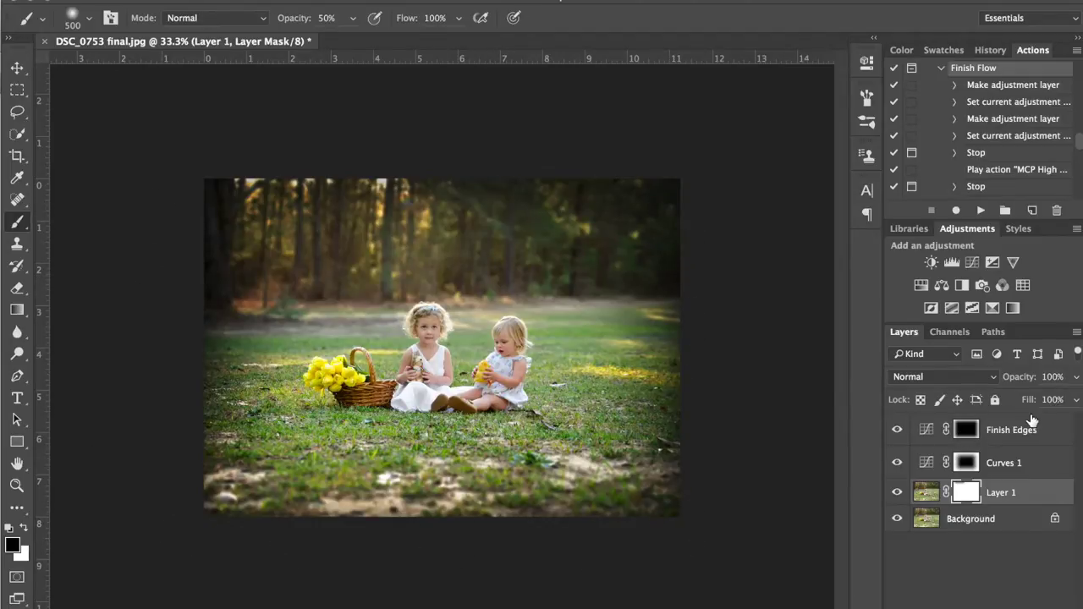
click(925, 433)
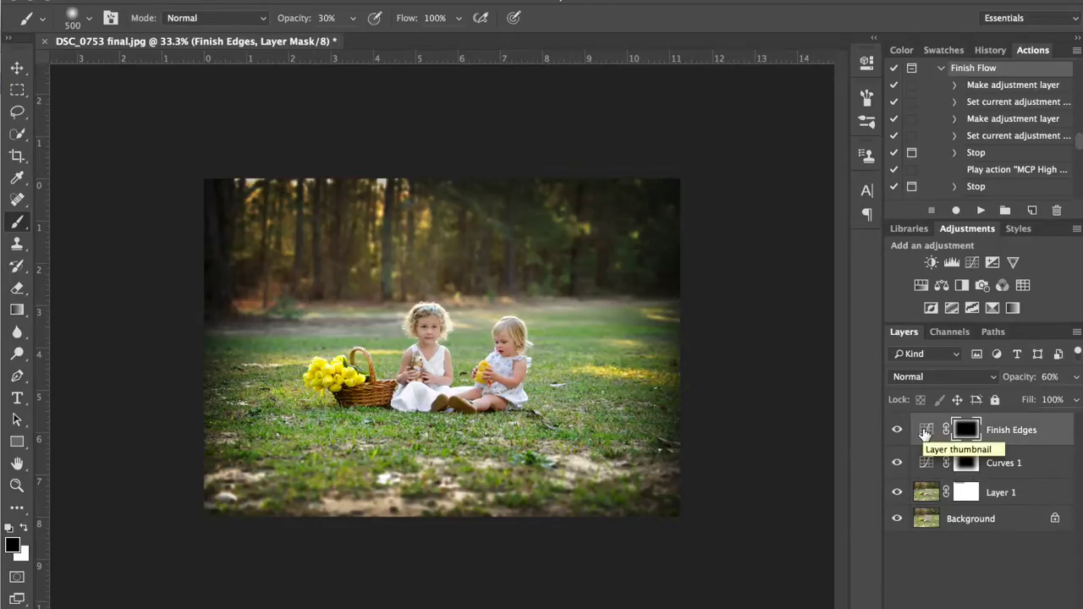
key(v)
key(3)
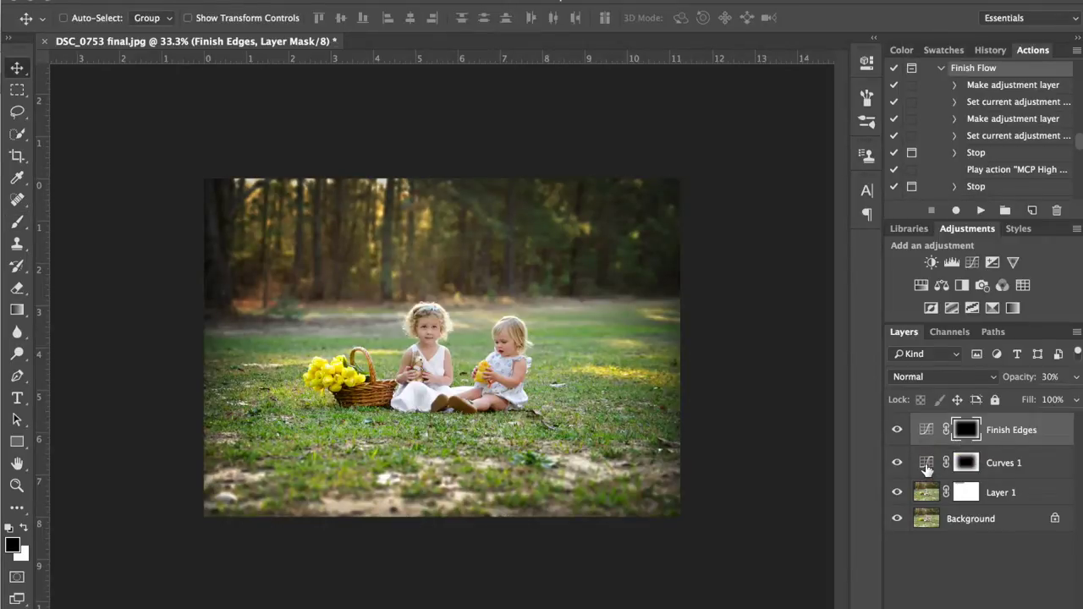
Step: Set the Curves 1 layer's opacity to 30% and open its curve settings
click(930, 464)
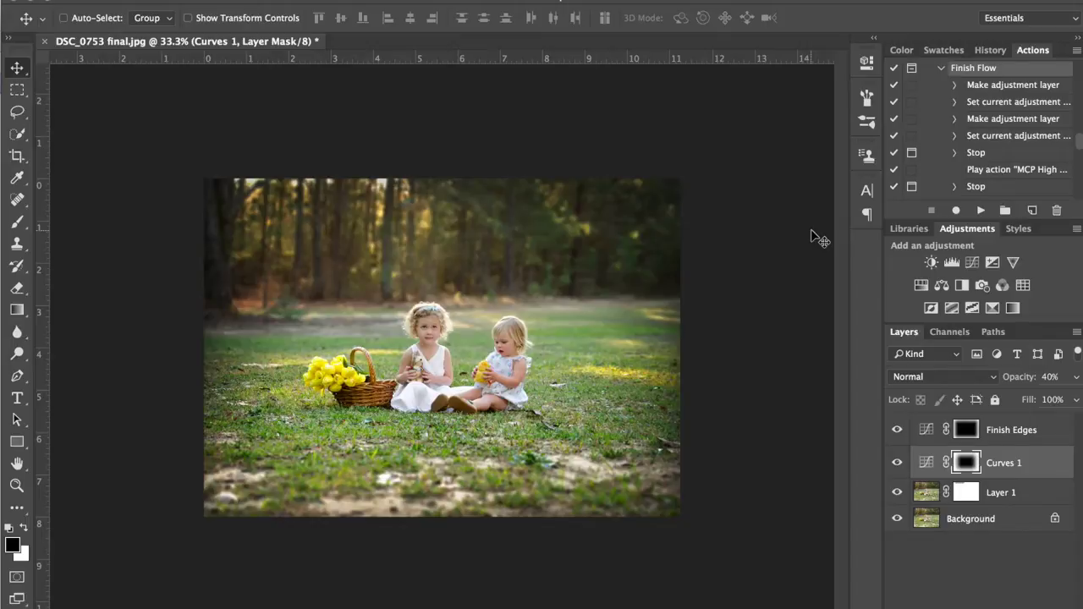
key(3)
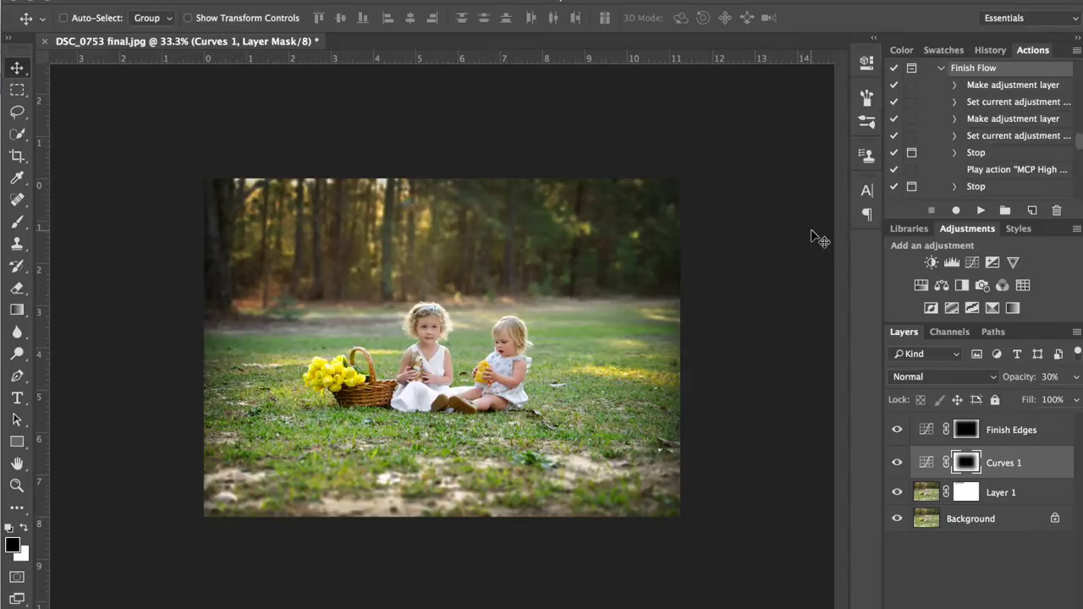
key(2)
key(3)
double_click(927, 463)
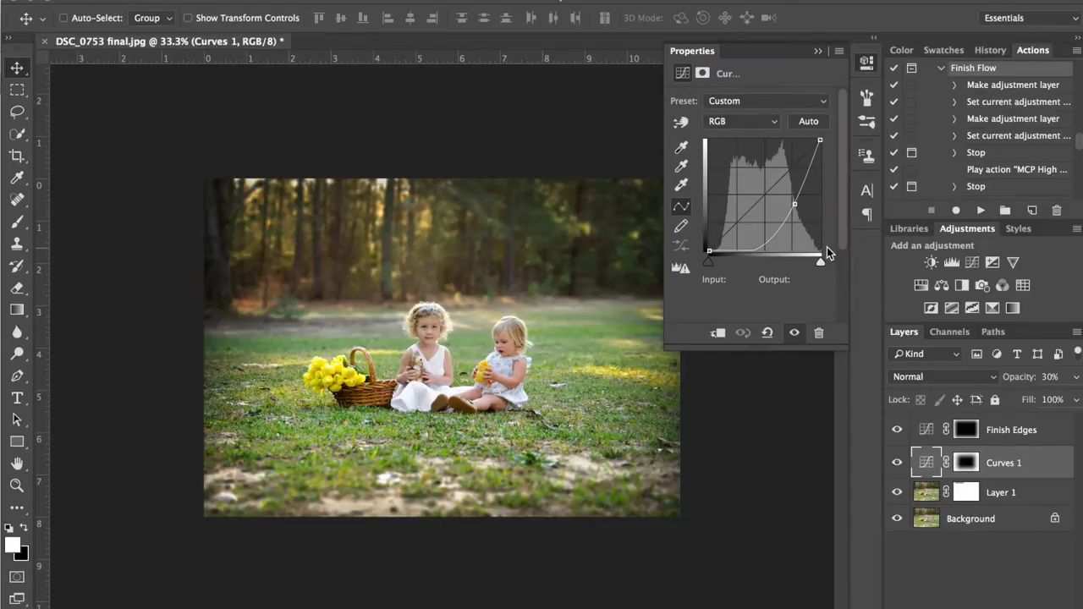
Step: Close the curve settings and run the Sunflare Landscape Middle action directly above Layer 1
click(928, 432)
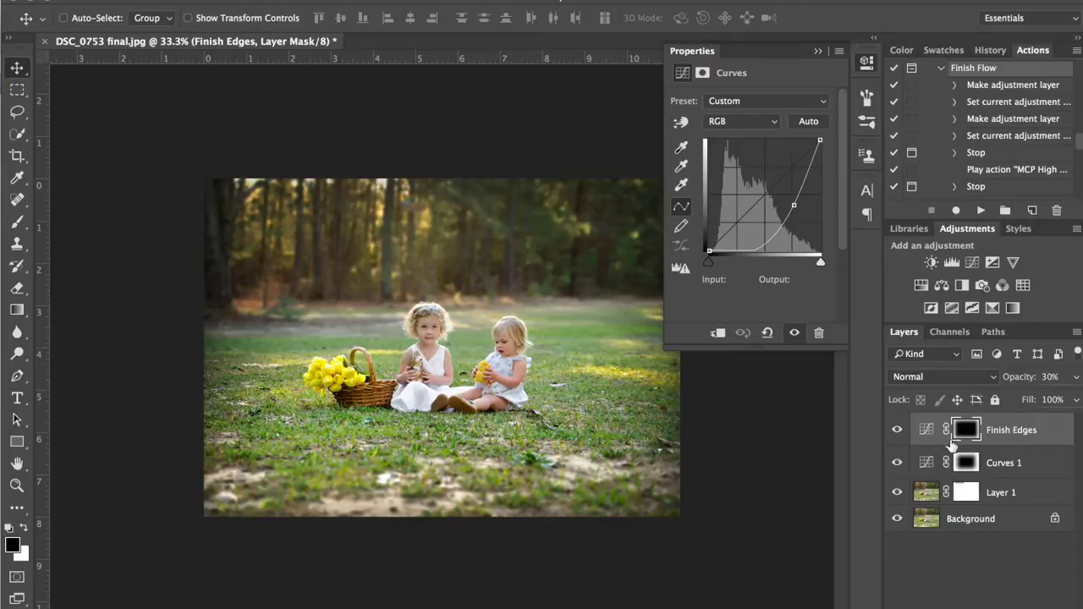
click(868, 63)
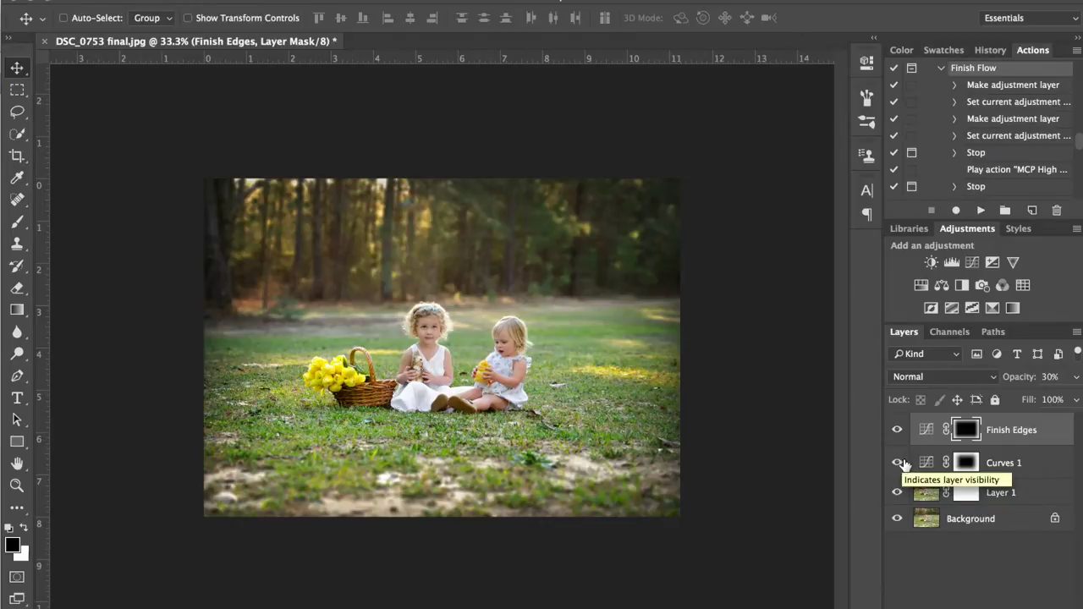
click(1025, 494)
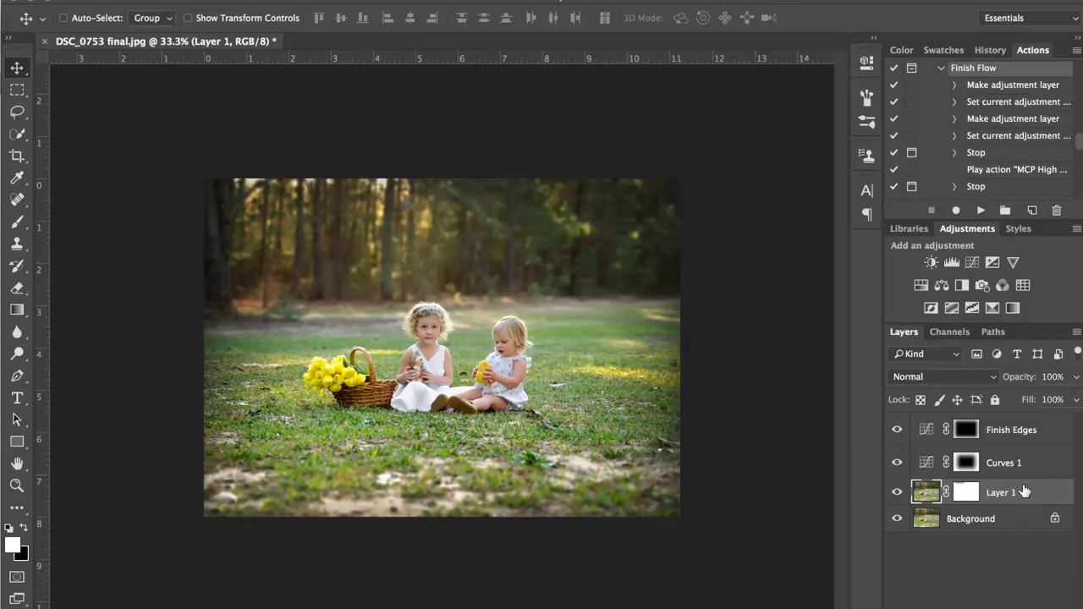
scroll(1013, 168, down, 5)
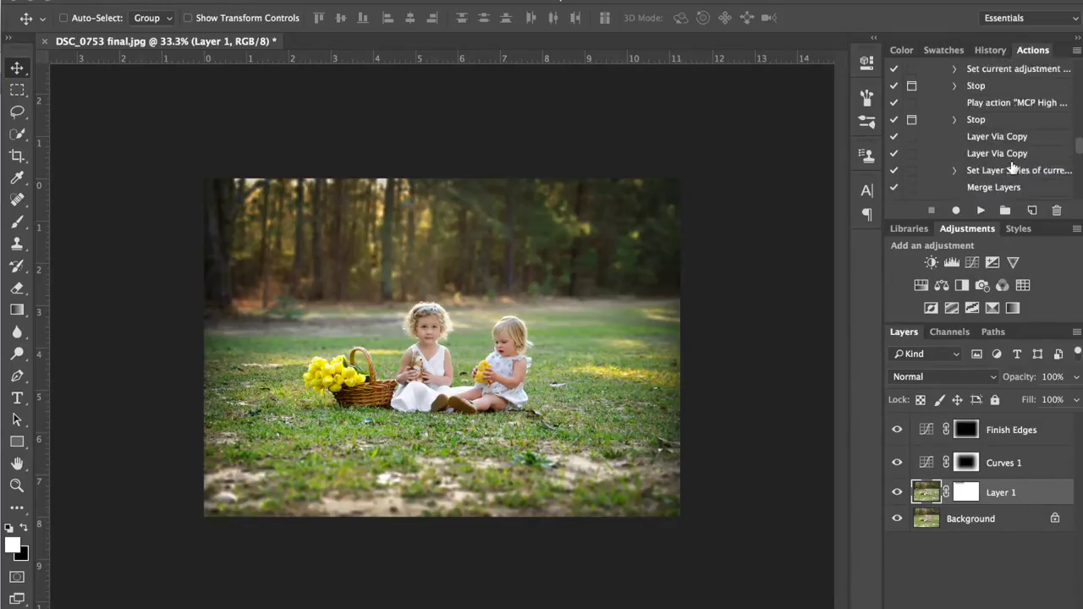
click(1015, 124)
click(980, 211)
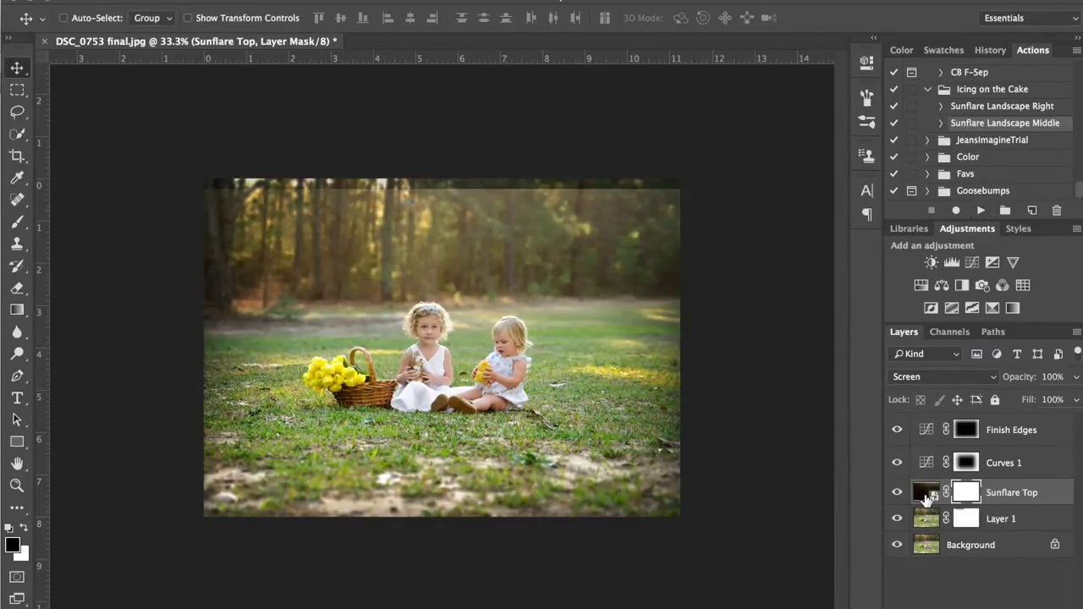
Step: Stretch the Sunflare Top layer vertically to about 110% height so it covers the photo from the lower edge past the upper edge
key(ctrl+t)
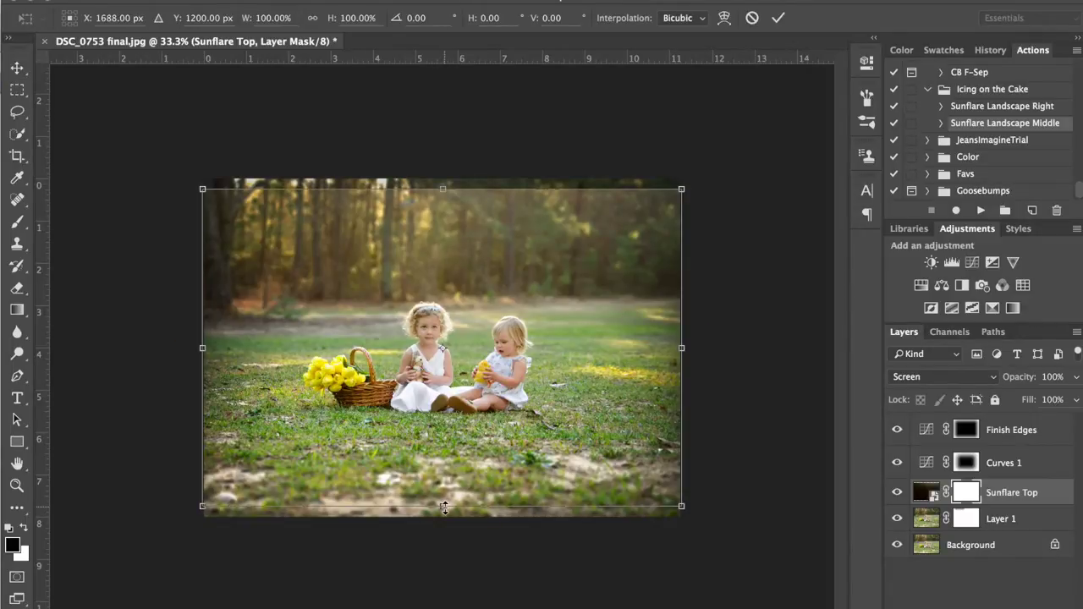
drag(445, 506, 444, 517)
drag(445, 195, 442, 164)
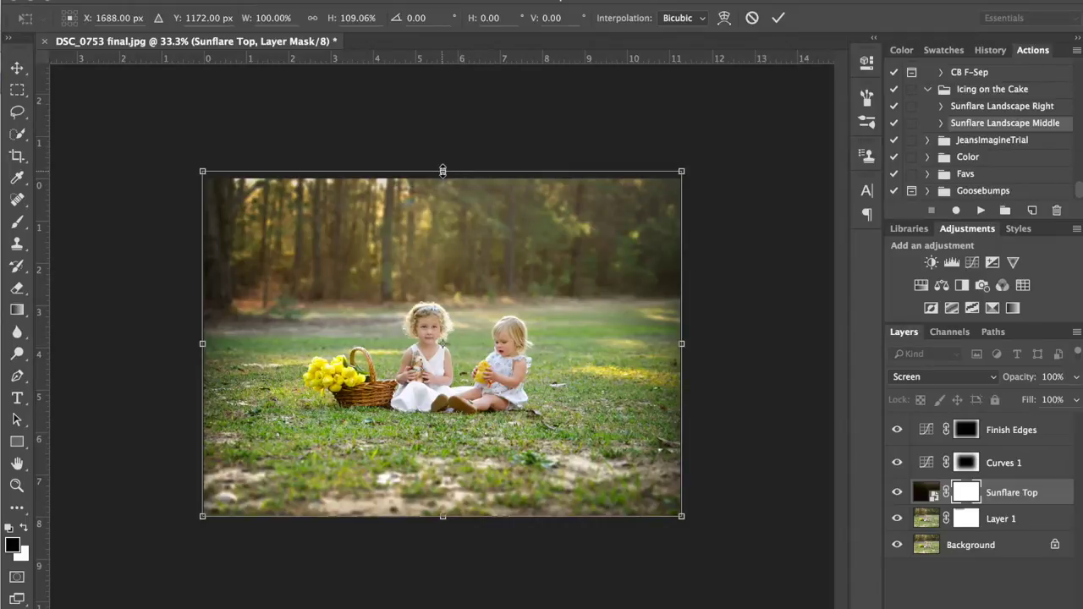
mouse_move(442, 171)
mouse_down()
mouse_move(446, 180)
mouse_move(444, 165)
mouse_up()
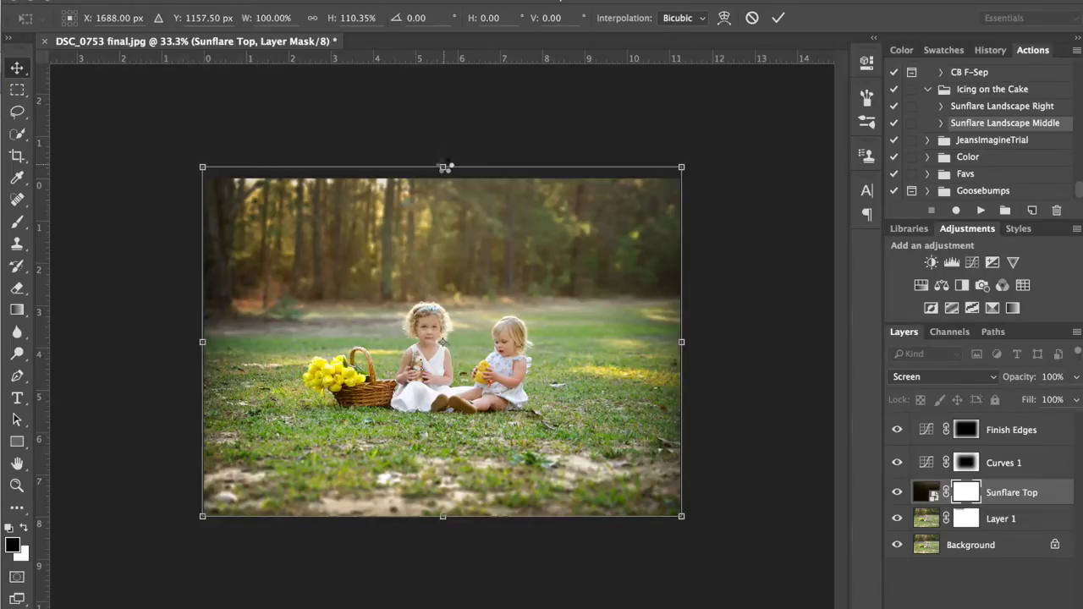
key(Return)
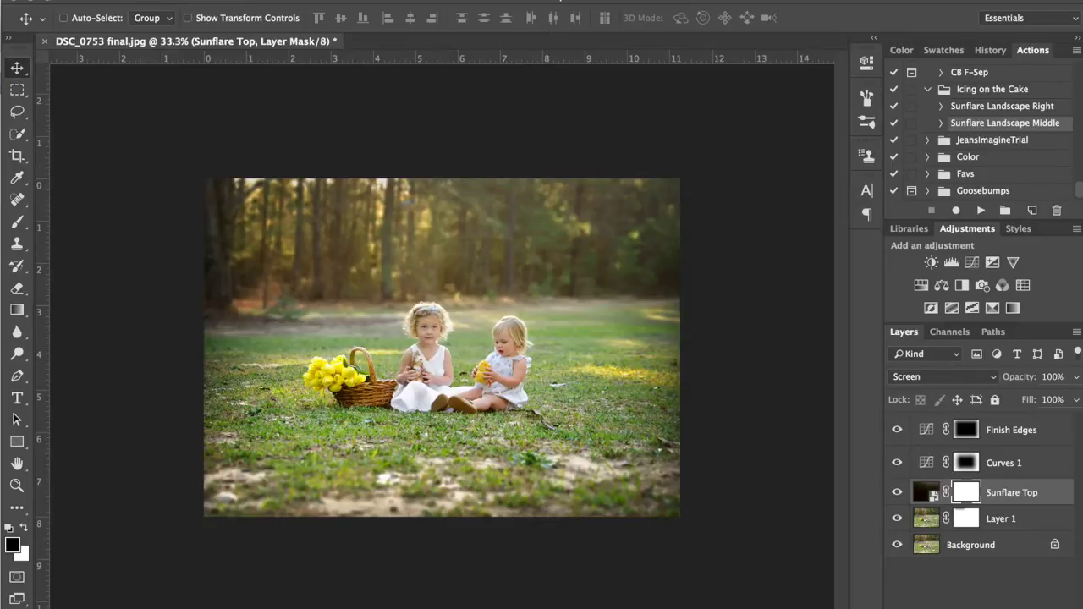
click(199, 2)
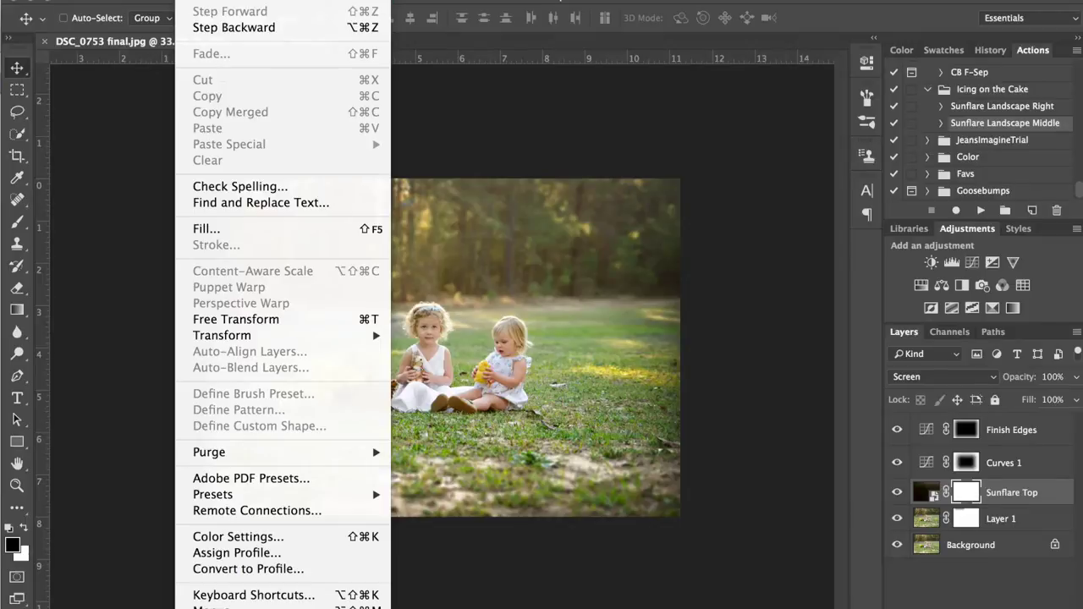
click(201, 2)
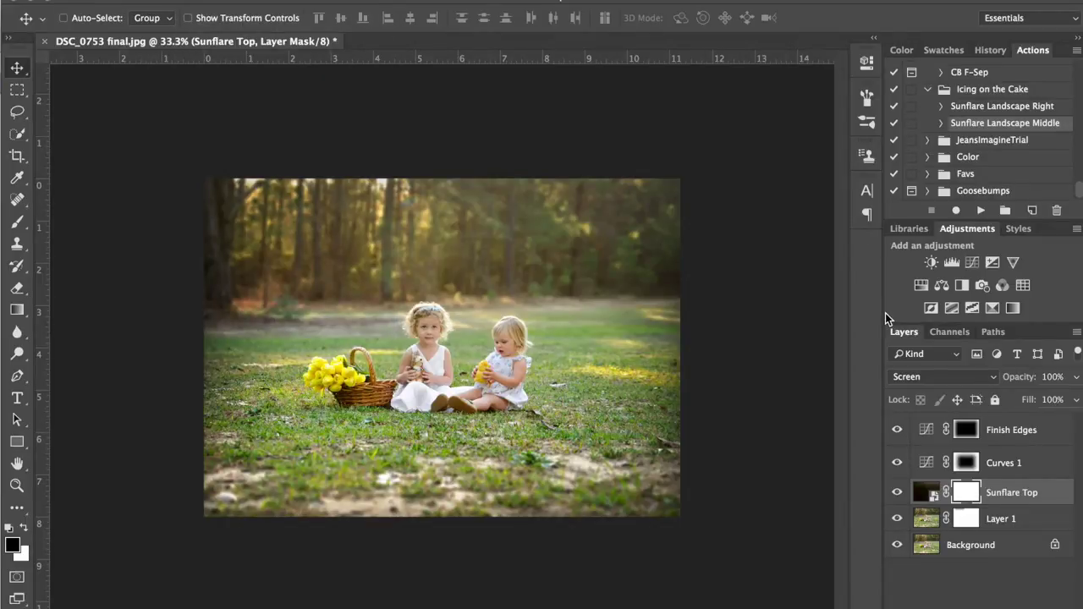
Step: Hide and show the Sunflare Top layer to compare the photo with and without the sun flare
click(896, 494)
click(897, 494)
click(896, 494)
click(897, 494)
Step: Paint black over the children on the Sunflare Top layer's mask with a 200 px brush, raising the brush opacity to 100%
key(b)
key(bracketleft)
key(bracketleft)
key(bracketleft)
key(bracketleft)
key(bracketleft)
key(bracketleft)
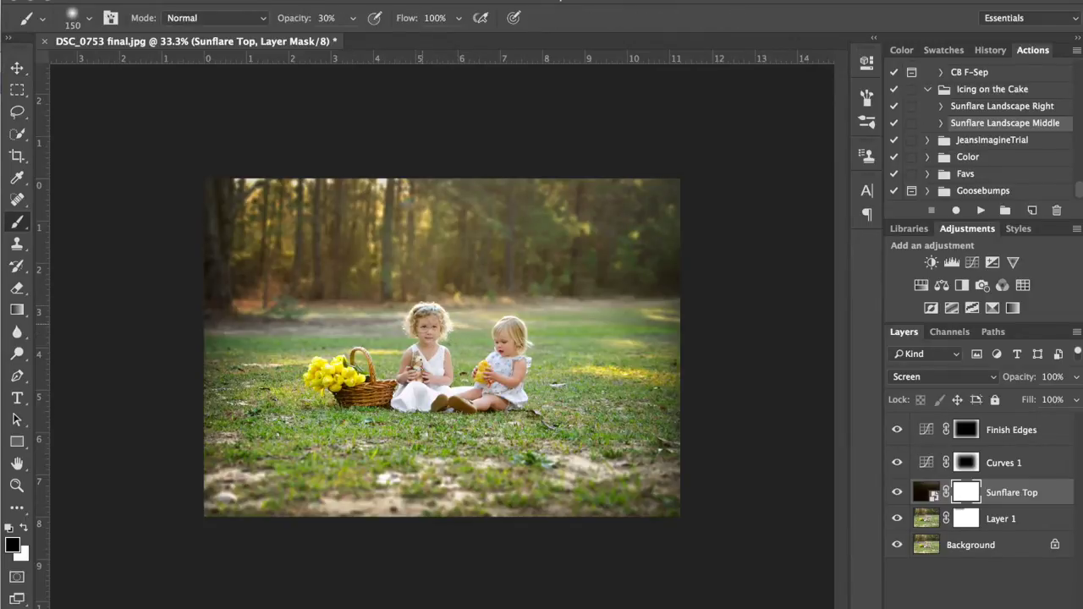
key(bracketright)
key(bracketright)
click(429, 325)
key(0)
Step: Toggle the Sunflare Top layer's visibility repeatedly to check the masked flare around the children
click(897, 493)
click(899, 494)
click(899, 494)
click(899, 495)
click(899, 494)
click(899, 494)
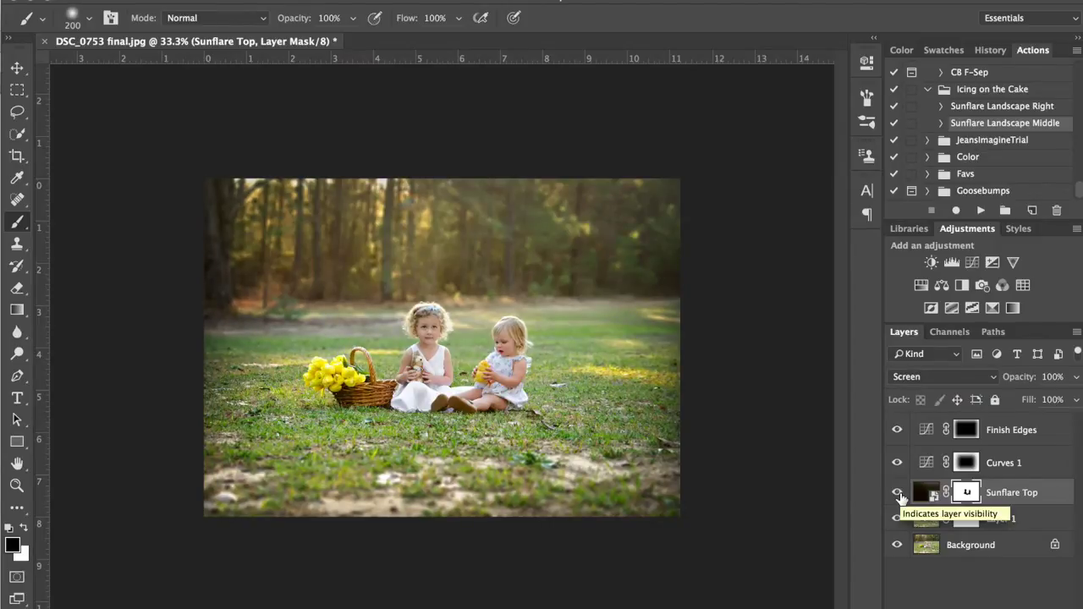
click(899, 494)
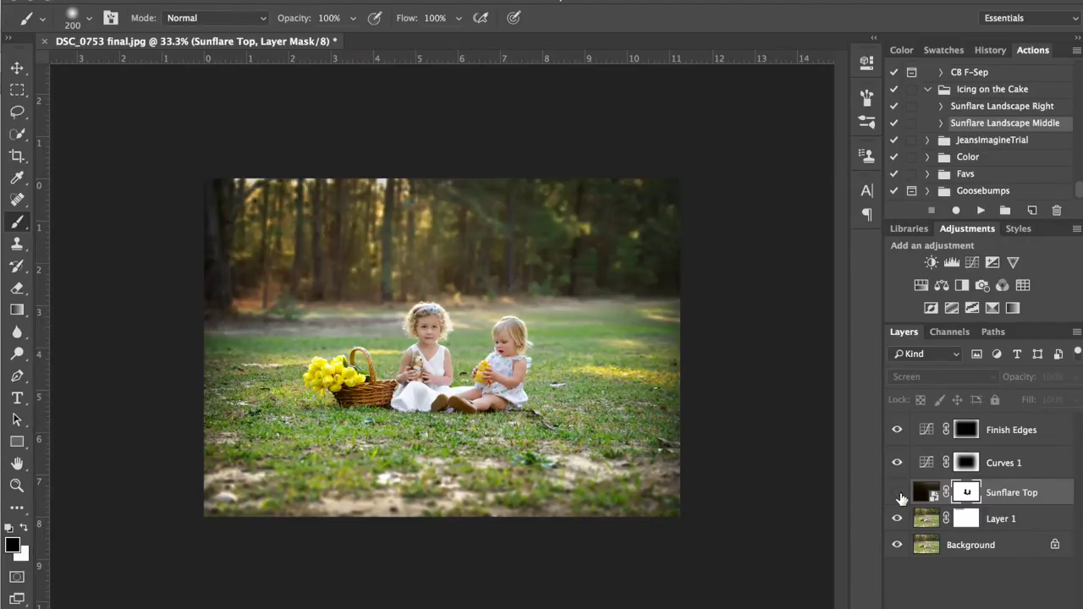
click(899, 494)
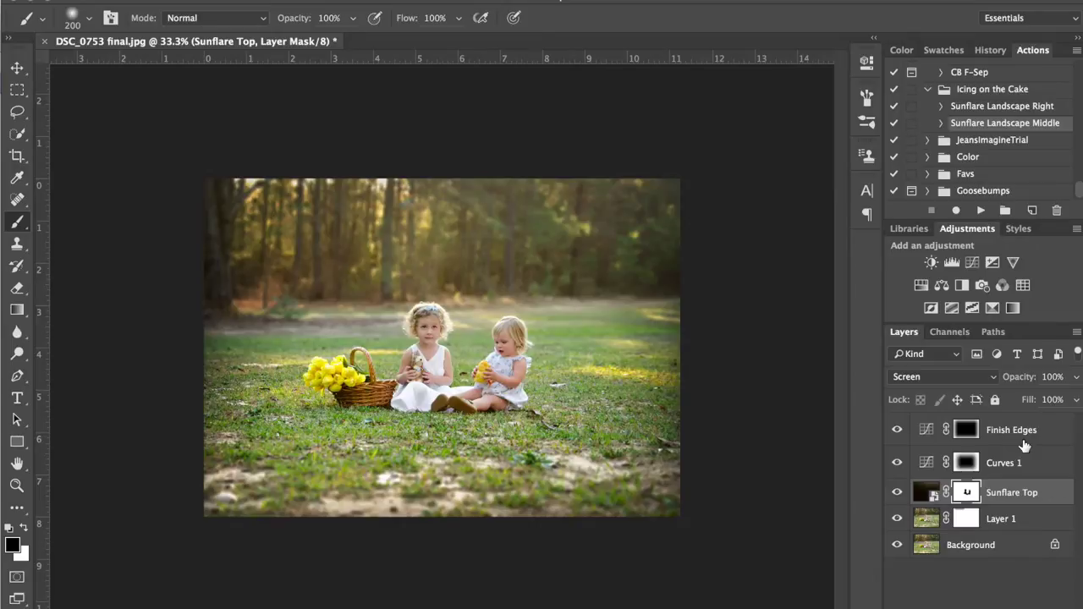
Step: Run the Matte Finish action above the Finish Edges layer
click(1052, 446)
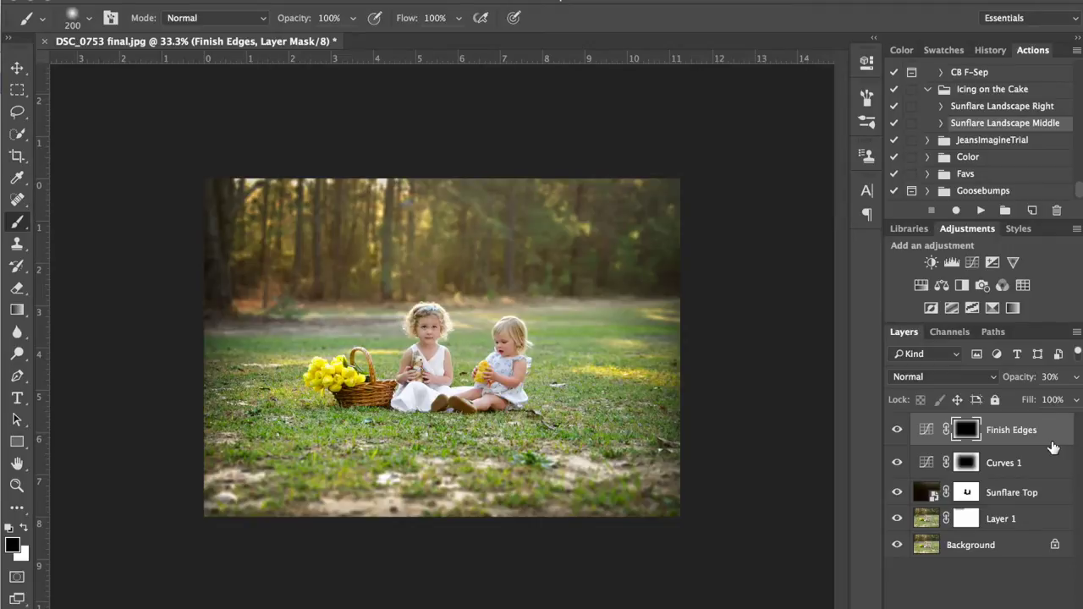
scroll(1024, 172, up, 3)
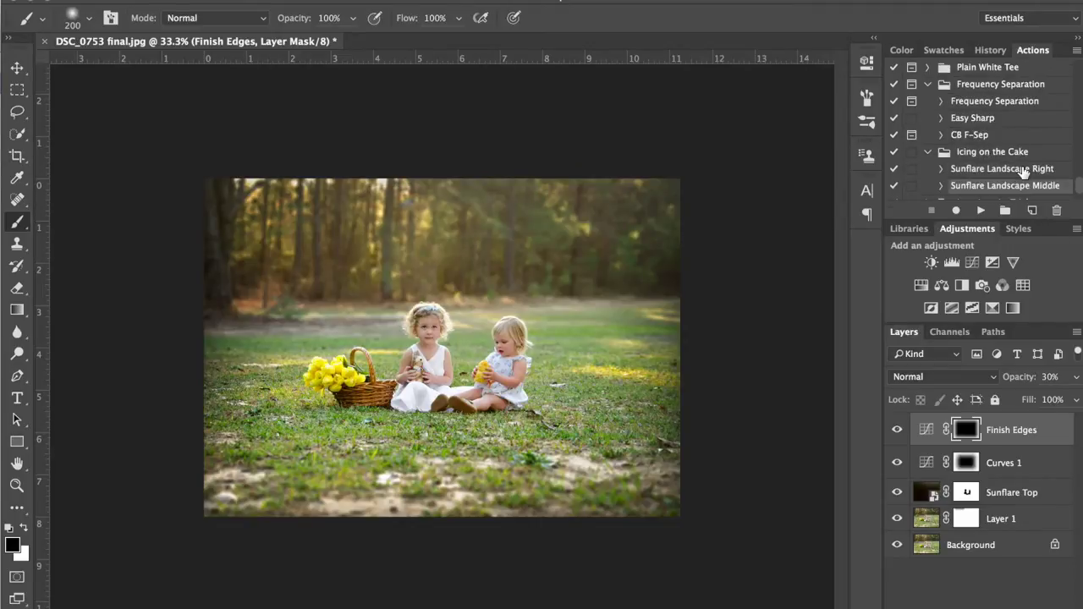
scroll(1024, 172, down, 10)
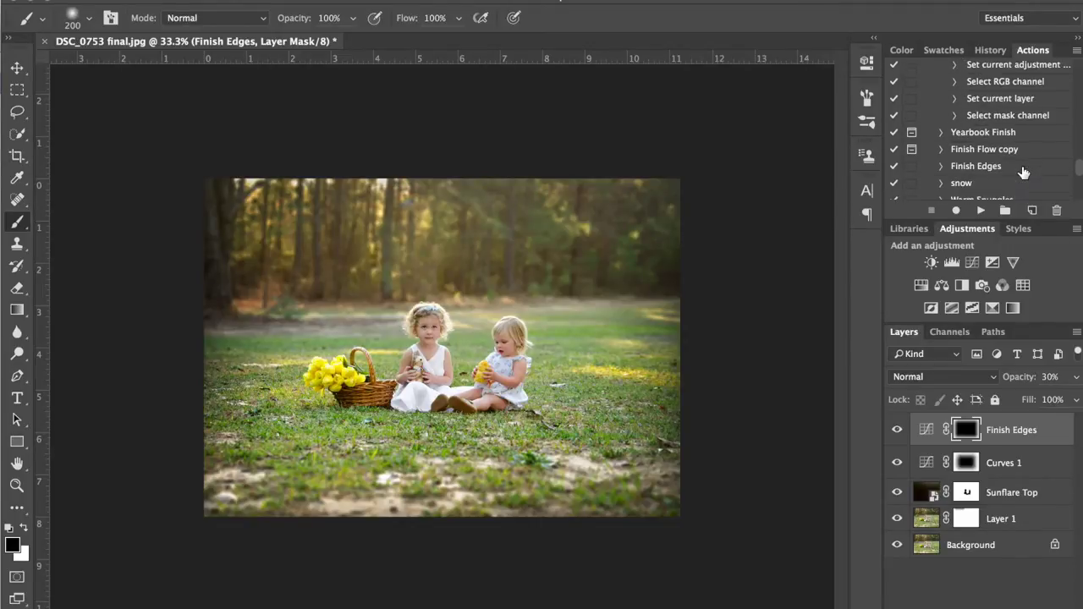
scroll(1025, 172, up, 10)
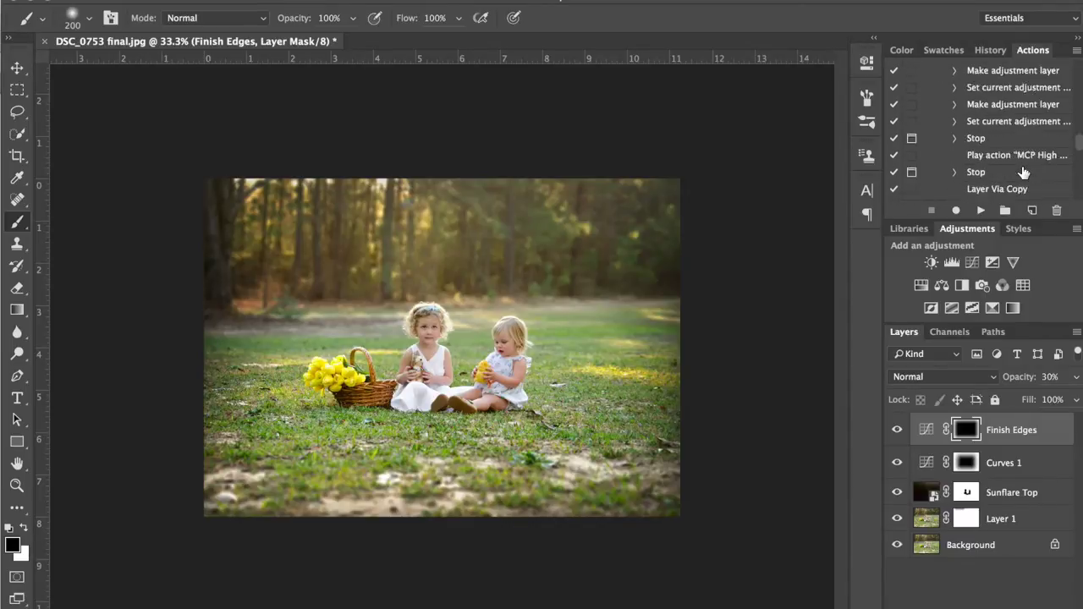
scroll(1024, 171, up, 2)
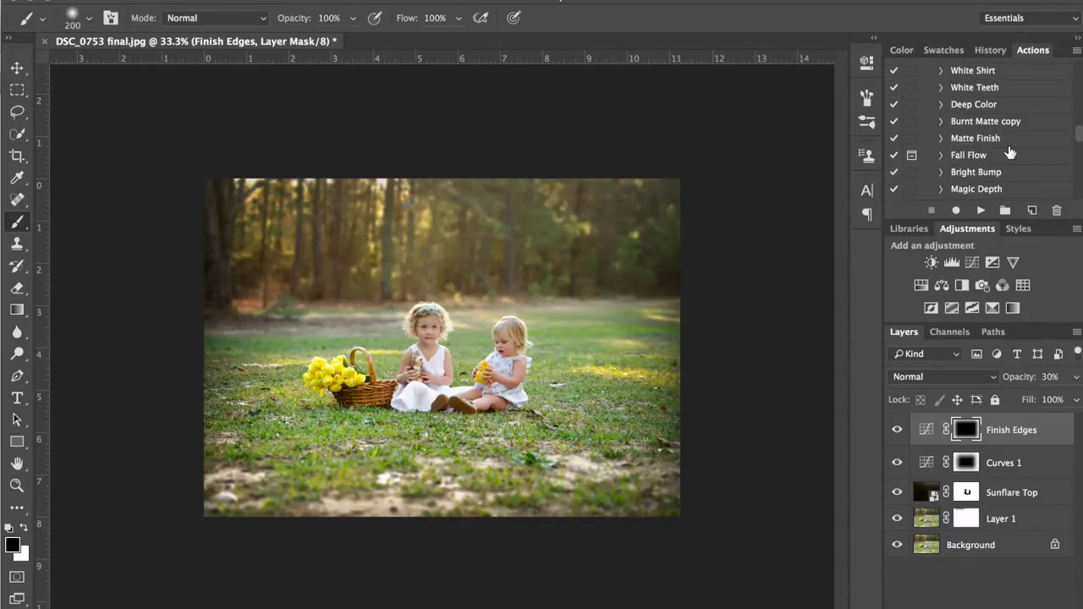
click(1005, 140)
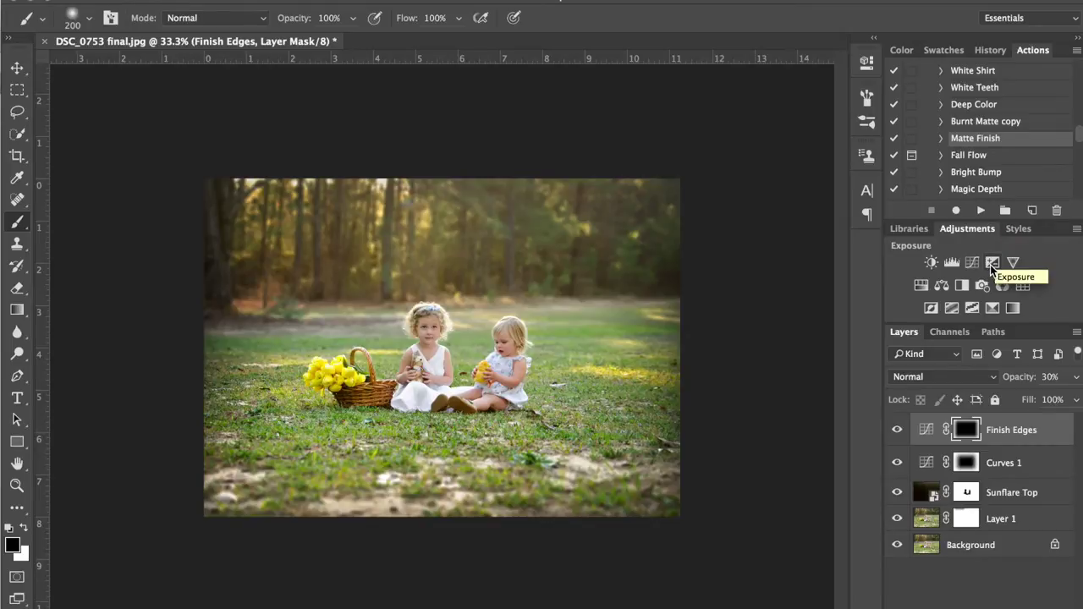
click(980, 211)
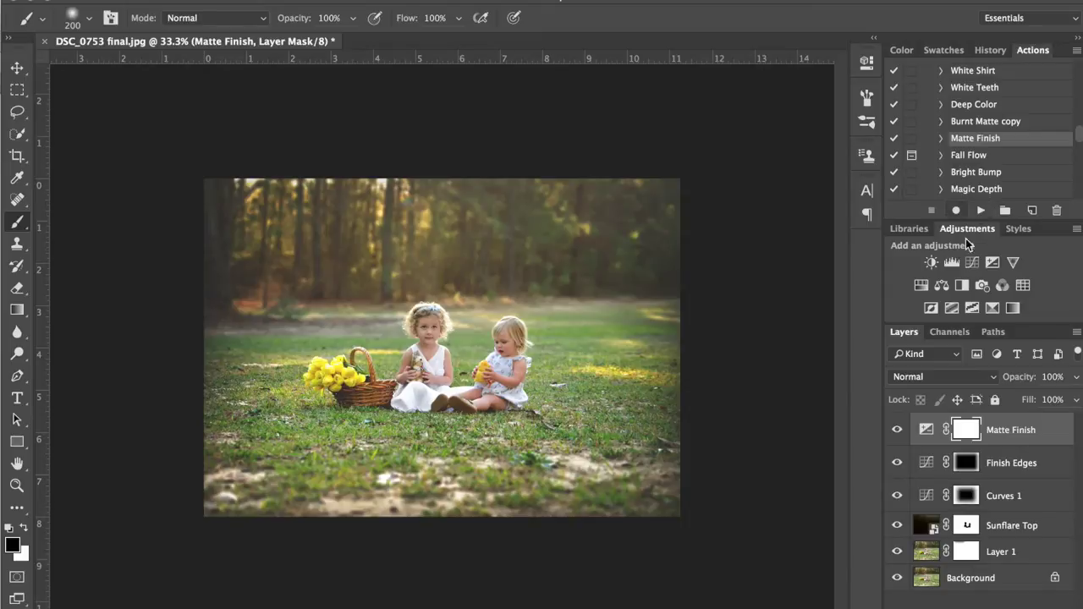
Step: Hide and show the Matte Finish layer to compare the photo with and without the matte effect
click(897, 432)
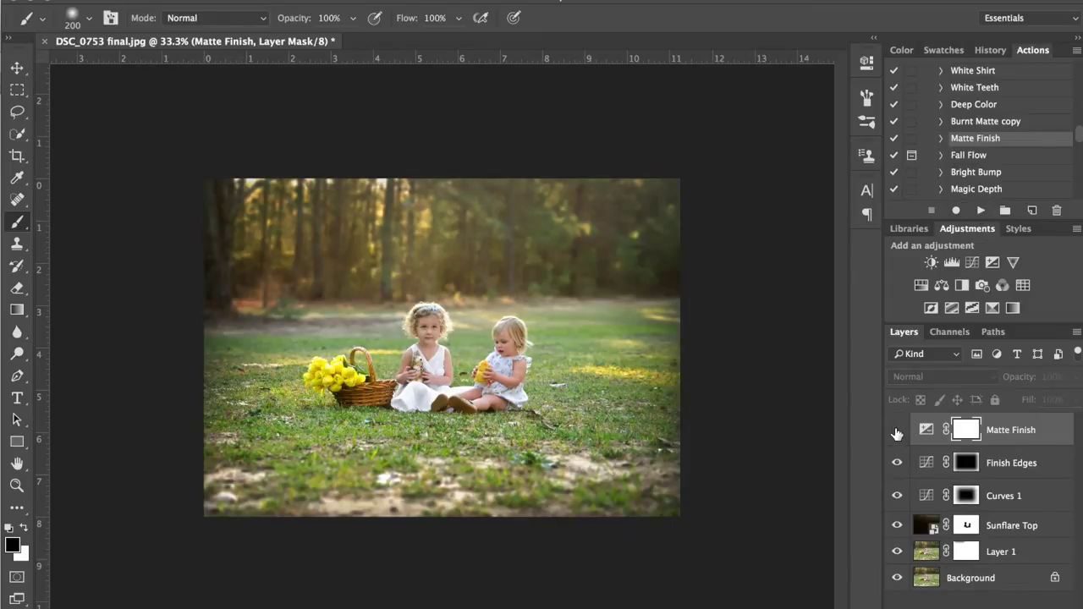
click(897, 432)
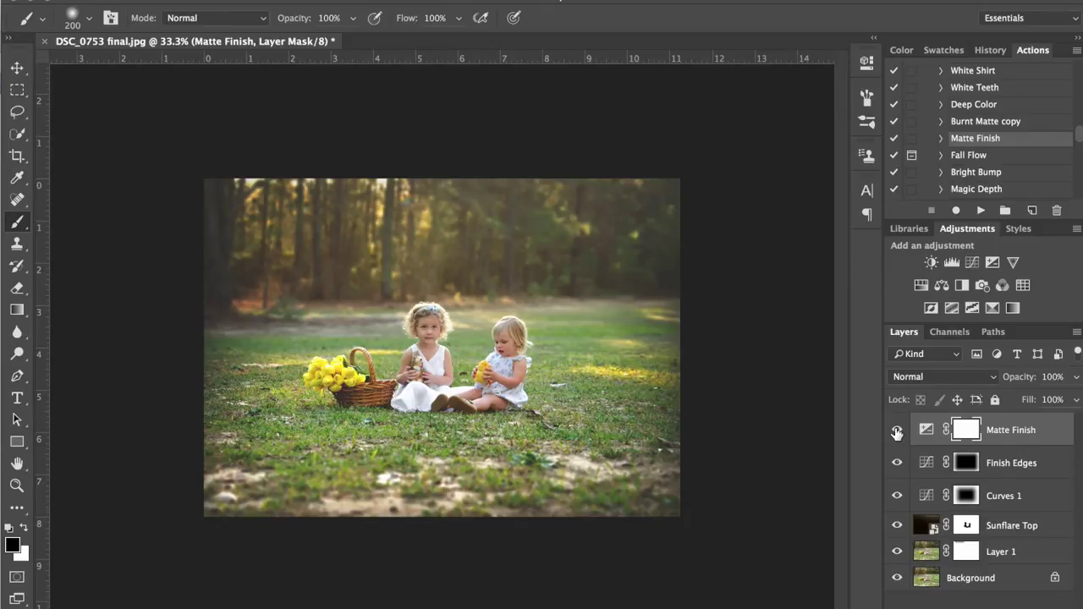
click(897, 431)
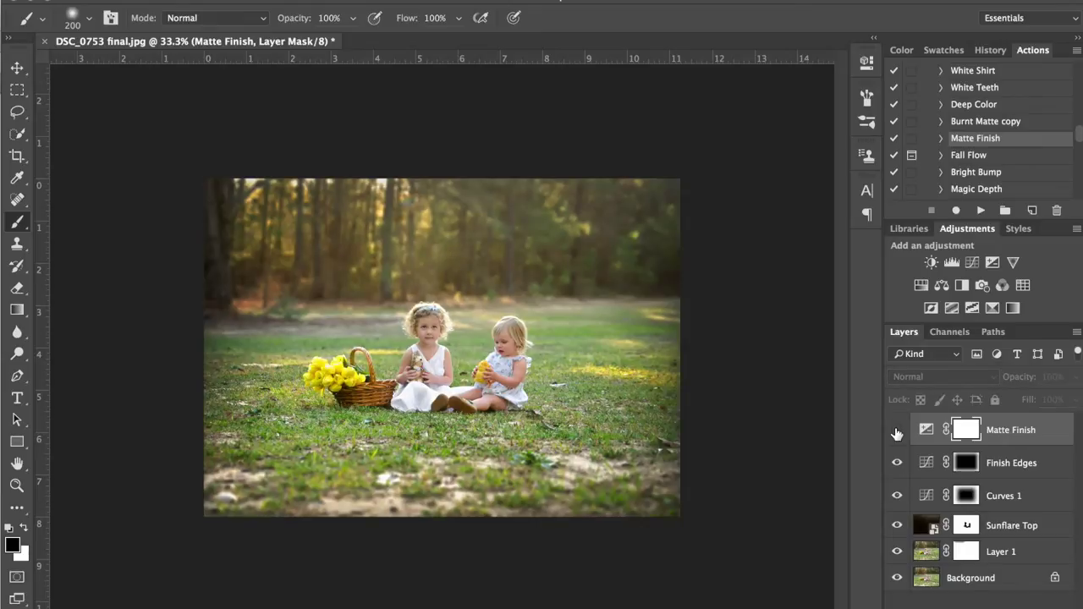
click(898, 432)
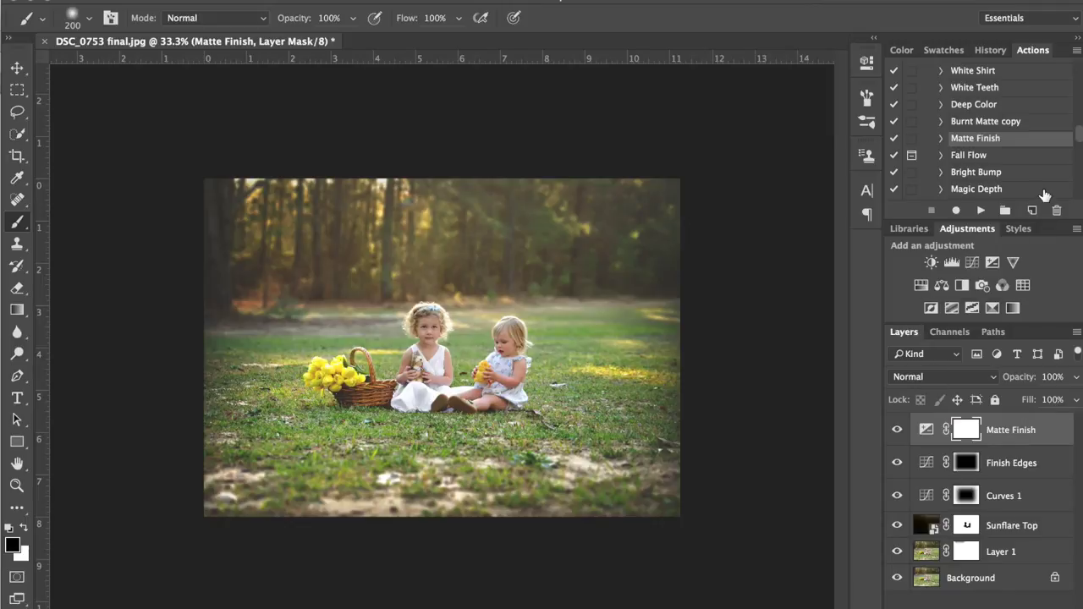
Step: Create a new document from the original DSC_0753.NEF snapshot in the photo's history
click(989, 49)
scroll(987, 127, up, 5)
click(1015, 79)
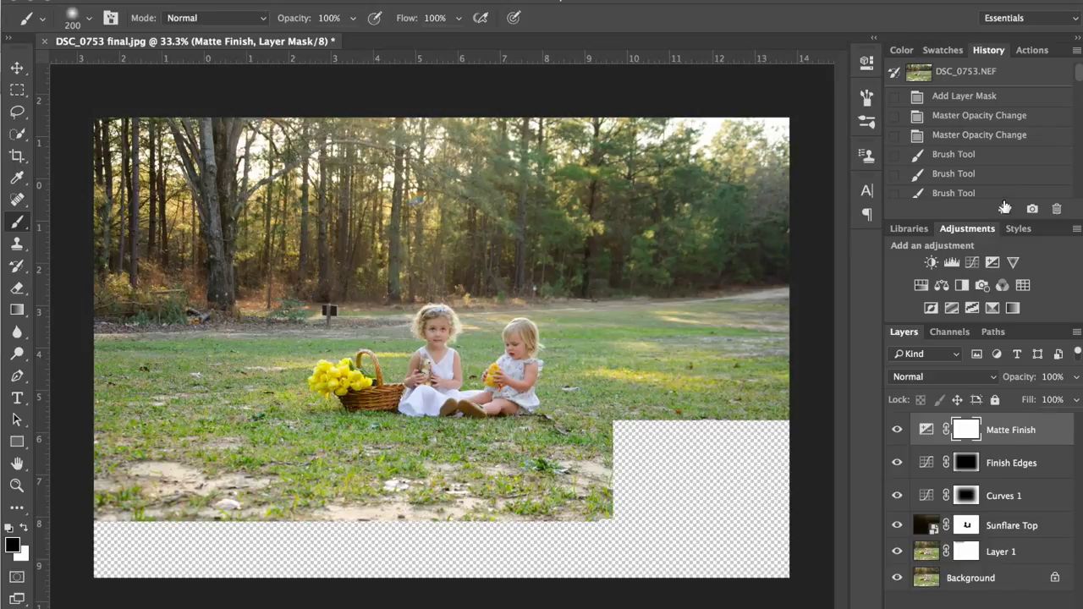
click(1004, 209)
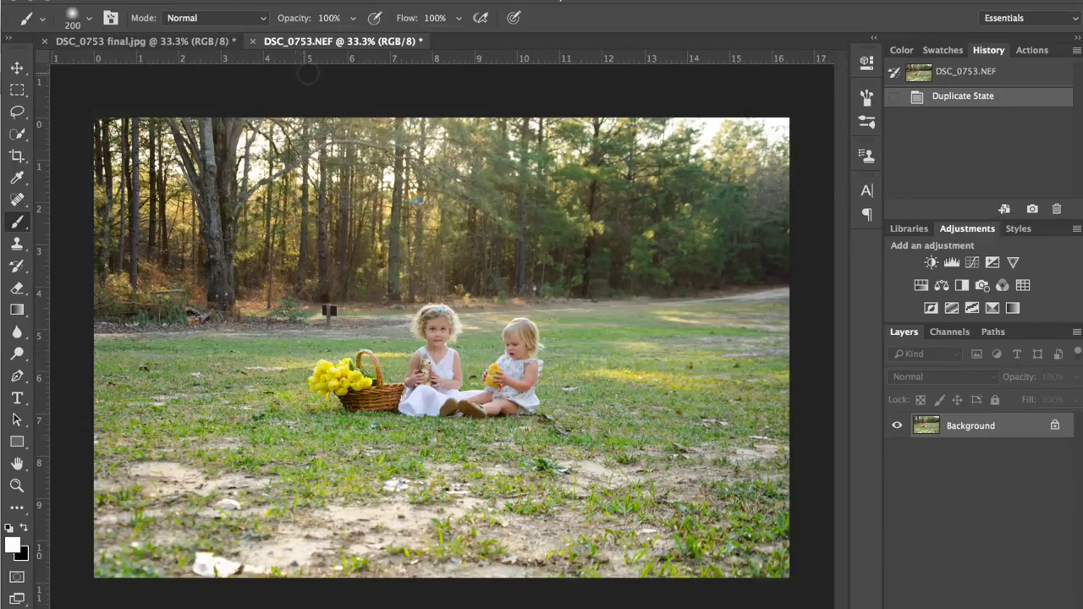
Step: Examine the original DSC_0753.NEF copy and compare it with the edited DSC_0753 final.jpg
key(ctrl+plus)
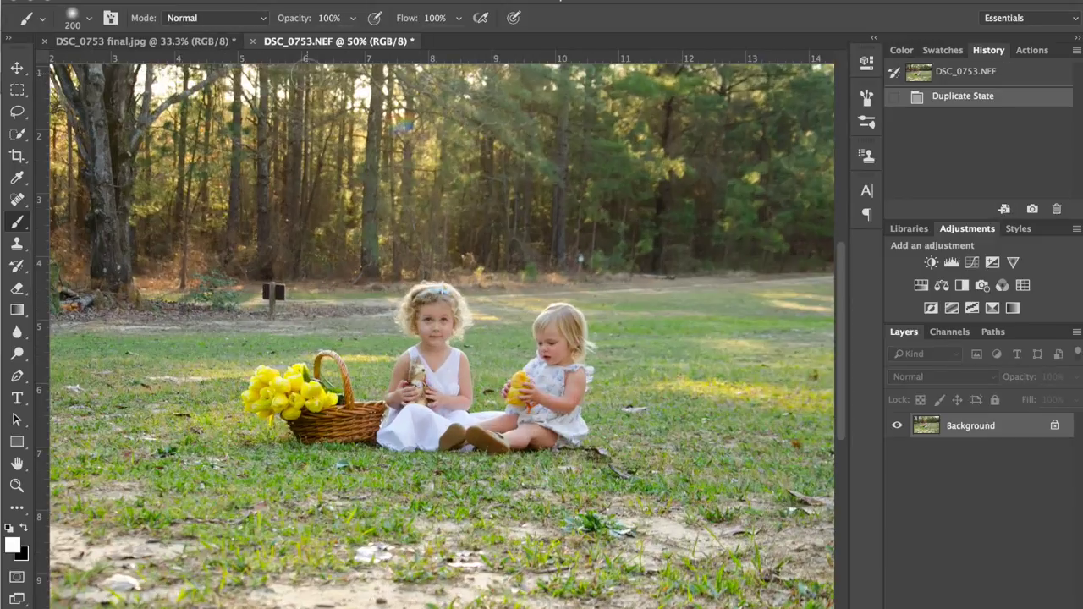
scroll(423, 237, right, 3)
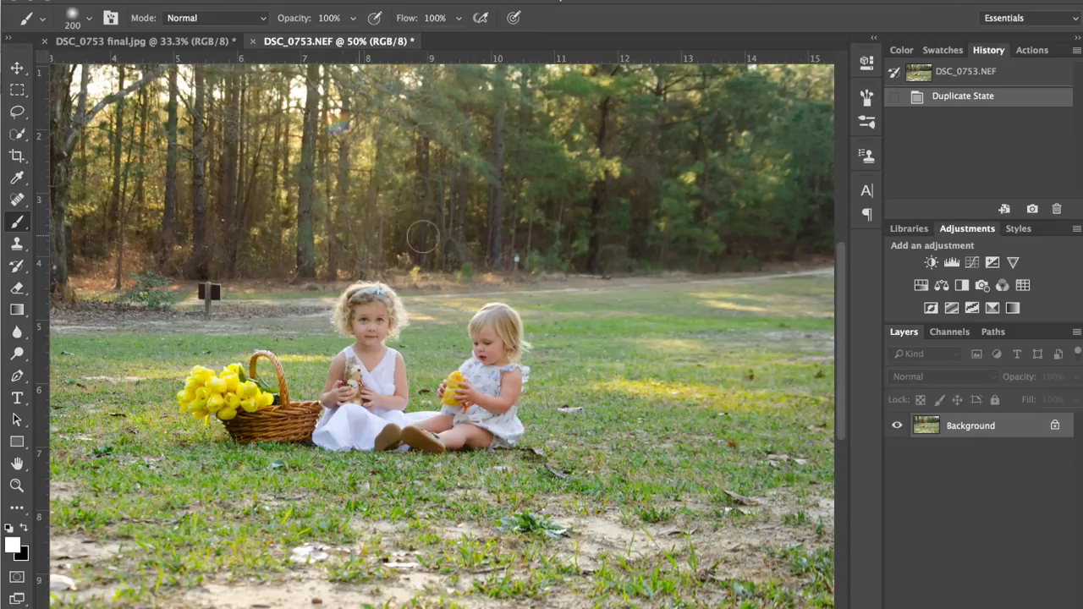
scroll(423, 237, left, 4)
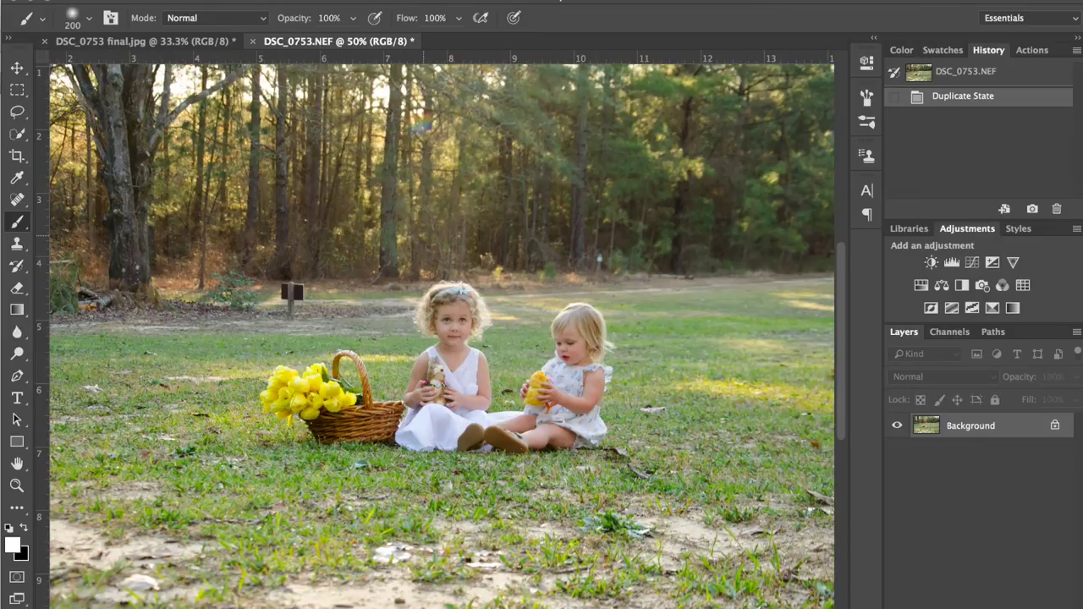
scroll(423, 237, right, 2)
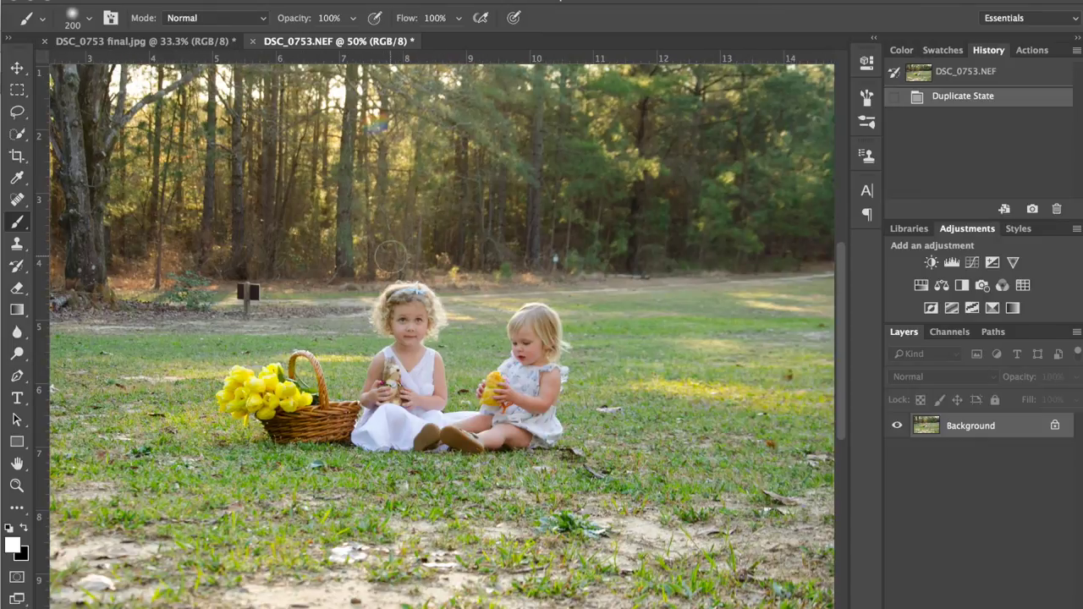
click(196, 42)
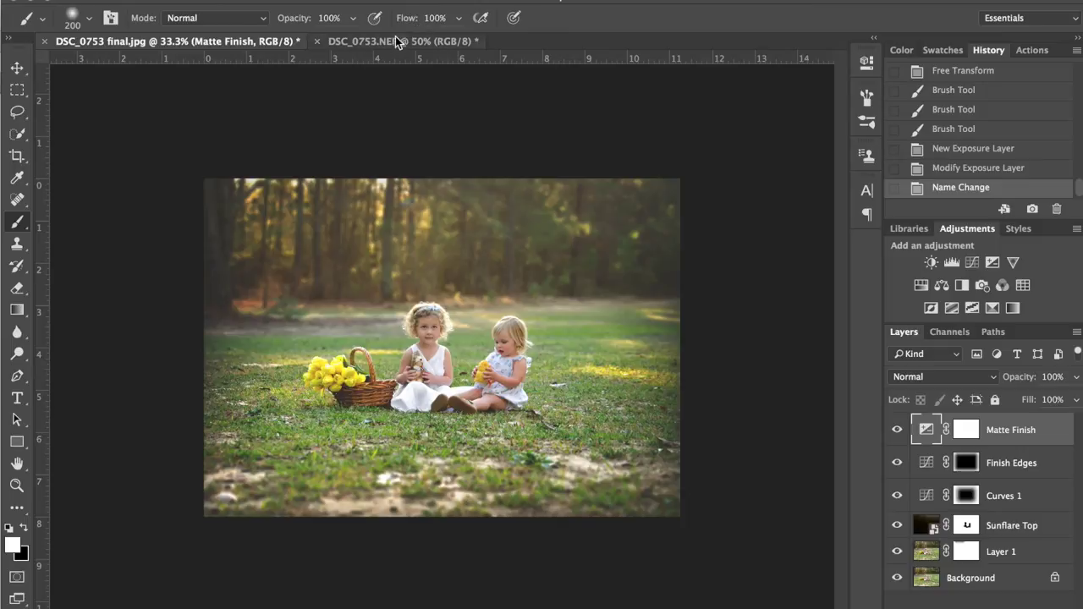
click(395, 40)
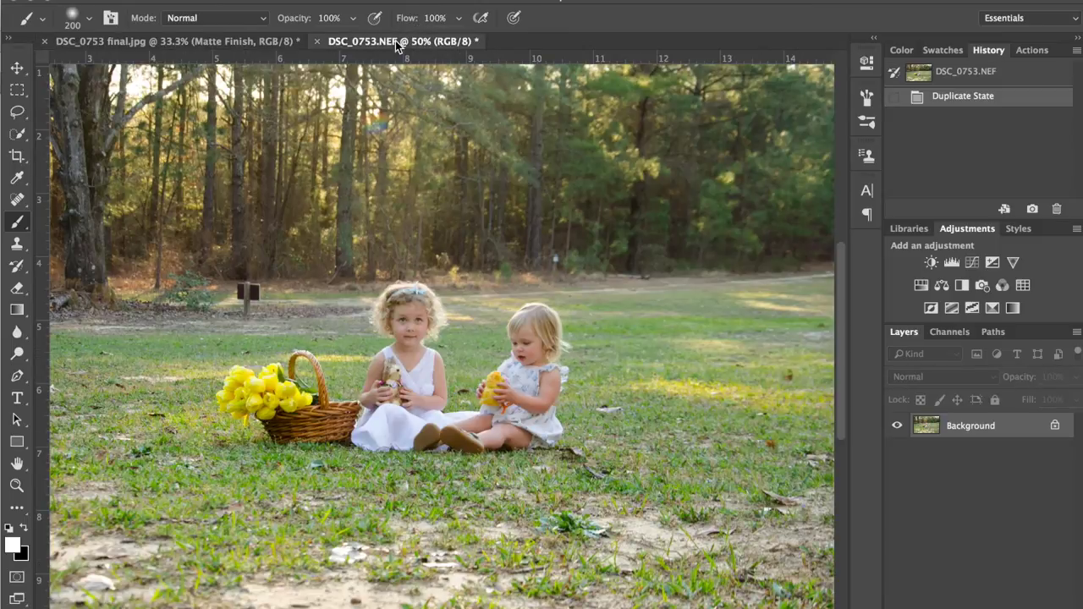
click(256, 40)
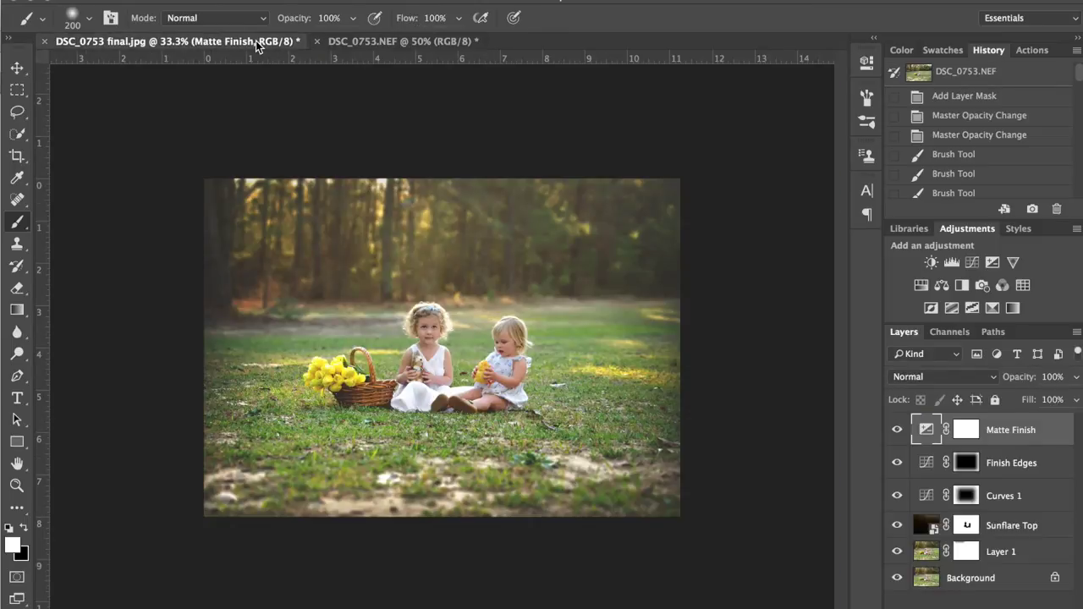